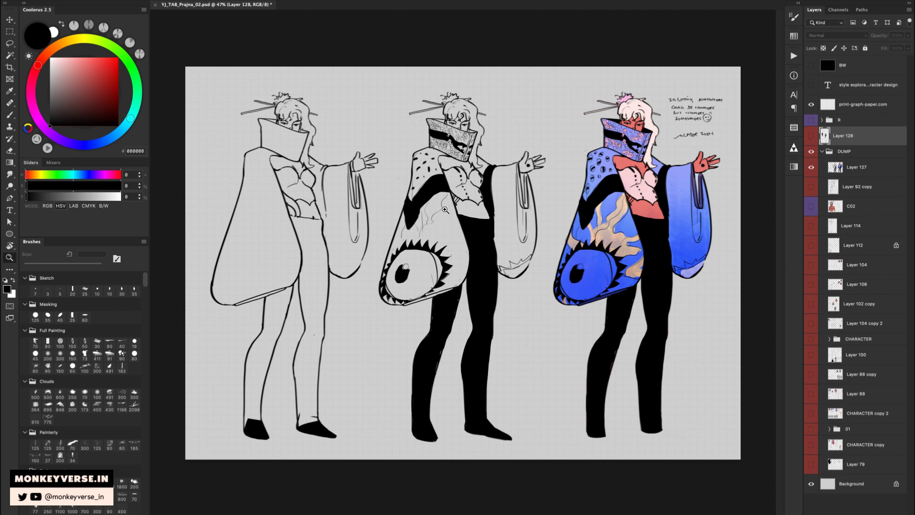
# - Collapse and hide the DUMP layer group, and show Layer 128 with the character concept sketches
pyautogui.click(823, 152)
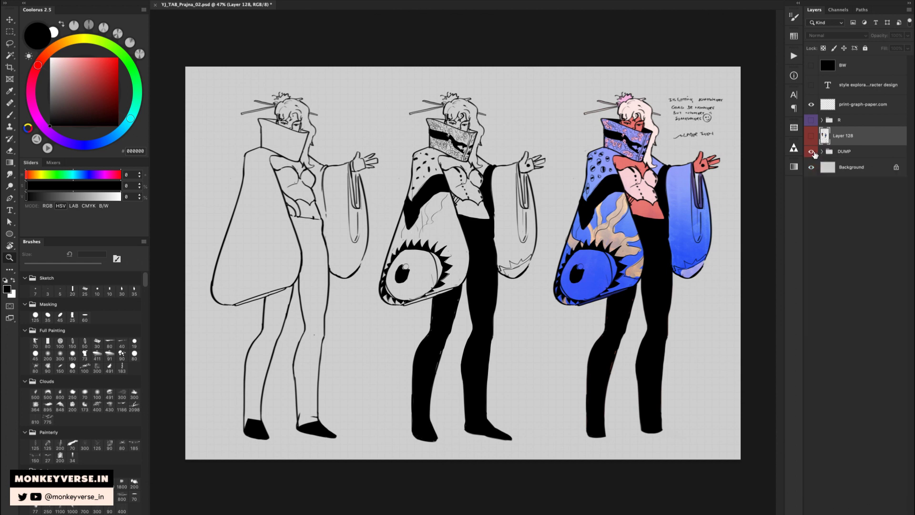
pyautogui.click(812, 151)
pyautogui.click(811, 136)
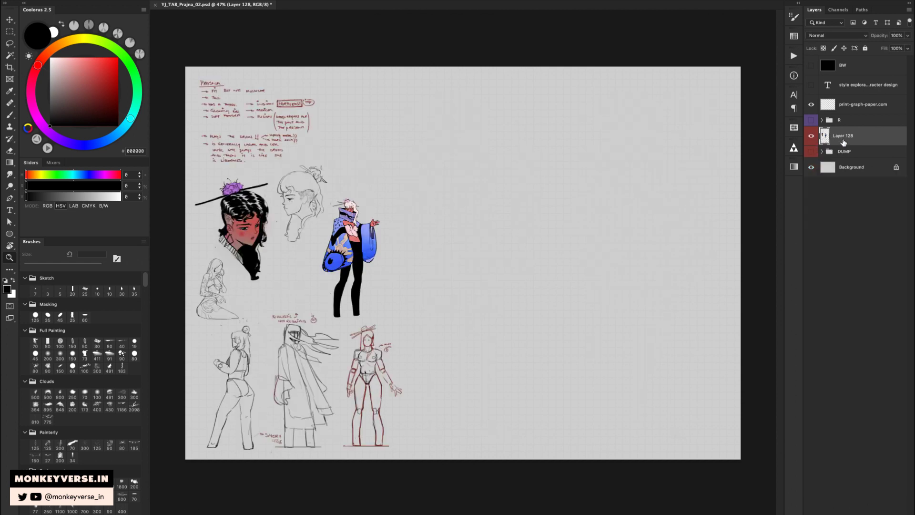
# - Lasso the coloured blue-coat figure on Layer 128 and move it slightly to the right
pyautogui.scroll(2, 329, 222)
pyautogui.moveTo(332, 245)
pyautogui.mouseDown()
pyautogui.moveTo(492, 166)
pyautogui.moveTo(470, 191)
pyautogui.mouseUp()
pyautogui.press('l')
pyautogui.moveTo(529, 127)
pyautogui.mouseDown()
pyautogui.moveTo(484, 123)
pyautogui.moveTo(470, 144)
pyautogui.moveTo(445, 253)
pyautogui.moveTo(470, 306)
pyautogui.moveTo(579, 225)
pyautogui.moveTo(565, 134)
pyautogui.mouseUp()
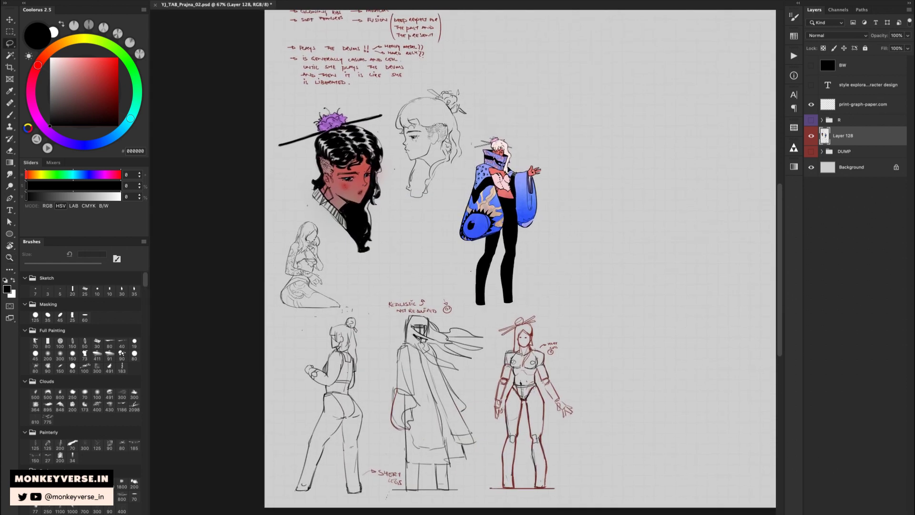
pyautogui.press('v')
pyautogui.moveTo(465, 126); pyautogui.dragTo(482, 125)
# - Lasso the side-profile head sketch, move it down beside the coloured portrait, and clear the selection
pyautogui.press('l')
pyautogui.moveTo(475, 73)
pyautogui.mouseDown()
pyautogui.moveTo(484, 103)
pyautogui.moveTo(402, 219)
pyautogui.moveTo(390, 172)
pyautogui.moveTo(432, 74)
pyautogui.moveTo(465, 74)
pyautogui.mouseUp()
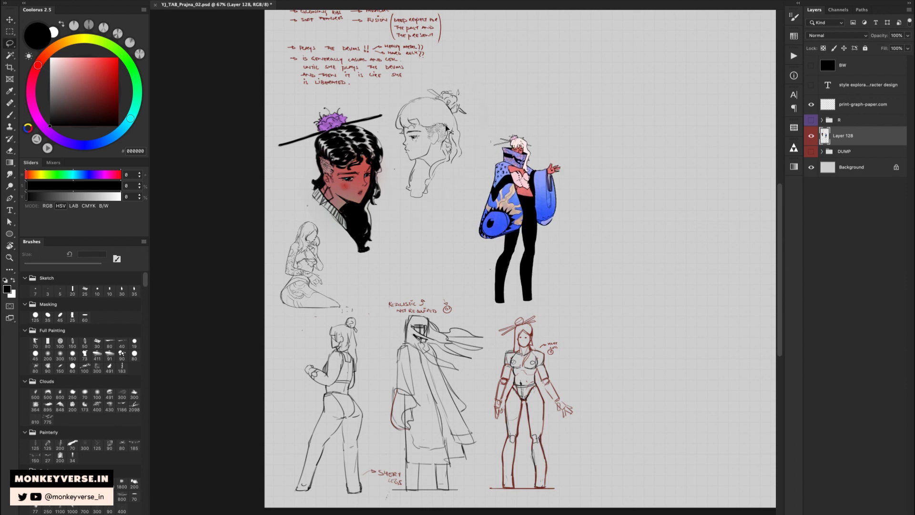
pyautogui.press('v')
pyautogui.moveTo(446, 128); pyautogui.dragTo(442, 195)
pyautogui.press('super+d')
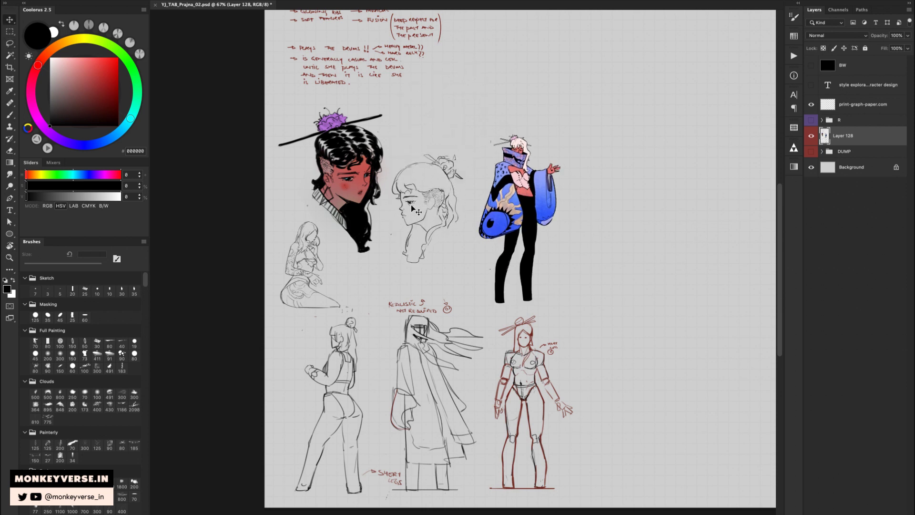
# - Draw a small black plus mark beside the blue-coat figure's legs with the 30 px sketch brush
pyautogui.moveTo(398, 258); pyautogui.dragTo(373, 236)
pyautogui.moveTo(419, 270); pyautogui.dragTo(379, 262)
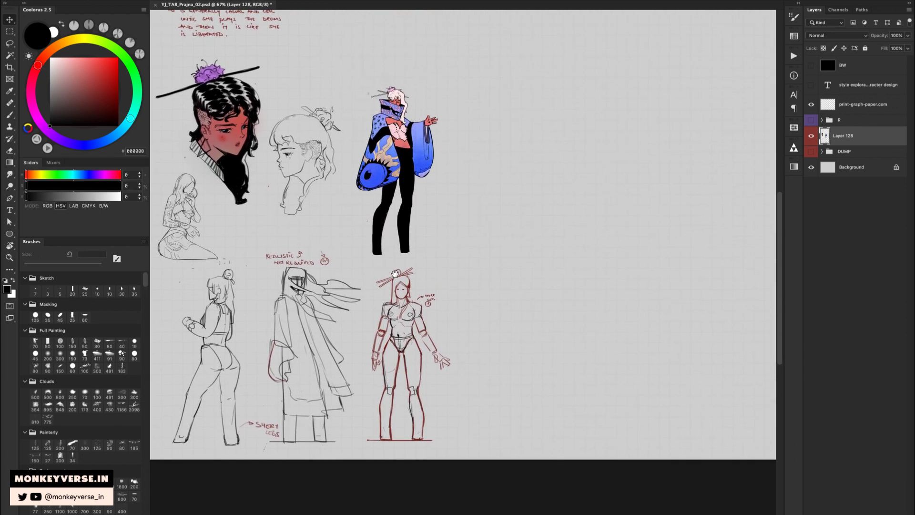
pyautogui.press('z')
pyautogui.moveTo(416, 237)
pyautogui.mouseDown()
pyautogui.moveTo(408, 236)
pyautogui.moveTo(448, 221)
pyautogui.mouseUp()
pyautogui.scroll(-1, 408, 236)
pyautogui.scroll(3, 415, 244)
pyautogui.press('b')
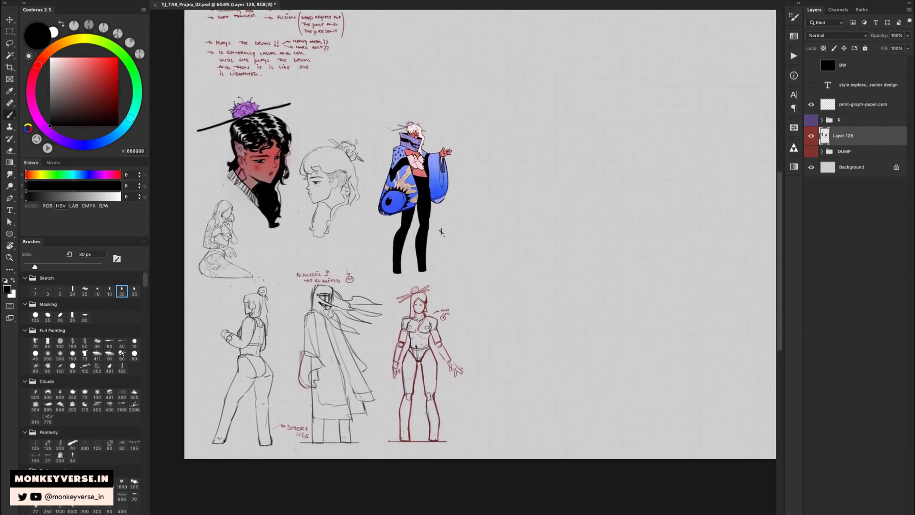
pyautogui.press('z')
pyautogui.click(408, 237)
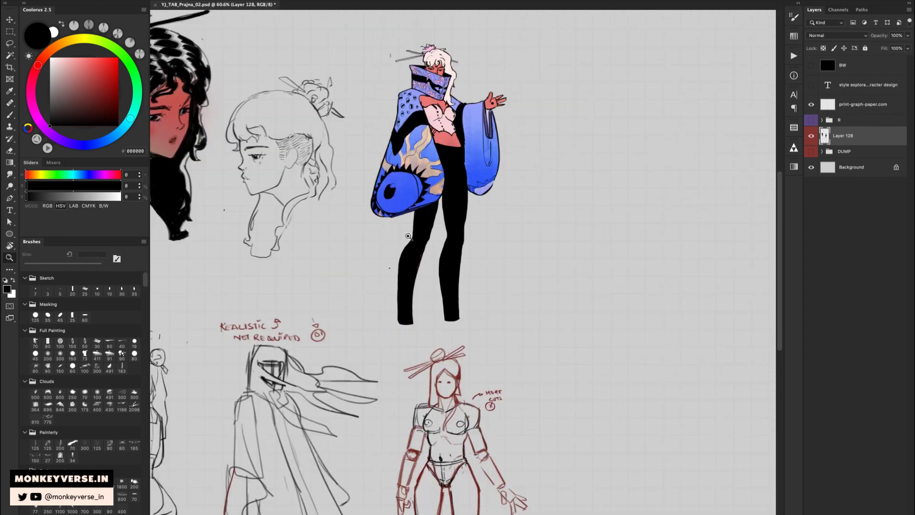
pyautogui.press('b')
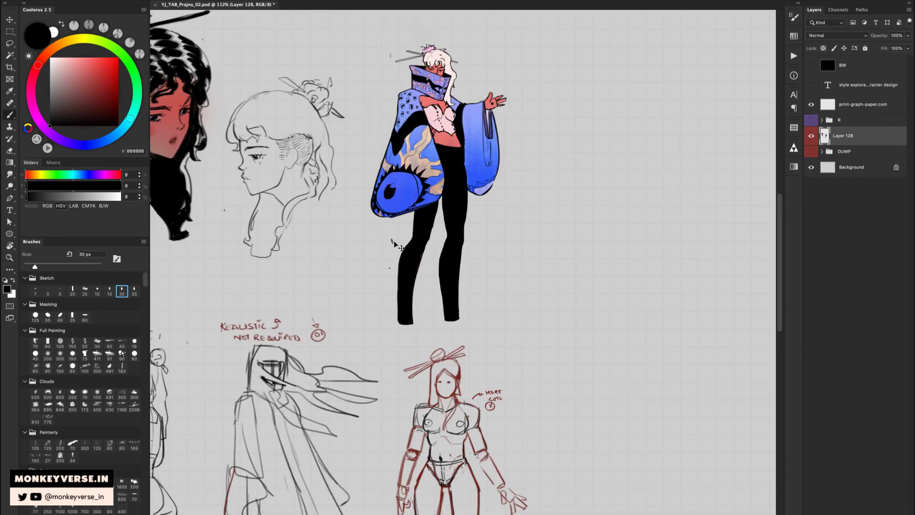
pyautogui.press('z')
pyautogui.moveTo(421, 219); pyautogui.dragTo(406, 220)
# - Erase the facial features from the red-outlined standing figure's head
pyautogui.press('space')
pyautogui.moveTo(400, 326); pyautogui.dragTo(384, 209)
pyautogui.press('b')
pyautogui.press('e')
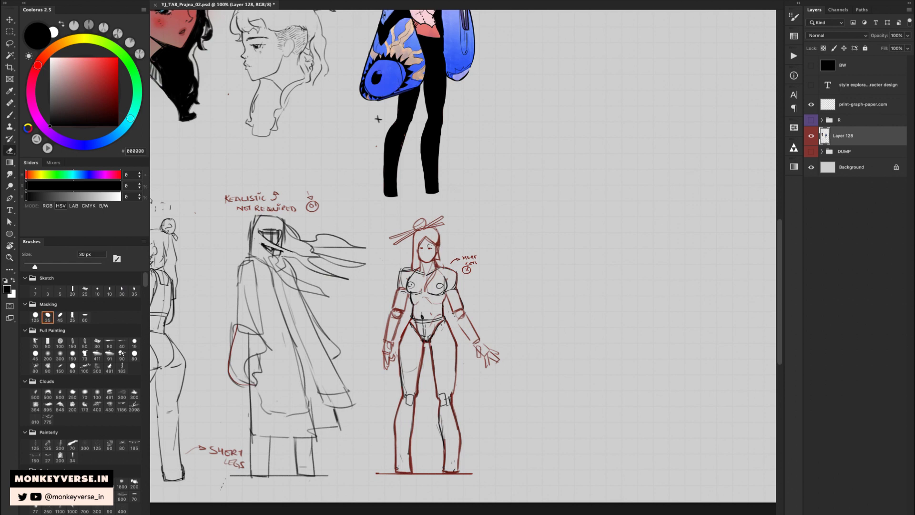
# - Draw small check marks beside the red-outlined figure and the cloaked figure, undoing the extra one beside the back-view figure
pyautogui.press('b')
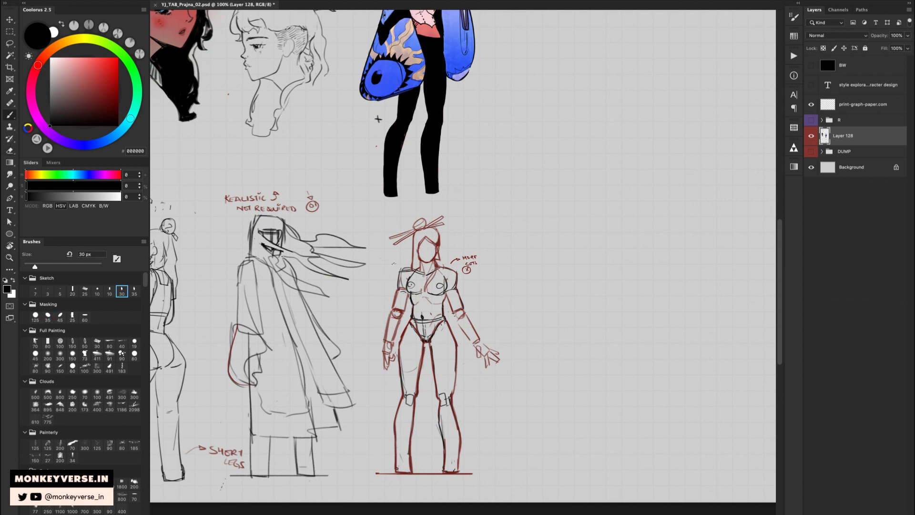
pyautogui.press('z')
pyautogui.scroll(-3, 429, 280)
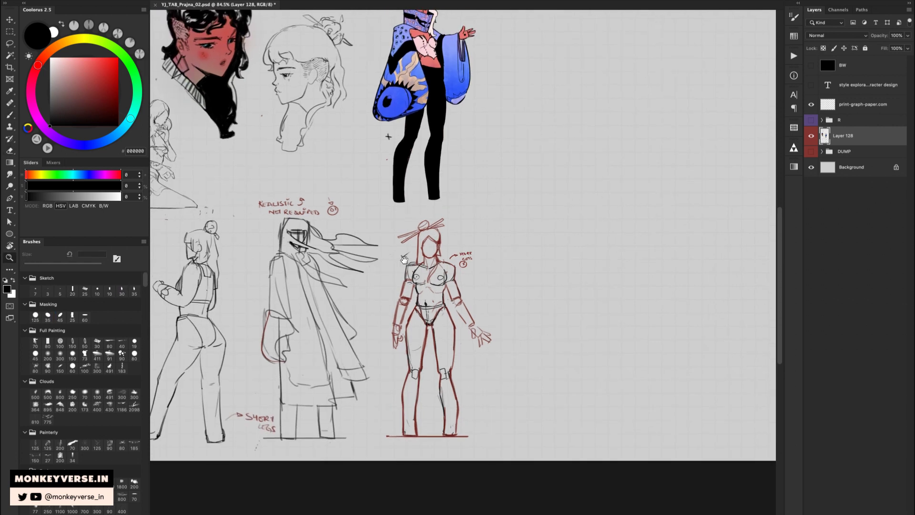
pyautogui.scroll(2, 430, 280)
pyautogui.press('b')
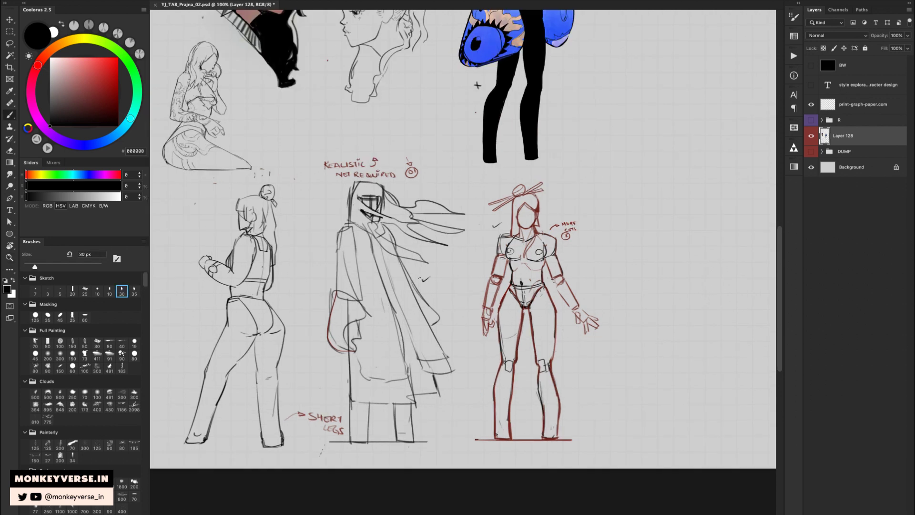
pyautogui.moveTo(273, 294); pyautogui.dragTo(283, 288)
pyautogui.hotkey('ctrl', 'z')
# - Sketch a long S-shaped gesture line in the empty canvas area right of the figures, undoing and redrawing it until it flows well
pyautogui.press('z')
pyautogui.moveTo(340, 254)
pyautogui.mouseDown()
pyautogui.moveTo(327, 254)
pyautogui.moveTo(324, 268)
pyautogui.moveTo(331, 257)
pyautogui.mouseUp()
pyautogui.moveTo(586, 176); pyautogui.dragTo(376, 200)
pyautogui.scroll(3, 391, 202)
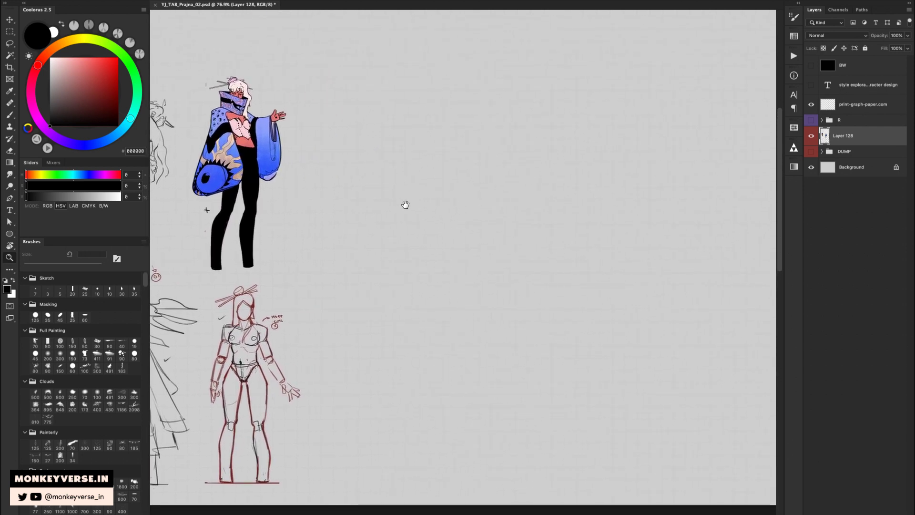
pyautogui.press('b')
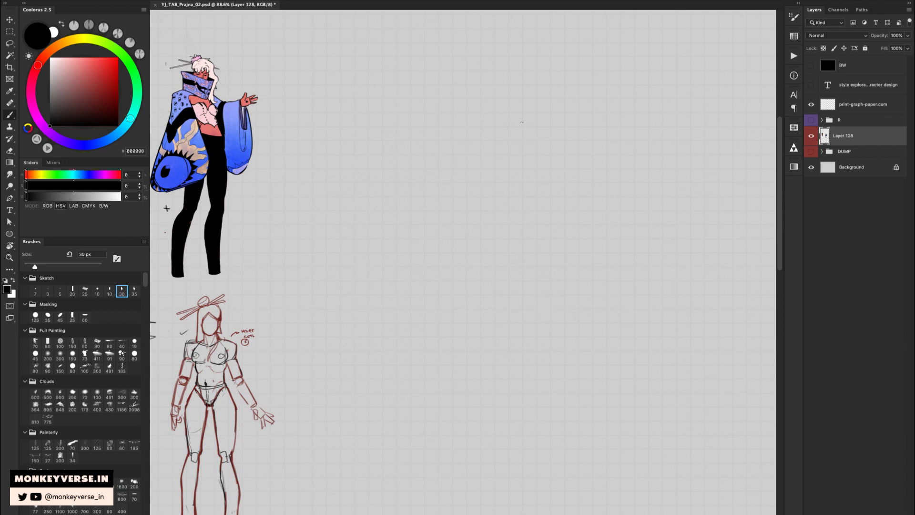
pyautogui.moveTo(524, 116); pyautogui.dragTo(472, 185)
pyautogui.hotkey('ctrl', 'z')
pyautogui.moveTo(538, 113)
pyautogui.mouseDown()
pyautogui.moveTo(417, 260)
pyautogui.moveTo(394, 260)
pyautogui.mouseUp()
pyautogui.hotkey('ctrl', 'z')
pyautogui.moveTo(544, 124); pyautogui.dragTo(449, 289)
pyautogui.hotkey('ctrl', 'z')
pyautogui.moveTo(574, 102)
pyautogui.mouseDown()
pyautogui.moveTo(440, 285)
pyautogui.moveTo(410, 292)
pyautogui.mouseUp()
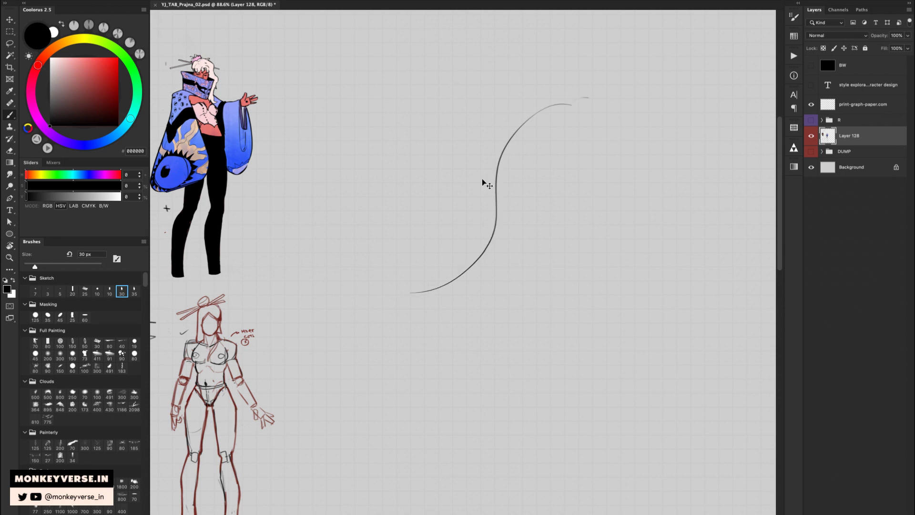
pyautogui.hotkey('ctrl', 'z')
pyautogui.moveTo(585, 97); pyautogui.dragTo(422, 312)
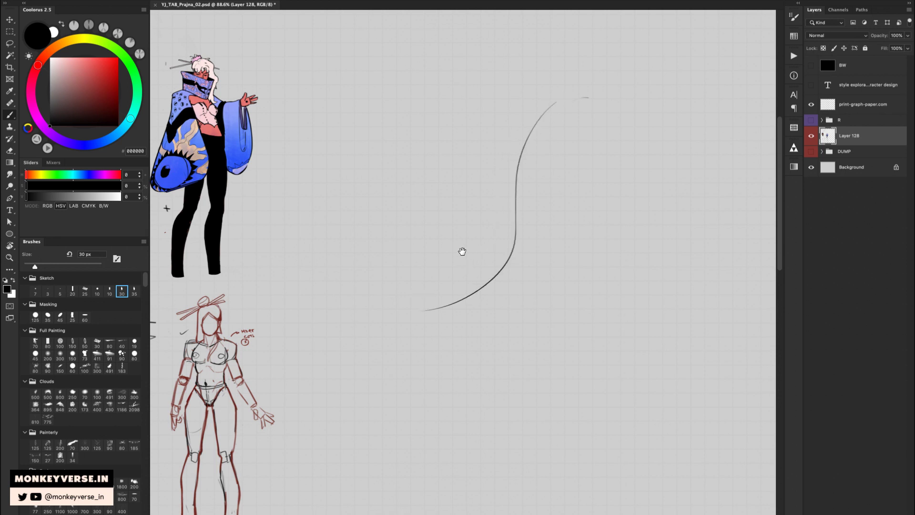
# - Sketch the V-shaped pelvis curves across the gesture line and short waist contours above them
pyautogui.scroll(-1, 491, 244)
pyautogui.moveTo(494, 219)
pyautogui.mouseDown()
pyautogui.moveTo(509, 244)
pyautogui.moveTo(542, 224)
pyautogui.mouseUp()
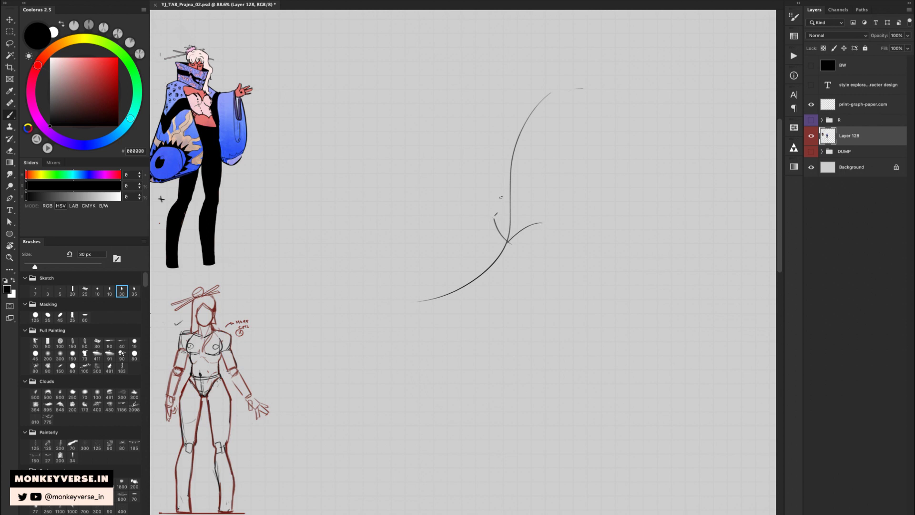
pyautogui.moveTo(498, 189)
pyautogui.mouseDown()
pyautogui.moveTo(499, 209)
pyautogui.moveTo(543, 221)
pyautogui.moveTo(536, 211)
pyautogui.mouseUp()
pyautogui.moveTo(489, 174); pyautogui.dragTo(486, 180)
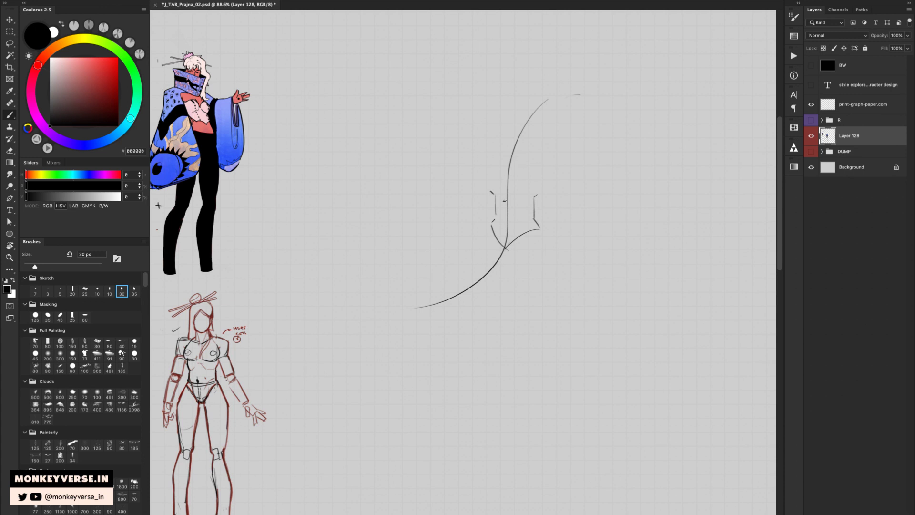
# - Erase the gesture line between waist and pelvis and redraw the left waist contour as an inward curve
pyautogui.press('e')
pyautogui.moveTo(496, 212)
pyautogui.mouseDown()
pyautogui.moveTo(516, 210)
pyautogui.moveTo(511, 197)
pyautogui.moveTo(509, 218)
pyautogui.moveTo(537, 209)
pyautogui.moveTo(537, 198)
pyautogui.moveTo(533, 212)
pyautogui.moveTo(545, 187)
pyautogui.moveTo(530, 227)
pyautogui.mouseUp()
pyautogui.press('b')
pyautogui.press('super+z')
pyautogui.press('e')
pyautogui.press('b')
pyautogui.press('super+z')
pyautogui.moveTo(532, 216)
pyautogui.mouseDown()
pyautogui.moveTo(538, 197)
pyautogui.moveTo(530, 218)
pyautogui.mouseUp()
pyautogui.press('e')
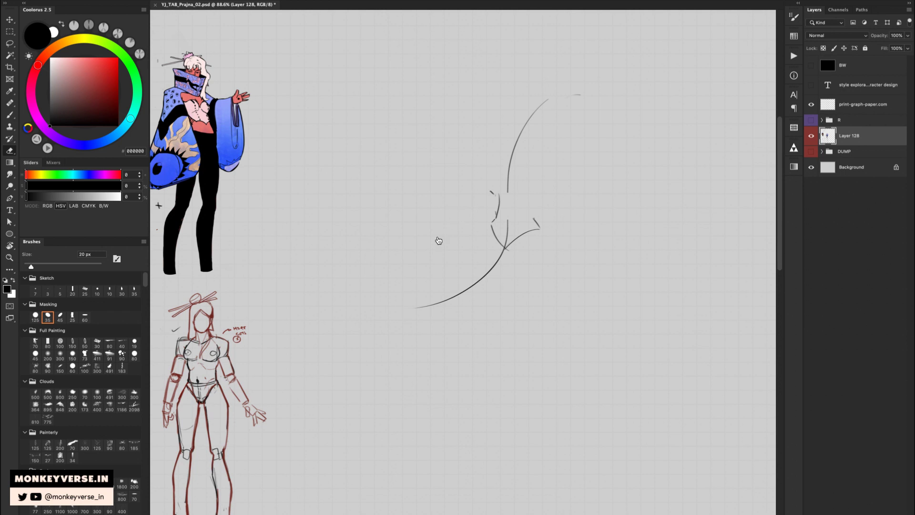
# - Erase the remaining gesture line inside the pelvis and redraw the waist contours and the pelvis's lower point
pyautogui.moveTo(480, 205)
pyautogui.mouseDown()
pyautogui.moveTo(492, 193)
pyautogui.moveTo(530, 213)
pyautogui.moveTo(486, 234)
pyautogui.moveTo(522, 238)
pyautogui.mouseUp()
pyautogui.press('b')
pyautogui.press('e')
pyautogui.press('b')
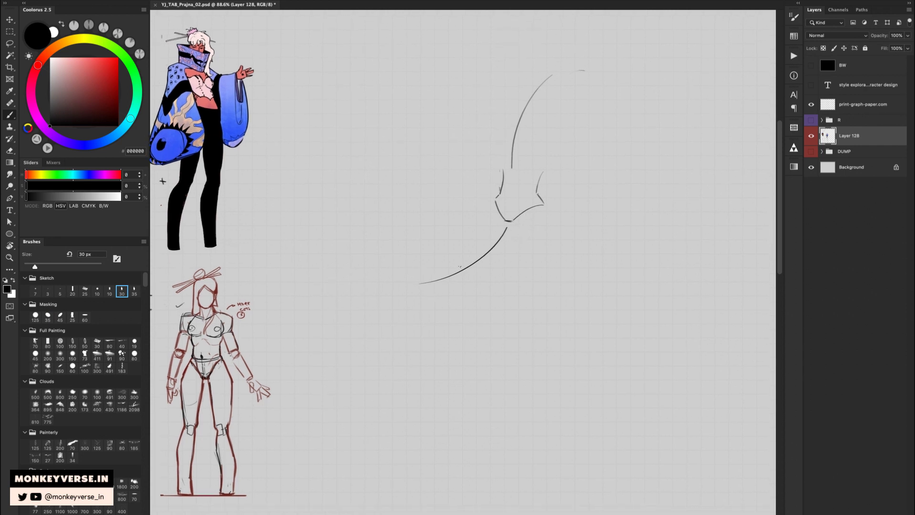
# - Draw the near thigh's outline from the hip down along the gesture line to the knee
pyautogui.moveTo(453, 269)
pyautogui.mouseDown()
pyautogui.moveTo(461, 283)
pyautogui.moveTo(458, 265)
pyautogui.moveTo(508, 224)
pyautogui.mouseUp()
pyautogui.press('e')
pyautogui.press('b')
pyautogui.moveTo(473, 268)
pyautogui.mouseDown()
pyautogui.moveTo(546, 246)
pyautogui.moveTo(554, 207)
pyautogui.mouseUp()
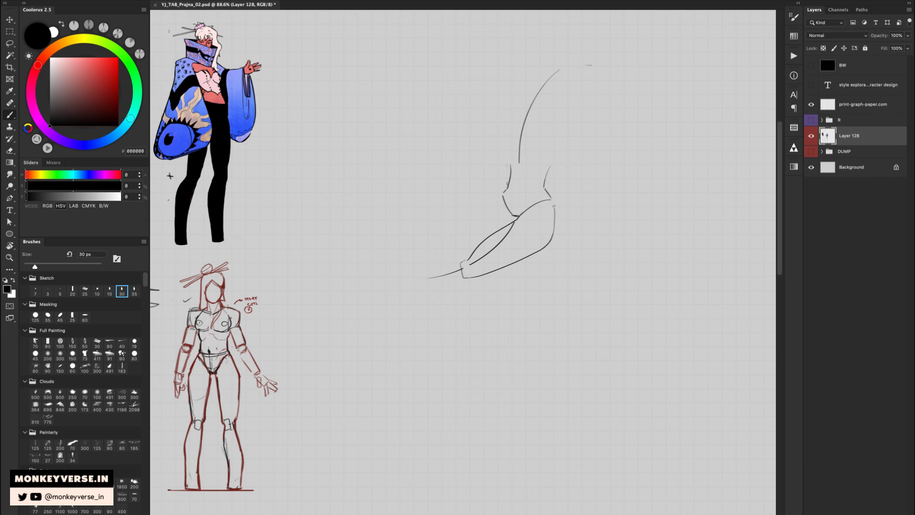
# - Erase the gesture line running inside the near thigh
pyautogui.press('e')
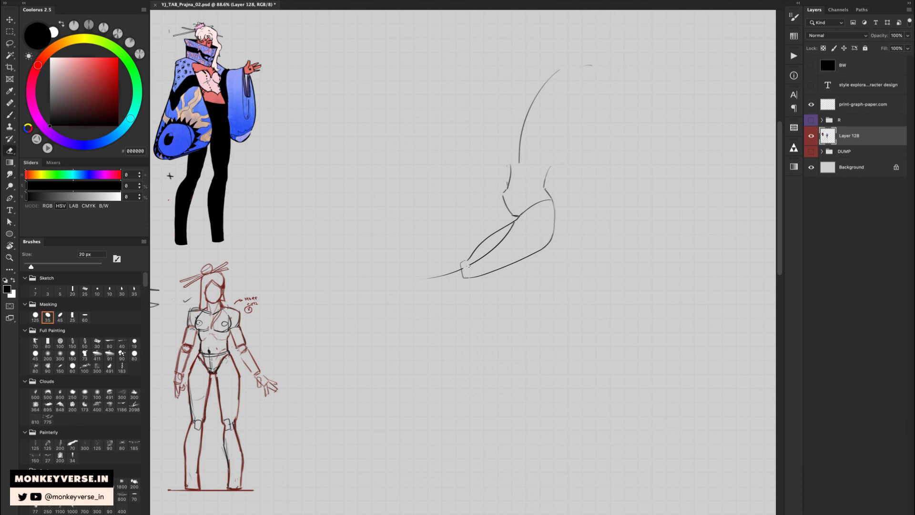
pyautogui.moveTo(468, 264); pyautogui.dragTo(485, 254)
pyautogui.moveTo(513, 223)
pyautogui.mouseDown()
pyautogui.moveTo(505, 233)
pyautogui.moveTo(514, 229)
pyautogui.mouseUp()
pyautogui.press('b')
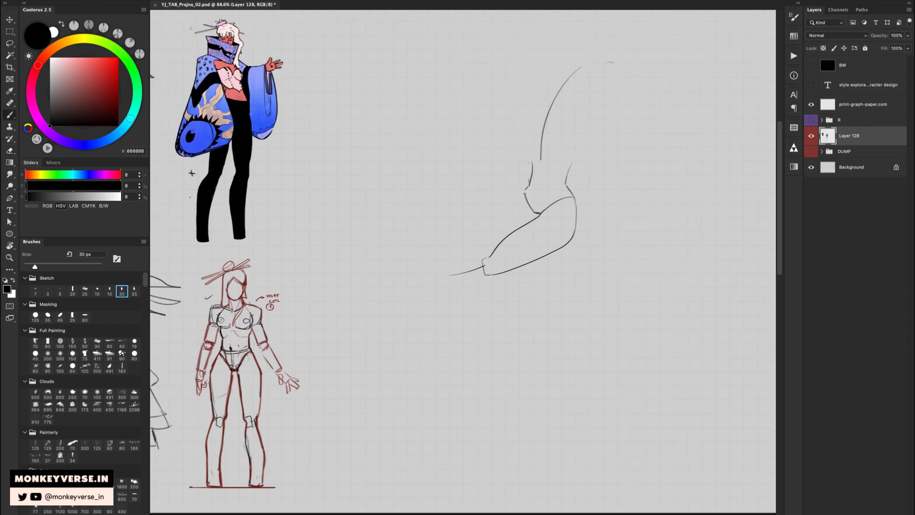
# - Erase the gesture line's tail past the knee and draw the far thigh from hip to knee behind the near one
pyautogui.moveTo(529, 187)
pyautogui.mouseDown()
pyautogui.moveTo(465, 236)
pyautogui.moveTo(528, 188)
pyautogui.moveTo(509, 203)
pyautogui.mouseUp()
pyautogui.press('e')
pyautogui.moveTo(475, 271); pyautogui.dragTo(450, 275)
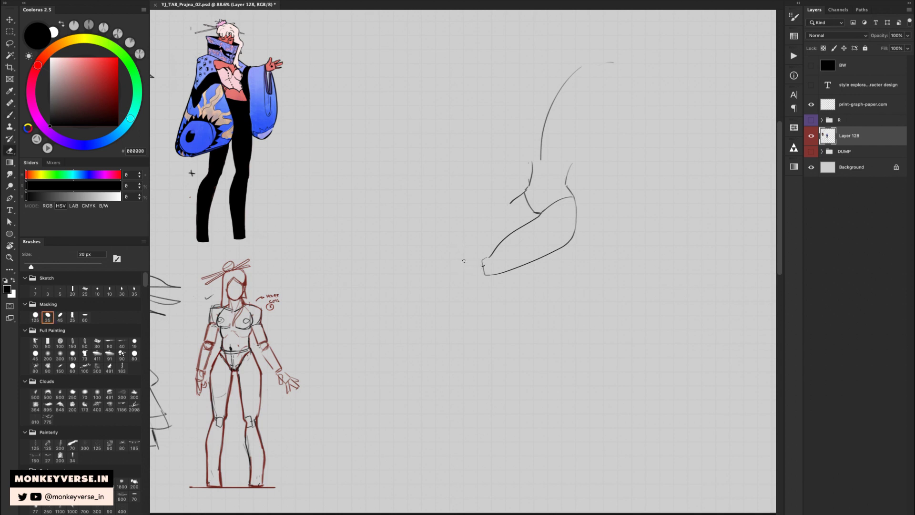
pyautogui.press('b')
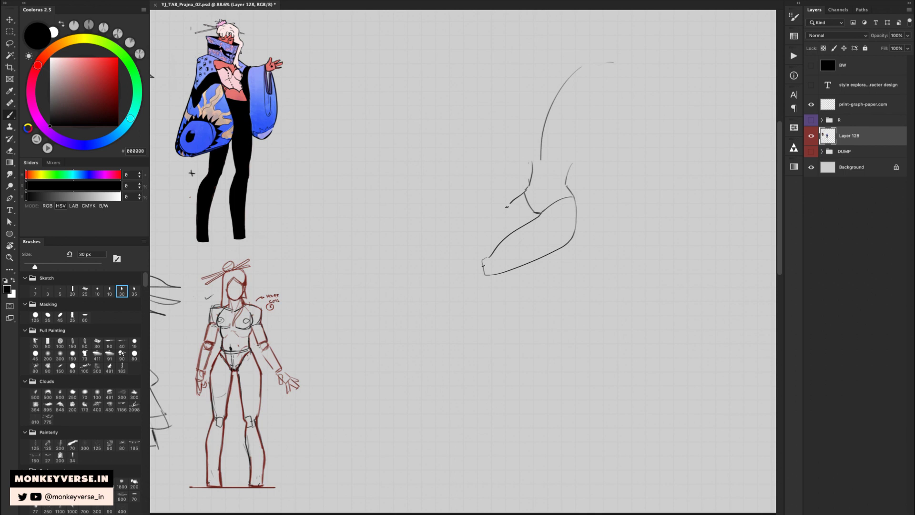
pyautogui.moveTo(509, 205)
pyautogui.mouseDown()
pyautogui.moveTo(465, 251)
pyautogui.moveTo(472, 265)
pyautogui.mouseUp()
pyautogui.moveTo(522, 226); pyautogui.dragTo(493, 278)
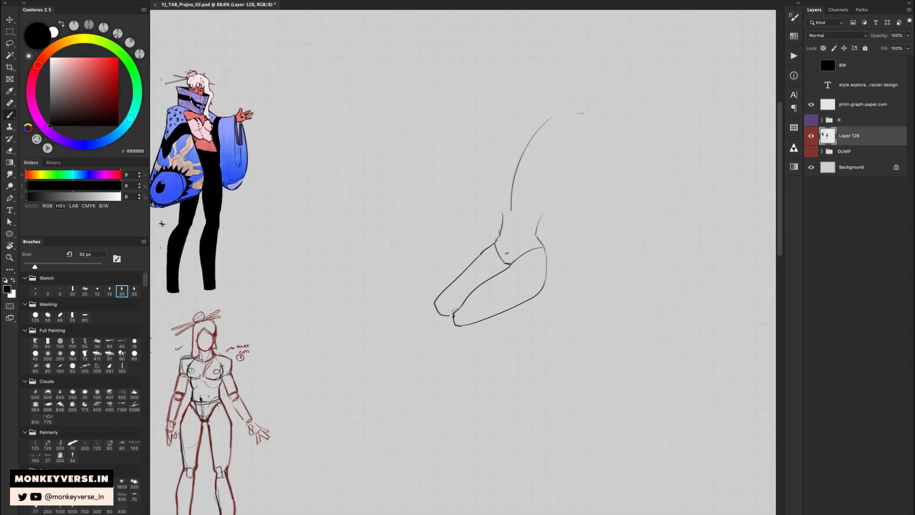
# - Erase part of the gesture line above the waist, refine the abdomen lines, and sketch a rib-cage arch between the waist contours
pyautogui.press('e')
pyautogui.moveTo(501, 236); pyautogui.dragTo(513, 197)
pyautogui.press('b')
pyautogui.press('super+z')
pyautogui.press('e')
pyautogui.scroll(1, 526, 210)
pyautogui.press('b')
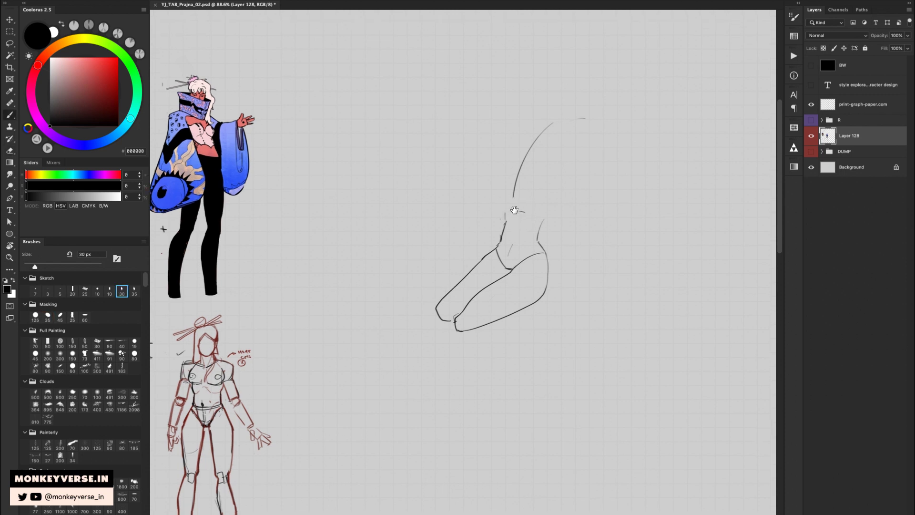
pyautogui.scroll(1, 516, 224)
pyautogui.moveTo(510, 211)
pyautogui.mouseDown()
pyautogui.moveTo(509, 228)
pyautogui.moveTo(521, 214)
pyautogui.moveTo(534, 227)
pyautogui.mouseUp()
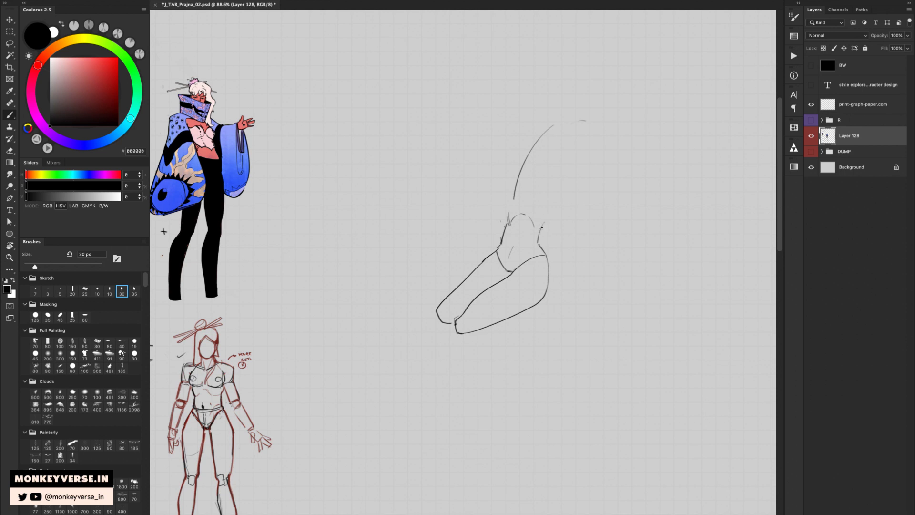
# - Extend both sides of the torso upward from the waist and erase the gesture line's lower end at chest height
pyautogui.moveTo(540, 230); pyautogui.dragTo(558, 207)
pyautogui.moveTo(512, 177)
pyautogui.mouseDown()
pyautogui.moveTo(508, 216)
pyautogui.moveTo(528, 156)
pyautogui.mouseUp()
pyautogui.press('e')
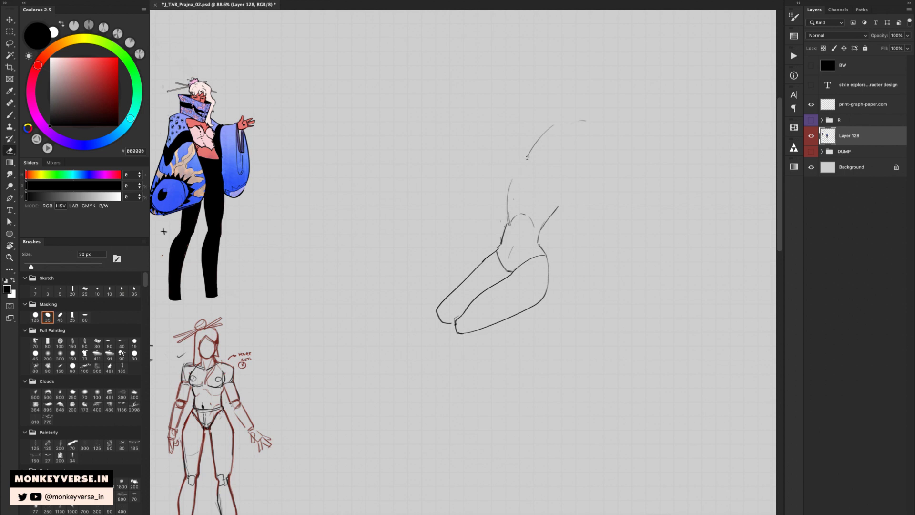
pyautogui.press('b')
# - Erase the rib-cage arch and replace it with a faint slanted line across the lower ribs
pyautogui.press('e')
pyautogui.moveTo(520, 214)
pyautogui.mouseDown()
pyautogui.moveTo(509, 228)
pyautogui.moveTo(527, 217)
pyautogui.mouseUp()
pyautogui.press('b')
pyautogui.press('e')
pyautogui.moveTo(512, 214)
pyautogui.mouseDown()
pyautogui.moveTo(529, 222)
pyautogui.moveTo(505, 232)
pyautogui.moveTo(507, 220)
pyautogui.mouseUp()
pyautogui.press('b')
pyautogui.press('e')
pyautogui.press('b')
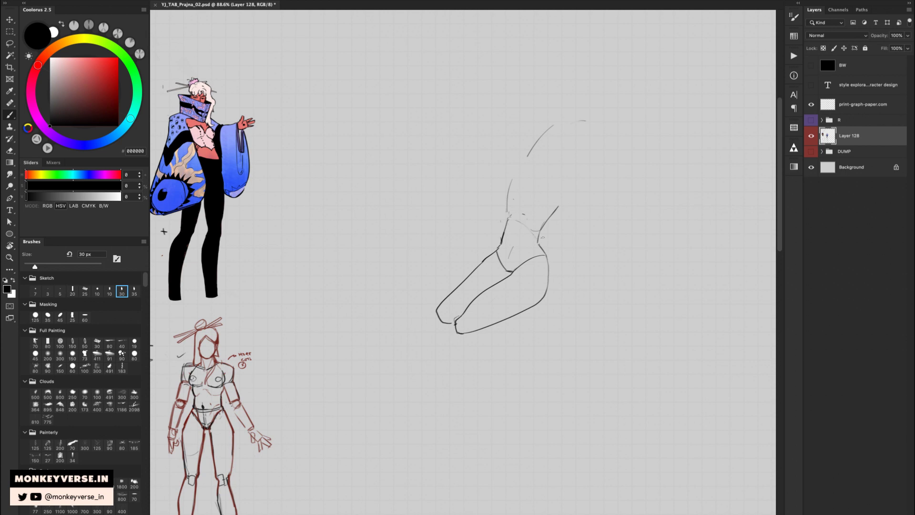
# - Refine the right side of the torso and add a small rounded far shoulder at the upper left of the chest
pyautogui.press('e')
pyautogui.press('b')
pyautogui.moveTo(543, 232)
pyautogui.mouseDown()
pyautogui.moveTo(571, 204)
pyautogui.moveTo(540, 228)
pyautogui.moveTo(562, 202)
pyautogui.mouseUp()
pyautogui.press('e')
pyautogui.press('b')
pyautogui.moveTo(509, 179); pyautogui.dragTo(507, 193)
# - Draw the near arm as a boxy shoulder, upper arm, round elbow joint, straight forearm and hand resting flat on the ground
pyautogui.moveTo(551, 193)
pyautogui.mouseDown()
pyautogui.moveTo(566, 207)
pyautogui.moveTo(548, 209)
pyautogui.moveTo(561, 186)
pyautogui.moveTo(567, 210)
pyautogui.moveTo(550, 207)
pyautogui.moveTo(567, 208)
pyautogui.moveTo(557, 256)
pyautogui.mouseUp()
pyautogui.press('e')
pyautogui.press('b')
pyautogui.hotkey('ctrl', 'z')
pyautogui.moveTo(555, 211)
pyautogui.mouseDown()
pyautogui.moveTo(561, 246)
pyautogui.moveTo(571, 238)
pyautogui.mouseUp()
pyautogui.moveTo(559, 242)
pyautogui.mouseDown()
pyautogui.moveTo(568, 247)
pyautogui.moveTo(572, 235)
pyautogui.moveTo(564, 289)
pyautogui.mouseUp()
pyautogui.moveTo(572, 238)
pyautogui.mouseDown()
pyautogui.moveTo(575, 290)
pyautogui.moveTo(592, 286)
pyautogui.moveTo(575, 290)
pyautogui.mouseUp()
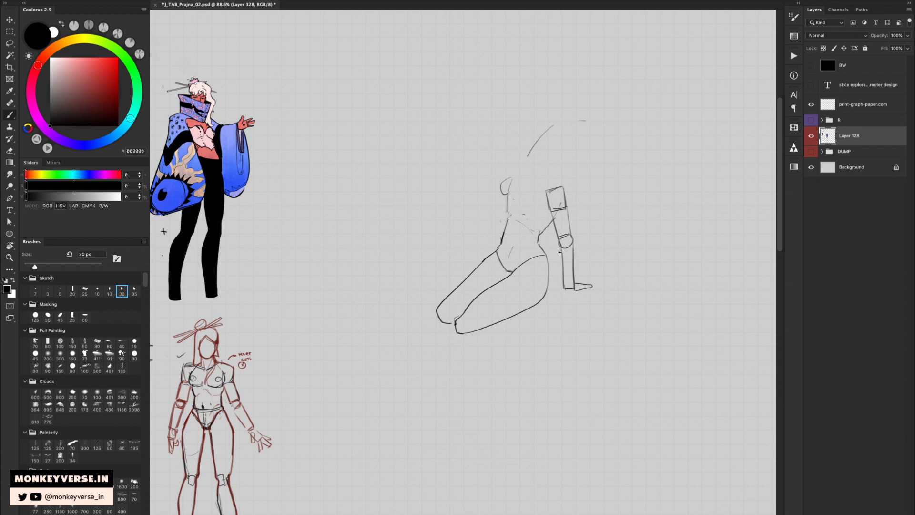
pyautogui.moveTo(559, 253); pyautogui.dragTo(562, 257)
# - Erase the torso line beneath the far shoulder and draw the chest contours
pyautogui.press('e')
pyautogui.moveTo(514, 188); pyautogui.dragTo(510, 212)
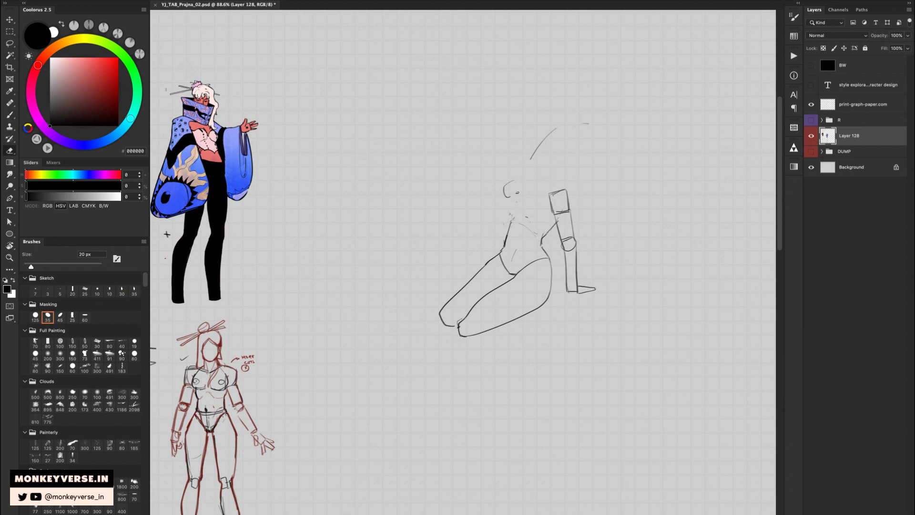
pyautogui.press('b')
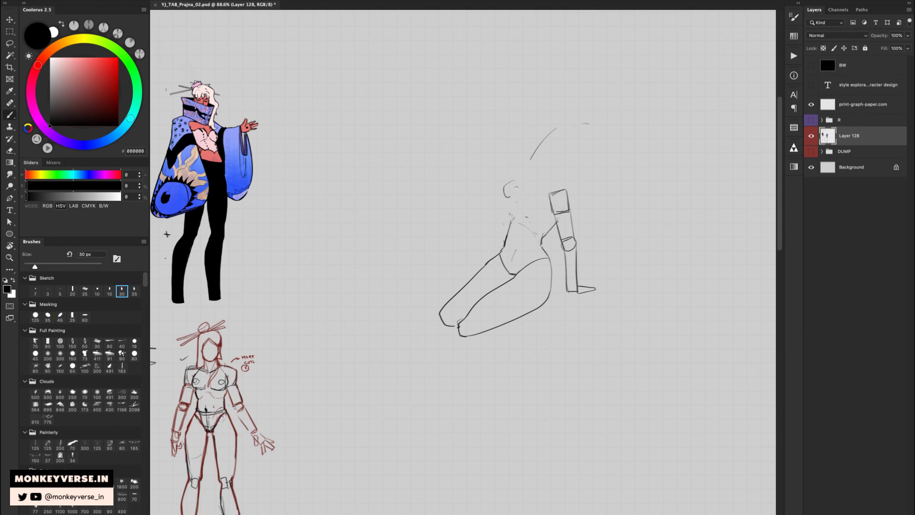
pyautogui.moveTo(516, 185); pyautogui.dragTo(520, 191)
pyautogui.moveTo(515, 198); pyautogui.dragTo(506, 213)
pyautogui.moveTo(507, 214); pyautogui.dragTo(516, 212)
pyautogui.moveTo(544, 220)
pyautogui.mouseDown()
pyautogui.moveTo(552, 216)
pyautogui.moveTo(519, 234)
pyautogui.mouseUp()
# - Draw the chest contours, the shoulder and neck lines, and a slanted centre line down the seated figure's torso
pyautogui.moveTo(513, 180)
pyautogui.mouseDown()
pyautogui.moveTo(539, 174)
pyautogui.moveTo(562, 188)
pyautogui.moveTo(532, 182)
pyautogui.moveTo(554, 179)
pyautogui.mouseUp()
pyautogui.press('super+z')
pyautogui.moveTo(557, 149)
pyautogui.mouseDown()
pyautogui.moveTo(569, 134)
pyautogui.moveTo(593, 122)
pyautogui.moveTo(555, 130)
pyautogui.moveTo(529, 159)
pyautogui.mouseUp()
pyautogui.press('e')
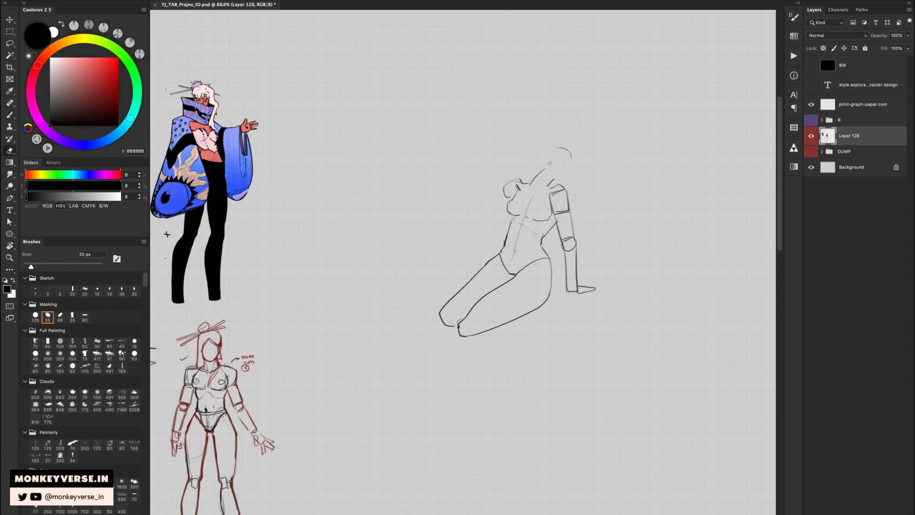
# - Sketch the tilted head as a small oval with an ear and a slanted guideline through the face
pyautogui.press('b')
pyautogui.moveTo(575, 142)
pyautogui.mouseDown()
pyautogui.moveTo(559, 168)
pyautogui.moveTo(544, 169)
pyautogui.moveTo(554, 175)
pyautogui.mouseUp()
pyautogui.press('e')
pyautogui.press('b')
pyautogui.moveTo(554, 177)
pyautogui.mouseDown()
pyautogui.moveTo(579, 169)
pyautogui.moveTo(568, 169)
pyautogui.moveTo(577, 154)
pyautogui.moveTo(545, 161)
pyautogui.mouseUp()
pyautogui.press('super+z')
pyautogui.press('super+z')
pyautogui.press('super+z')
pyautogui.press('super+z')
pyautogui.press('super+z')
pyautogui.press('super+z')
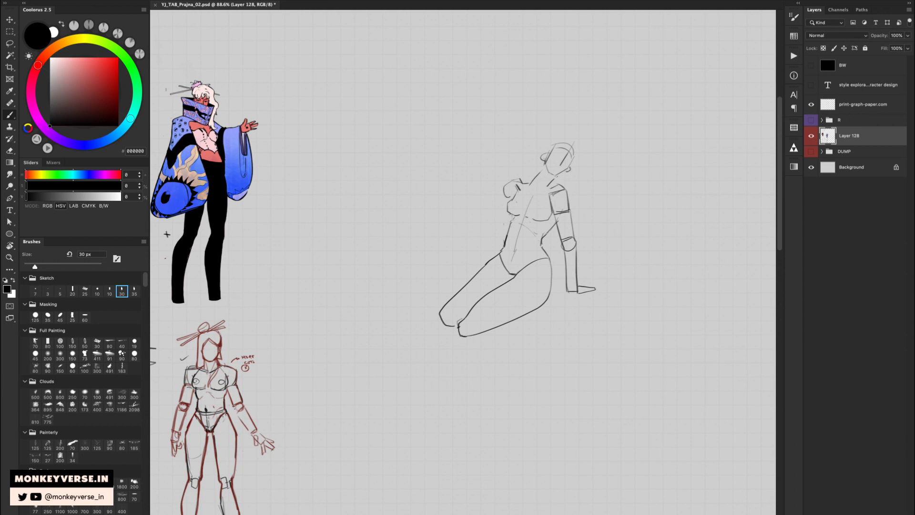
# - Extend the neck lines from the jaw into the shoulders of the seated figure
pyautogui.moveTo(555, 175)
pyautogui.mouseDown()
pyautogui.moveTo(549, 187)
pyautogui.moveTo(566, 192)
pyautogui.moveTo(525, 182)
pyautogui.mouseUp()
pyautogui.press('super+z')
pyautogui.moveTo(569, 171); pyautogui.dragTo(557, 177)
pyautogui.press('e')
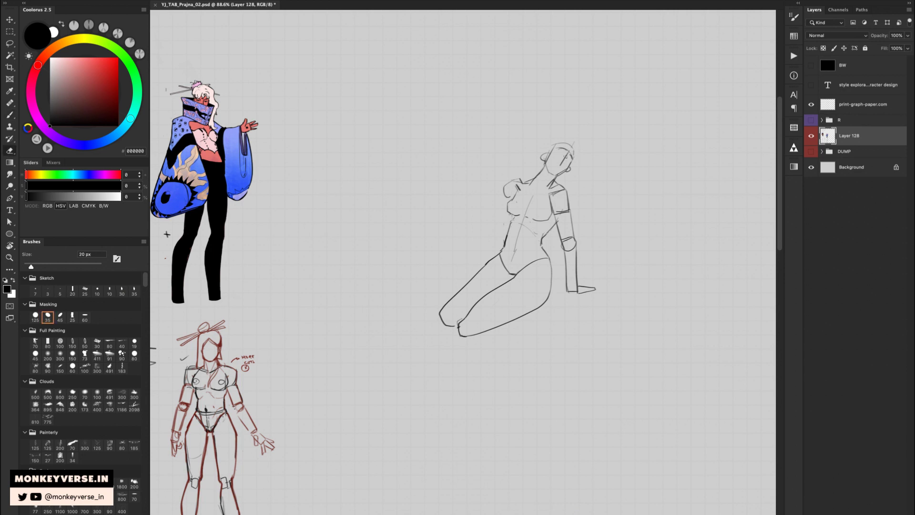
# - Erase the guideline through the face and add dot eyes and a brow
pyautogui.moveTo(569, 153); pyautogui.dragTo(563, 165)
pyautogui.press('b')
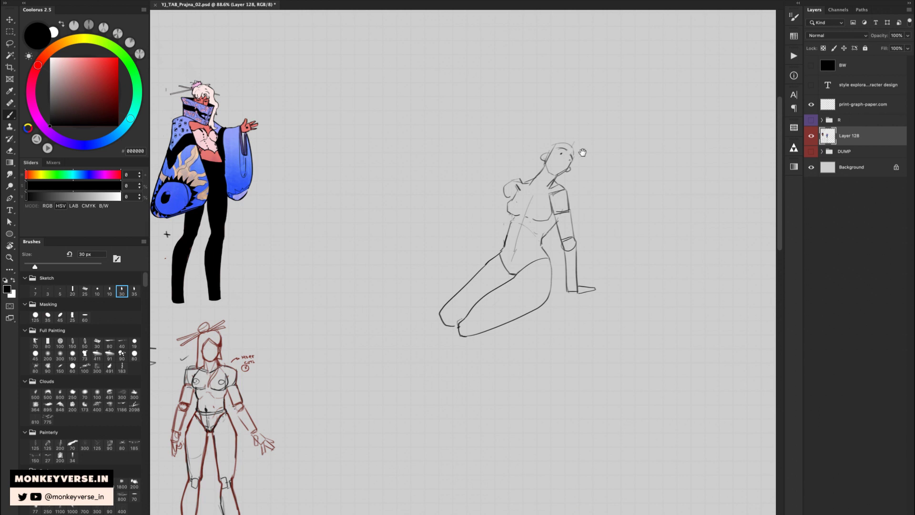
pyautogui.moveTo(582, 152); pyautogui.dragTo(578, 150)
pyautogui.press('e')
pyautogui.press('b')
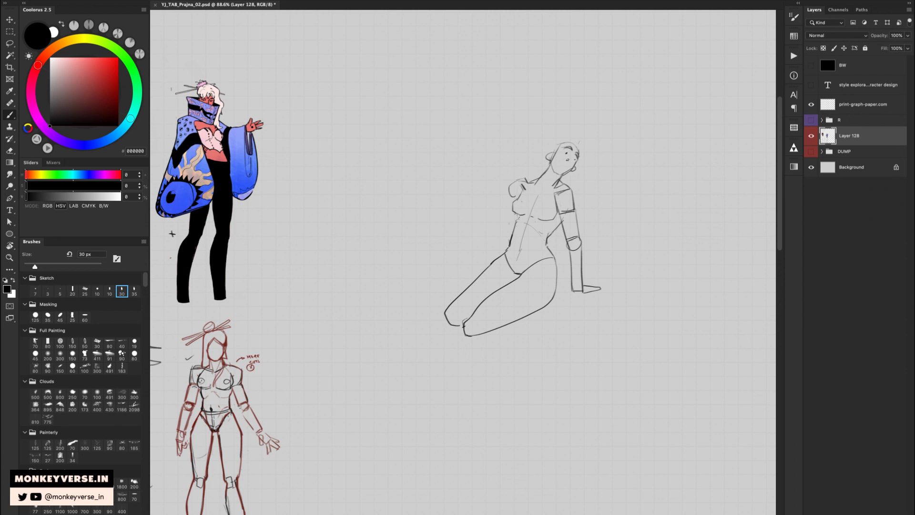
# - Draw wavy hair over the crown, falling behind the near shoulder, with loose tufts on the far side
pyautogui.press('super+z')
pyautogui.moveTo(555, 155); pyautogui.dragTo(580, 152)
pyautogui.moveTo(580, 175)
pyautogui.mouseDown()
pyautogui.moveTo(586, 190)
pyautogui.moveTo(577, 208)
pyautogui.mouseUp()
pyautogui.moveTo(561, 139)
pyautogui.mouseDown()
pyautogui.moveTo(585, 152)
pyautogui.moveTo(585, 144)
pyautogui.moveTo(584, 170)
pyautogui.moveTo(553, 145)
pyautogui.moveTo(562, 139)
pyautogui.mouseUp()
pyautogui.press('super+z')
pyautogui.press('super+z')
pyautogui.press('e')
pyautogui.press('b')
pyautogui.moveTo(573, 145); pyautogui.dragTo(576, 148)
pyautogui.press('e')
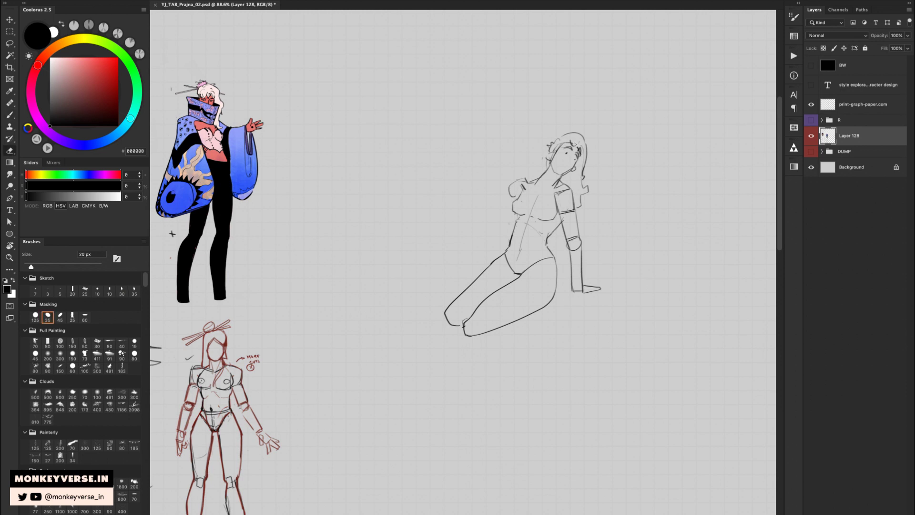
# - Add small oval details to the chest and darken the far side contour of the waist
pyautogui.press('b')
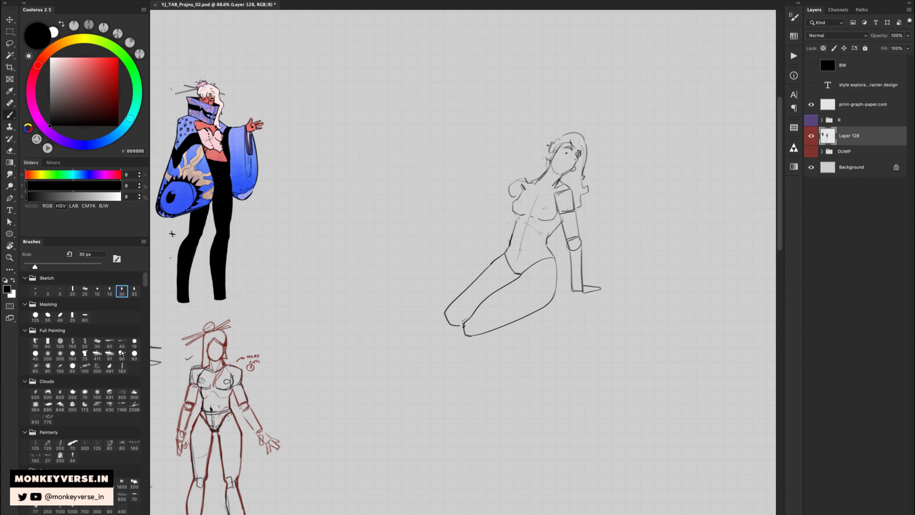
pyautogui.moveTo(545, 207)
pyautogui.mouseDown()
pyautogui.moveTo(552, 208)
pyautogui.moveTo(515, 205)
pyautogui.mouseUp()
pyautogui.moveTo(519, 217); pyautogui.dragTo(510, 245)
pyautogui.press('e')
pyautogui.press('b')
pyautogui.press('e')
pyautogui.press('b')
pyautogui.moveTo(523, 246); pyautogui.dragTo(523, 226)
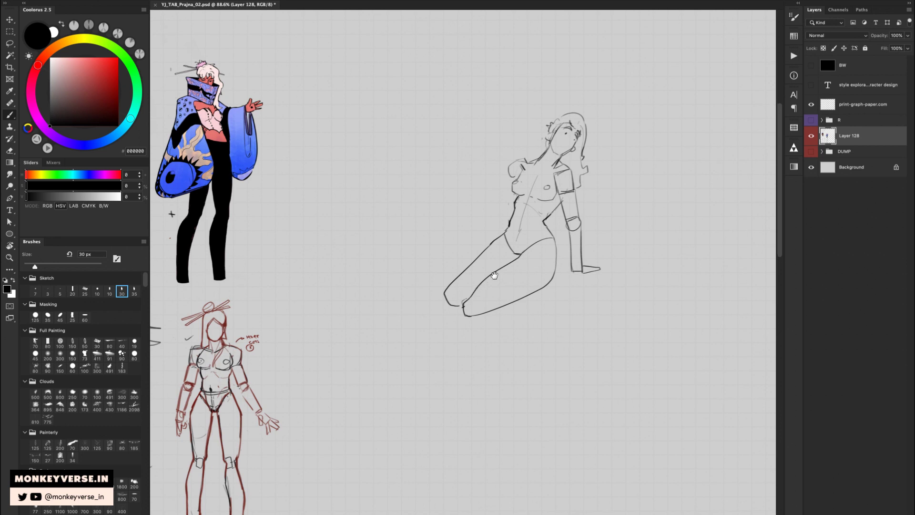
# - Add a slightly curved second contour along the outer edge of the far thigh
pyautogui.moveTo(478, 283)
pyautogui.mouseDown()
pyautogui.moveTo(496, 270)
pyautogui.moveTo(478, 258)
pyautogui.moveTo(471, 266)
pyautogui.moveTo(496, 245)
pyautogui.moveTo(493, 260)
pyautogui.mouseUp()
pyautogui.press('super+z')
pyautogui.press('super+z')
pyautogui.press('super+z')
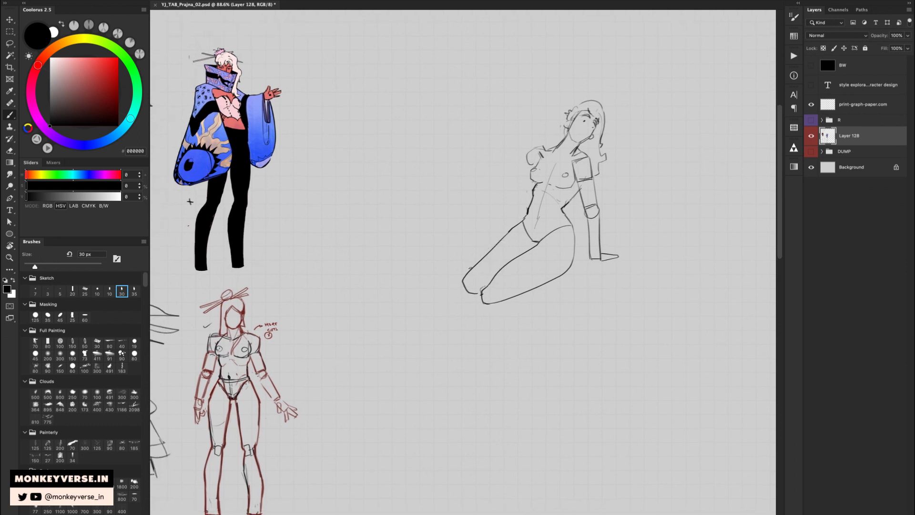
pyautogui.press('super+shift+z')
# - Erase the soft jaw line and redraw it darker and more angular where it meets the neck
pyautogui.press('z')
pyautogui.moveTo(532, 220); pyautogui.dragTo(533, 221)
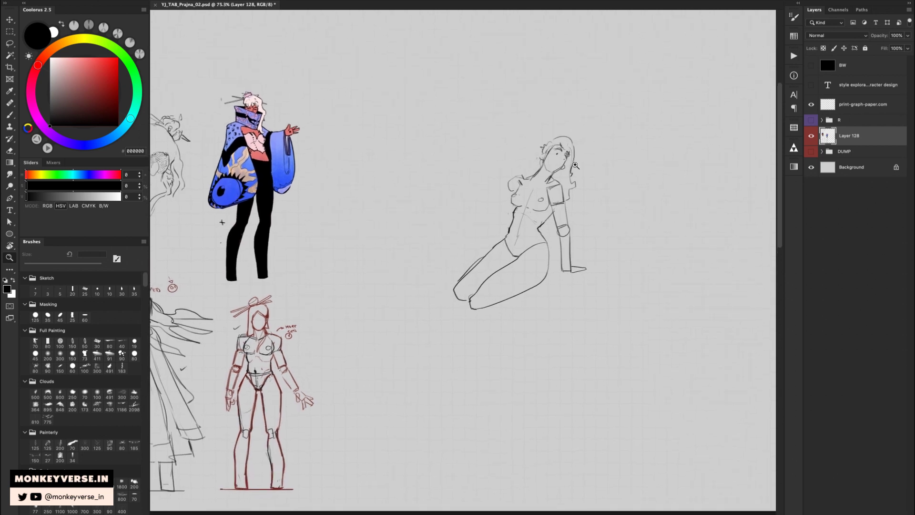
pyautogui.moveTo(575, 165); pyautogui.dragTo(585, 165)
pyautogui.press('e')
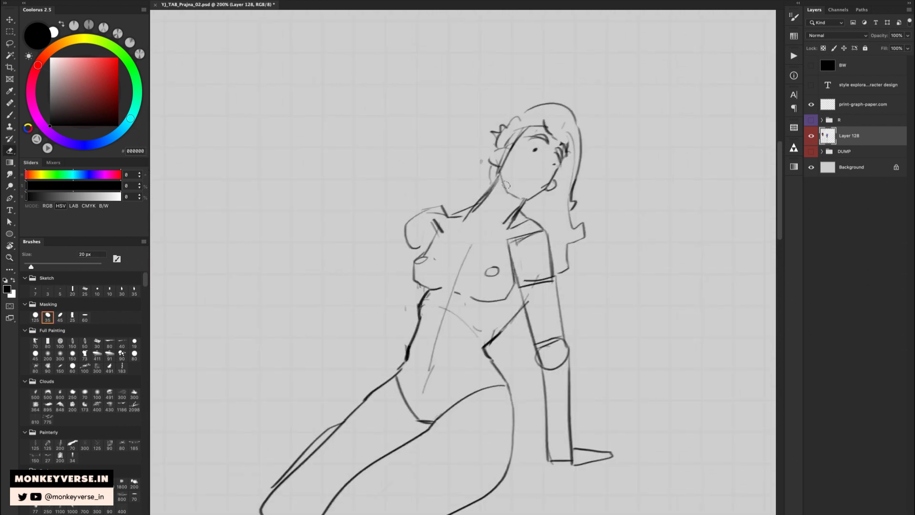
pyautogui.moveTo(508, 185)
pyautogui.mouseDown()
pyautogui.moveTo(503, 172)
pyautogui.moveTo(517, 198)
pyautogui.moveTo(549, 187)
pyautogui.mouseUp()
pyautogui.press('b')
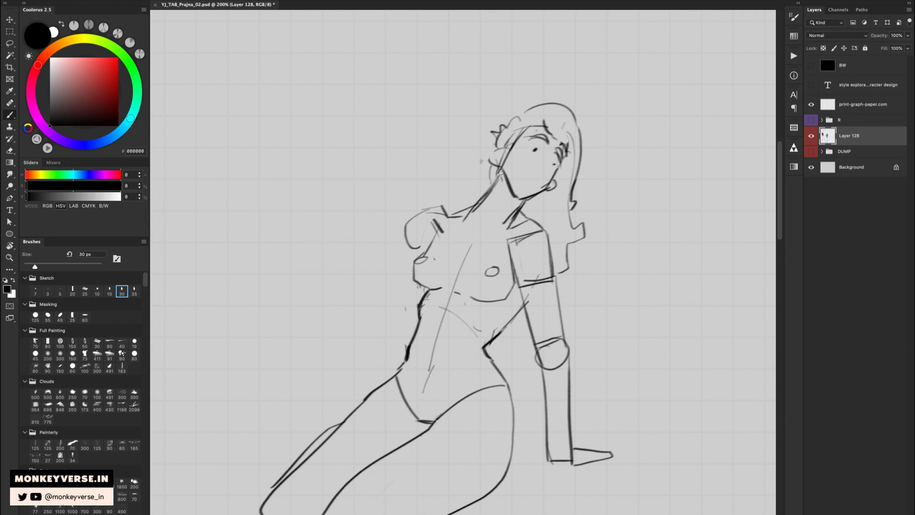
pyautogui.moveTo(500, 173); pyautogui.dragTo(517, 202)
# - Redraw the far shoulder as a narrower shape with a darker outer edge
pyautogui.press('z')
pyautogui.moveTo(438, 224)
pyautogui.mouseDown()
pyautogui.moveTo(415, 224)
pyautogui.moveTo(414, 239)
pyautogui.moveTo(441, 231)
pyautogui.mouseUp()
pyautogui.press('e')
pyautogui.press('b')
pyautogui.scroll(-2, 438, 231)
pyautogui.press('e')
pyautogui.press('b')
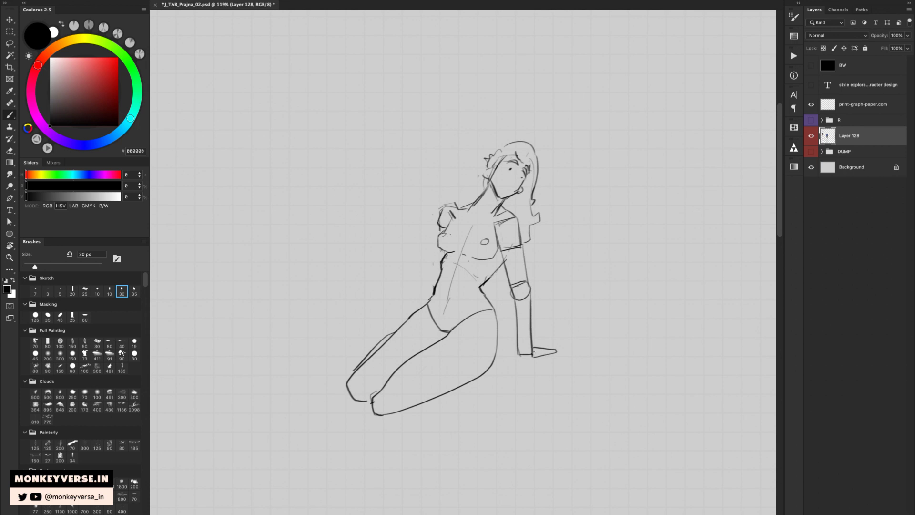
# - Replace the boxy near shoulder with a rounded one and redraw the upper-arm band and a smaller elbow circle
pyautogui.press('e')
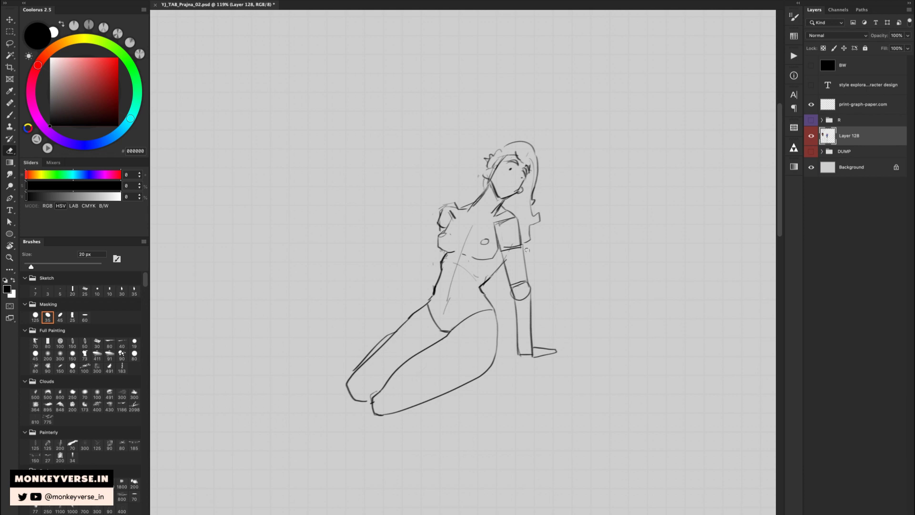
pyautogui.moveTo(496, 219)
pyautogui.mouseDown()
pyautogui.moveTo(497, 239)
pyautogui.moveTo(519, 217)
pyautogui.moveTo(509, 248)
pyautogui.moveTo(499, 246)
pyautogui.moveTo(518, 239)
pyautogui.moveTo(526, 266)
pyautogui.moveTo(506, 267)
pyautogui.moveTo(511, 277)
pyautogui.moveTo(527, 270)
pyautogui.moveTo(525, 289)
pyautogui.moveTo(518, 279)
pyautogui.moveTo(533, 337)
pyautogui.mouseUp()
pyautogui.press('b')
pyautogui.press('e')
pyautogui.press('b')
pyautogui.moveTo(511, 290); pyautogui.dragTo(524, 345)
pyautogui.press('e')
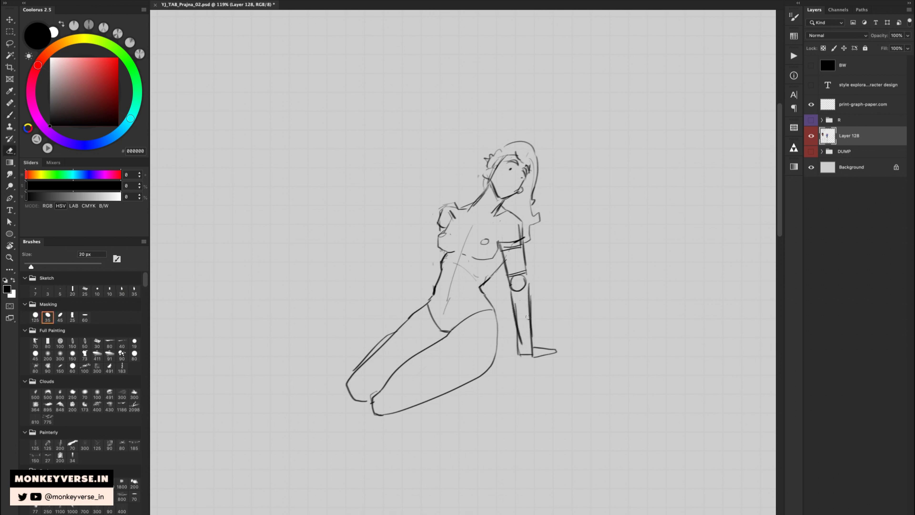
# - Erase the vertical forearm and redraw it slanting outward, with the flat hand placed slightly higher
pyautogui.moveTo(513, 294)
pyautogui.mouseDown()
pyautogui.moveTo(522, 346)
pyautogui.moveTo(534, 309)
pyautogui.moveTo(531, 317)
pyautogui.moveTo(527, 285)
pyautogui.moveTo(537, 339)
pyautogui.moveTo(523, 323)
pyautogui.moveTo(530, 295)
pyautogui.moveTo(534, 342)
pyautogui.mouseUp()
pyautogui.press('b')
pyautogui.press('e')
pyautogui.press('b')
pyautogui.moveTo(529, 287)
pyautogui.mouseDown()
pyautogui.moveTo(536, 339)
pyautogui.moveTo(524, 340)
pyautogui.moveTo(525, 353)
pyautogui.moveTo(557, 352)
pyautogui.moveTo(529, 345)
pyautogui.moveTo(559, 333)
pyautogui.moveTo(534, 344)
pyautogui.mouseUp()
pyautogui.press('e')
pyautogui.press('b')
pyautogui.press('super+z')
pyautogui.press('super+z')
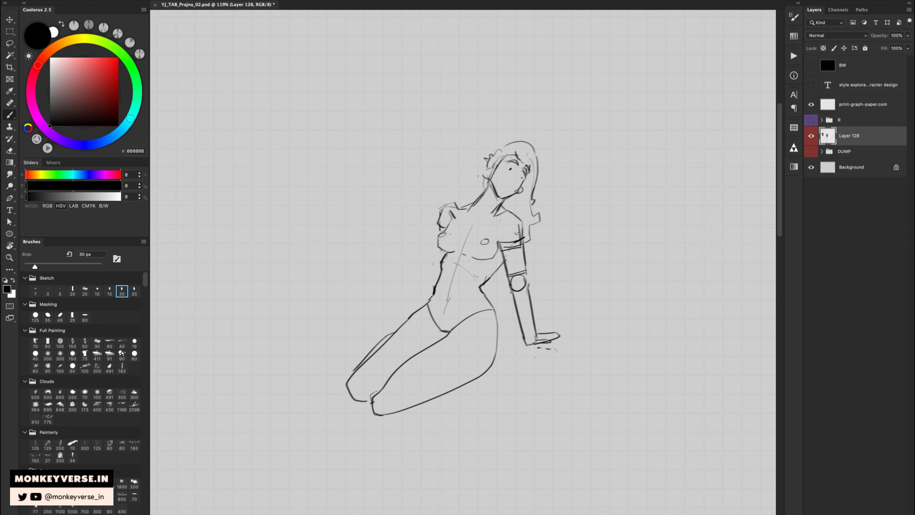
# - Rework the face by replacing the dot eye with closed eyelids beneath the brows
pyautogui.press('z')
pyautogui.moveTo(504, 174)
pyautogui.mouseDown()
pyautogui.moveTo(535, 175)
pyautogui.moveTo(524, 167)
pyautogui.moveTo(537, 182)
pyautogui.mouseUp()
pyautogui.press('e')
pyautogui.press('b')
pyautogui.press('super+z')
pyautogui.press('super+z')
pyautogui.press('e')
pyautogui.press('b')
# - Replace the torso's centre line with a small navel and draw a curved waistband across the hips
pyautogui.press('space')
pyautogui.moveTo(466, 265)
pyautogui.mouseDown()
pyautogui.moveTo(493, 230)
pyautogui.moveTo(447, 286)
pyautogui.moveTo(427, 366)
pyautogui.mouseUp()
pyautogui.press('e')
pyautogui.press('b')
pyautogui.press('e')
pyautogui.press('super+space')
pyautogui.moveTo(483, 336)
pyautogui.mouseDown()
pyautogui.moveTo(459, 334)
pyautogui.moveTo(470, 282)
pyautogui.mouseUp()
pyautogui.moveTo(436, 328)
pyautogui.mouseDown()
pyautogui.moveTo(422, 341)
pyautogui.moveTo(503, 330)
pyautogui.mouseUp()
pyautogui.press('b')
pyautogui.press('e')
pyautogui.press('b')
pyautogui.scroll(-1, 438, 329)
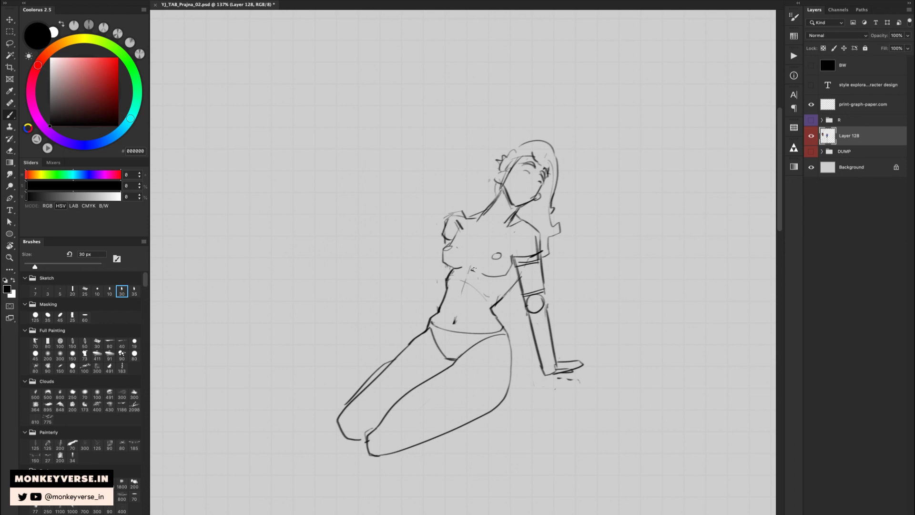
pyautogui.moveTo(473, 269); pyautogui.dragTo(471, 273)
pyautogui.press('e')
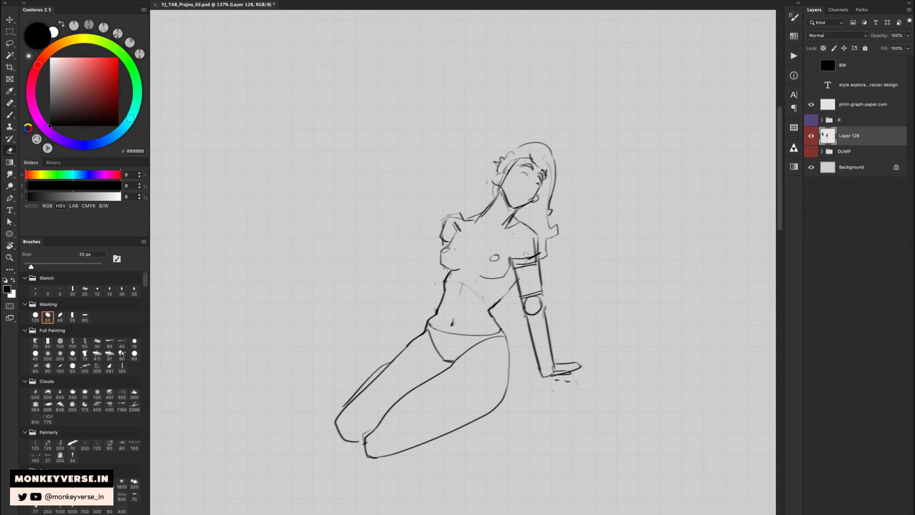
# - Erase the near arm's inner edge and redraw it to make the upper arm and forearm slimmer
pyautogui.moveTo(514, 257); pyautogui.dragTo(537, 363)
pyautogui.press('b')
pyautogui.press('e')
pyautogui.press('b')
pyautogui.press('e')
pyautogui.press('b')
pyautogui.press('e')
pyautogui.hotkey('ctrl', 'z')
pyautogui.moveTo(521, 285); pyautogui.dragTo(522, 299)
pyautogui.moveTo(523, 296); pyautogui.dragTo(535, 358)
pyautogui.press('super+z')
pyautogui.press('e')
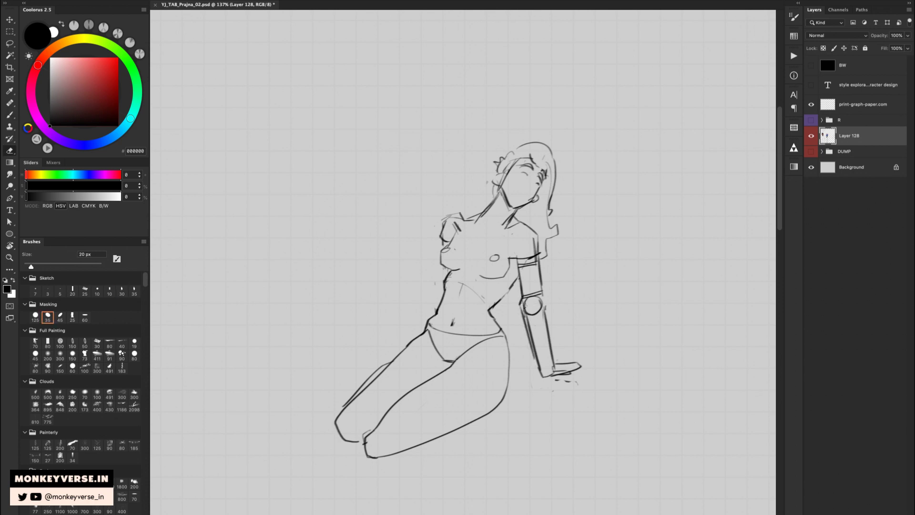
# - Erase the elbow circle and its joint line, and redraw the near arm as one continuous contour bent at the elbow
pyautogui.moveTo(527, 304); pyautogui.dragTo(540, 372)
pyautogui.press('b')
pyautogui.press('e')
pyautogui.moveTo(525, 298)
pyautogui.mouseDown()
pyautogui.moveTo(540, 317)
pyautogui.moveTo(544, 297)
pyautogui.moveTo(553, 360)
pyautogui.mouseUp()
pyautogui.press('b')
pyautogui.press('e')
pyautogui.press('z')
pyautogui.moveTo(577, 269)
pyautogui.mouseDown()
pyautogui.moveTo(554, 281)
pyautogui.moveTo(570, 297)
pyautogui.moveTo(524, 330)
pyautogui.moveTo(534, 355)
pyautogui.mouseUp()
pyautogui.click(555, 282)
pyautogui.press('b')
pyautogui.press('super+z')
pyautogui.moveTo(521, 303)
pyautogui.mouseDown()
pyautogui.moveTo(536, 360)
pyautogui.moveTo(504, 304)
pyautogui.moveTo(508, 289)
pyautogui.moveTo(497, 303)
pyautogui.moveTo(516, 294)
pyautogui.moveTo(530, 267)
pyautogui.mouseUp()
pyautogui.press('z')
pyautogui.press('e')
pyautogui.press('b')
pyautogui.press('e')
pyautogui.press('b')
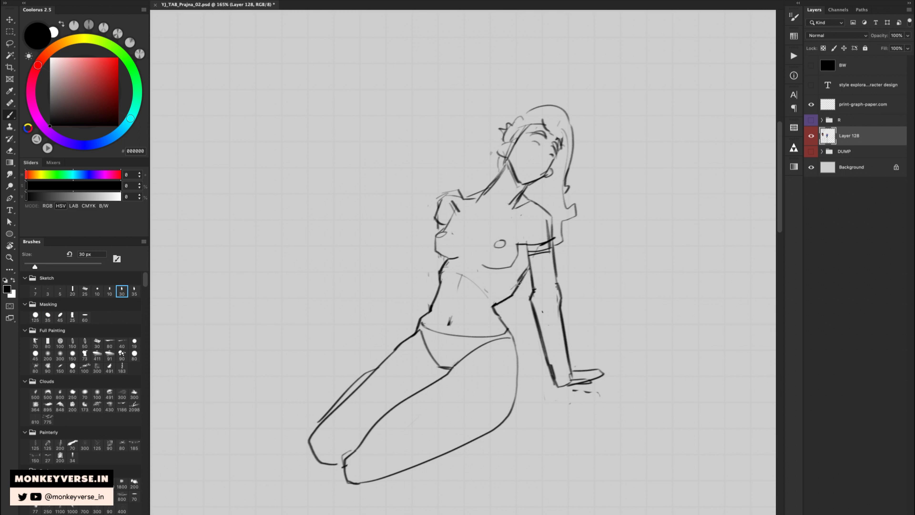
# - Erase the small oval on the near side of the chest and redraw it flatter and slightly lower
pyautogui.press('e')
pyautogui.moveTo(502, 243); pyautogui.dragTo(494, 248)
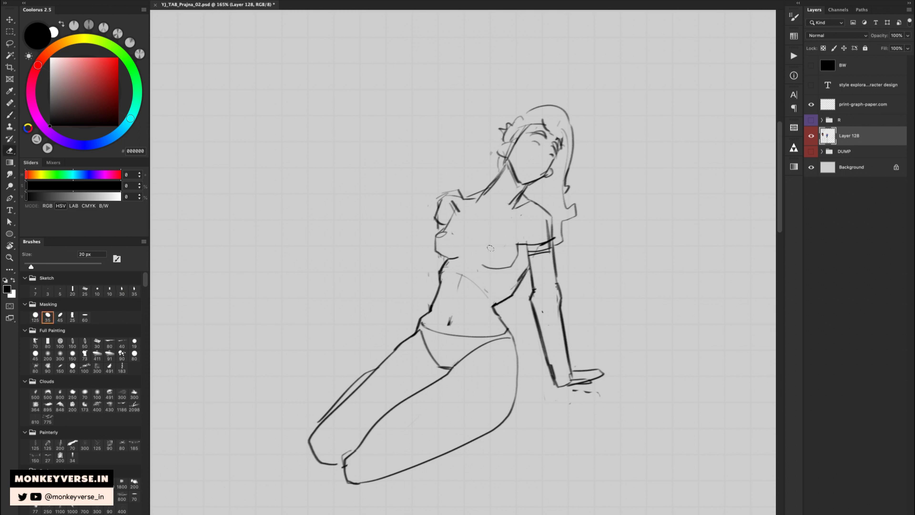
pyautogui.press('b')
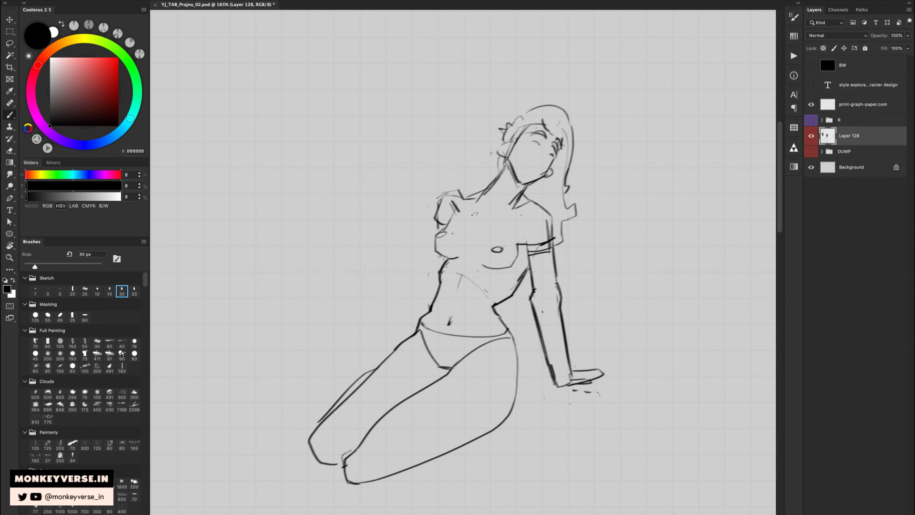
# - Erase the joint bands below the near shoulder and connect the arm to the torso with an armpit line
pyautogui.press('e')
pyautogui.moveTo(526, 244)
pyautogui.mouseDown()
pyautogui.moveTo(551, 241)
pyautogui.moveTo(525, 253)
pyautogui.moveTo(530, 282)
pyautogui.mouseUp()
pyautogui.press('b')
pyautogui.press('e')
pyautogui.press('b')
pyautogui.moveTo(551, 214)
pyautogui.mouseDown()
pyautogui.moveTo(555, 243)
pyautogui.moveTo(536, 254)
pyautogui.moveTo(551, 240)
pyautogui.mouseUp()
pyautogui.press('e')
pyautogui.press('z')
pyautogui.moveTo(587, 214)
pyautogui.mouseDown()
pyautogui.moveTo(555, 234)
pyautogui.moveTo(579, 224)
pyautogui.mouseUp()
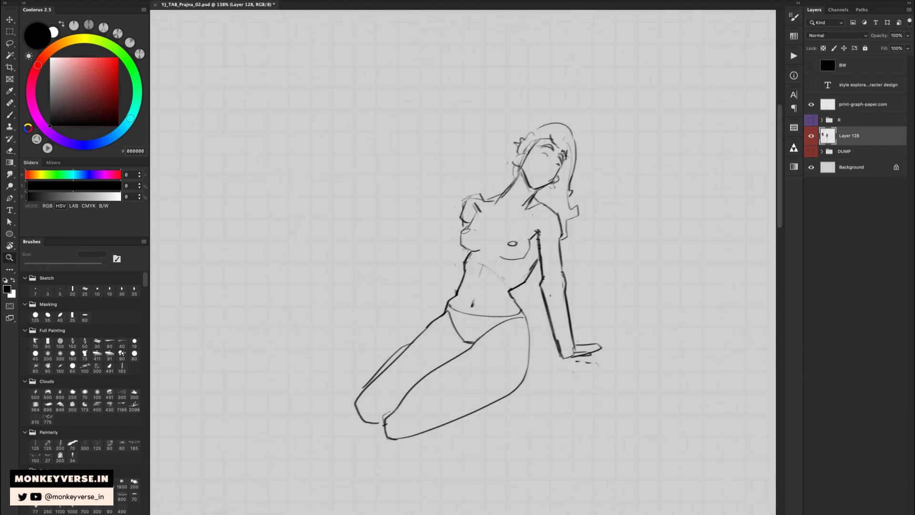
# - Clean up the marks on the tilted face and sketch a small angular nose between the closed eyes
pyautogui.press('e')
pyautogui.press('z')
pyautogui.moveTo(541, 162); pyautogui.dragTo(554, 154)
pyautogui.press('b')
pyautogui.press('super+z')
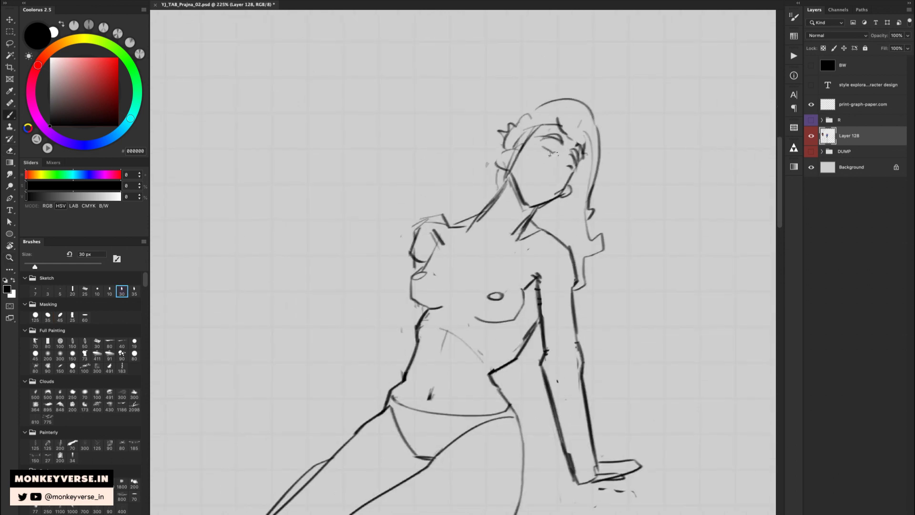
pyautogui.press('e')
pyautogui.press('b')
pyautogui.press('e')
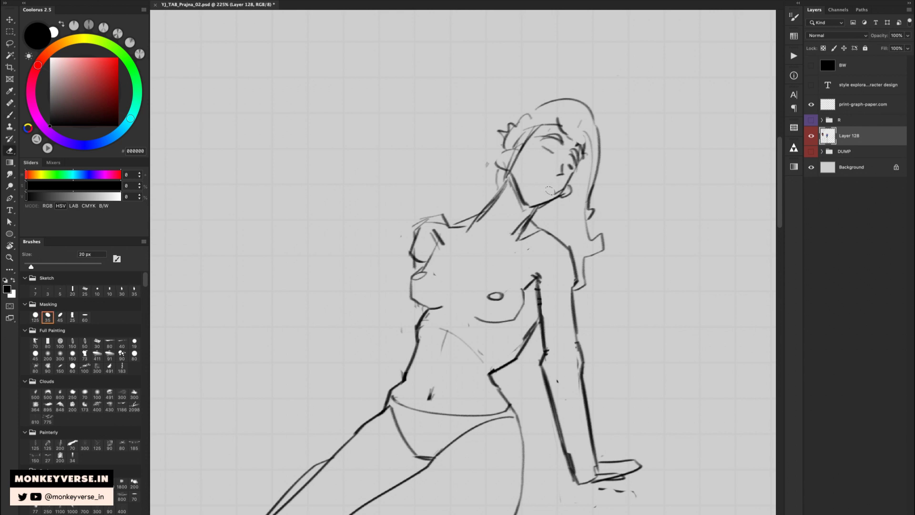
# - Draw a small mouth below the nose and redraw the neck line running from the jaw to the shoulder
pyautogui.press('b')
pyautogui.press('z')
pyautogui.moveTo(565, 164)
pyautogui.mouseDown()
pyautogui.moveTo(513, 166)
pyautogui.moveTo(551, 168)
pyautogui.moveTo(504, 191)
pyautogui.moveTo(484, 219)
pyautogui.mouseUp()
pyautogui.press('e')
pyautogui.press('b')
pyautogui.press('e')
pyautogui.press('b')
pyautogui.press('e')
pyautogui.press('b')
pyautogui.moveTo(520, 177); pyautogui.dragTo(482, 216)
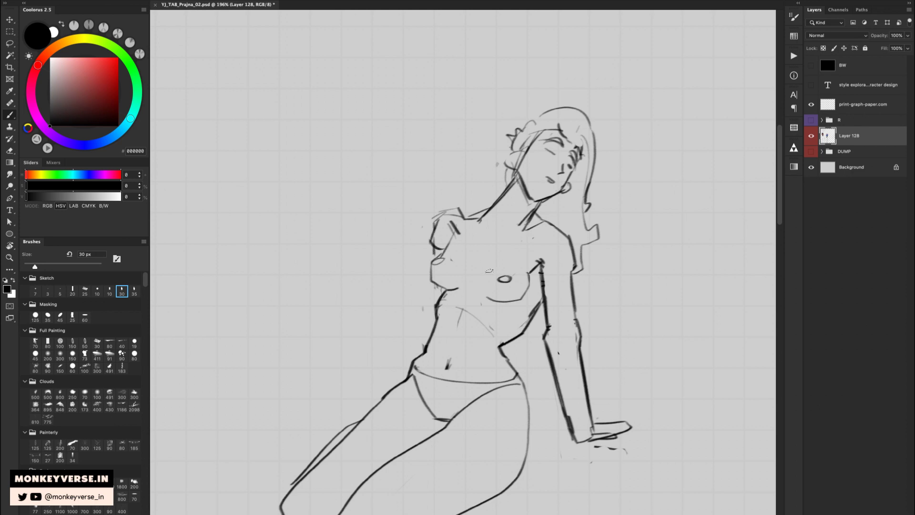
# - Add contour marks between the breasts and replace the curved abdomen guide with rib lines beneath the chest
pyautogui.moveTo(494, 263); pyautogui.dragTo(481, 277)
pyautogui.press('e')
pyautogui.moveTo(453, 305)
pyautogui.mouseDown()
pyautogui.moveTo(504, 330)
pyautogui.moveTo(483, 316)
pyautogui.moveTo(462, 323)
pyautogui.moveTo(497, 316)
pyautogui.mouseUp()
pyautogui.press('z')
pyautogui.press('b')
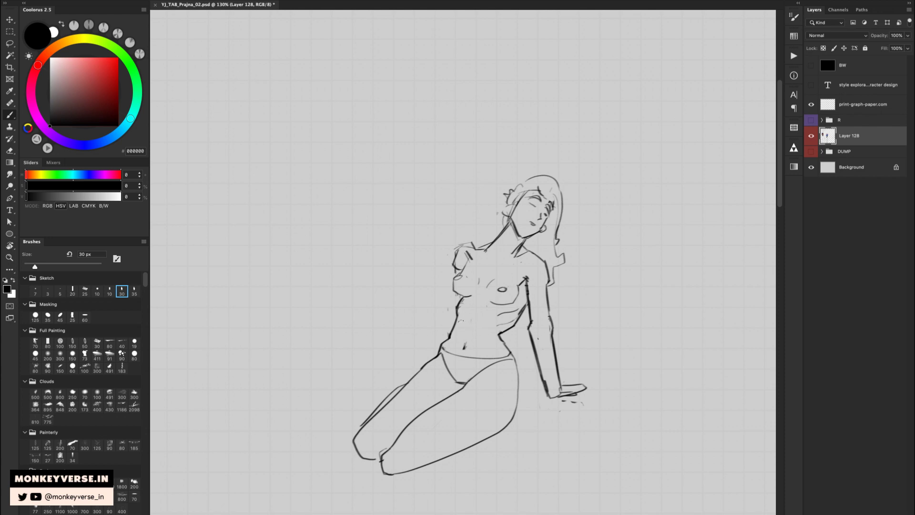
# - Draw the central abdominal contour line and redraw the navel smaller beneath it
pyautogui.moveTo(463, 342); pyautogui.dragTo(475, 314)
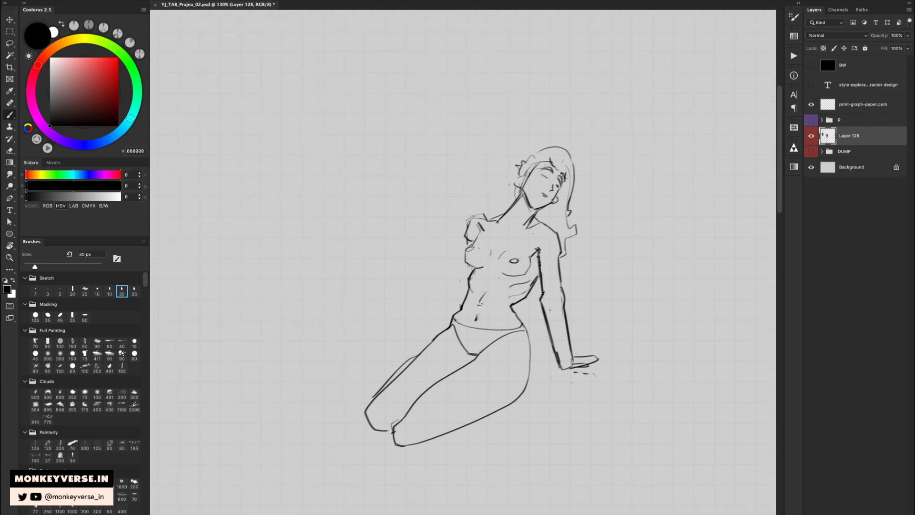
pyautogui.press('e')
pyautogui.press('b')
pyautogui.press('e')
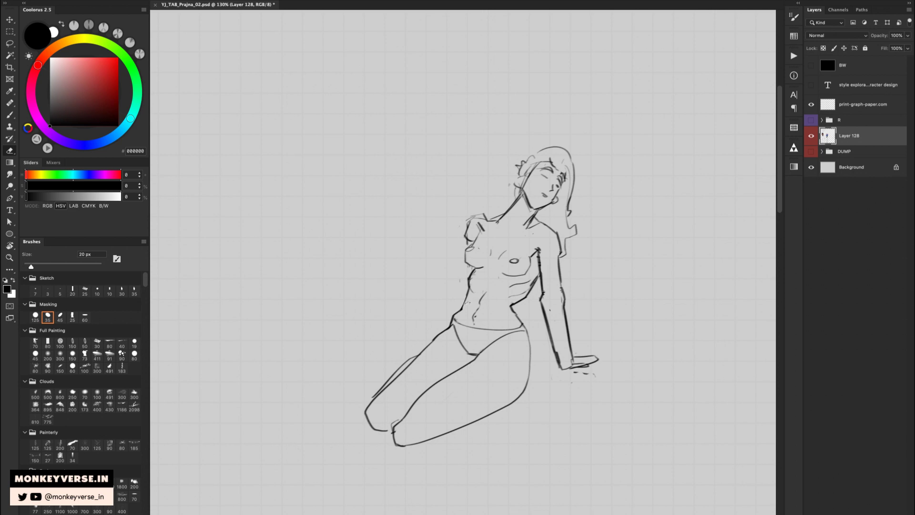
pyautogui.press('b')
pyautogui.press('e')
pyautogui.press('b')
# - Separate the seated figure onto its own layer with a lasso selection and place a duplicate to its right
pyautogui.press('z')
pyautogui.moveTo(490, 286)
pyautogui.mouseDown()
pyautogui.moveTo(456, 312)
pyautogui.moveTo(528, 185)
pyautogui.mouseUp()
pyautogui.press('v')
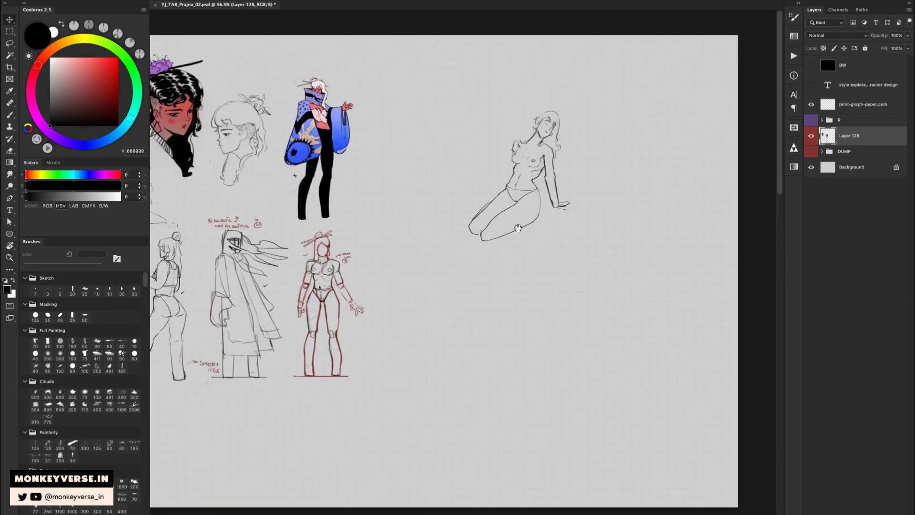
pyautogui.press('super+z')
pyautogui.press('l')
pyautogui.moveTo(557, 216)
pyautogui.mouseDown()
pyautogui.moveTo(429, 220)
pyautogui.moveTo(566, 194)
pyautogui.mouseUp()
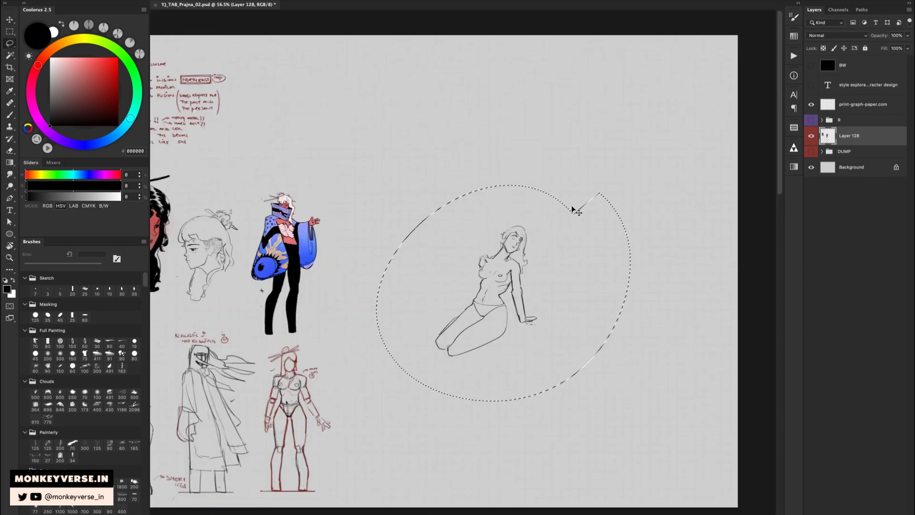
pyautogui.hotkey('ctrl', 'j')
pyautogui.press('v')
pyautogui.moveTo(527, 280); pyautogui.dragTo(708, 103)
pyautogui.moveTo(496, 271); pyautogui.dragTo(504, 259)
# - On the duplicated figure, erase the loose strands beside the face and draw an ear there
pyautogui.press('z')
pyautogui.press('v')
pyautogui.moveTo(646, 136); pyautogui.dragTo(556, 288)
pyautogui.scroll(2, 556, 291)
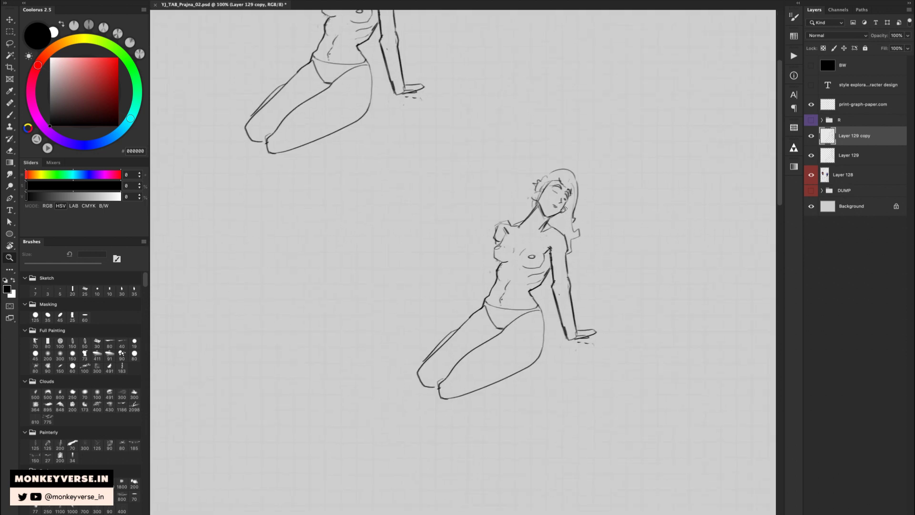
pyautogui.press('e')
pyautogui.press('z')
pyautogui.scroll(2, 528, 211)
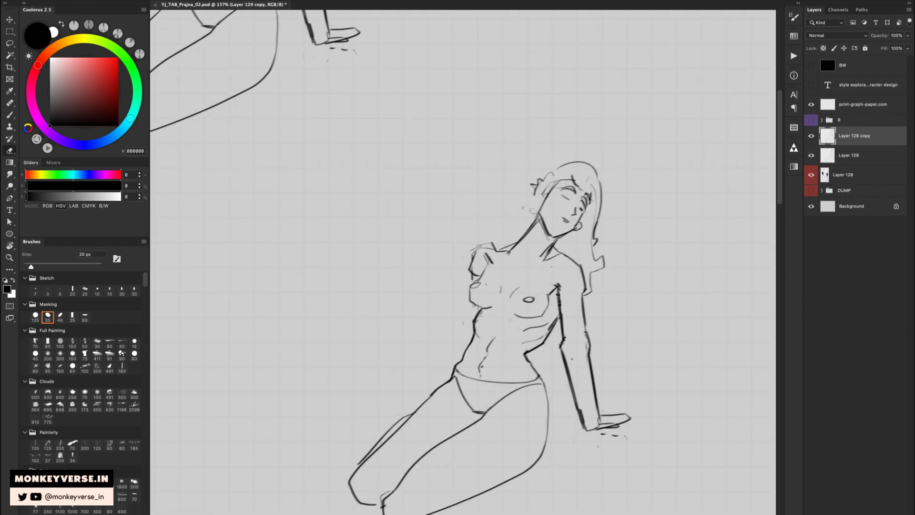
pyautogui.press('b')
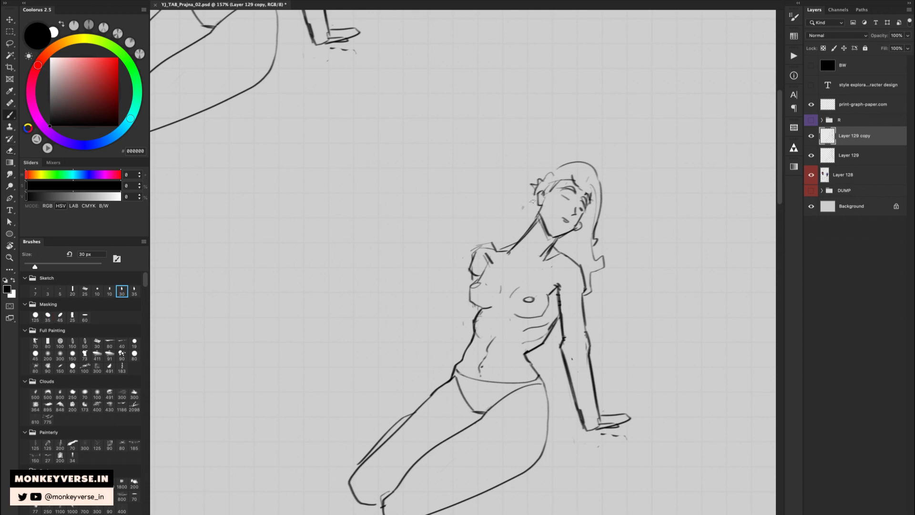
pyautogui.press('e')
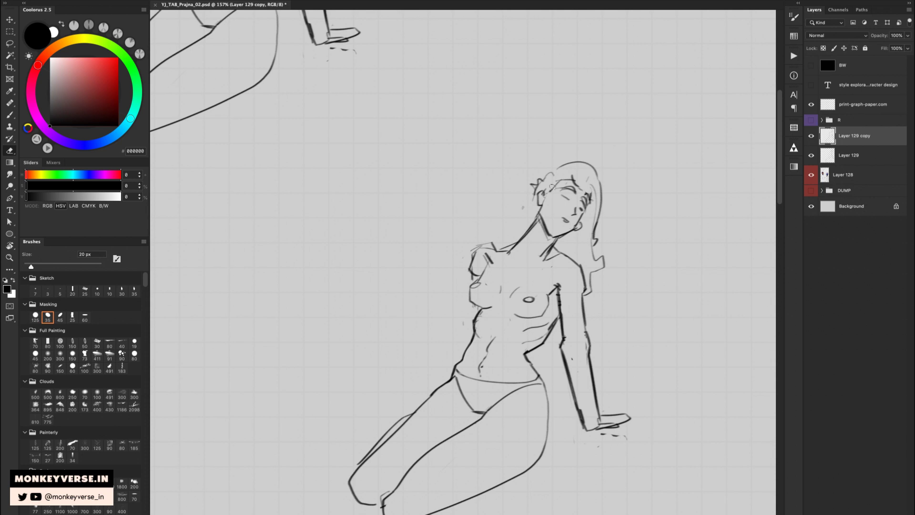
# - Redraw the hair with a fuller rounded crown and darker fringe strands over the forehead
pyautogui.press('b')
pyautogui.press('e')
pyautogui.moveTo(538, 183)
pyautogui.mouseDown()
pyautogui.moveTo(554, 166)
pyautogui.moveTo(573, 164)
pyautogui.moveTo(566, 159)
pyautogui.moveTo(592, 169)
pyautogui.moveTo(565, 177)
pyautogui.moveTo(589, 222)
pyautogui.mouseUp()
pyautogui.press('b')
pyautogui.press('e')
pyautogui.press('b')
pyautogui.press('e')
pyautogui.press('b')
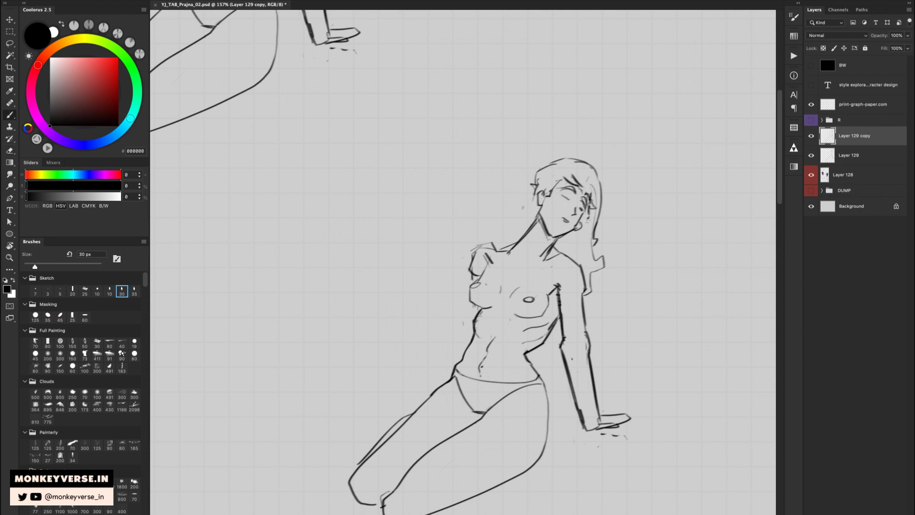
# - Draw an outward-flicking lock of hair beside the far side of the face
pyautogui.press('e')
pyautogui.press('b')
pyautogui.moveTo(598, 191); pyautogui.dragTo(613, 214)
pyautogui.press('e')
pyautogui.press('b')
# - Erase the near eye's stacked brow and eyelid lines and redraw it as one simple closed eyelid
pyautogui.press('z')
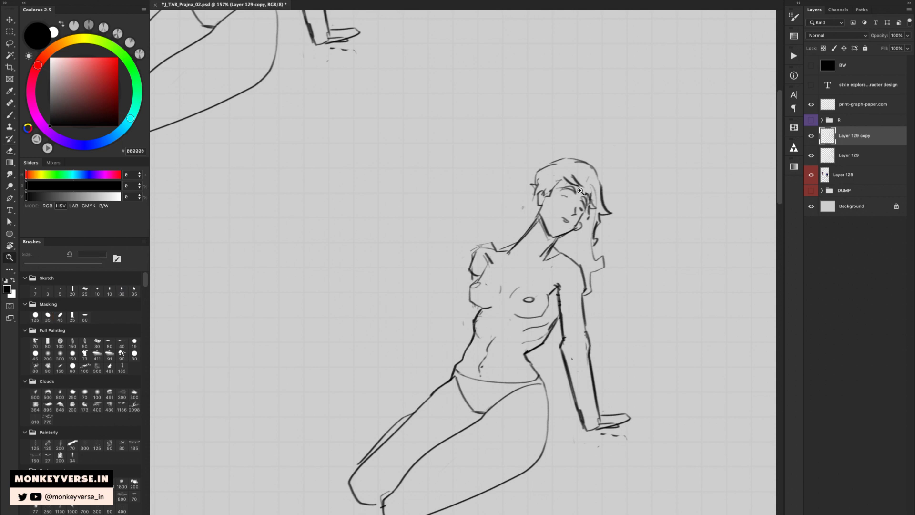
pyautogui.moveTo(565, 199); pyautogui.dragTo(392, 205)
pyautogui.moveTo(277, 215); pyautogui.dragTo(501, 214)
pyautogui.moveTo(629, 235); pyautogui.dragTo(390, 172)
pyautogui.moveTo(625, 177); pyautogui.dragTo(835, 179)
pyautogui.moveTo(525, 110); pyautogui.dragTo(619, 329)
pyautogui.press('e')
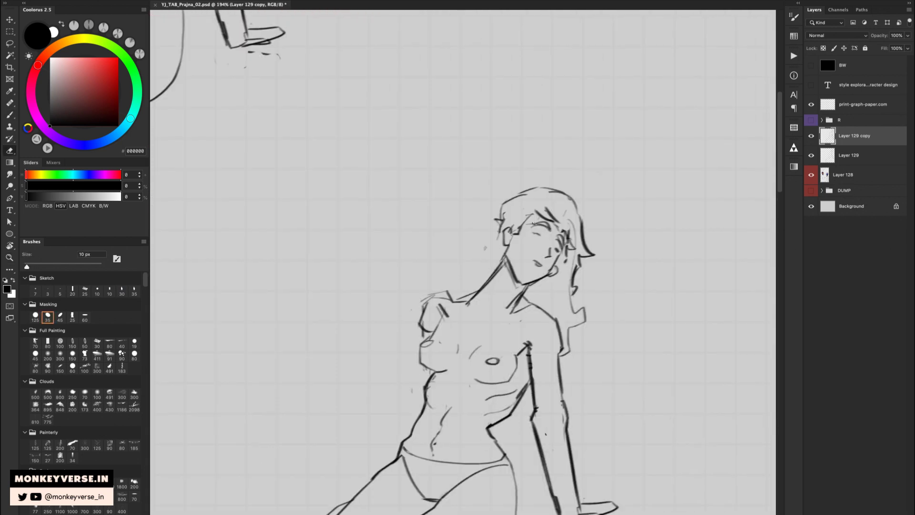
pyautogui.moveTo(535, 223); pyautogui.dragTo(548, 229)
pyautogui.press('b')
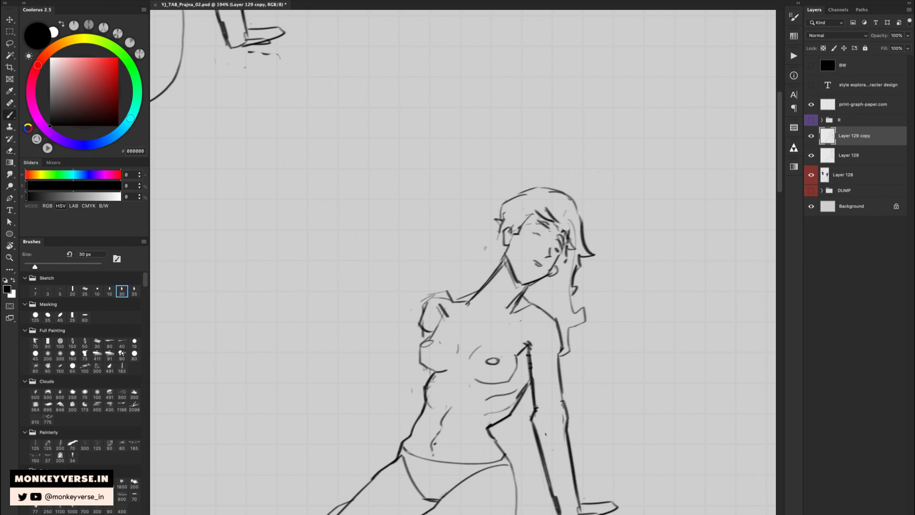
pyautogui.press('e')
pyautogui.press('b')
pyautogui.press('e')
pyautogui.press('z')
pyautogui.press('b')
pyautogui.moveTo(533, 225)
pyautogui.mouseDown()
pyautogui.moveTo(551, 225)
pyautogui.moveTo(544, 233)
pyautogui.mouseUp()
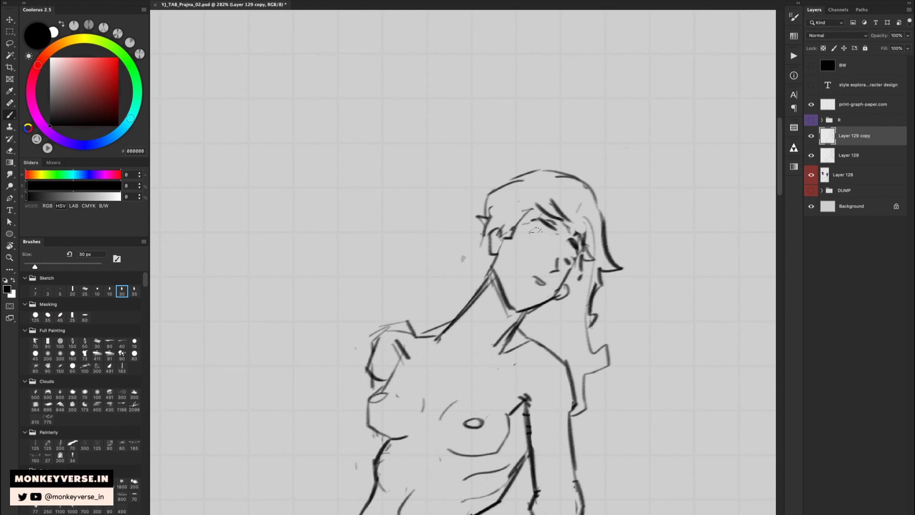
# - Redraw the nose and mouth with short dark strokes and reinforce the jaw and neck outline
pyautogui.press('e')
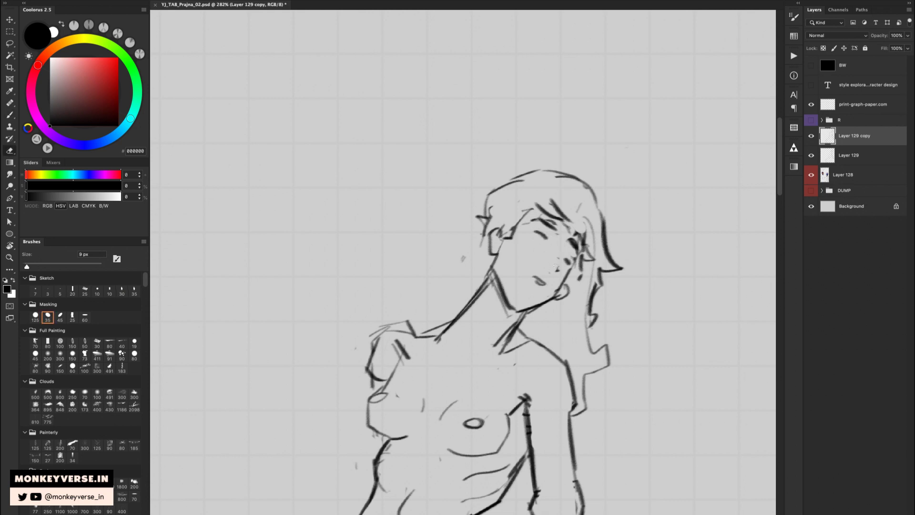
pyautogui.press('b')
pyautogui.moveTo(558, 251)
pyautogui.mouseDown()
pyautogui.moveTo(541, 281)
pyautogui.moveTo(539, 272)
pyautogui.moveTo(541, 290)
pyautogui.moveTo(545, 268)
pyautogui.moveTo(550, 276)
pyautogui.moveTo(523, 275)
pyautogui.moveTo(554, 257)
pyautogui.moveTo(508, 265)
pyautogui.moveTo(522, 274)
pyautogui.moveTo(502, 263)
pyautogui.moveTo(504, 272)
pyautogui.moveTo(506, 258)
pyautogui.moveTo(532, 300)
pyautogui.mouseUp()
pyautogui.press('e')
pyautogui.press('b')
pyautogui.press('z')
pyautogui.press('e')
pyautogui.press('b')
pyautogui.moveTo(506, 267); pyautogui.dragTo(472, 312)
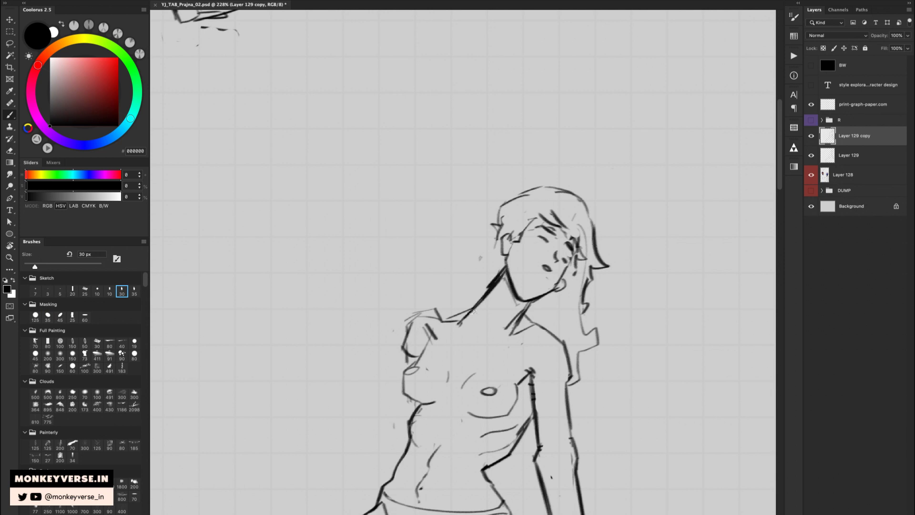
# - Redraw the hair strands around the near ear and add a pointed earring there and a teardrop earring opposite
pyautogui.press('e')
pyautogui.moveTo(503, 227); pyautogui.dragTo(497, 246)
pyautogui.press('b')
pyautogui.moveTo(509, 215)
pyautogui.mouseDown()
pyautogui.moveTo(501, 238)
pyautogui.moveTo(508, 227)
pyautogui.moveTo(502, 230)
pyautogui.moveTo(503, 271)
pyautogui.mouseUp()
pyautogui.moveTo(514, 223); pyautogui.dragTo(508, 235)
pyautogui.moveTo(518, 223)
pyautogui.mouseDown()
pyautogui.moveTo(496, 257)
pyautogui.moveTo(500, 274)
pyautogui.moveTo(506, 248)
pyautogui.moveTo(487, 273)
pyautogui.moveTo(509, 271)
pyautogui.mouseUp()
pyautogui.moveTo(560, 294)
pyautogui.mouseDown()
pyautogui.moveTo(558, 312)
pyautogui.moveTo(554, 291)
pyautogui.mouseUp()
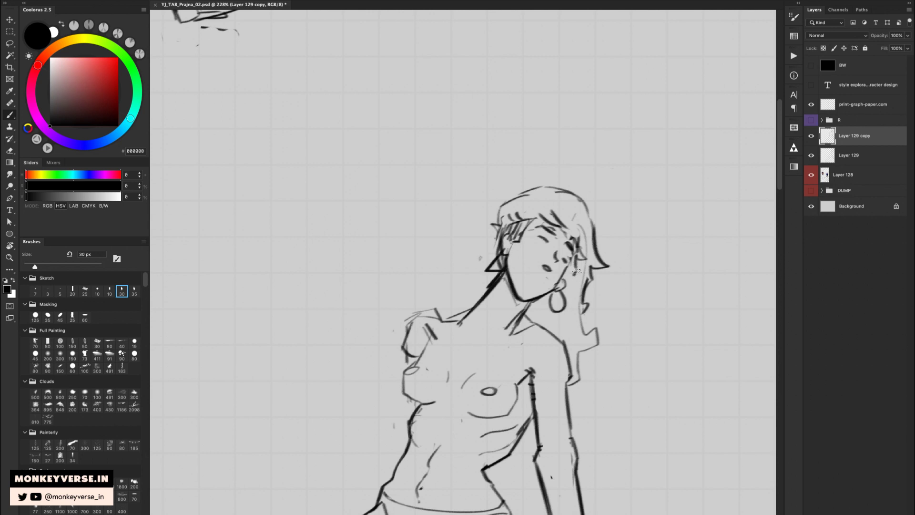
# - Redraw the near thigh's underside and hip contour with a more angular curve and erase the old line
pyautogui.press('z')
pyautogui.moveTo(591, 260); pyautogui.dragTo(534, 275)
pyautogui.moveTo(571, 329)
pyautogui.mouseDown()
pyautogui.moveTo(548, 287)
pyautogui.moveTo(536, 296)
pyautogui.moveTo(545, 297)
pyautogui.mouseUp()
pyautogui.press('b')
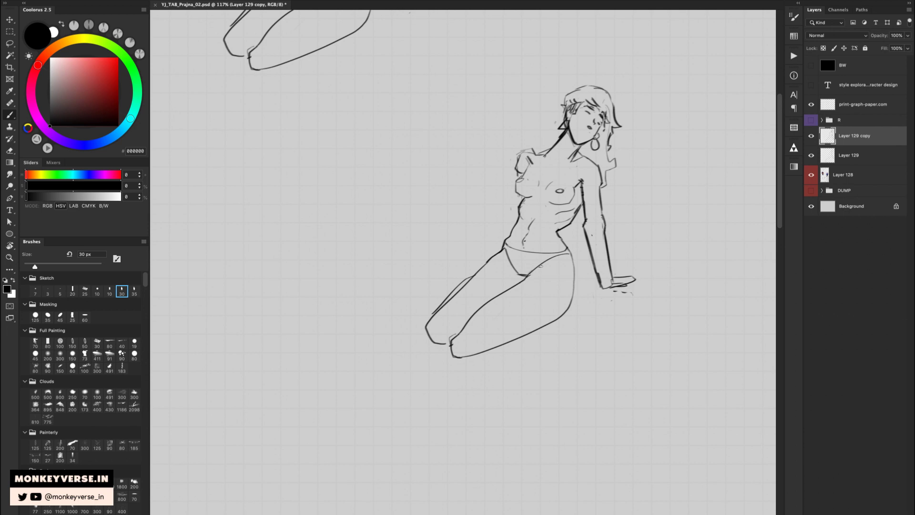
pyautogui.moveTo(479, 354); pyautogui.dragTo(569, 311)
pyautogui.moveTo(572, 264); pyautogui.dragTo(577, 294)
pyautogui.press('e')
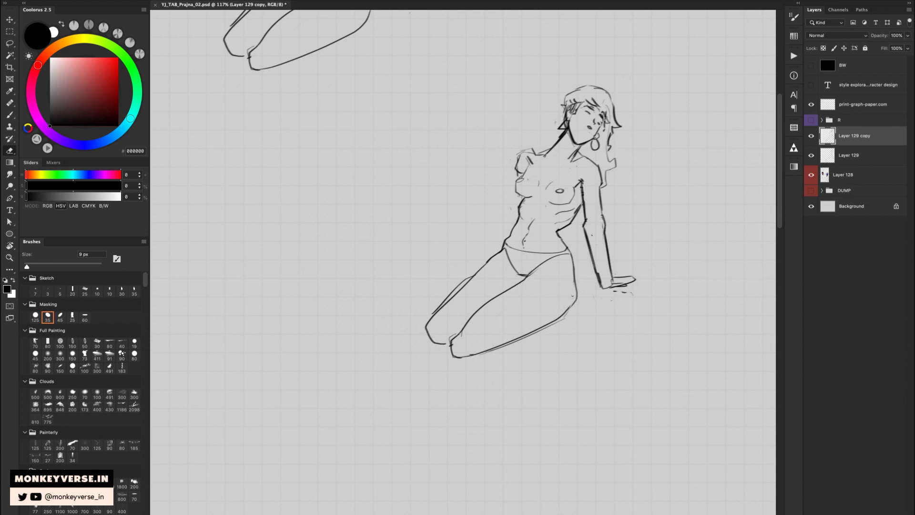
# - Shade the briefs with vertical hatching lines
pyautogui.press('z')
pyautogui.moveTo(591, 277)
pyautogui.mouseDown()
pyautogui.moveTo(563, 288)
pyautogui.moveTo(591, 293)
pyautogui.mouseUp()
pyautogui.press('b')
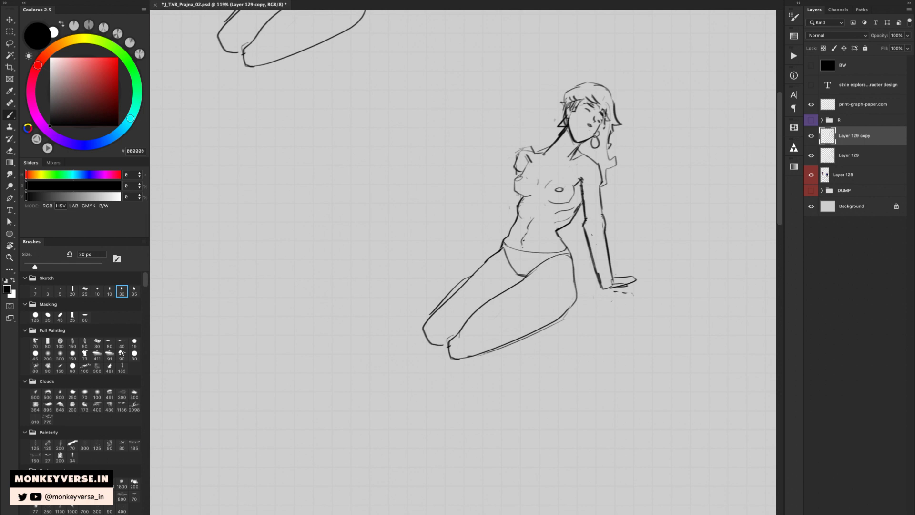
pyautogui.moveTo(513, 250); pyautogui.dragTo(525, 273)
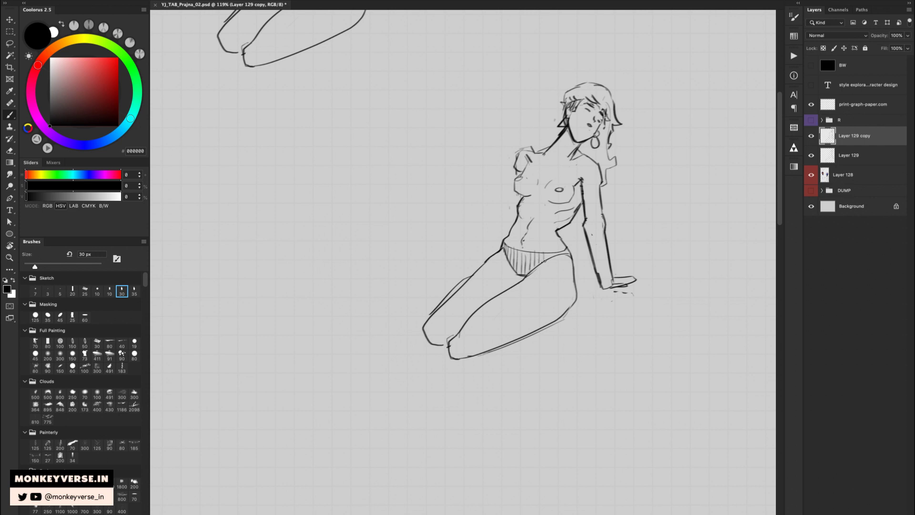
# - Lasso the original seated figure on Layer 129, delete it and clear the selection
pyautogui.press('z')
pyautogui.moveTo(592, 232)
pyautogui.mouseDown()
pyautogui.moveTo(568, 232)
pyautogui.moveTo(525, 292)
pyautogui.moveTo(660, 142)
pyautogui.mouseUp()
pyautogui.press('v')
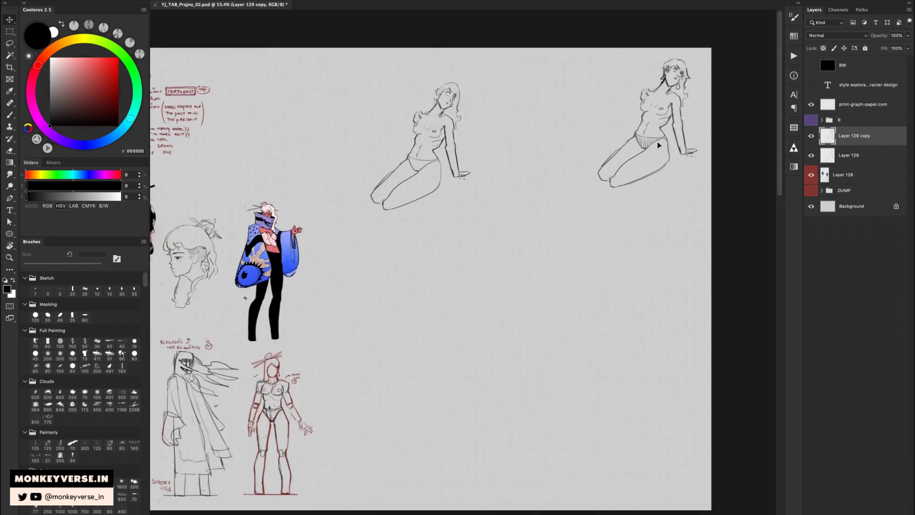
pyautogui.click(843, 155)
pyautogui.press('l')
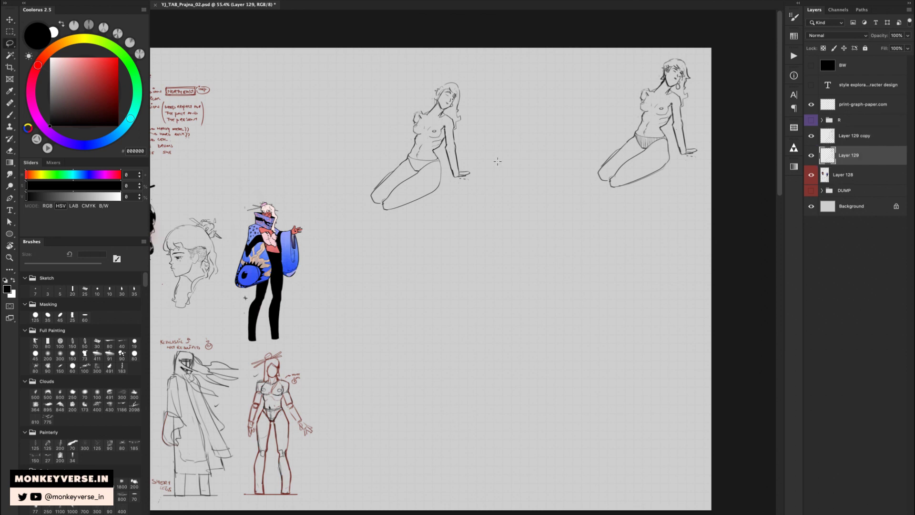
pyautogui.moveTo(494, 157)
pyautogui.mouseDown()
pyautogui.moveTo(367, 245)
pyautogui.moveTo(517, 144)
pyautogui.mouseUp()
pyautogui.press('Delete')
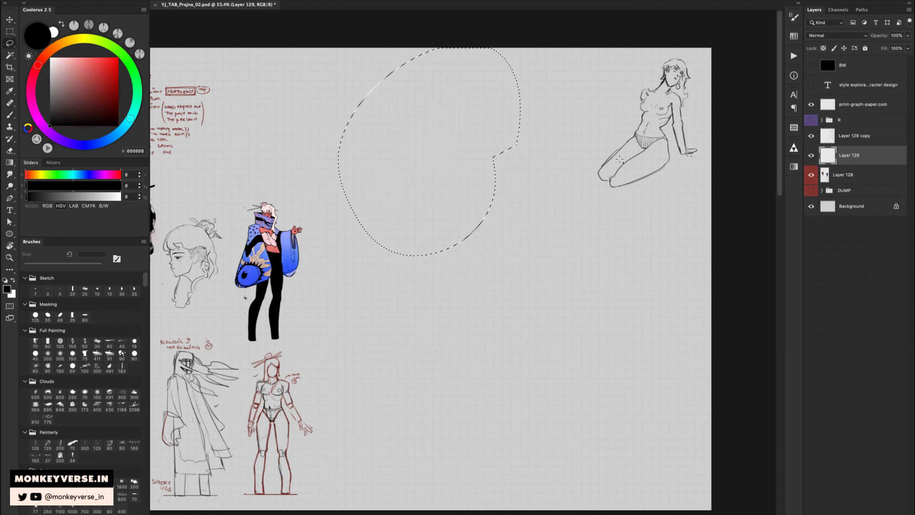
pyautogui.hotkey('ctrl', 'd')
# - Merge Layer 129 copy down into Layer 129 and add a new blank layer above it
pyautogui.click(846, 139)
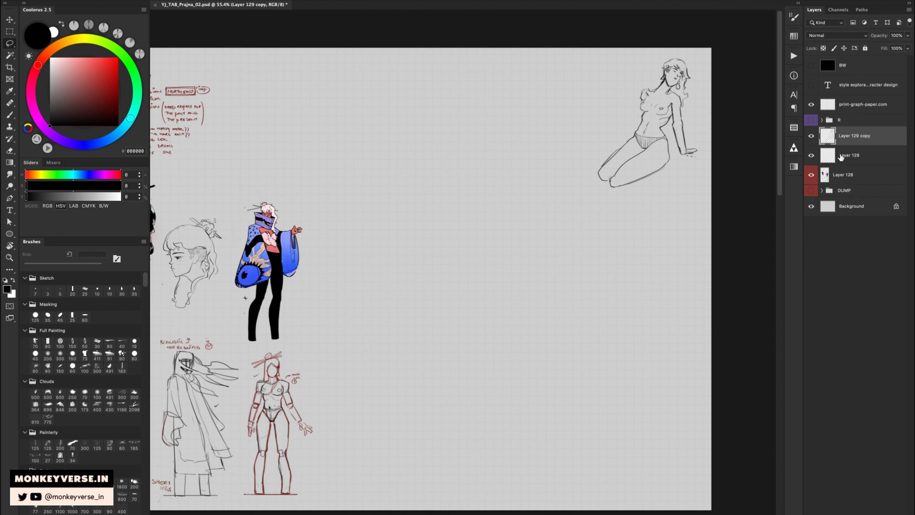
pyautogui.hotkey('ctrl', 'e')
pyautogui.hotkey('ctrl', 'shift', 'alt', 'n')
# - Sketch a front-facing head with straight sides and a pointed chin in the empty area beside the blue-robed character
pyautogui.moveTo(430, 265); pyautogui.dragTo(526, 174)
pyautogui.press('z')
pyautogui.moveTo(524, 207); pyautogui.dragTo(390, 193)
pyautogui.moveTo(390, 150); pyautogui.dragTo(501, 158)
pyautogui.press('b')
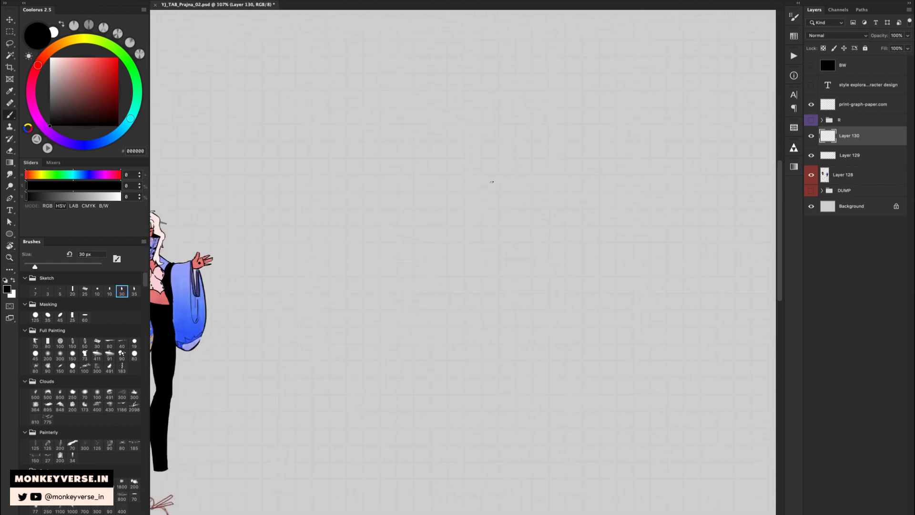
pyautogui.press('z')
pyautogui.scroll(-2, 492, 182)
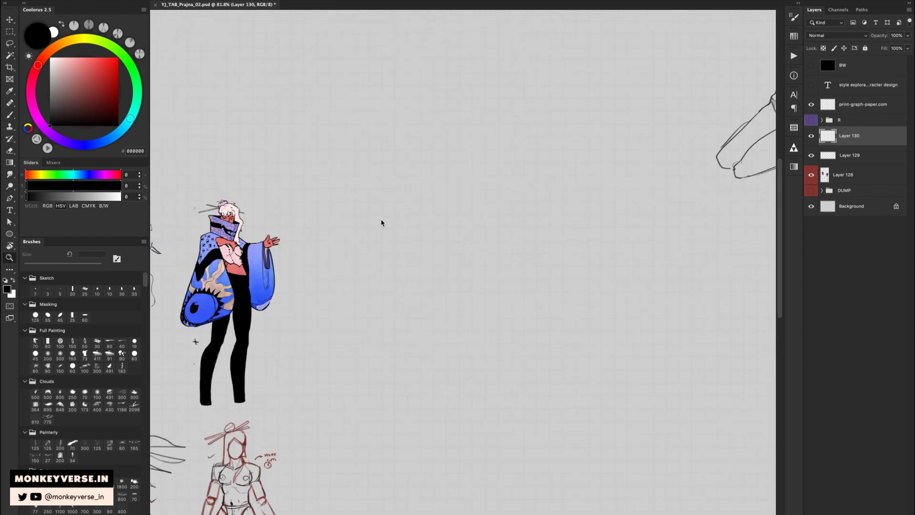
pyautogui.moveTo(472, 180)
pyautogui.mouseDown()
pyautogui.moveTo(492, 191)
pyautogui.moveTo(461, 224)
pyautogui.mouseUp()
pyautogui.press('b')
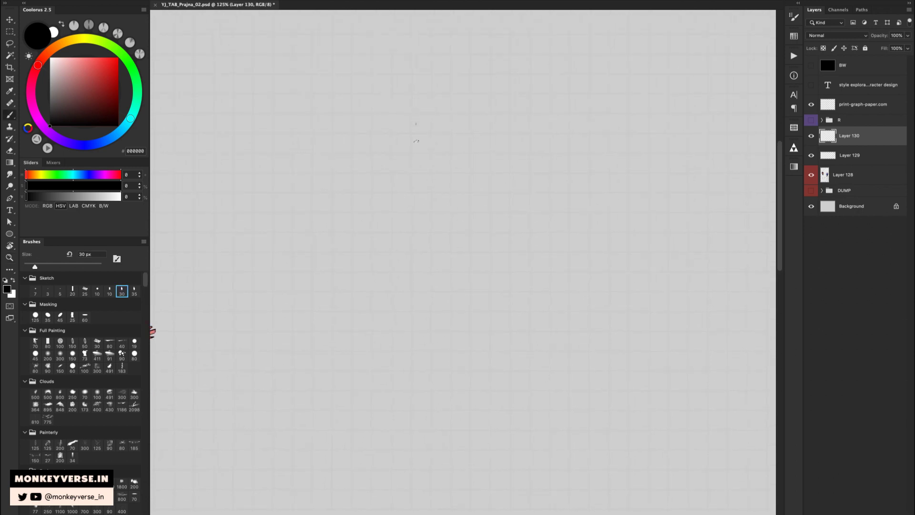
pyautogui.moveTo(416, 141); pyautogui.dragTo(416, 155)
pyautogui.moveTo(448, 126)
pyautogui.mouseDown()
pyautogui.moveTo(450, 159)
pyautogui.moveTo(432, 169)
pyautogui.mouseUp()
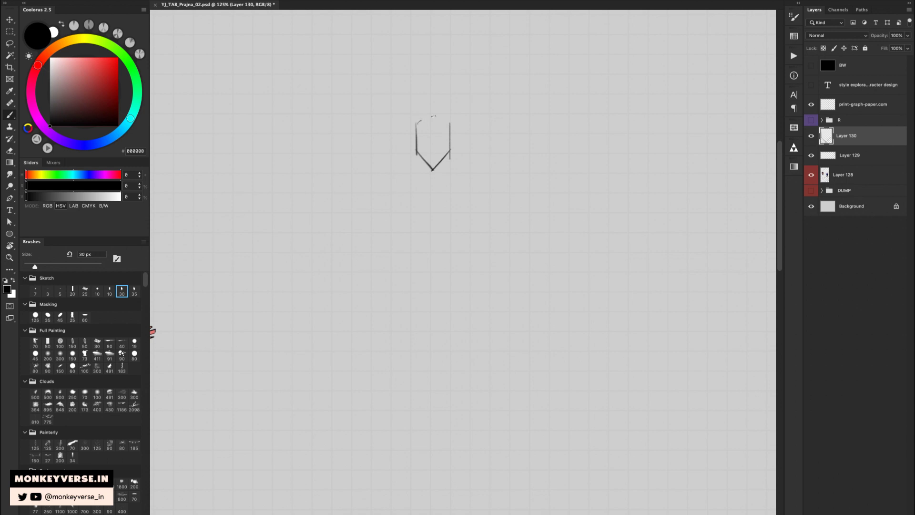
pyautogui.moveTo(434, 116)
pyautogui.mouseDown()
pyautogui.moveTo(451, 126)
pyautogui.moveTo(424, 116)
pyautogui.mouseUp()
pyautogui.hotkey('ctrl', 'z')
# - Round off the top of the new head and sketch two neck lines below the jaw
pyautogui.moveTo(418, 152)
pyautogui.mouseDown()
pyautogui.moveTo(424, 185)
pyautogui.moveTo(451, 180)
pyautogui.mouseUp()
pyautogui.hotkey('ctrl', 'z')
pyautogui.hotkey('ctrl', 'z')
pyautogui.press('z')
pyautogui.moveTo(479, 142)
pyautogui.mouseDown()
pyautogui.moveTo(441, 156)
pyautogui.moveTo(477, 163)
pyautogui.moveTo(452, 158)
pyautogui.mouseUp()
# - Erase parts of the head's side lines and draw both ears with a curved brow line across the face
pyautogui.press('e')
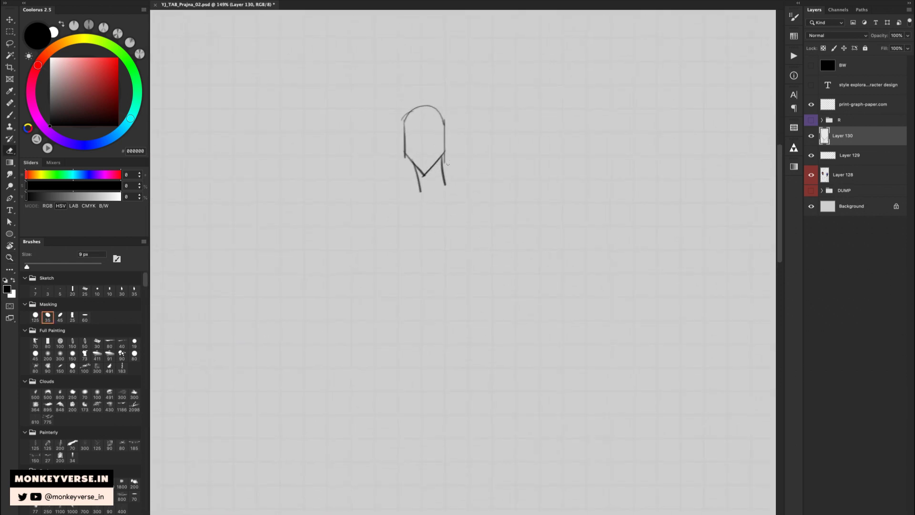
pyautogui.moveTo(405, 141)
pyautogui.mouseDown()
pyautogui.moveTo(412, 164)
pyautogui.moveTo(444, 154)
pyautogui.moveTo(446, 134)
pyautogui.moveTo(446, 144)
pyautogui.moveTo(404, 151)
pyautogui.moveTo(451, 142)
pyautogui.moveTo(444, 151)
pyautogui.mouseUp()
pyautogui.press('b')
pyautogui.press('e')
pyautogui.press('b')
pyautogui.hotkey('ctrl', 'z')
pyautogui.hotkey('ctrl', 'z')
pyautogui.hotkey('ctrl', 'z')
# - Draw the neck muscles converging in a V and block in a rectangular shoulder form on each side
pyautogui.moveTo(430, 183)
pyautogui.mouseDown()
pyautogui.moveTo(436, 166)
pyautogui.moveTo(447, 188)
pyautogui.mouseUp()
pyautogui.press('z')
pyautogui.moveTo(446, 146); pyautogui.dragTo(428, 186)
pyautogui.scroll(-1, 448, 186)
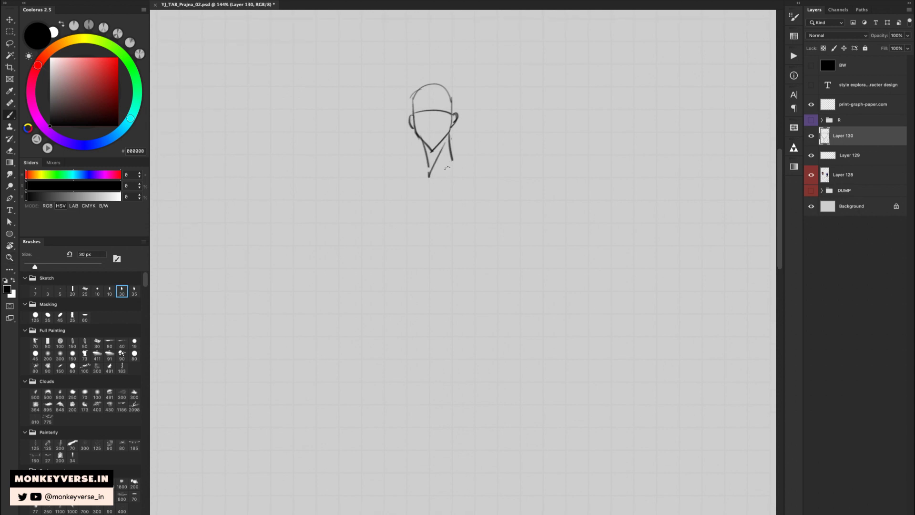
pyautogui.moveTo(448, 170)
pyautogui.mouseDown()
pyautogui.moveTo(464, 151)
pyautogui.moveTo(475, 173)
pyautogui.moveTo(457, 186)
pyautogui.moveTo(414, 183)
pyautogui.moveTo(408, 201)
pyautogui.moveTo(405, 186)
pyautogui.moveTo(412, 209)
pyautogui.mouseUp()
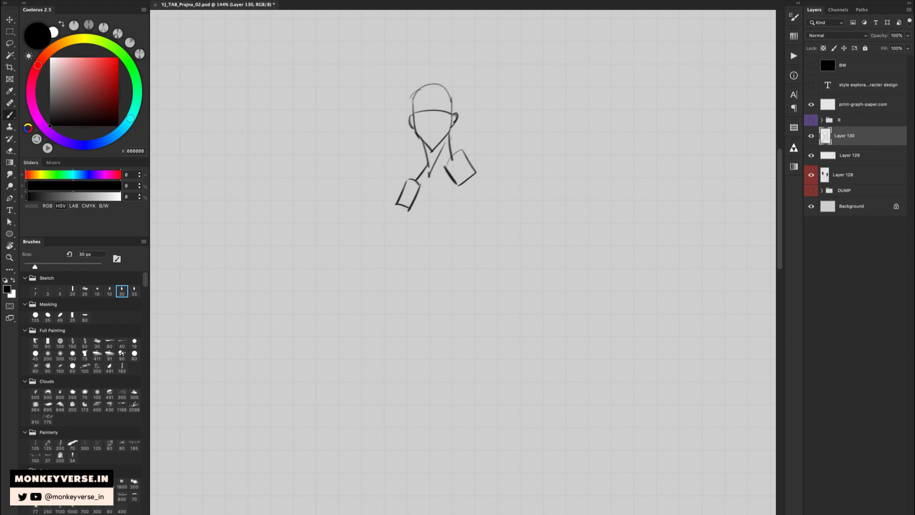
# - Draw the outer line of the figure's right upper arm, soften its shoulder block and add a chest curve beside it
pyautogui.moveTo(400, 206); pyautogui.dragTo(399, 246)
pyautogui.press('e')
pyautogui.moveTo(417, 194)
pyautogui.mouseDown()
pyautogui.moveTo(405, 214)
pyautogui.moveTo(421, 224)
pyautogui.mouseUp()
pyautogui.press('b')
pyautogui.press('super+z')
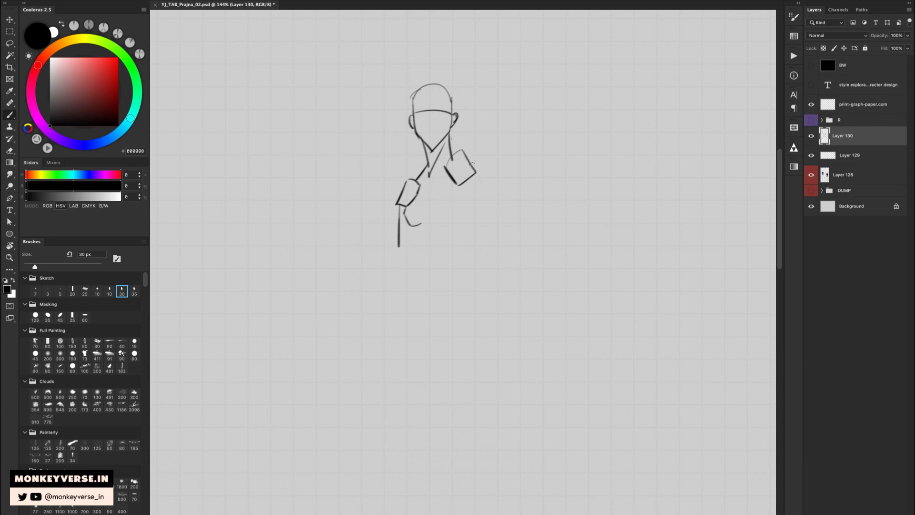
pyautogui.press('e')
pyautogui.press('b')
# - Sketch the figure's left arm bending at the elbow and the side contour of the torso below the chest
pyautogui.moveTo(465, 151); pyautogui.dragTo(481, 172)
pyautogui.hotkey('ctrl', 'z')
pyautogui.moveTo(474, 168)
pyautogui.mouseDown()
pyautogui.moveTo(490, 200)
pyautogui.moveTo(481, 176)
pyautogui.moveTo(488, 224)
pyautogui.moveTo(462, 256)
pyautogui.mouseUp()
pyautogui.hotkey('ctrl', 'z')
pyautogui.hotkey('ctrl', 'z')
pyautogui.moveTo(488, 221); pyautogui.dragTo(447, 273)
pyautogui.moveTo(414, 226); pyautogui.dragTo(409, 268)
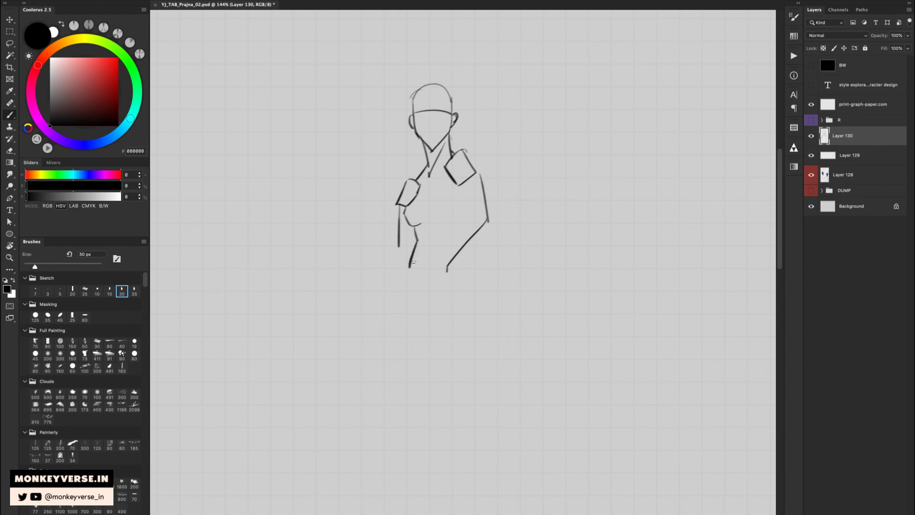
# - Draw the second chest curve and the left arm's inner edge, extending its forearm straight down past the waist
pyautogui.moveTo(438, 189)
pyautogui.mouseDown()
pyautogui.moveTo(428, 205)
pyautogui.moveTo(436, 227)
pyautogui.moveTo(446, 222)
pyautogui.mouseUp()
pyautogui.moveTo(452, 178); pyautogui.dragTo(446, 230)
pyautogui.press('super+z')
pyautogui.moveTo(448, 172)
pyautogui.mouseDown()
pyautogui.moveTo(446, 227)
pyautogui.moveTo(469, 210)
pyautogui.moveTo(463, 234)
pyautogui.moveTo(447, 232)
pyautogui.moveTo(437, 320)
pyautogui.mouseUp()
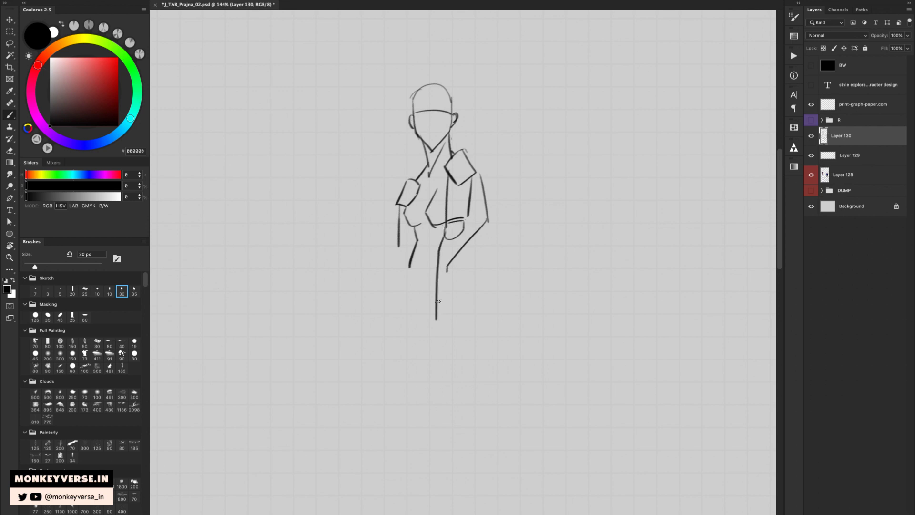
pyautogui.moveTo(466, 230); pyautogui.dragTo(446, 317)
# - Block in the right forearm below the elbow as a tapered box, erasing and redrawing its edges
pyautogui.moveTo(400, 245)
pyautogui.mouseDown()
pyautogui.moveTo(414, 246)
pyautogui.moveTo(404, 302)
pyautogui.mouseUp()
pyautogui.press('e')
pyautogui.moveTo(411, 250)
pyautogui.mouseDown()
pyautogui.moveTo(416, 284)
pyautogui.moveTo(403, 301)
pyautogui.moveTo(415, 299)
pyautogui.mouseUp()
pyautogui.press('b')
pyautogui.press('e')
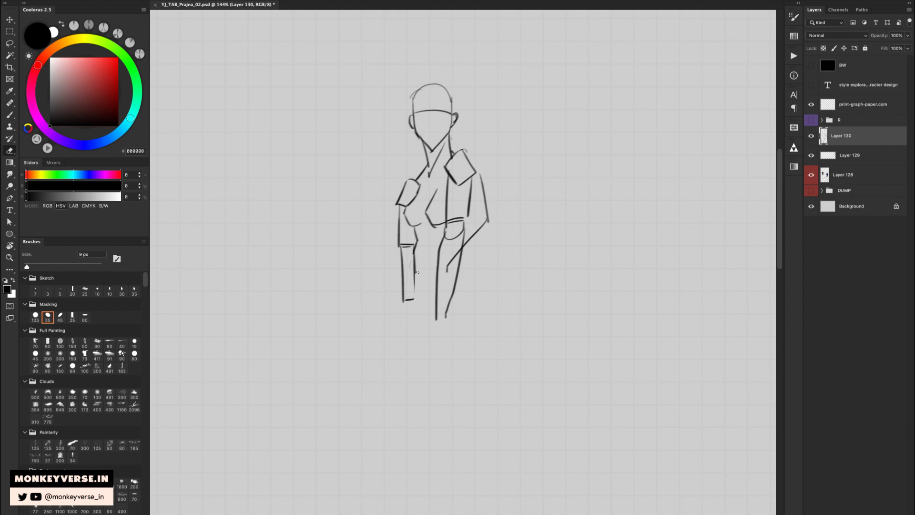
pyautogui.moveTo(402, 252)
pyautogui.mouseDown()
pyautogui.moveTo(402, 286)
pyautogui.moveTo(402, 263)
pyautogui.moveTo(402, 273)
pyautogui.moveTo(411, 253)
pyautogui.moveTo(416, 259)
pyautogui.moveTo(416, 297)
pyautogui.mouseUp()
pyautogui.press('b')
pyautogui.press('e')
pyautogui.press('b')
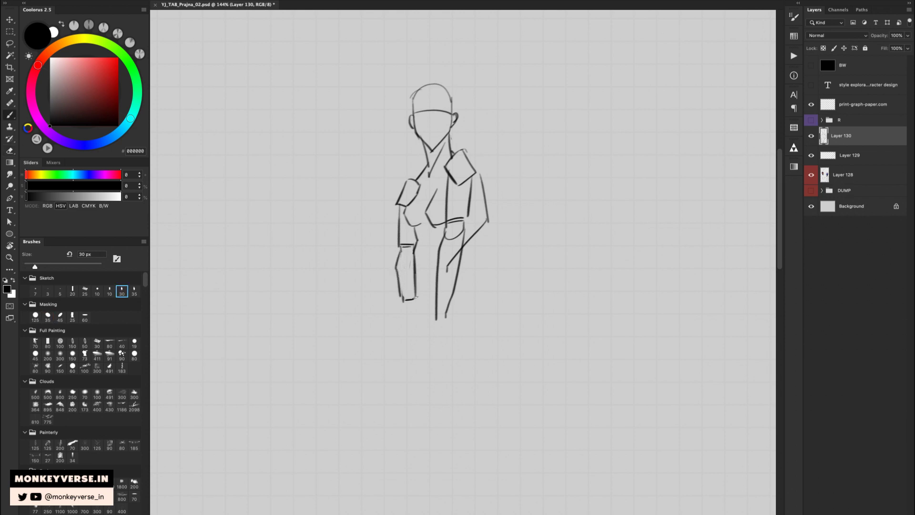
# - Add the waist contour and short belly strokes, and erase the old bent forearm line across the left arm
pyautogui.moveTo(426, 235)
pyautogui.mouseDown()
pyautogui.moveTo(410, 292)
pyautogui.moveTo(462, 241)
pyautogui.mouseUp()
pyautogui.press('e')
pyautogui.press('b')
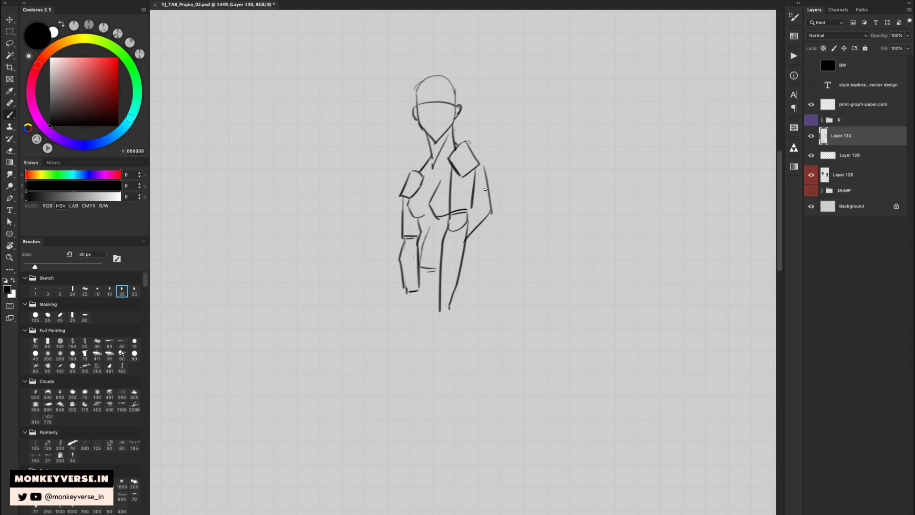
# - Redraw the left shoulder with a rounder slope and a narrower upper arm, erasing the old outer lines with a larger eraser
pyautogui.moveTo(475, 155); pyautogui.dragTo(480, 226)
pyautogui.press('e')
pyautogui.press(']')
pyautogui.press(']')
pyautogui.moveTo(486, 170)
pyautogui.mouseDown()
pyautogui.moveTo(492, 216)
pyautogui.moveTo(463, 166)
pyautogui.moveTo(453, 172)
pyautogui.moveTo(468, 143)
pyautogui.moveTo(459, 173)
pyautogui.mouseUp()
pyautogui.press(']')
pyautogui.press('b')
pyautogui.press('e')
pyautogui.press('b')
pyautogui.press('e')
pyautogui.press('b')
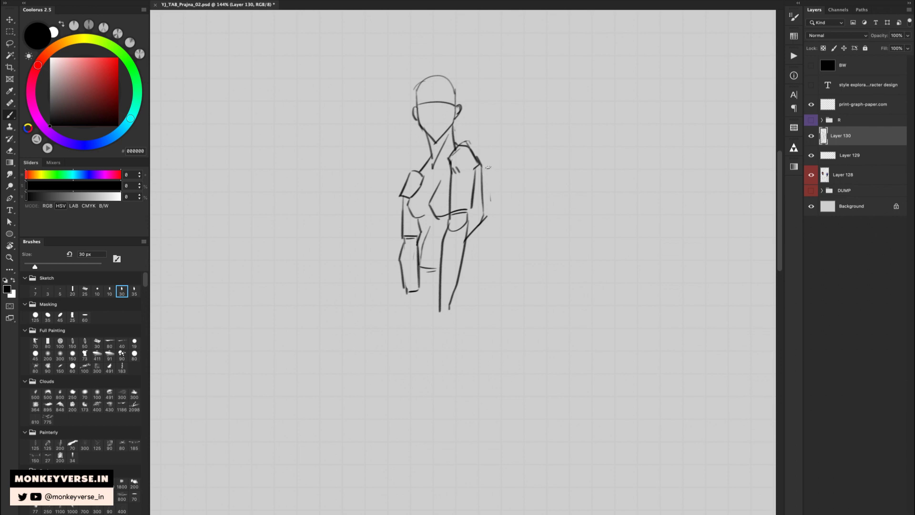
pyautogui.press('e')
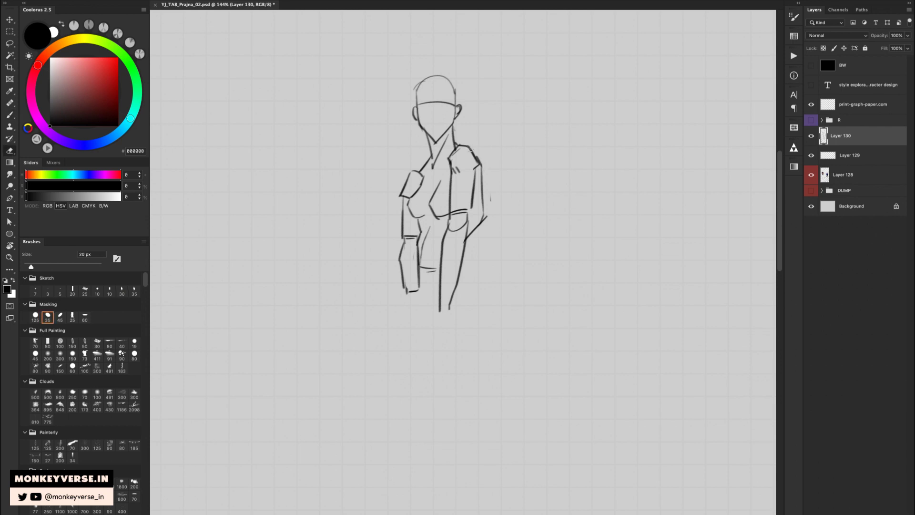
pyautogui.press('b')
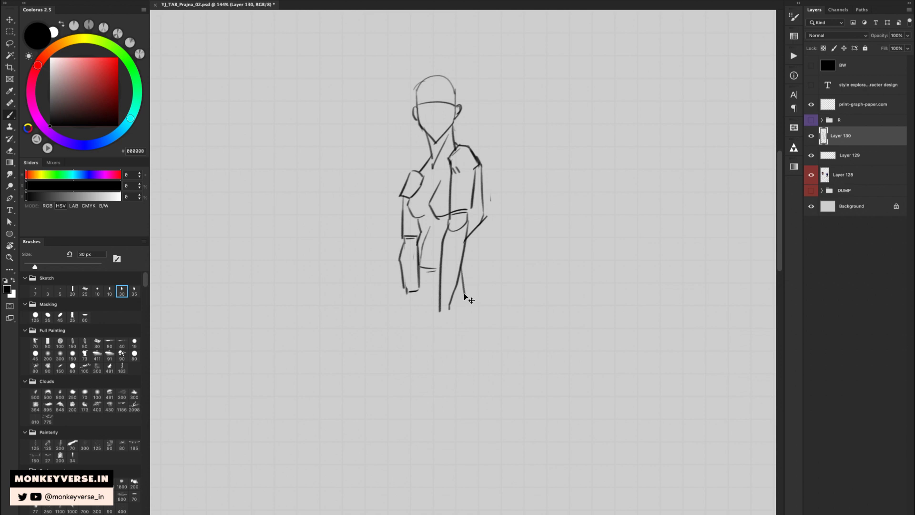
pyautogui.moveTo(462, 271); pyautogui.dragTo(468, 326)
pyautogui.moveTo(401, 277)
pyautogui.mouseDown()
pyautogui.moveTo(394, 310)
pyautogui.moveTo(380, 305)
pyautogui.moveTo(400, 379)
pyautogui.mouseUp()
pyautogui.hotkey('ctrl', 'z')
pyautogui.hotkey('ctrl', 'z')
pyautogui.hotkey('ctrl', 'z')
# - Sketch the right hand at the hip, a slanted pelvis line across the waist and the left hip contour
pyautogui.moveTo(398, 278)
pyautogui.mouseDown()
pyautogui.moveTo(409, 304)
pyautogui.moveTo(452, 274)
pyautogui.mouseUp()
pyautogui.moveTo(412, 300); pyautogui.dragTo(461, 274)
pyautogui.press('e')
pyautogui.moveTo(463, 277)
pyautogui.mouseDown()
pyautogui.moveTo(470, 326)
pyautogui.moveTo(466, 284)
pyautogui.moveTo(474, 314)
pyautogui.mouseUp()
pyautogui.press('b')
pyautogui.press('super+z')
pyautogui.moveTo(459, 273); pyautogui.dragTo(472, 330)
pyautogui.press('super+z')
# - Draw the front thigh with an inner and an outer line tapering from the pelvis to the knee
pyautogui.moveTo(410, 298)
pyautogui.mouseDown()
pyautogui.moveTo(418, 319)
pyautogui.moveTo(410, 404)
pyautogui.mouseUp()
pyautogui.hotkey('ctrl', 'z')
pyautogui.moveTo(417, 296); pyautogui.dragTo(410, 416)
pyautogui.moveTo(473, 327); pyautogui.dragTo(438, 426)
pyautogui.hotkey('ctrl', 'z')
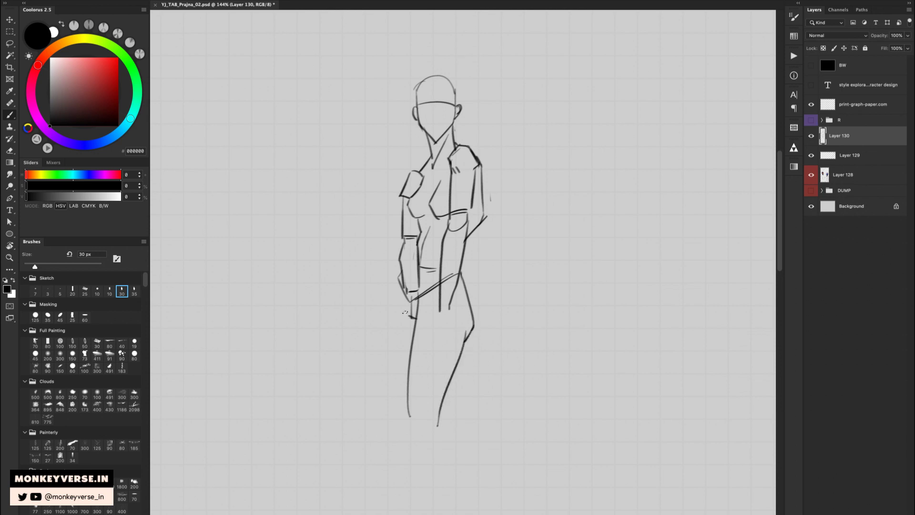
# - Draw the right hip and the outer line of the rear thigh down to the knee
pyautogui.moveTo(400, 277); pyautogui.dragTo(391, 300)
pyautogui.hotkey('ctrl', 'z')
pyautogui.press('e')
pyautogui.moveTo(400, 276)
pyautogui.mouseDown()
pyautogui.moveTo(413, 297)
pyautogui.moveTo(387, 292)
pyautogui.moveTo(382, 306)
pyautogui.mouseUp()
pyautogui.press('b')
pyautogui.hotkey('ctrl', 'z')
pyautogui.hotkey('ctrl', 'z')
pyautogui.hotkey('ctrl', 'z')
pyautogui.moveTo(401, 275)
pyautogui.mouseDown()
pyautogui.moveTo(382, 310)
pyautogui.moveTo(396, 391)
pyautogui.mouseUp()
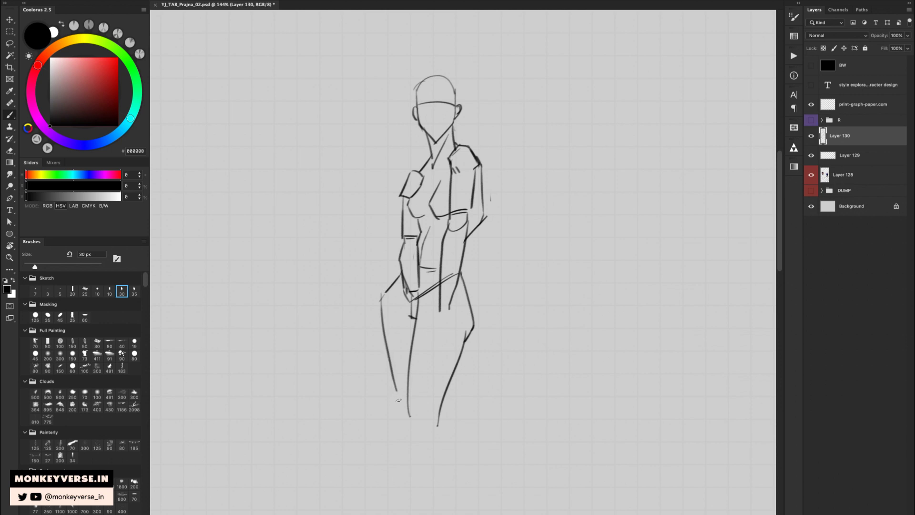
pyautogui.moveTo(393, 378); pyautogui.dragTo(405, 418)
pyautogui.moveTo(419, 358); pyautogui.dragTo(417, 257)
# - Erase the pelvis line crossing the left forearm, and remove the right hand and the right forearm's lines
pyautogui.press('e')
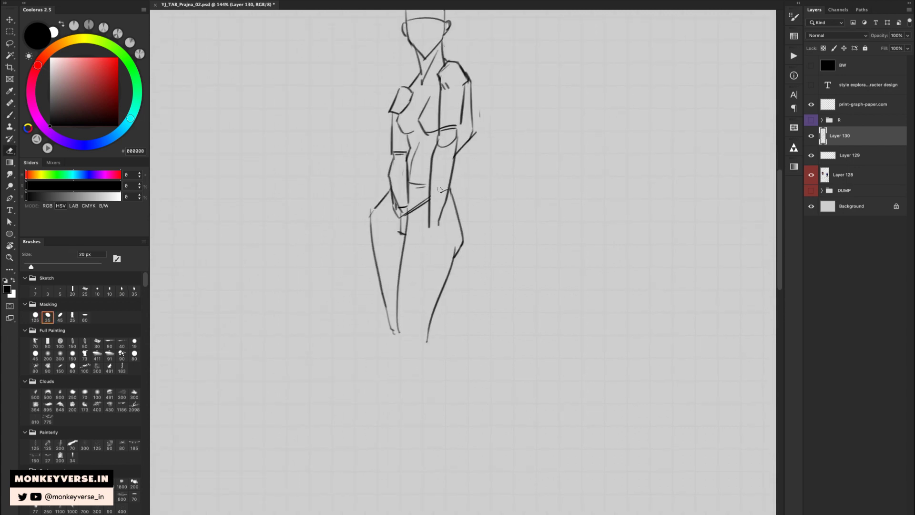
pyautogui.moveTo(441, 181); pyautogui.dragTo(442, 251)
pyautogui.press('b')
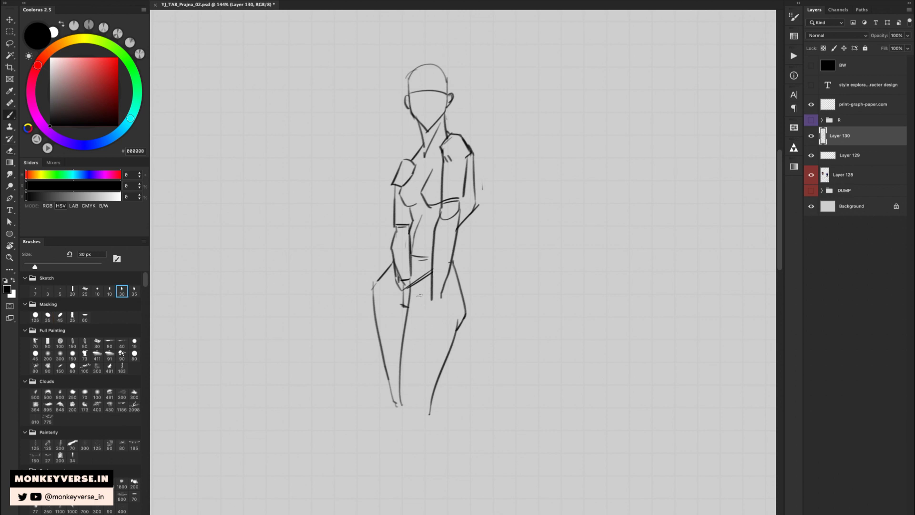
pyautogui.press('e')
pyautogui.moveTo(406, 279)
pyautogui.mouseDown()
pyautogui.moveTo(405, 305)
pyautogui.moveTo(407, 293)
pyautogui.mouseUp()
pyautogui.press('b')
pyautogui.press('e')
pyautogui.moveTo(410, 238); pyautogui.dragTo(410, 277)
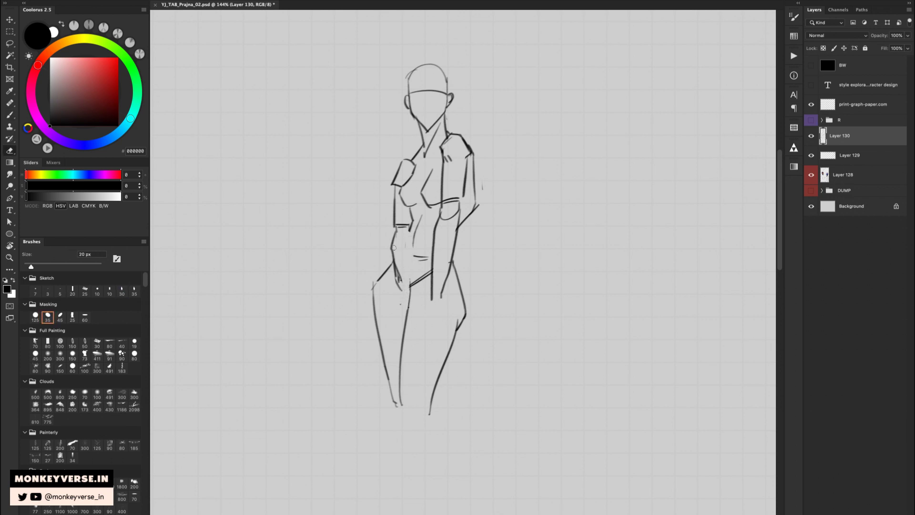
pyautogui.moveTo(394, 248); pyautogui.dragTo(401, 289)
# - Redraw the right forearm angled inward and sketch both hands meeting in front of the pelvis
pyautogui.press('b')
pyautogui.moveTo(396, 231); pyautogui.dragTo(408, 285)
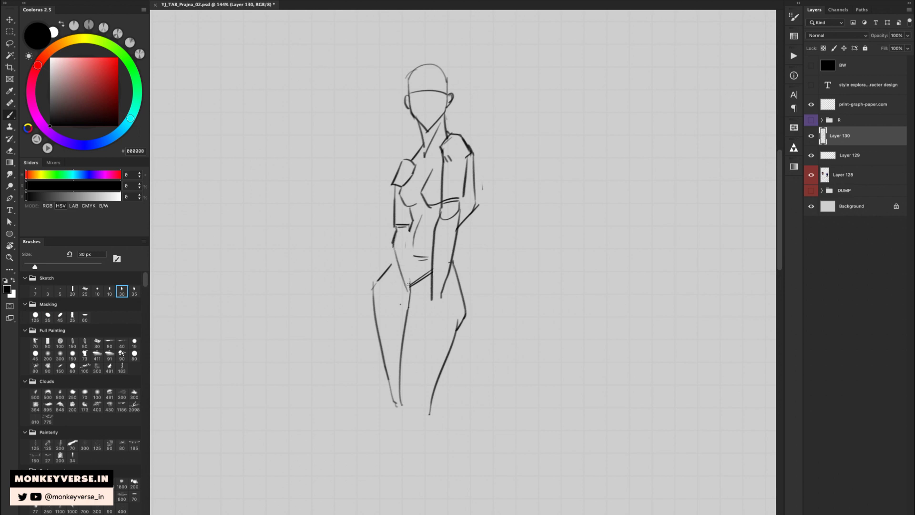
pyautogui.moveTo(409, 227)
pyautogui.mouseDown()
pyautogui.moveTo(413, 311)
pyautogui.moveTo(429, 329)
pyautogui.mouseUp()
pyautogui.moveTo(418, 283)
pyautogui.mouseDown()
pyautogui.moveTo(428, 326)
pyautogui.moveTo(435, 291)
pyautogui.mouseUp()
pyautogui.moveTo(433, 330); pyautogui.dragTo(442, 296)
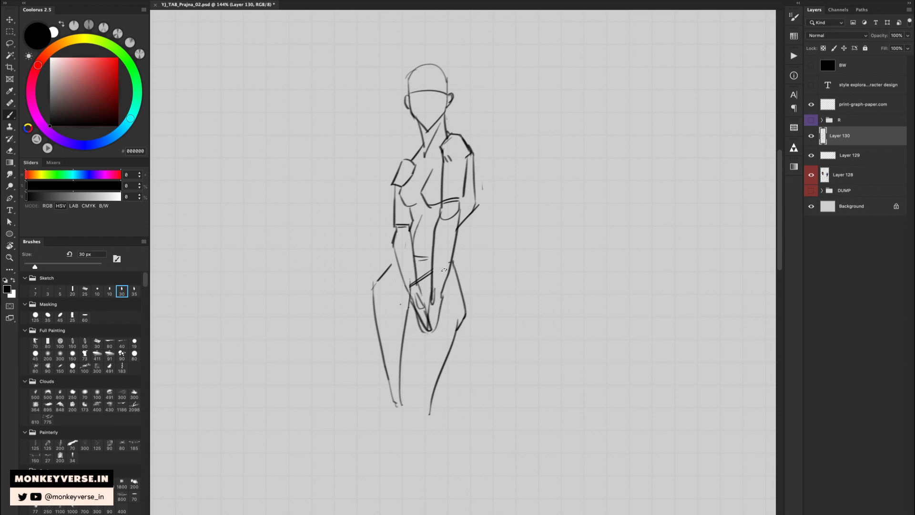
# - Redraw the right hip and outer thigh further inward with a darker line, and erase the old contour
pyautogui.moveTo(396, 262)
pyautogui.mouseDown()
pyautogui.moveTo(383, 277)
pyautogui.moveTo(388, 363)
pyautogui.mouseUp()
pyautogui.hotkey('ctrl', 'z')
pyautogui.moveTo(396, 261)
pyautogui.mouseDown()
pyautogui.moveTo(376, 288)
pyautogui.moveTo(389, 380)
pyautogui.mouseUp()
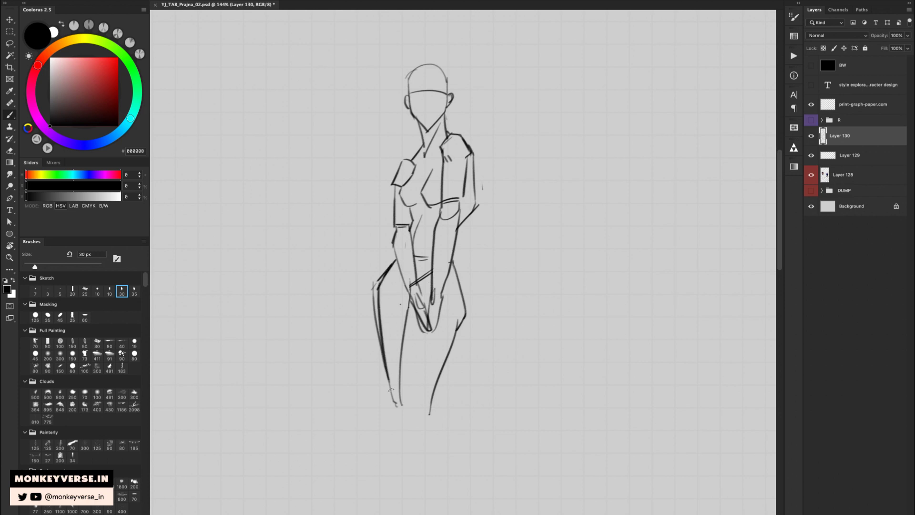
pyautogui.press('e')
pyautogui.moveTo(372, 289); pyautogui.dragTo(384, 389)
# - Clean up the overlapping strokes at the clasped hands and redraw the right wrist's edge
pyautogui.press('z')
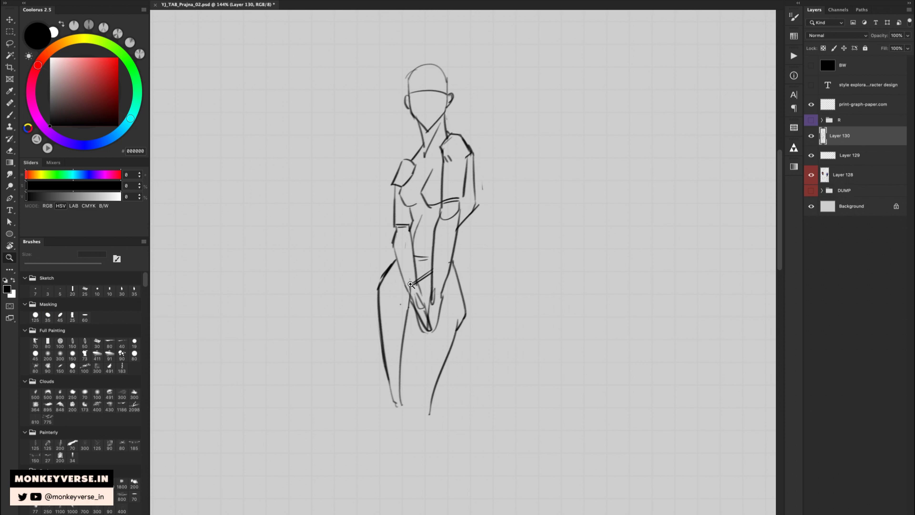
pyautogui.moveTo(411, 285); pyautogui.dragTo(397, 289)
pyautogui.moveTo(442, 192); pyautogui.dragTo(462, 193)
pyautogui.press('b')
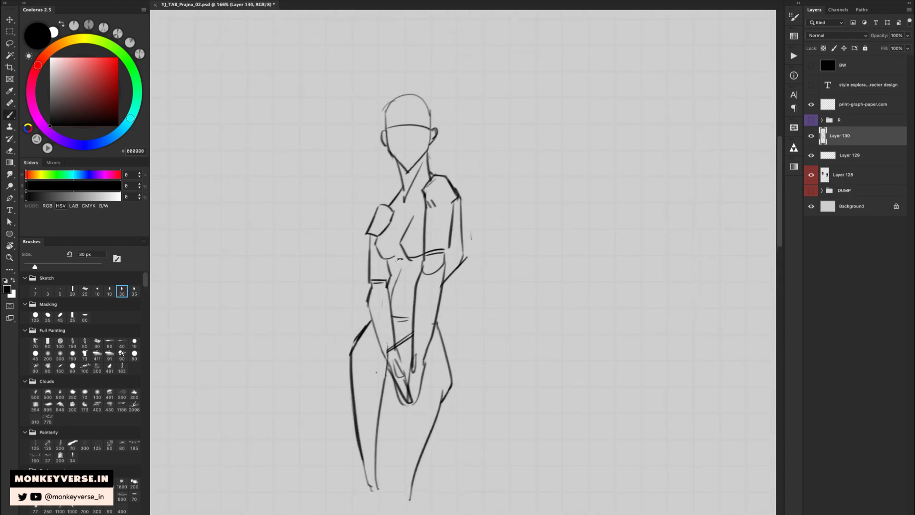
pyautogui.press('e')
pyautogui.press('b')
pyautogui.press('e')
pyautogui.moveTo(389, 343); pyautogui.dragTo(408, 405)
pyautogui.press('b')
pyautogui.moveTo(383, 352); pyautogui.dragTo(396, 382)
# - Erase the cuff line at the right elbow and round off the right shoulder's outline
pyautogui.press('e')
pyautogui.moveTo(382, 286); pyautogui.dragTo(380, 282)
pyautogui.press('b')
pyautogui.moveTo(365, 239); pyautogui.dragTo(385, 205)
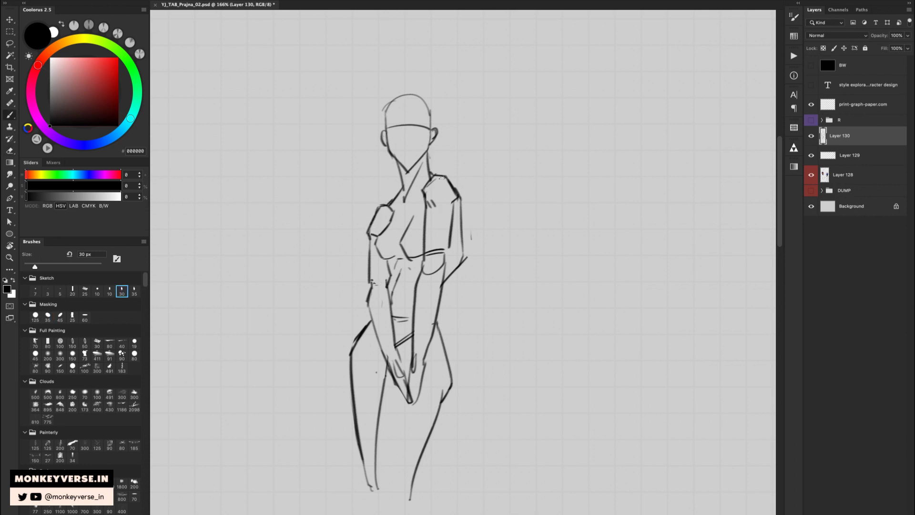
# - Round the left shoulder into a cap, erase the lines crossing the left arm and tidy both elbows
pyautogui.moveTo(434, 175)
pyautogui.mouseDown()
pyautogui.moveTo(459, 195)
pyautogui.moveTo(441, 178)
pyautogui.moveTo(455, 191)
pyautogui.moveTo(430, 190)
pyautogui.moveTo(443, 207)
pyautogui.mouseUp()
pyautogui.press('e')
pyautogui.press('b')
pyautogui.press('e')
pyautogui.moveTo(441, 244)
pyautogui.mouseDown()
pyautogui.moveTo(429, 253)
pyautogui.moveTo(432, 274)
pyautogui.moveTo(418, 281)
pyautogui.mouseUp()
pyautogui.press('b')
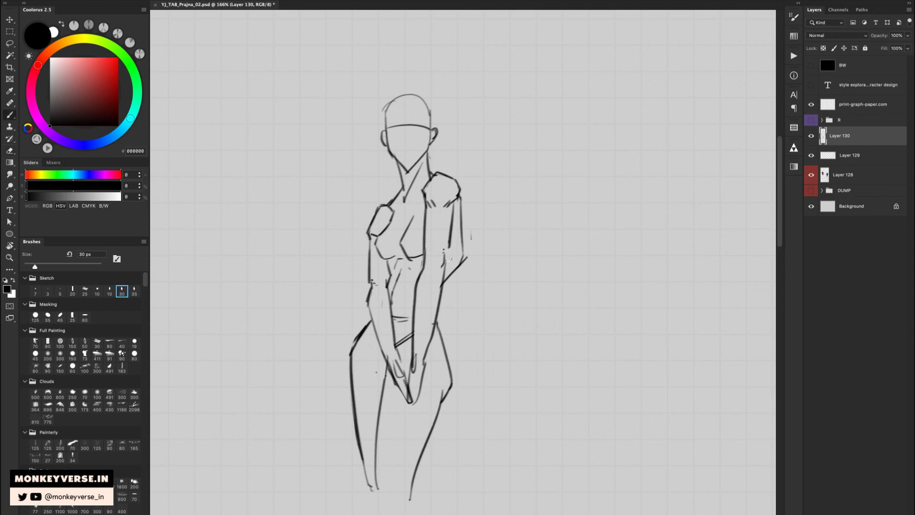
pyautogui.moveTo(446, 242); pyautogui.dragTo(441, 305)
pyautogui.press('e')
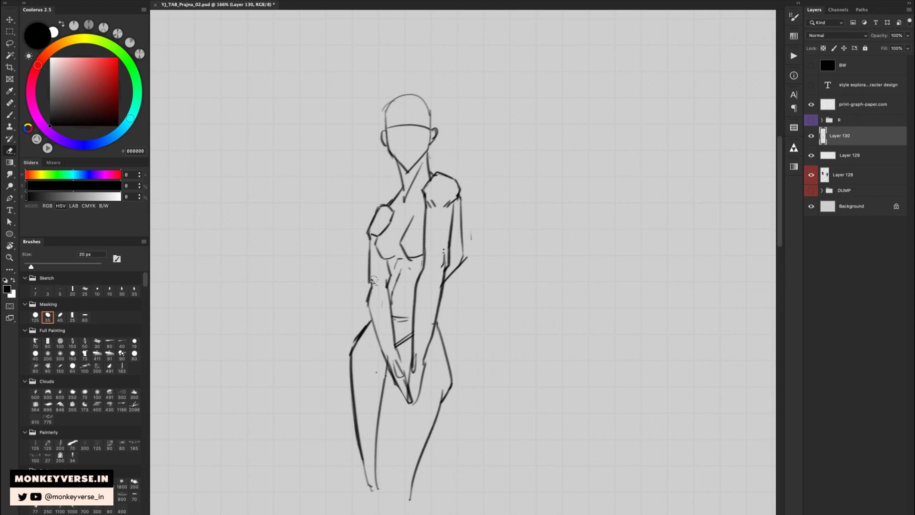
pyautogui.moveTo(374, 278); pyautogui.dragTo(381, 281)
pyautogui.press('b')
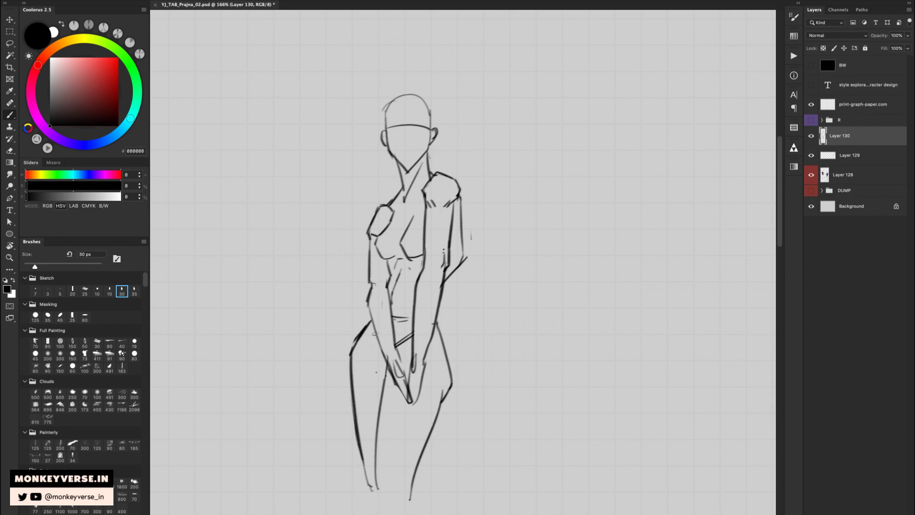
# - Clean up the right hip's edge and restate the outer line of the rear thigh
pyautogui.press('e')
pyautogui.moveTo(353, 340)
pyautogui.mouseDown()
pyautogui.moveTo(360, 330)
pyautogui.moveTo(379, 347)
pyautogui.moveTo(352, 352)
pyautogui.moveTo(374, 422)
pyautogui.moveTo(350, 311)
pyautogui.mouseUp()
pyautogui.press('b')
pyautogui.press('z')
pyautogui.press('b')
pyautogui.moveTo(347, 354)
pyautogui.mouseDown()
pyautogui.moveTo(373, 375)
pyautogui.moveTo(387, 337)
pyautogui.moveTo(367, 417)
pyautogui.mouseUp()
# - Draw both lower legs as long straight shapes running down from the knees and close them at the ankles
pyautogui.press('e')
pyautogui.press('b')
pyautogui.hotkey('ctrl', 'z')
pyautogui.moveTo(358, 364)
pyautogui.mouseDown()
pyautogui.moveTo(360, 388)
pyautogui.moveTo(373, 316)
pyautogui.moveTo(379, 368)
pyautogui.mouseUp()
pyautogui.press('z')
pyautogui.hotkey('ctrl', 'z')
pyautogui.press('b')
pyautogui.hotkey('ctrl', 'z')
pyautogui.moveTo(373, 298); pyautogui.dragTo(379, 408)
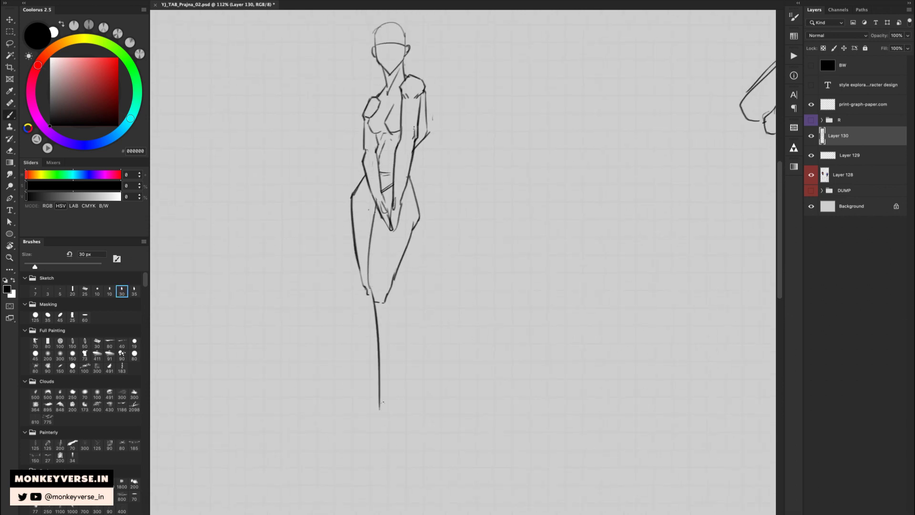
pyautogui.moveTo(394, 283); pyautogui.dragTo(402, 364)
pyautogui.hotkey('ctrl', 'z')
pyautogui.moveTo(394, 283); pyautogui.dragTo(406, 392)
pyautogui.moveTo(366, 292)
pyautogui.mouseDown()
pyautogui.moveTo(364, 403)
pyautogui.moveTo(379, 405)
pyautogui.mouseUp()
pyautogui.press('z')
pyautogui.moveTo(417, 310); pyautogui.dragTo(405, 317)
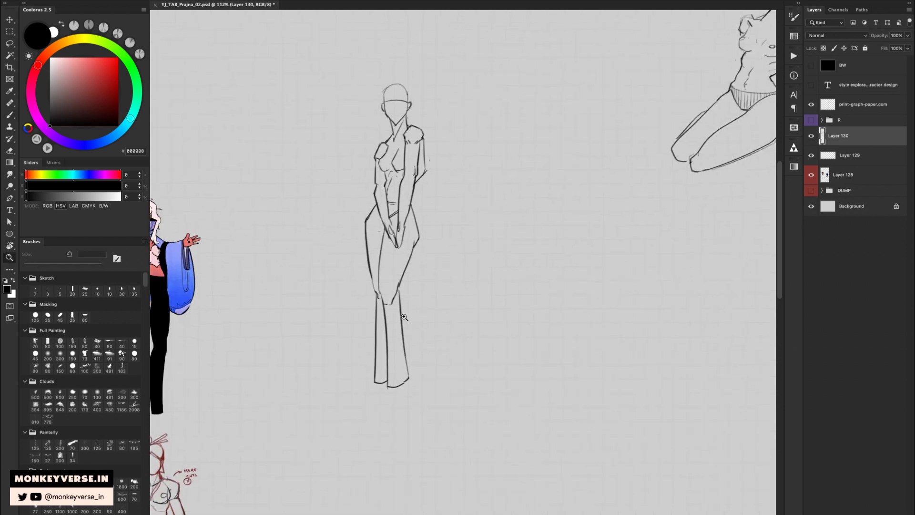
# - Flip the figure horizontally and redraw the front lower leg's outer line narrower, with a slight bend below the knee
pyautogui.press('super+shift+h')
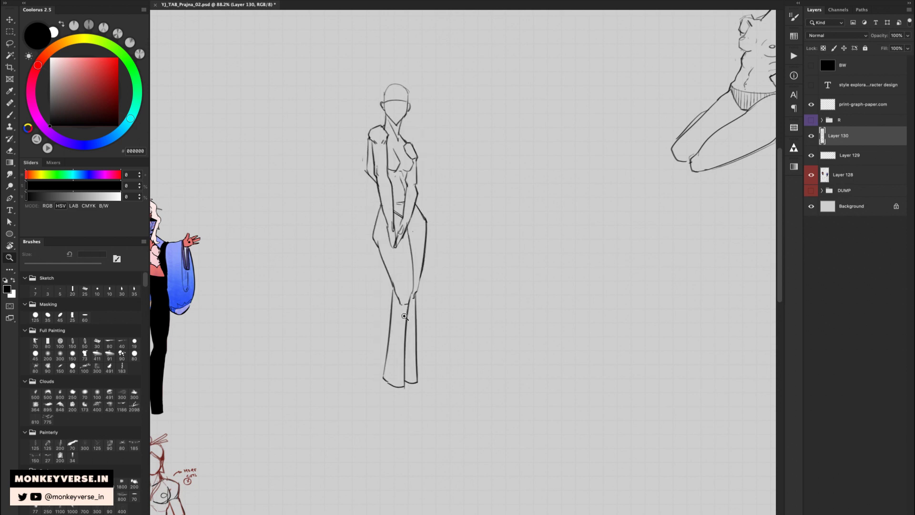
pyautogui.press('e')
pyautogui.press(']')
pyautogui.press(']')
pyautogui.moveTo(391, 293); pyautogui.dragTo(383, 384)
pyautogui.press('b')
pyautogui.hotkey('ctrl', 'z')
pyautogui.press('e')
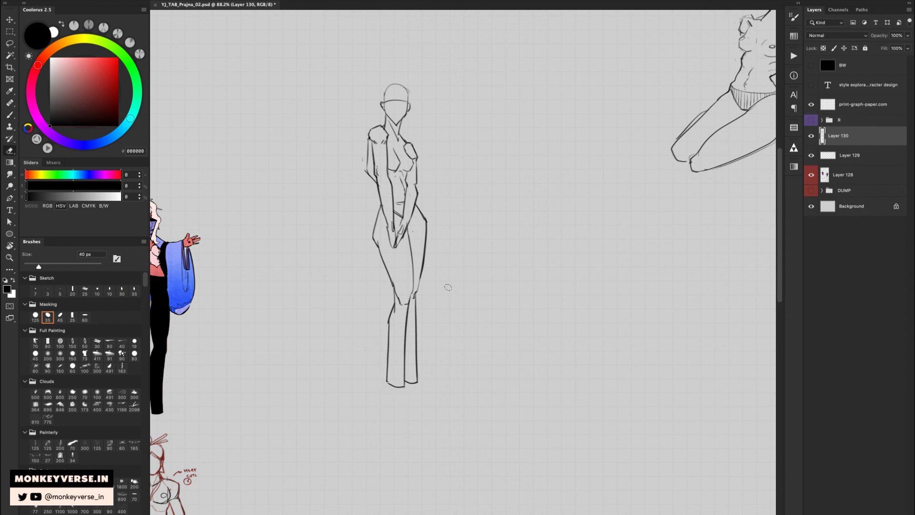
pyautogui.press('b')
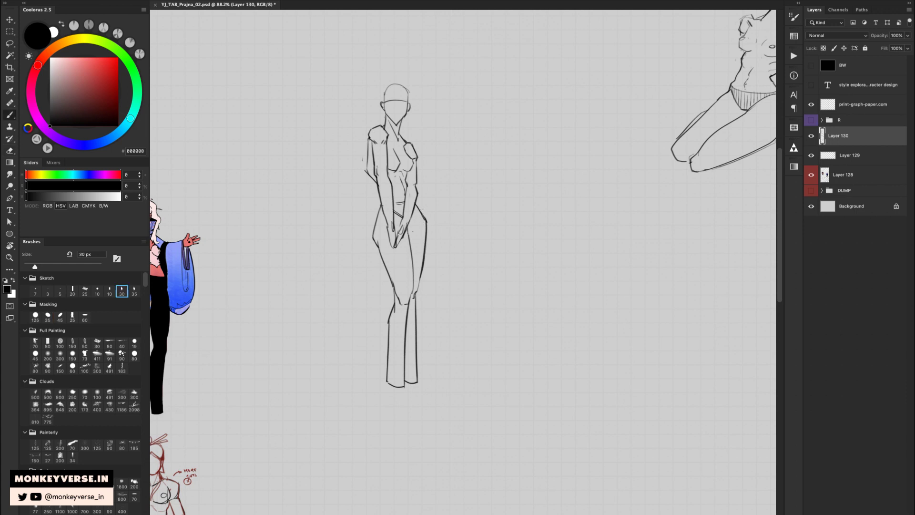
# - Redraw the rear leg's hip and outer thigh as a smoother, slimmer curve, and flip the figure back horizontally
pyautogui.press('e')
pyautogui.moveTo(421, 212); pyautogui.dragTo(424, 252)
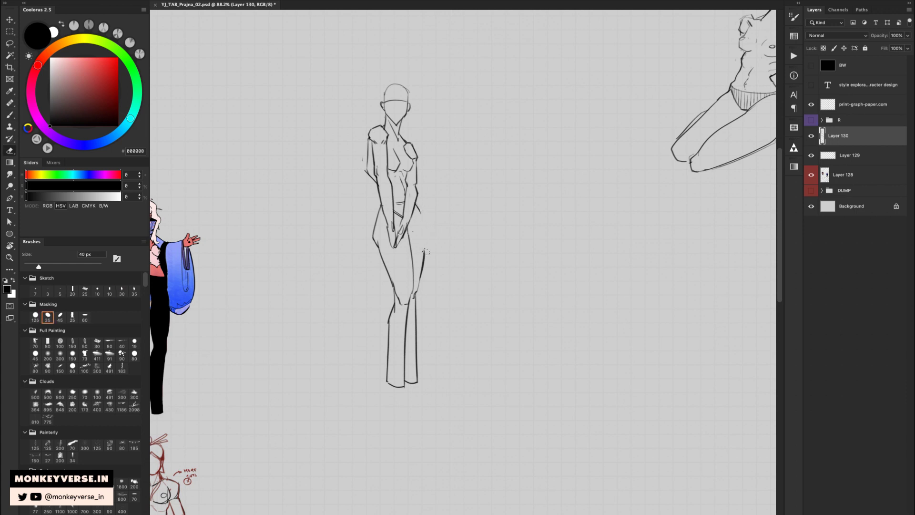
pyautogui.press('b')
pyautogui.moveTo(416, 205); pyautogui.dragTo(425, 265)
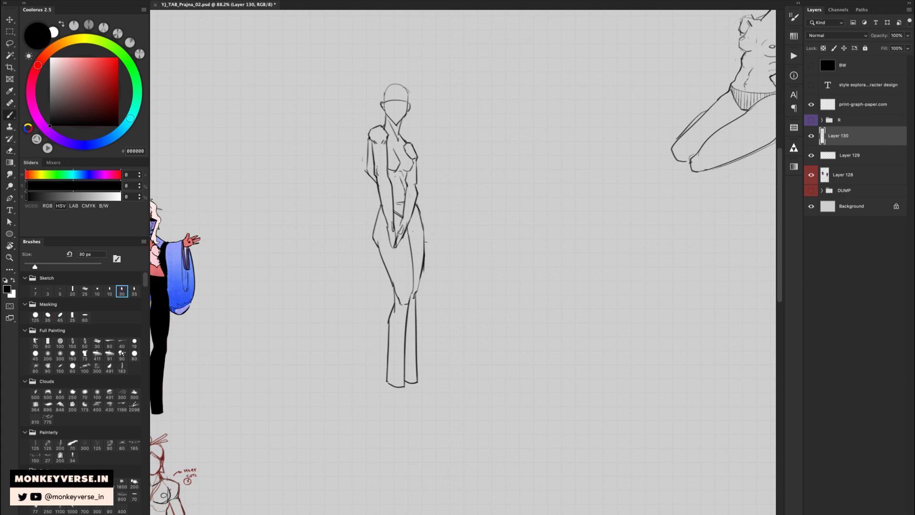
pyautogui.press('e')
pyautogui.press('b')
pyautogui.moveTo(422, 217)
pyautogui.mouseDown()
pyautogui.moveTo(416, 204)
pyautogui.moveTo(425, 254)
pyautogui.mouseUp()
pyautogui.press('e')
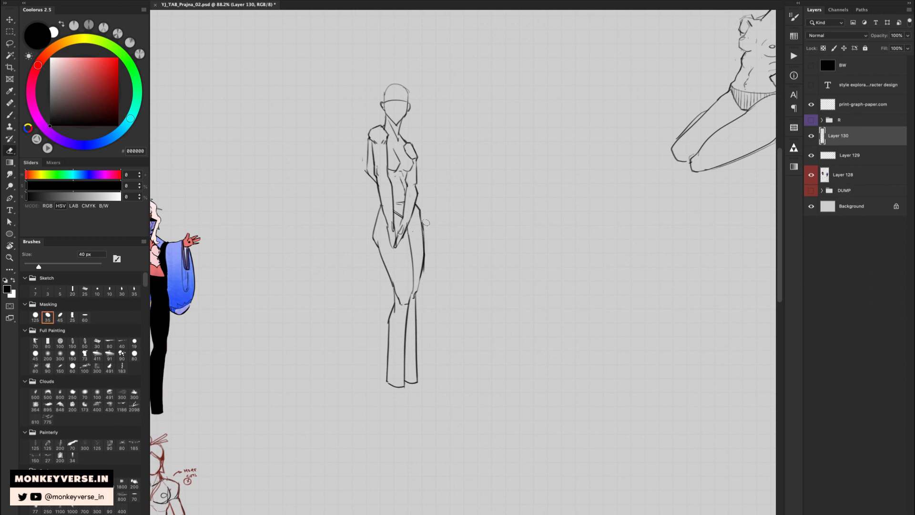
pyautogui.moveTo(425, 217)
pyautogui.mouseDown()
pyautogui.moveTo(424, 248)
pyautogui.moveTo(422, 214)
pyautogui.moveTo(422, 278)
pyautogui.mouseUp()
pyautogui.press('b')
pyautogui.press('e')
pyautogui.press('super+shift+h')
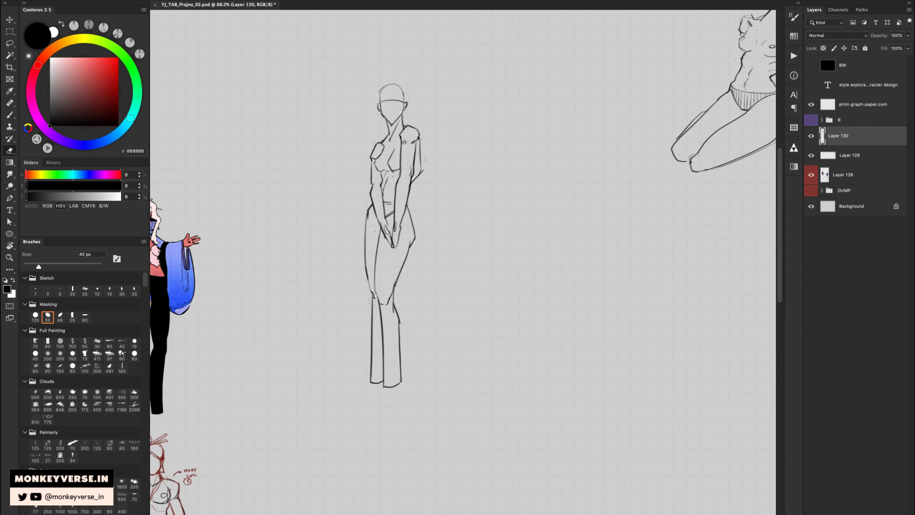
# - Erase the rear leg's outer thigh and lower leg, and redraw the outer hip and thigh as a shorter contour
pyautogui.moveTo(372, 301); pyautogui.dragTo(375, 390)
pyautogui.moveTo(368, 209); pyautogui.dragTo(372, 296)
pyautogui.press('b')
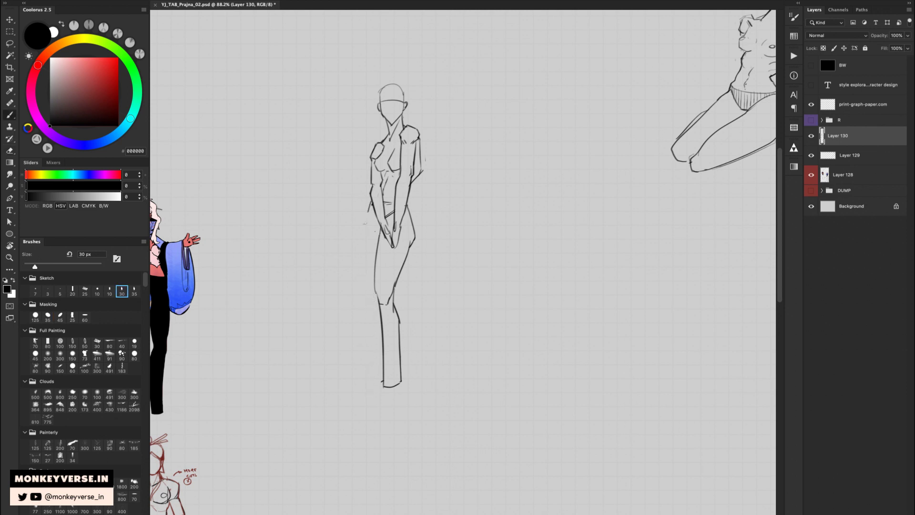
pyautogui.moveTo(368, 212); pyautogui.dragTo(370, 269)
pyautogui.press('super+z')
pyautogui.press('super+z')
# - Draw the rear lower leg angling out behind the front one and close it at the ankle
pyautogui.moveTo(395, 299); pyautogui.dragTo(411, 363)
pyautogui.press('super+z')
pyautogui.moveTo(405, 324); pyautogui.dragTo(411, 362)
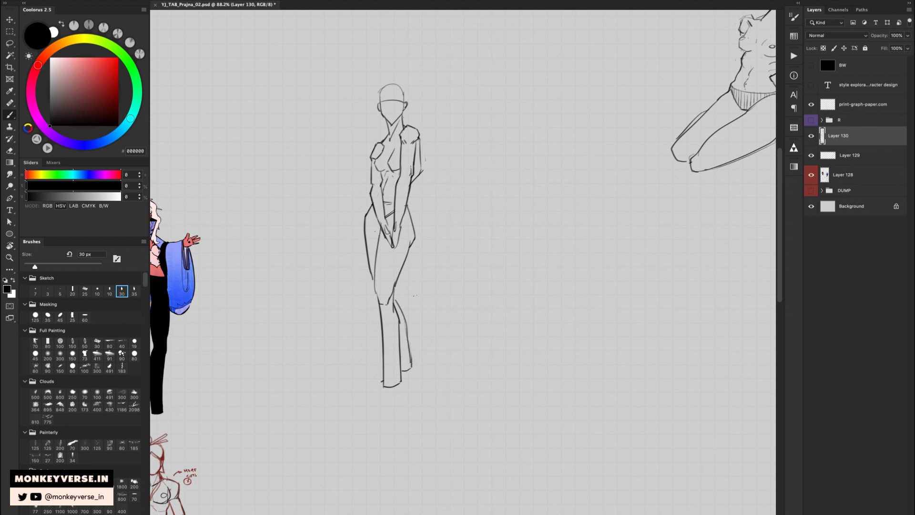
# - Hatch the small patch of underwear between the forearms with the canvas rotated, and return the canvas to upright
pyautogui.press('z')
pyautogui.press('r')
pyautogui.moveTo(382, 196); pyautogui.dragTo(401, 204)
pyautogui.press('b')
pyautogui.moveTo(386, 273); pyautogui.dragTo(374, 285)
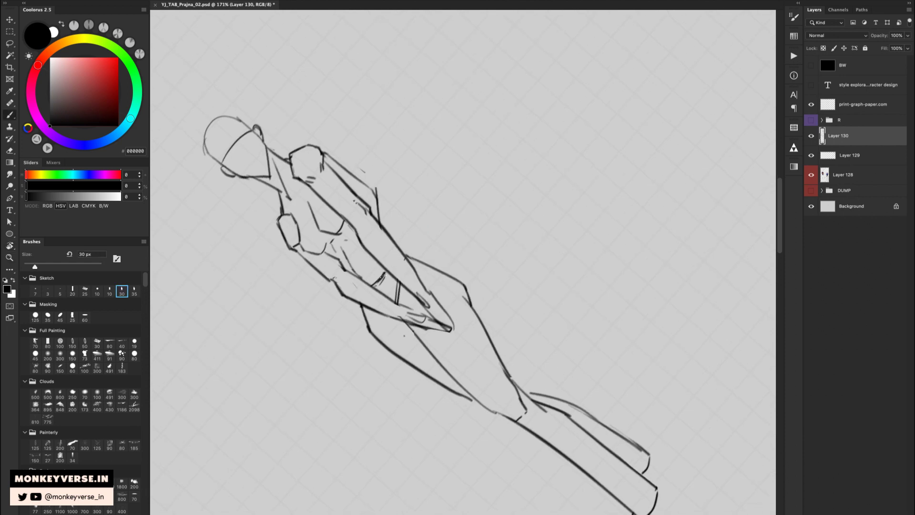
pyautogui.press('Escape')
pyautogui.moveTo(387, 210)
pyautogui.mouseDown()
pyautogui.moveTo(390, 240)
pyautogui.moveTo(397, 232)
pyautogui.mouseUp()
pyautogui.moveTo(400, 210); pyautogui.dragTo(401, 230)
pyautogui.moveTo(406, 210); pyautogui.dragTo(405, 222)
pyautogui.press('z')
pyautogui.moveTo(455, 164); pyautogui.dragTo(439, 187)
pyautogui.press('b')
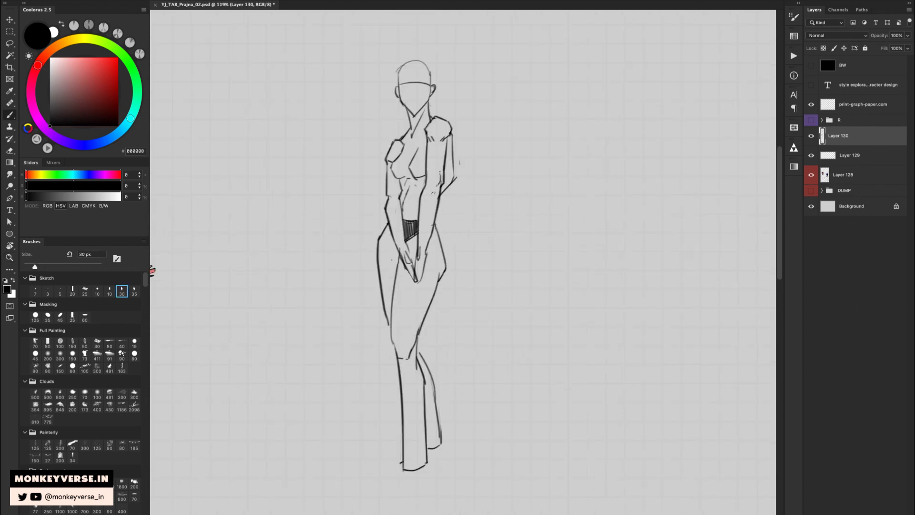
# - Set the eraser to 15 px and rework the outline of the clasped hands
pyautogui.press('e')
pyautogui.press('[')
pyautogui.press('[')
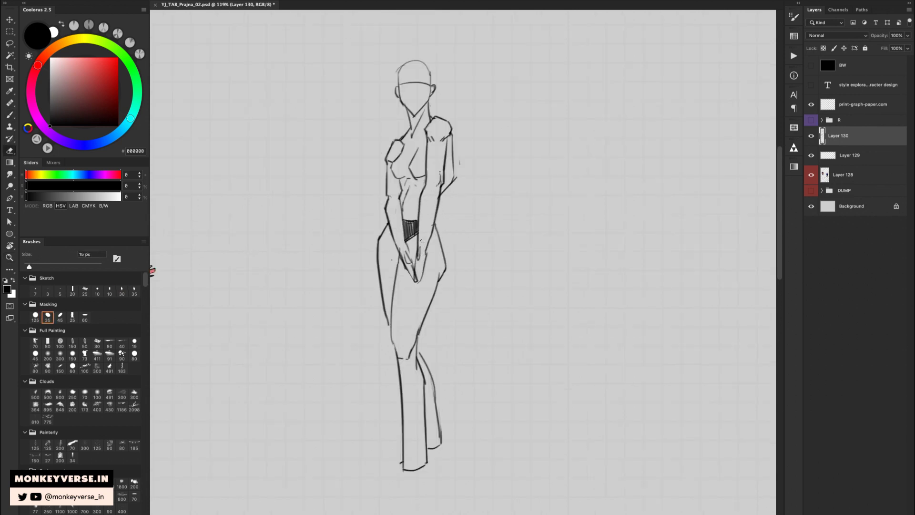
pyautogui.moveTo(422, 246); pyautogui.dragTo(414, 283)
pyautogui.press('b')
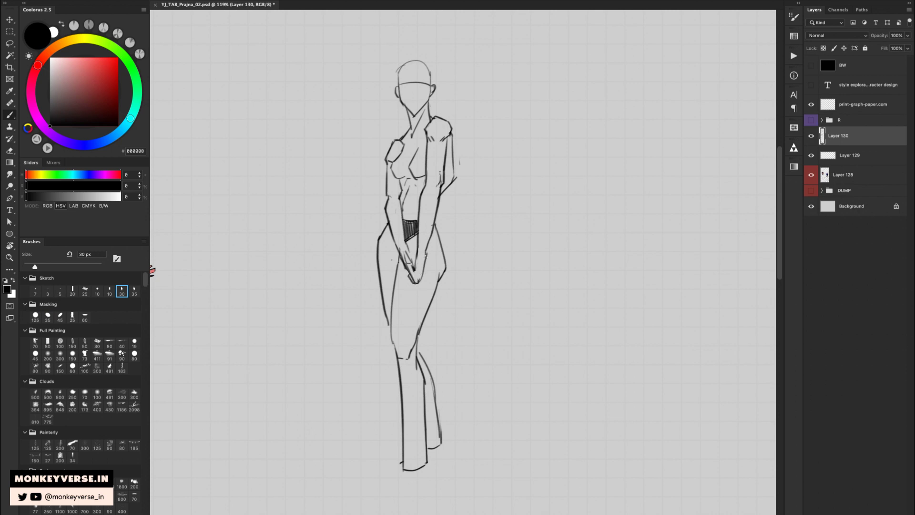
# - Erase the rough marks inside the clasped hands and redraw the overlapping fingers
pyautogui.press('e')
pyautogui.moveTo(425, 253)
pyautogui.mouseDown()
pyautogui.moveTo(423, 274)
pyautogui.moveTo(415, 268)
pyautogui.moveTo(421, 260)
pyautogui.mouseUp()
pyautogui.press('b')
pyautogui.press('e')
pyautogui.press('b')
pyautogui.press('e')
pyautogui.moveTo(415, 272)
pyautogui.mouseDown()
pyautogui.moveTo(417, 285)
pyautogui.moveTo(422, 275)
pyautogui.mouseUp()
pyautogui.press('b')
# - Flip the figure horizontally, clean up the stray marks beside the near elbow and restate the near arm's outline
pyautogui.press('super+shift+h')
pyautogui.press('e')
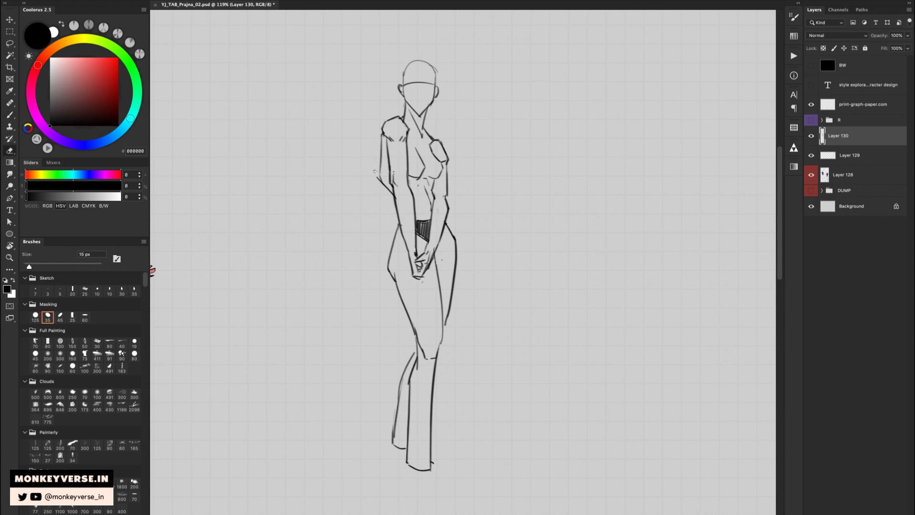
pyautogui.moveTo(376, 180); pyautogui.dragTo(380, 188)
pyautogui.press('b')
pyautogui.moveTo(385, 131)
pyautogui.mouseDown()
pyautogui.moveTo(380, 179)
pyautogui.moveTo(434, 192)
pyautogui.mouseUp()
pyautogui.press('e')
pyautogui.press('b')
pyautogui.press('e')
pyautogui.press('b')
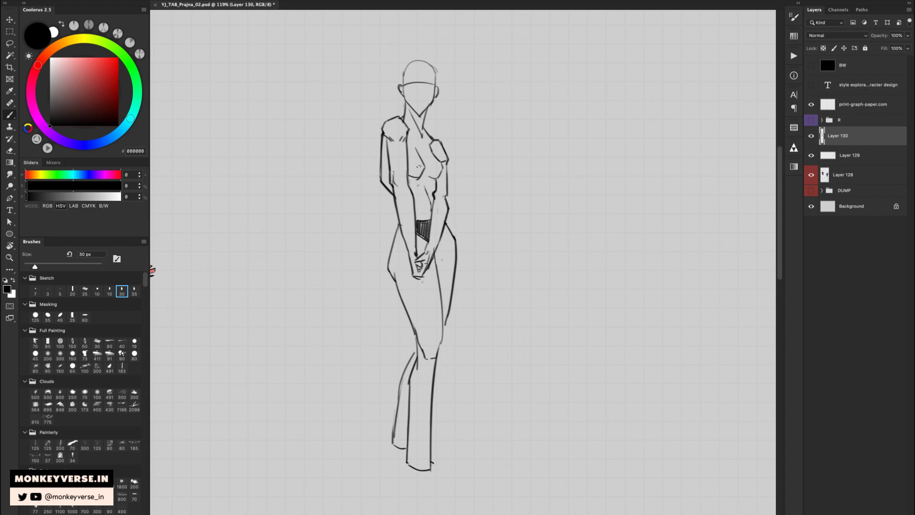
# - Add the chest details and tidy the lines around the breasts, neck and shoulder
pyautogui.moveTo(419, 167)
pyautogui.mouseDown()
pyautogui.moveTo(435, 156)
pyautogui.moveTo(434, 145)
pyautogui.moveTo(440, 161)
pyautogui.mouseUp()
pyautogui.press('e')
pyautogui.press('b')
pyautogui.press('e')
pyautogui.press('b')
pyautogui.press('e')
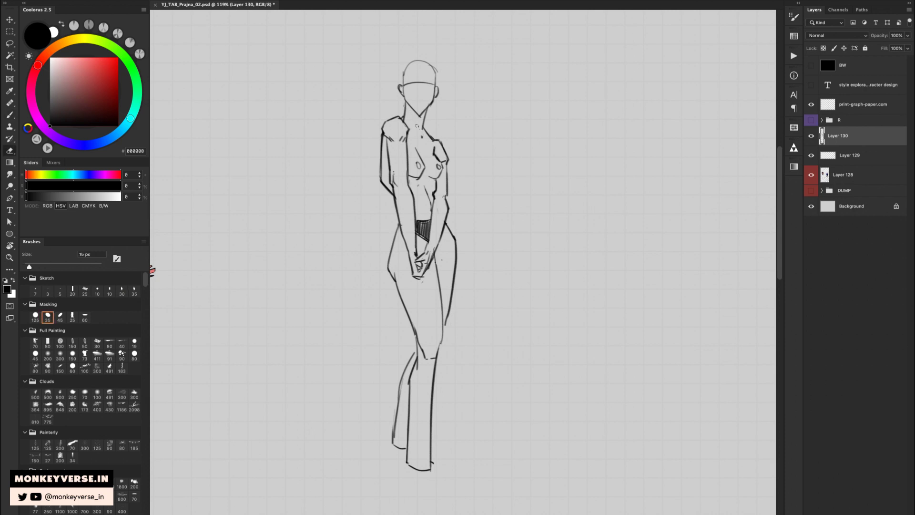
pyautogui.press('b')
# - Reposition the standing figure on the canvas
pyautogui.press('z')
pyautogui.moveTo(456, 122); pyautogui.dragTo(429, 117)
pyautogui.press('v')
pyautogui.moveTo(492, 185); pyautogui.dragTo(548, 230)
# - Draw the closed eyes, eyebrows, nose and mouth inside the figure's blank head
pyautogui.press('z')
pyautogui.moveTo(532, 178)
pyautogui.mouseDown()
pyautogui.moveTo(531, 127)
pyautogui.moveTo(516, 127)
pyautogui.moveTo(561, 127)
pyautogui.moveTo(527, 130)
pyautogui.moveTo(563, 132)
pyautogui.moveTo(538, 143)
pyautogui.moveTo(538, 154)
pyautogui.moveTo(547, 151)
pyautogui.mouseUp()
pyautogui.press('e')
pyautogui.press('b')
pyautogui.press('e')
pyautogui.press('b')
pyautogui.press('e')
pyautogui.press('b')
pyautogui.press('e')
pyautogui.press('b')
pyautogui.press('e')
pyautogui.press('b')
pyautogui.press('e')
pyautogui.press('b')
# - Draw a curly fringe, replace the skull outline with hair volume and add a long wavy lock down to the shoulder
pyautogui.moveTo(544, 103)
pyautogui.mouseDown()
pyautogui.moveTo(530, 111)
pyautogui.moveTo(543, 122)
pyautogui.moveTo(546, 107)
pyautogui.moveTo(560, 121)
pyautogui.moveTo(549, 117)
pyautogui.mouseUp()
pyautogui.press('e')
pyautogui.moveTo(548, 93)
pyautogui.mouseDown()
pyautogui.moveTo(521, 95)
pyautogui.moveTo(523, 118)
pyautogui.moveTo(503, 125)
pyautogui.moveTo(515, 86)
pyautogui.moveTo(528, 87)
pyautogui.moveTo(510, 118)
pyautogui.moveTo(520, 85)
pyautogui.mouseUp()
pyautogui.press('b')
pyautogui.press('e')
pyautogui.press('b')
pyautogui.press('e')
pyautogui.press('b')
pyautogui.moveTo(529, 86)
pyautogui.mouseDown()
pyautogui.moveTo(523, 94)
pyautogui.moveTo(532, 96)
pyautogui.mouseUp()
pyautogui.moveTo(528, 87)
pyautogui.mouseDown()
pyautogui.moveTo(561, 90)
pyautogui.moveTo(583, 132)
pyautogui.moveTo(592, 187)
pyautogui.moveTo(570, 213)
pyautogui.moveTo(576, 224)
pyautogui.mouseUp()
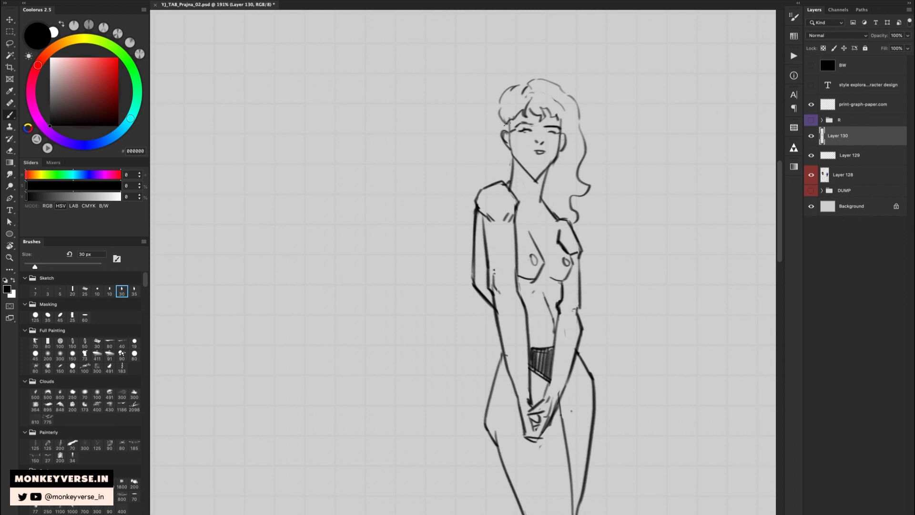
# - Refine the jaw and sketch an additional large shape around the top of the hair
pyautogui.press('e')
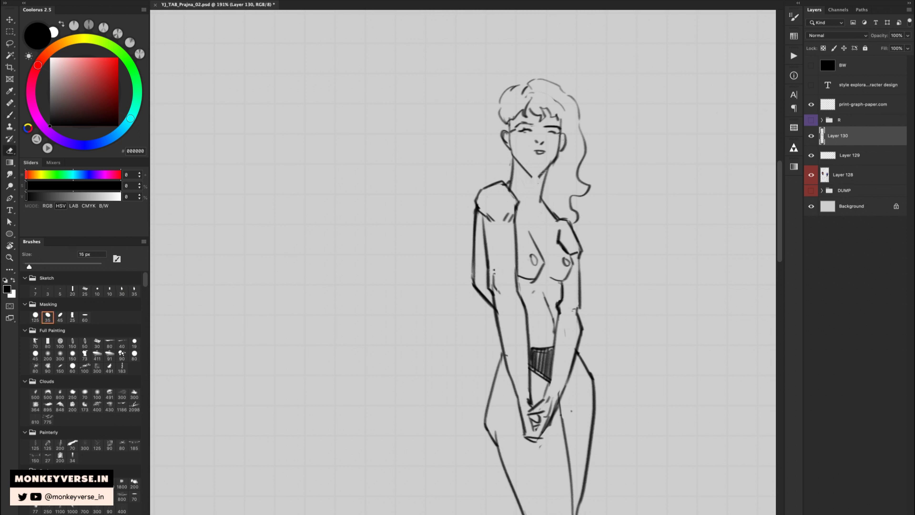
pyautogui.press('b')
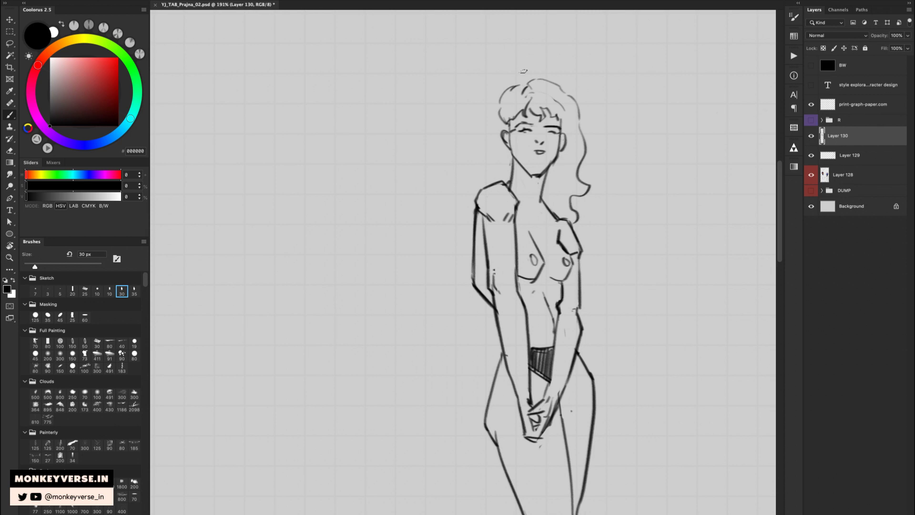
pyautogui.moveTo(515, 87)
pyautogui.mouseDown()
pyautogui.moveTo(506, 79)
pyautogui.moveTo(522, 72)
pyautogui.moveTo(500, 93)
pyautogui.moveTo(573, 56)
pyautogui.mouseUp()
pyautogui.moveTo(573, 59)
pyautogui.mouseDown()
pyautogui.moveTo(531, 77)
pyautogui.moveTo(522, 98)
pyautogui.moveTo(486, 120)
pyautogui.mouseUp()
# - Move the finished clasped-hands figure aside
pyautogui.press('z')
pyautogui.press('v')
pyautogui.moveTo(586, 183)
pyautogui.mouseDown()
pyautogui.moveTo(689, 200)
pyautogui.moveTo(710, 178)
pyautogui.moveTo(555, 191)
pyautogui.moveTo(593, 174)
pyautogui.mouseUp()
pyautogui.press('space')
# - Start a new figure in an empty area of the canvas with a curved centre line for the torso
pyautogui.press('z')
pyautogui.moveTo(386, 178)
pyautogui.mouseDown()
pyautogui.moveTo(402, 180)
pyautogui.moveTo(418, 239)
pyautogui.mouseUp()
pyautogui.press('space')
pyautogui.moveTo(424, 201)
pyautogui.mouseDown()
pyautogui.moveTo(453, 171)
pyautogui.moveTo(421, 157)
pyautogui.mouseUp()
pyautogui.press('b')
pyautogui.press('space')
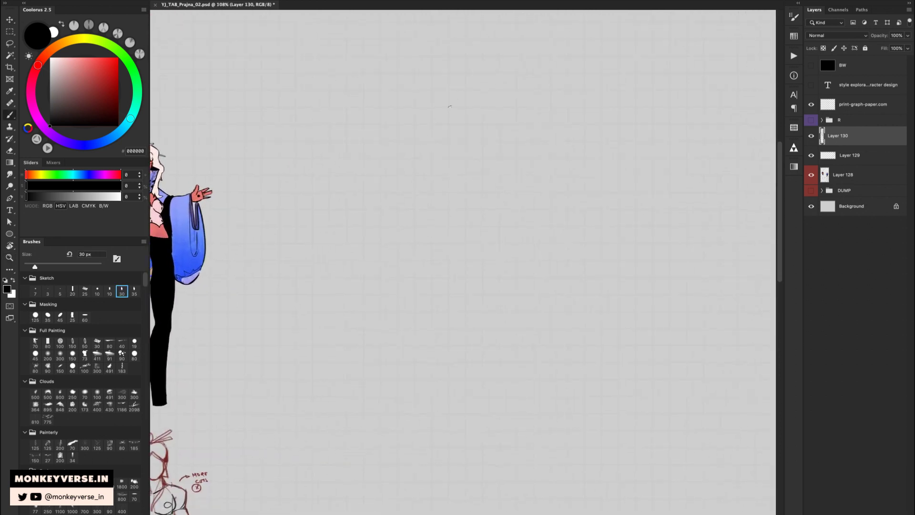
pyautogui.moveTo(449, 108)
pyautogui.mouseDown()
pyautogui.moveTo(430, 191)
pyautogui.moveTo(444, 293)
pyautogui.mouseUp()
pyautogui.hotkey('ctrl', 'z')
pyautogui.moveTo(439, 119)
pyautogui.mouseDown()
pyautogui.moveTo(460, 191)
pyautogui.moveTo(452, 261)
pyautogui.moveTo(431, 227)
pyautogui.mouseUp()
# - Sketch the tilted pelvis below the centre line as a wedge with a waistband and leg openings
pyautogui.moveTo(431, 226)
pyautogui.mouseDown()
pyautogui.moveTo(454, 234)
pyautogui.moveTo(474, 219)
pyautogui.moveTo(448, 244)
pyautogui.moveTo(450, 259)
pyautogui.moveTo(432, 228)
pyautogui.moveTo(444, 270)
pyautogui.moveTo(486, 234)
pyautogui.moveTo(438, 235)
pyautogui.moveTo(437, 222)
pyautogui.moveTo(443, 236)
pyautogui.moveTo(489, 235)
pyautogui.moveTo(503, 264)
pyautogui.mouseUp()
pyautogui.press('e')
pyautogui.press('b')
pyautogui.press('e')
pyautogui.press('b')
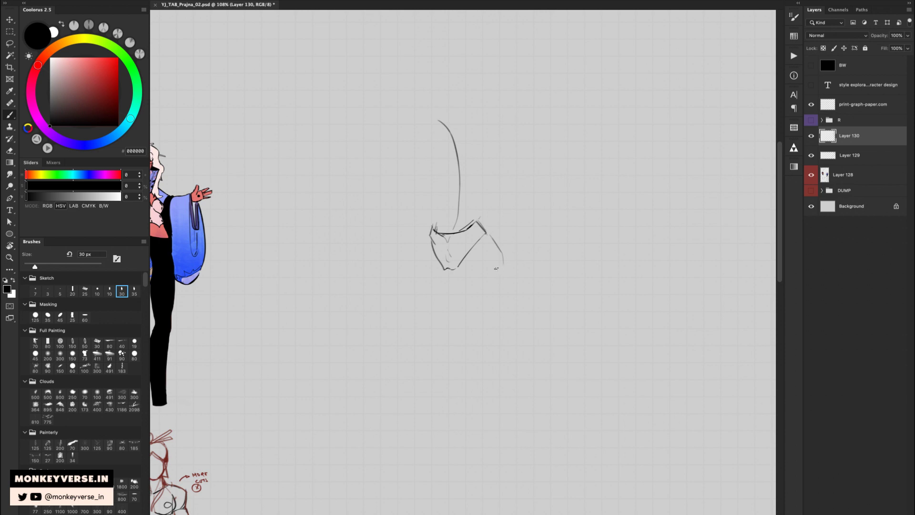
# - Draw the right thigh as a long tapering shape from the hip and close it at the knee
pyautogui.moveTo(463, 233)
pyautogui.mouseDown()
pyautogui.moveTo(452, 366)
pyautogui.moveTo(467, 370)
pyautogui.moveTo(481, 347)
pyautogui.moveTo(507, 260)
pyautogui.moveTo(489, 232)
pyautogui.moveTo(507, 262)
pyautogui.mouseUp()
pyautogui.press('e')
pyautogui.press('b')
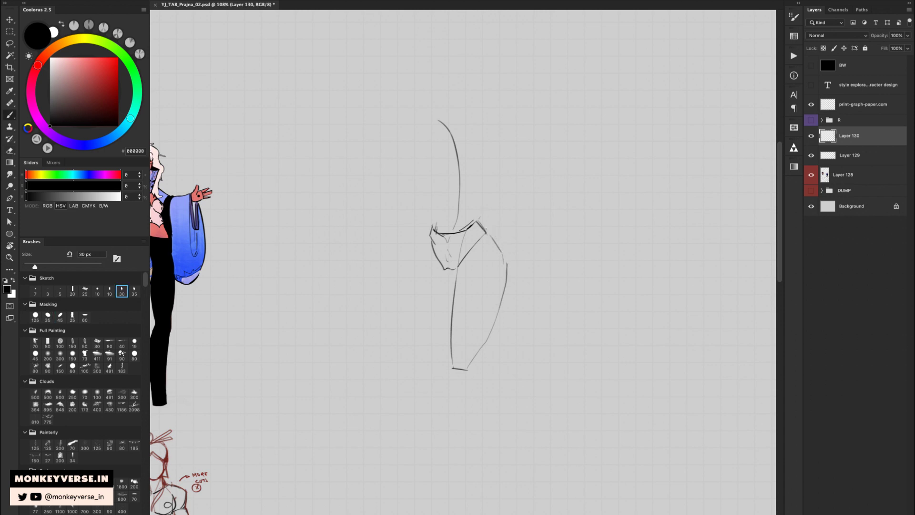
pyautogui.moveTo(485, 230); pyautogui.dragTo(507, 274)
pyautogui.hotkey('ctrl', 'z')
# - Draw the waist contours on both sides of the pelvis and extend the right side line up towards the armpit
pyautogui.moveTo(476, 222); pyautogui.dragTo(483, 196)
pyautogui.moveTo(433, 228)
pyautogui.mouseDown()
pyautogui.moveTo(433, 190)
pyautogui.moveTo(484, 196)
pyautogui.moveTo(496, 132)
pyautogui.mouseUp()
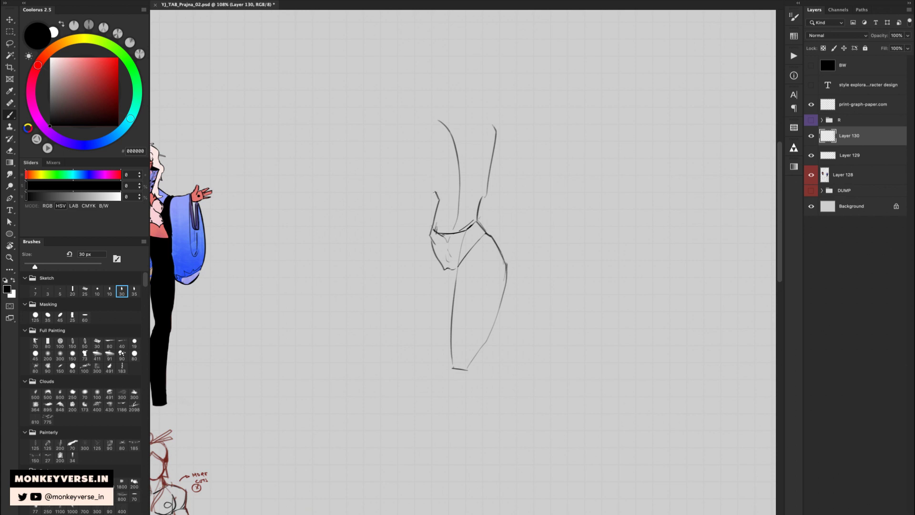
pyautogui.moveTo(436, 194); pyautogui.dragTo(434, 179)
# - Outline the left side of the chest and breast, and erase the upper part of the torso's centre line
pyautogui.moveTo(438, 138); pyautogui.dragTo(424, 171)
pyautogui.hotkey('ctrl', 'z')
pyautogui.moveTo(438, 139)
pyautogui.mouseDown()
pyautogui.moveTo(424, 168)
pyautogui.moveTo(436, 178)
pyautogui.moveTo(464, 172)
pyautogui.moveTo(458, 162)
pyautogui.moveTo(457, 217)
pyautogui.mouseUp()
pyautogui.press('e')
pyautogui.moveTo(454, 159); pyautogui.dragTo(440, 120)
pyautogui.press('b')
pyautogui.moveTo(459, 160)
pyautogui.mouseDown()
pyautogui.moveTo(463, 171)
pyautogui.moveTo(483, 155)
pyautogui.moveTo(458, 163)
pyautogui.moveTo(479, 172)
pyautogui.moveTo(499, 142)
pyautogui.moveTo(497, 172)
pyautogui.moveTo(481, 201)
pyautogui.mouseUp()
# - Draw the right breast and redraw the right side of the torso as an edge narrowing to the waist
pyautogui.press('e')
pyautogui.press('b')
pyautogui.press('e')
pyautogui.press('b')
pyautogui.press('e')
pyautogui.press('b')
pyautogui.press('e')
pyautogui.moveTo(496, 141); pyautogui.dragTo(489, 174)
pyautogui.press('b')
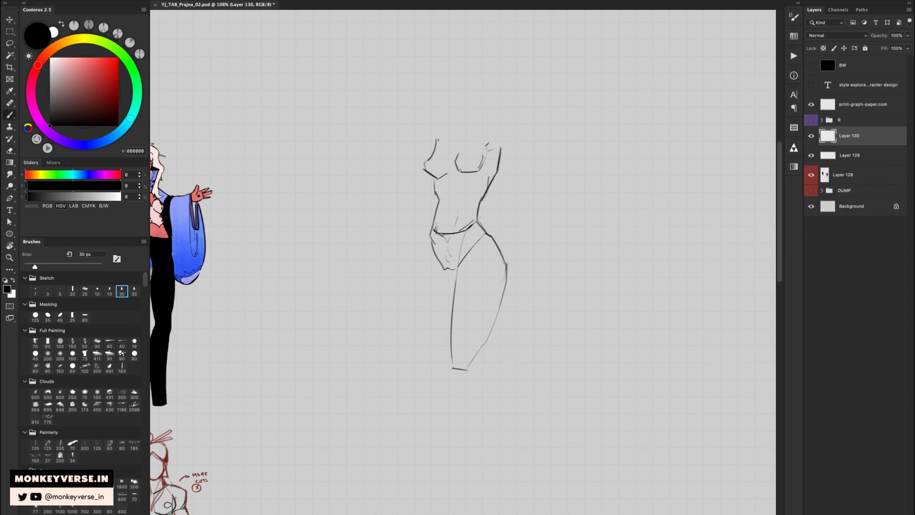
# - Restate the left edge of the waist and draw the left hip and outer thigh down to the knee
pyautogui.moveTo(433, 174)
pyautogui.mouseDown()
pyautogui.moveTo(426, 241)
pyautogui.moveTo(447, 270)
pyautogui.mouseUp()
pyautogui.press('super+z')
pyautogui.press('e')
pyautogui.moveTo(432, 238)
pyautogui.mouseDown()
pyautogui.moveTo(438, 245)
pyautogui.moveTo(416, 275)
pyautogui.moveTo(438, 358)
pyautogui.mouseUp()
pyautogui.press('b')
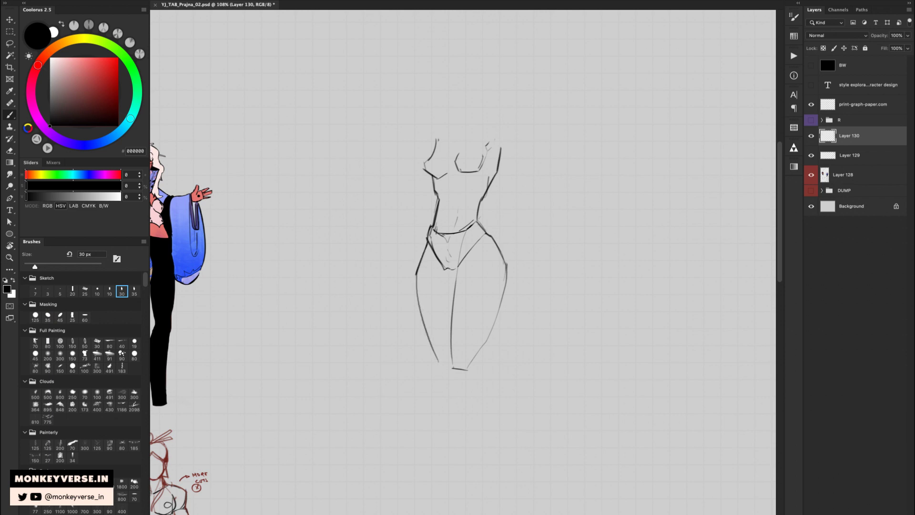
# - Clean up the waistline above the pelvis and sketch the rib and abdominal lines on the torso
pyautogui.press('e')
pyautogui.moveTo(471, 219); pyautogui.dragTo(459, 229)
pyautogui.moveTo(474, 219); pyautogui.dragTo(483, 228)
pyautogui.press('b')
pyautogui.moveTo(483, 188)
pyautogui.mouseDown()
pyautogui.moveTo(436, 187)
pyautogui.moveTo(451, 212)
pyautogui.moveTo(452, 189)
pyautogui.moveTo(446, 227)
pyautogui.mouseUp()
pyautogui.scroll(2, 444, 181)
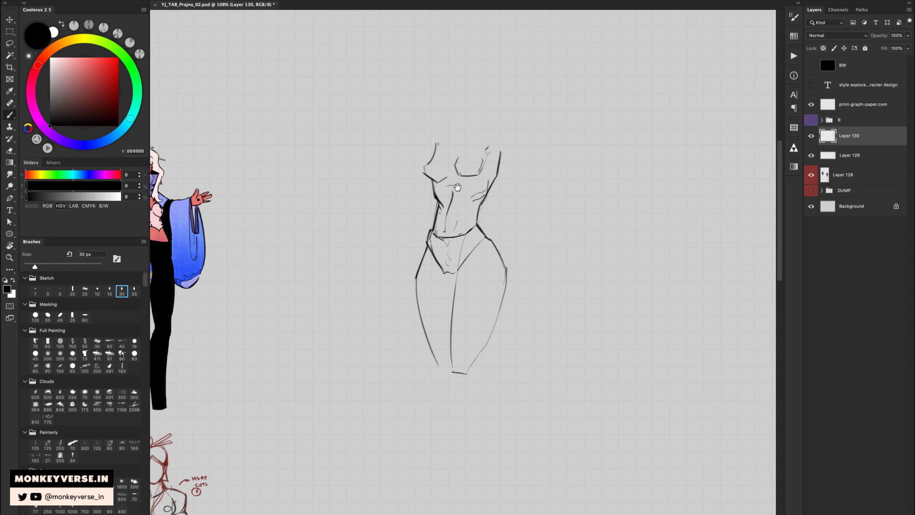
# - Clean up the chest edges and draw both shoulders with short upper-arm stubs
pyautogui.press('e')
pyautogui.moveTo(435, 167)
pyautogui.mouseDown()
pyautogui.moveTo(423, 188)
pyautogui.moveTo(430, 166)
pyautogui.moveTo(462, 160)
pyautogui.moveTo(427, 159)
pyautogui.moveTo(417, 174)
pyautogui.moveTo(439, 154)
pyautogui.moveTo(503, 158)
pyautogui.moveTo(505, 167)
pyautogui.moveTo(477, 180)
pyautogui.moveTo(491, 176)
pyautogui.moveTo(502, 187)
pyautogui.moveTo(483, 168)
pyautogui.moveTo(496, 189)
pyautogui.mouseUp()
pyautogui.press('b')
pyautogui.press('e')
pyautogui.press('b')
pyautogui.press('e')
pyautogui.press('b')
pyautogui.press('e')
pyautogui.press('b')
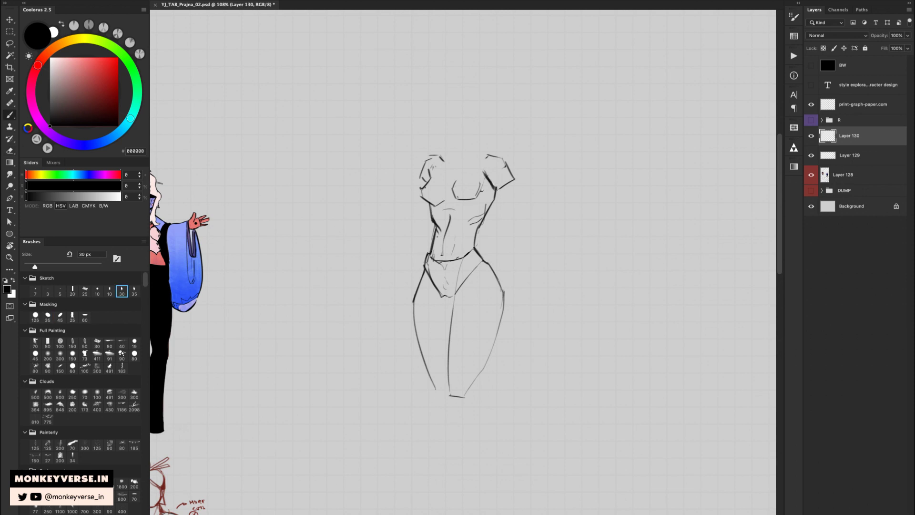
# - Lasso the hips and thighs, move them up slightly to shorten the waist, and deselect
pyautogui.press('l')
pyautogui.moveTo(489, 246)
pyautogui.mouseDown()
pyautogui.moveTo(378, 263)
pyautogui.moveTo(561, 266)
pyautogui.moveTo(495, 244)
pyautogui.mouseUp()
pyautogui.press('v')
pyautogui.moveTo(502, 328); pyautogui.dragTo(504, 322)
pyautogui.hotkey('ctrl', 'd')
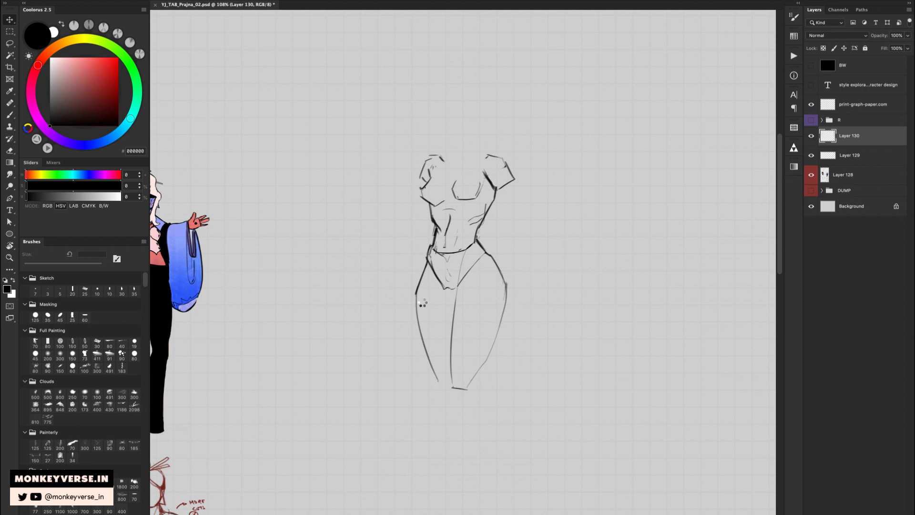
# - Lasso the new figure, cut it to its own layer and flip it horizontally
pyautogui.press('l')
pyautogui.moveTo(553, 175)
pyautogui.mouseDown()
pyautogui.moveTo(507, 116)
pyautogui.moveTo(427, 445)
pyautogui.moveTo(579, 184)
pyautogui.moveTo(556, 188)
pyautogui.mouseUp()
pyautogui.hotkey('ctrl', 'shift', 'j')
pyautogui.hotkey('ctrl', 'shift', 'h')
pyautogui.press('b')
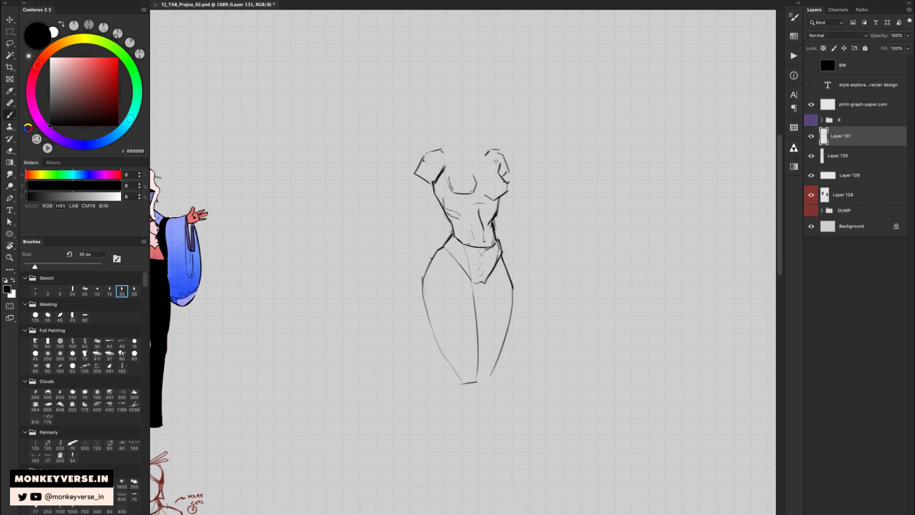
# - Restate the left hip and outer thigh of the flipped figure with a darker, smoother contour
pyautogui.moveTo(435, 250); pyautogui.dragTo(420, 289)
pyautogui.press('z')
pyautogui.moveTo(436, 254)
pyautogui.mouseDown()
pyautogui.moveTo(457, 253)
pyautogui.moveTo(441, 252)
pyautogui.moveTo(426, 305)
pyautogui.moveTo(451, 364)
pyautogui.mouseUp()
pyautogui.press('b')
pyautogui.press('z')
pyautogui.press('b')
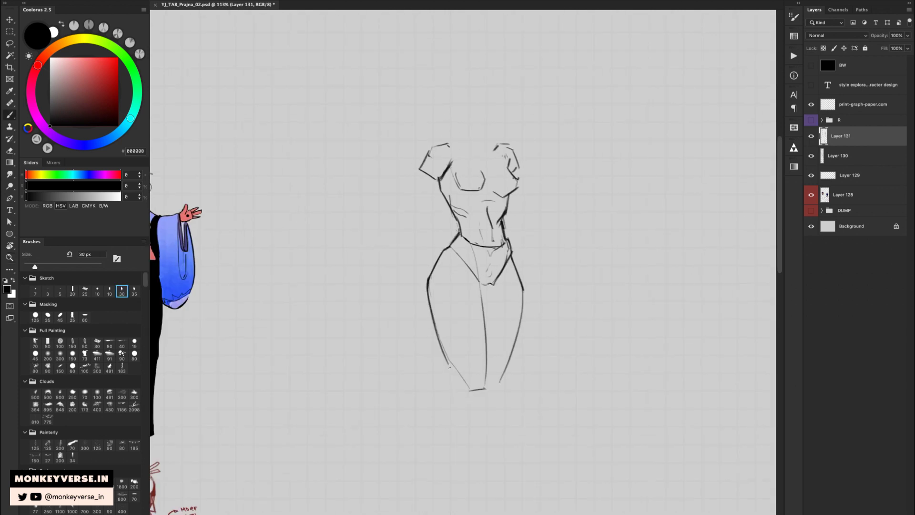
# - Restate the left outer thigh in a darker line, extend the right one, and close both legs with small knee blocks
pyautogui.press('super+z')
pyautogui.moveTo(427, 286)
pyautogui.mouseDown()
pyautogui.moveTo(472, 399)
pyautogui.moveTo(505, 371)
pyautogui.mouseUp()
pyautogui.hotkey('ctrl', 'z')
pyautogui.hotkey('ctrl', 'z')
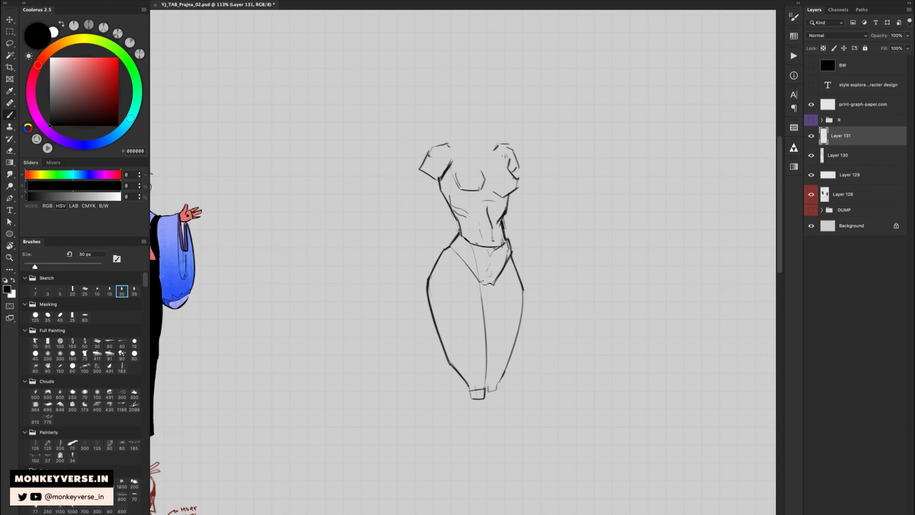
# - Clean up the crotch area and redraw the inner thigh line between the legs with a darker stroke
pyautogui.press('e')
pyautogui.moveTo(472, 251)
pyautogui.mouseDown()
pyautogui.moveTo(491, 286)
pyautogui.moveTo(503, 269)
pyautogui.moveTo(486, 388)
pyautogui.mouseUp()
pyautogui.press('b')
pyautogui.press('e')
pyautogui.press('b')
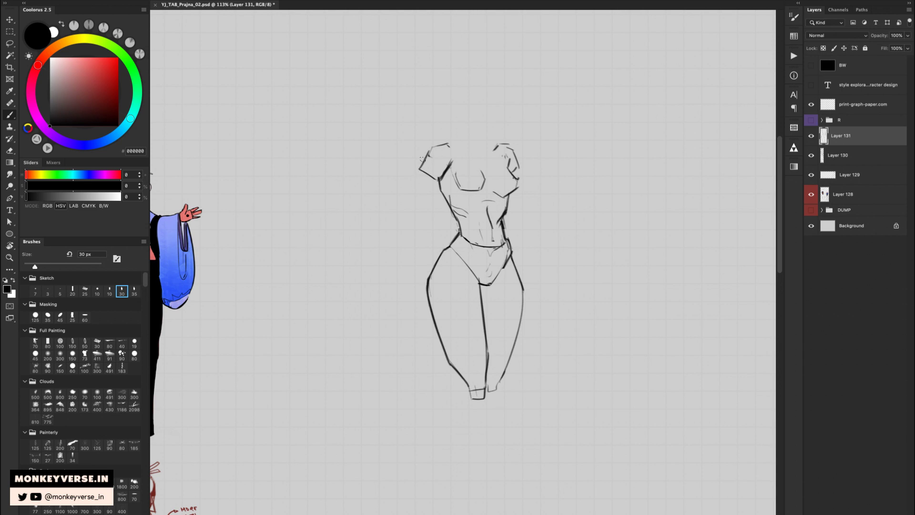
# - Erase the edges of the left arm stub and sketch a straight upper arm hanging down from the shoulder
pyautogui.press('e')
pyautogui.moveTo(423, 159)
pyautogui.mouseDown()
pyautogui.moveTo(418, 170)
pyautogui.moveTo(433, 146)
pyautogui.moveTo(424, 220)
pyautogui.mouseUp()
pyautogui.press('b')
pyautogui.press('e')
pyautogui.moveTo(440, 179)
pyautogui.mouseDown()
pyautogui.moveTo(446, 169)
pyautogui.moveTo(443, 216)
pyautogui.mouseUp()
pyautogui.press('b')
pyautogui.press('super+z')
pyautogui.hotkey('ctrl', 'z')
pyautogui.moveTo(444, 170)
pyautogui.mouseDown()
pyautogui.moveTo(443, 221)
pyautogui.moveTo(427, 230)
pyautogui.moveTo(445, 220)
pyautogui.mouseUp()
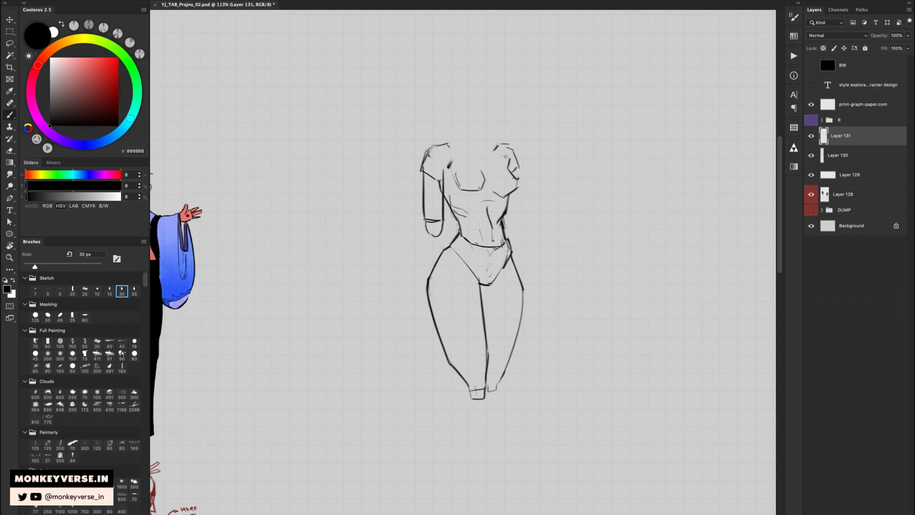
# - Undo the straight arm lines and redraw the left upper arm slanting slightly outward, ending in an elbow band
pyautogui.hotkey('ctrl', 'z')
pyautogui.hotkey('ctrl', 'z')
pyautogui.hotkey('ctrl', 'z')
pyautogui.moveTo(425, 175); pyautogui.dragTo(418, 226)
pyautogui.moveTo(445, 172); pyautogui.dragTo(439, 220)
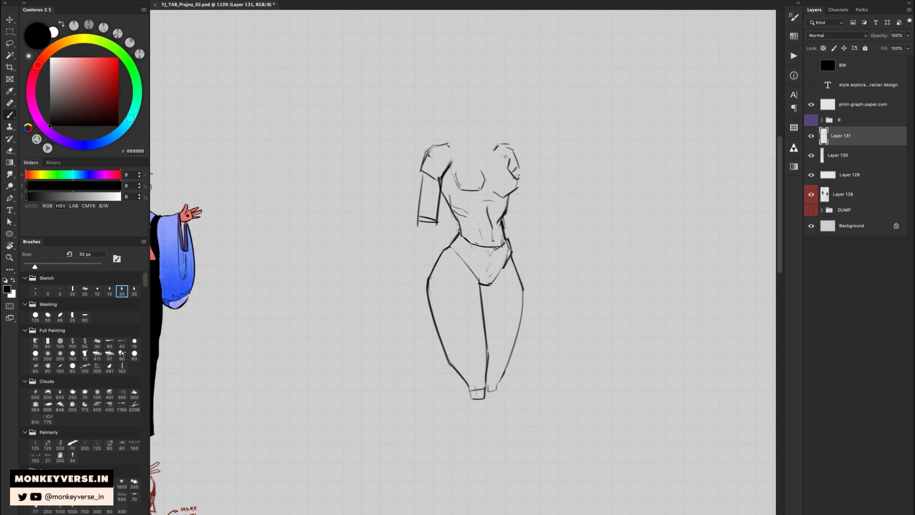
# - Draw the right arm's contour and the left forearm bending behind the waist
pyautogui.moveTo(519, 170); pyautogui.dragTo(524, 223)
pyautogui.moveTo(440, 210)
pyautogui.mouseDown()
pyautogui.moveTo(459, 227)
pyautogui.moveTo(437, 238)
pyautogui.moveTo(462, 226)
pyautogui.moveTo(419, 231)
pyautogui.moveTo(457, 227)
pyautogui.mouseUp()
pyautogui.press('super+z')
pyautogui.press('super+z')
pyautogui.moveTo(515, 226)
pyautogui.mouseDown()
pyautogui.moveTo(500, 224)
pyautogui.moveTo(520, 195)
pyautogui.mouseUp()
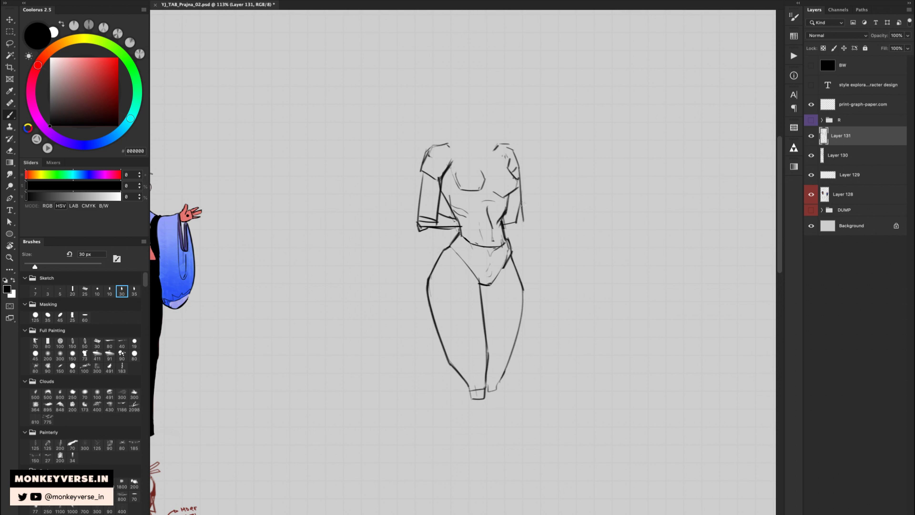
# - Erase the leftover arm stub lines and connect both shoulders with a curved collar line
pyautogui.press('e')
pyautogui.press('b')
pyautogui.press('e')
pyautogui.moveTo(441, 187)
pyautogui.mouseDown()
pyautogui.moveTo(425, 171)
pyautogui.moveTo(435, 144)
pyautogui.moveTo(481, 156)
pyautogui.moveTo(498, 148)
pyautogui.moveTo(467, 156)
pyautogui.moveTo(503, 149)
pyautogui.mouseUp()
pyautogui.press('b')
pyautogui.press('e')
pyautogui.press('b')
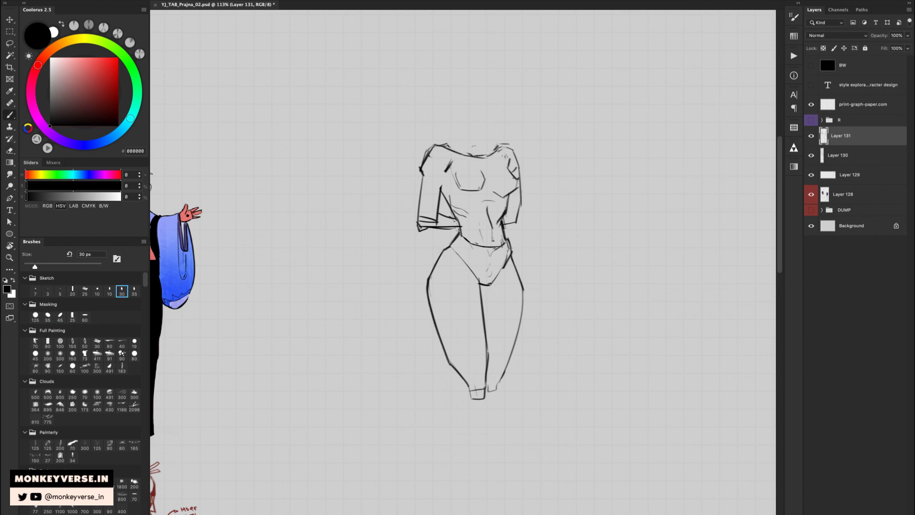
# - Try neck strokes above the collar line, undo the unwanted ones, and draw a vertical line for the neck
pyautogui.moveTo(440, 147)
pyautogui.mouseDown()
pyautogui.moveTo(497, 149)
pyautogui.moveTo(460, 147)
pyautogui.moveTo(482, 160)
pyautogui.mouseUp()
pyautogui.hotkey('ctrl', 'z')
pyautogui.press('e')
pyautogui.press('b')
pyautogui.hotkey('ctrl', 'z')
pyautogui.hotkey('ctrl', 'z')
pyautogui.moveTo(484, 123); pyautogui.dragTo(484, 159)
pyautogui.moveTo(462, 128); pyautogui.dragTo(461, 143)
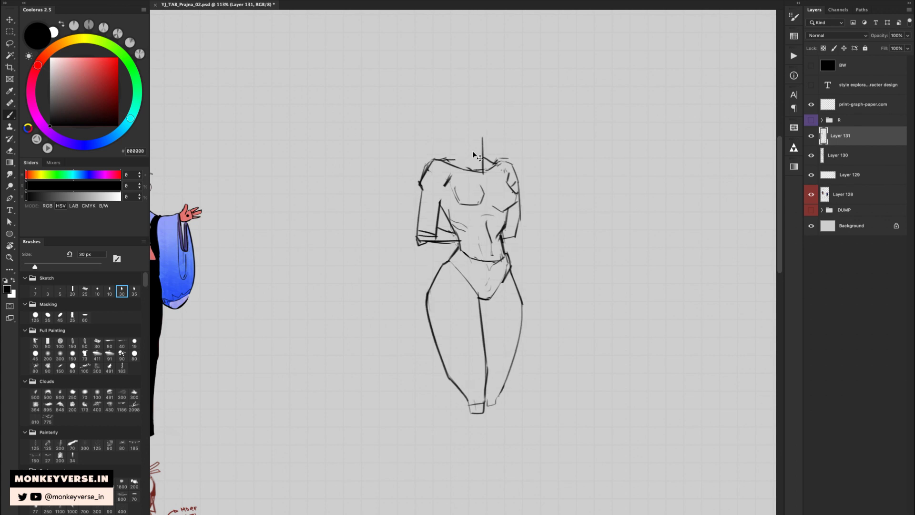
# - Move the headless torso figure beside the red jointed figure and merge its sketch layers down
pyautogui.press('z')
pyautogui.moveTo(544, 228)
pyautogui.mouseDown()
pyautogui.moveTo(525, 237)
pyautogui.moveTo(447, 187)
pyautogui.moveTo(448, 202)
pyautogui.moveTo(340, 394)
pyautogui.mouseUp()
pyautogui.press('v')
pyautogui.press('Delete')
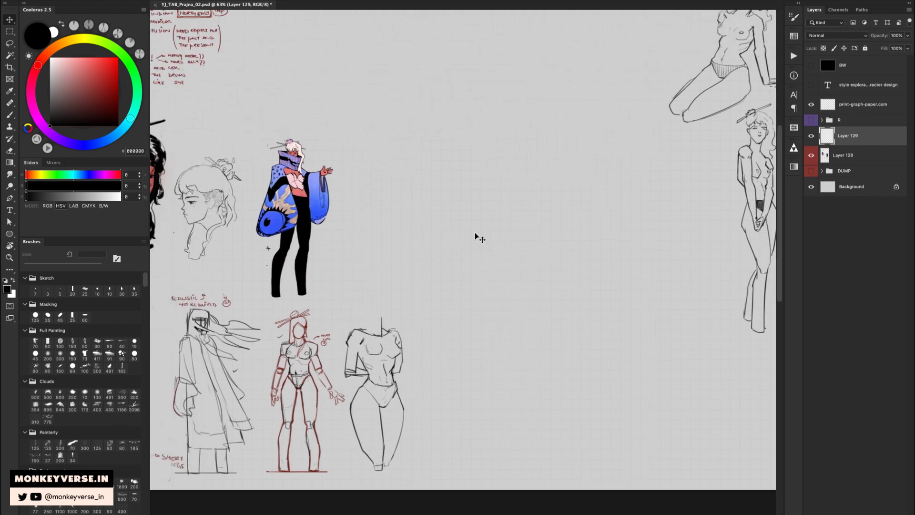
# - On a new layer, start another figure in the empty canvas area with a tapering, nearly horizontal fringe shape
pyautogui.moveTo(496, 220)
pyautogui.mouseDown()
pyautogui.moveTo(473, 217)
pyautogui.moveTo(503, 212)
pyautogui.mouseUp()
pyautogui.press('z')
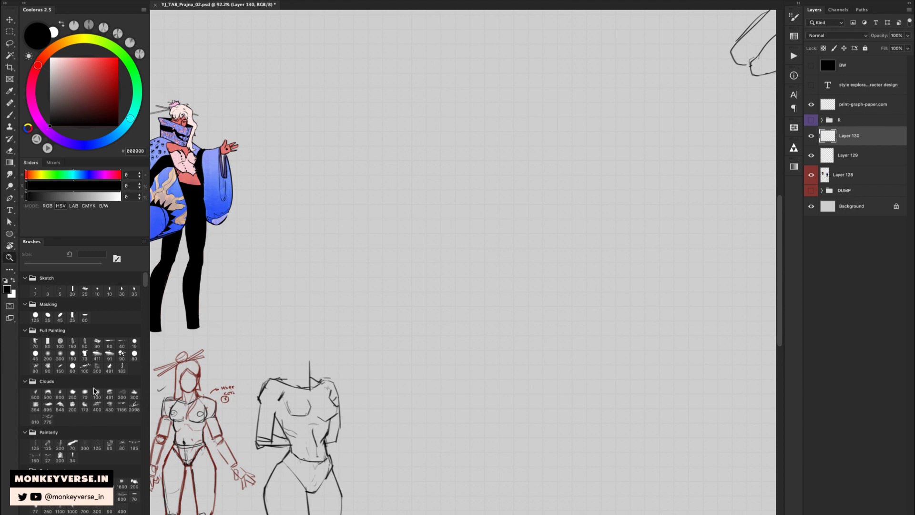
pyautogui.scroll(3, 476, 160)
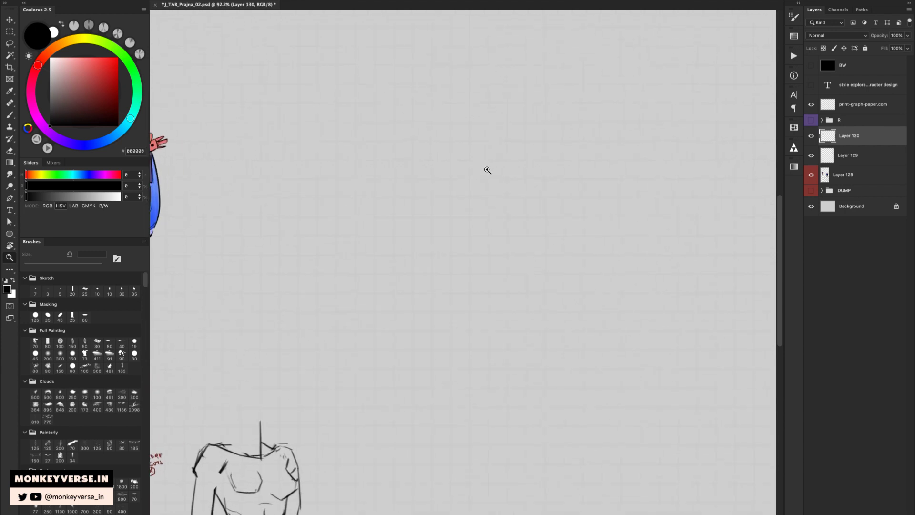
pyautogui.moveTo(456, 162); pyautogui.dragTo(466, 186)
pyautogui.press('b')
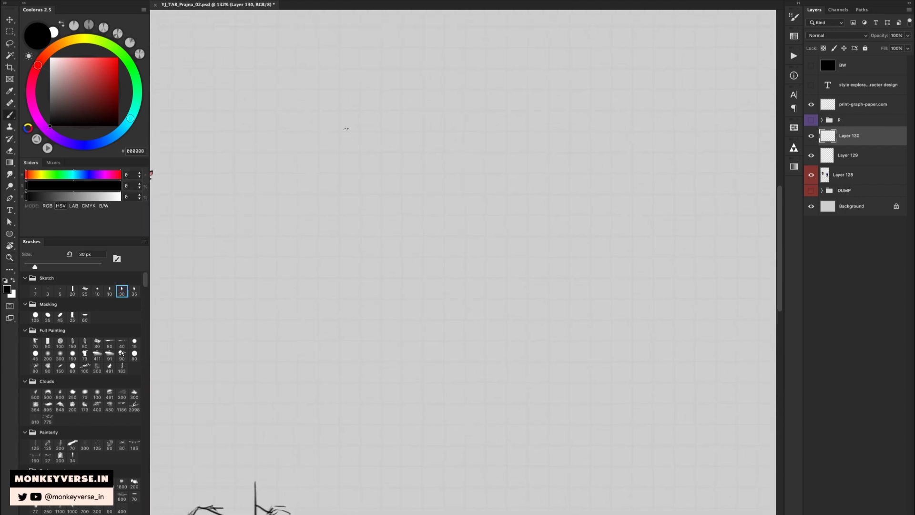
pyautogui.moveTo(413, 127); pyautogui.dragTo(406, 149)
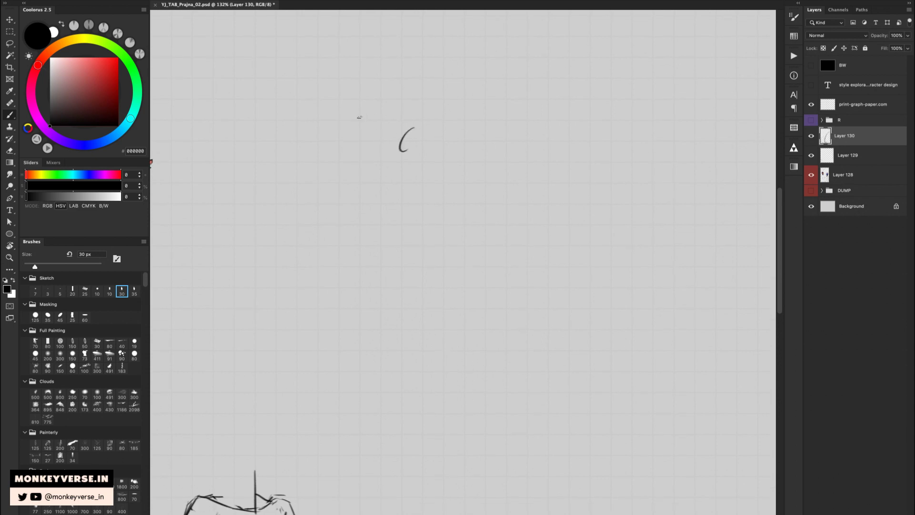
pyautogui.moveTo(338, 114); pyautogui.dragTo(403, 128)
pyautogui.moveTo(339, 115)
pyautogui.mouseDown()
pyautogui.moveTo(334, 129)
pyautogui.moveTo(403, 150)
pyautogui.mouseUp()
pyautogui.press('e')
pyautogui.press('b')
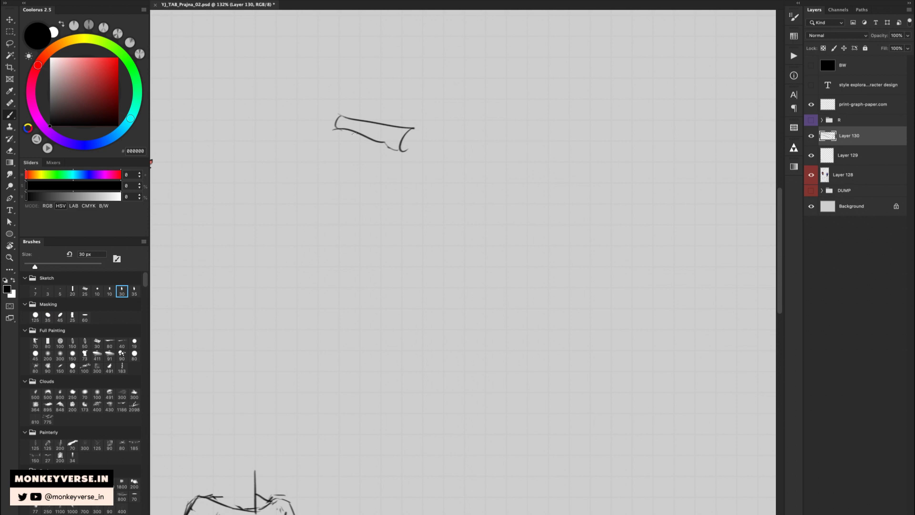
# - Refine the fringe's lower and upper edges and draw the hair knot with two long locks falling from it
pyautogui.moveTo(354, 132); pyautogui.dragTo(392, 151)
pyautogui.press('e')
pyautogui.press('b')
pyautogui.moveTo(348, 127)
pyautogui.mouseDown()
pyautogui.moveTo(403, 155)
pyautogui.moveTo(397, 150)
pyautogui.mouseUp()
pyautogui.press('super+z')
pyautogui.press('super+z')
pyautogui.moveTo(373, 119)
pyautogui.mouseDown()
pyautogui.moveTo(417, 129)
pyautogui.moveTo(427, 164)
pyautogui.moveTo(419, 227)
pyautogui.mouseUp()
pyautogui.press('e')
pyautogui.press('b')
pyautogui.moveTo(403, 148); pyautogui.dragTo(398, 212)
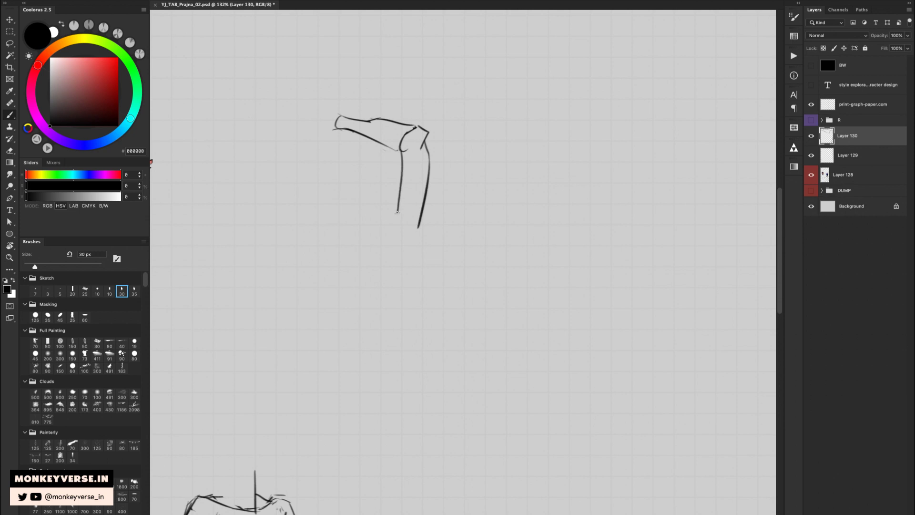
# - Add inner strands and a pointed tip to the hanging hair, and draw the neckline and right shoulder curve beneath
pyautogui.moveTo(403, 169); pyautogui.dragTo(392, 216)
pyautogui.moveTo(423, 170); pyautogui.dragTo(417, 244)
pyautogui.moveTo(419, 225); pyautogui.dragTo(426, 249)
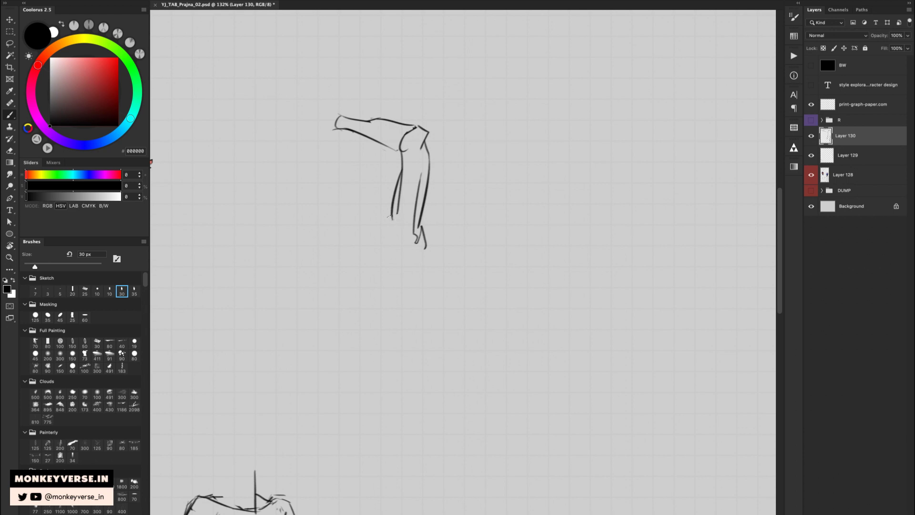
pyautogui.moveTo(384, 203); pyautogui.dragTo(426, 270)
pyautogui.moveTo(387, 205)
pyautogui.mouseDown()
pyautogui.moveTo(372, 229)
pyautogui.moveTo(357, 235)
pyautogui.mouseUp()
pyautogui.press('super+z')
pyautogui.press('super+z')
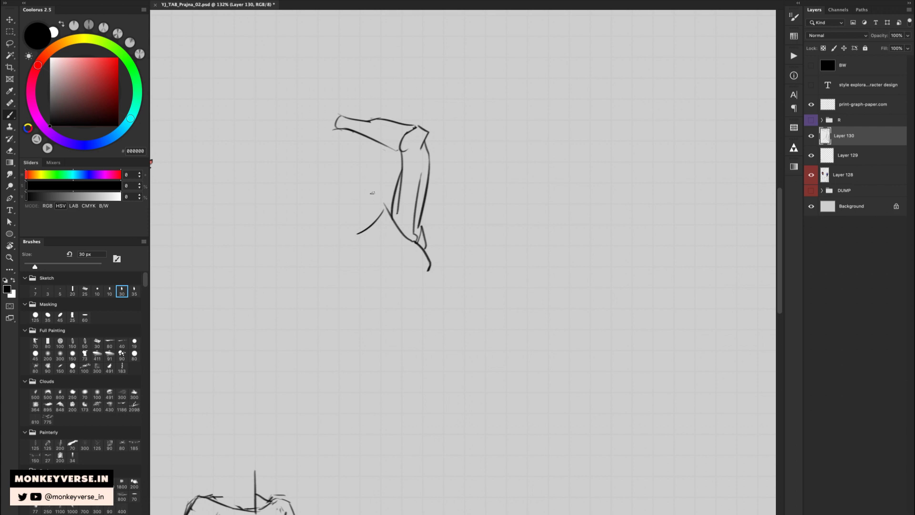
# - Block in the head under the fringe with a round face shape, side-of-face line and neck lines
pyautogui.moveTo(372, 192); pyautogui.dragTo(370, 223)
pyautogui.moveTo(390, 152); pyautogui.dragTo(379, 197)
pyautogui.moveTo(348, 145); pyautogui.dragTo(394, 178)
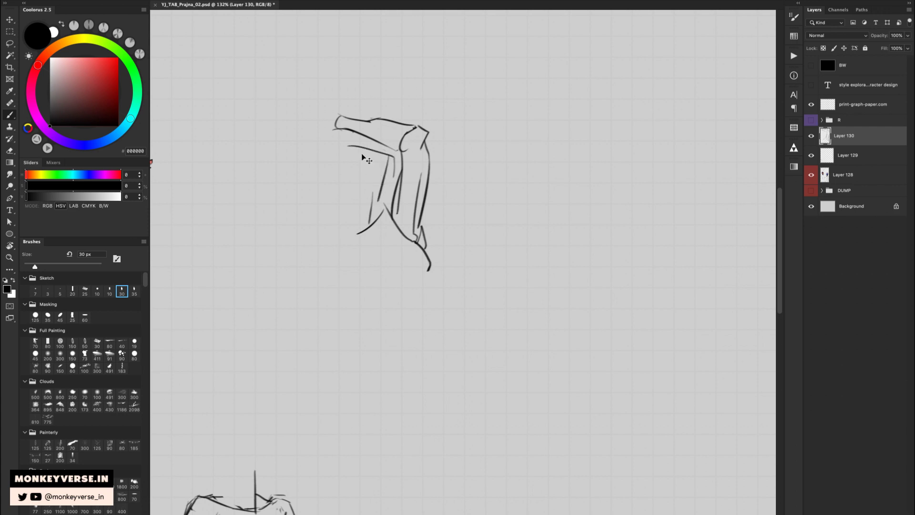
pyautogui.hotkey('ctrl', 'z')
pyautogui.moveTo(354, 146)
pyautogui.mouseDown()
pyautogui.moveTo(385, 158)
pyautogui.moveTo(355, 145)
pyautogui.moveTo(340, 165)
pyautogui.moveTo(351, 180)
pyautogui.moveTo(382, 183)
pyautogui.mouseUp()
pyautogui.moveTo(351, 146)
pyautogui.mouseDown()
pyautogui.moveTo(376, 210)
pyautogui.moveTo(384, 180)
pyautogui.moveTo(349, 190)
pyautogui.moveTo(349, 237)
pyautogui.mouseUp()
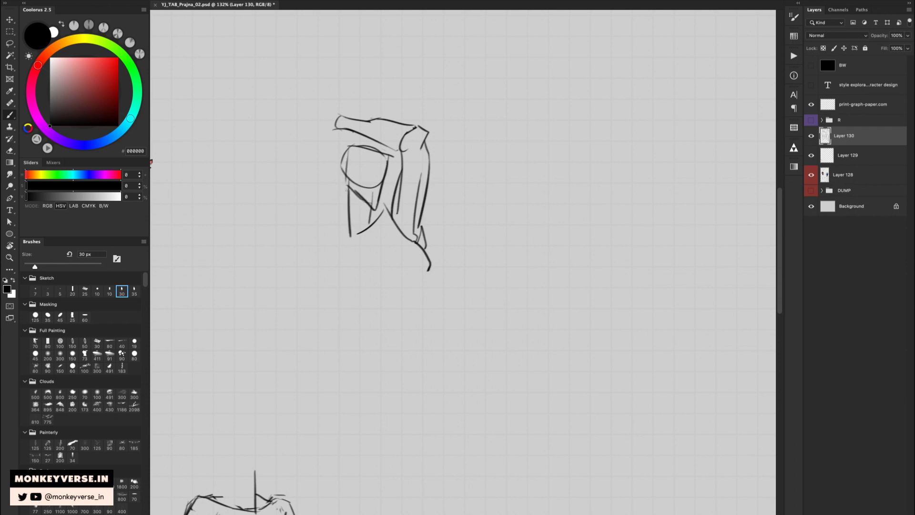
# - Erase the round head construction and define an angular jaw with simple facial guide lines
pyautogui.moveTo(346, 191)
pyautogui.mouseDown()
pyautogui.moveTo(349, 240)
pyautogui.moveTo(392, 212)
pyautogui.mouseUp()
pyautogui.press('e')
pyautogui.moveTo(343, 164)
pyautogui.mouseDown()
pyautogui.moveTo(357, 143)
pyautogui.moveTo(381, 149)
pyautogui.moveTo(355, 135)
pyautogui.moveTo(346, 189)
pyautogui.moveTo(361, 200)
pyautogui.moveTo(364, 166)
pyautogui.moveTo(356, 175)
pyautogui.moveTo(370, 190)
pyautogui.mouseUp()
pyautogui.press('b')
pyautogui.press('e')
pyautogui.press('b')
# - Strengthen the face and neck contour and draw the slope out to the left shoulder
pyautogui.moveTo(346, 136)
pyautogui.mouseDown()
pyautogui.moveTo(342, 172)
pyautogui.moveTo(350, 176)
pyautogui.moveTo(358, 140)
pyautogui.moveTo(351, 157)
pyautogui.moveTo(388, 174)
pyautogui.moveTo(345, 191)
pyautogui.moveTo(346, 179)
pyautogui.moveTo(335, 248)
pyautogui.mouseUp()
pyautogui.hotkey('ctrl', 'z')
pyautogui.moveTo(347, 214); pyautogui.dragTo(330, 249)
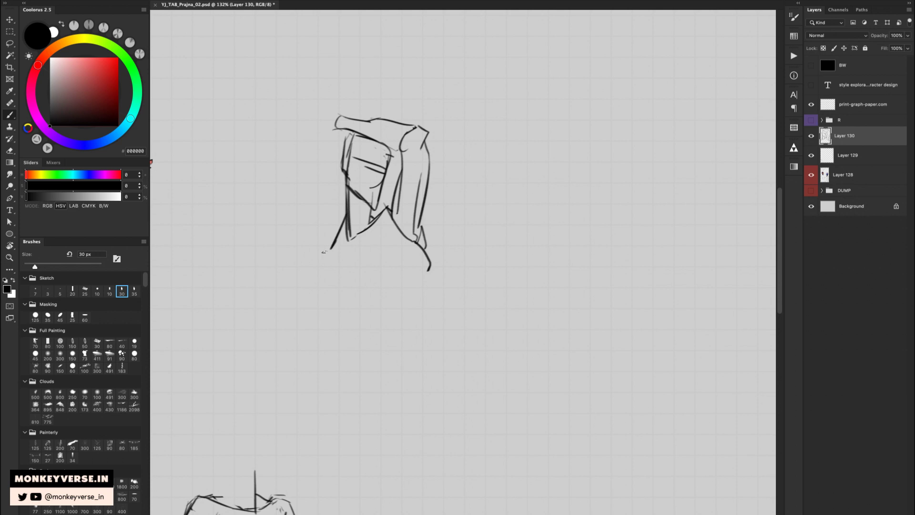
pyautogui.moveTo(330, 247)
pyautogui.mouseDown()
pyautogui.moveTo(304, 265)
pyautogui.moveTo(308, 277)
pyautogui.moveTo(327, 280)
pyautogui.moveTo(349, 259)
pyautogui.mouseUp()
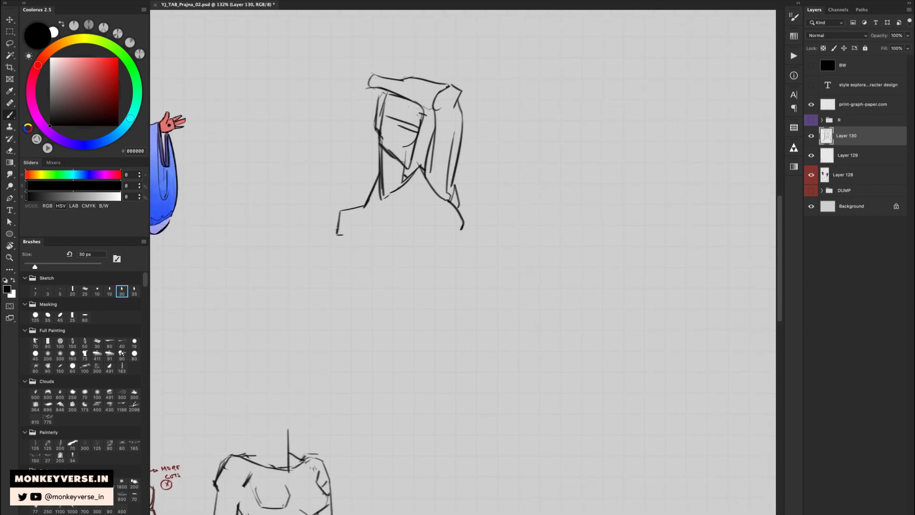
# - Draw the left upper arm as a tapered block and outline the left breast beside the armpit
pyautogui.moveTo(339, 215)
pyautogui.mouseDown()
pyautogui.moveTo(317, 291)
pyautogui.moveTo(329, 301)
pyautogui.moveTo(343, 274)
pyautogui.moveTo(337, 296)
pyautogui.moveTo(317, 290)
pyautogui.moveTo(335, 298)
pyautogui.mouseUp()
pyautogui.press('e')
pyautogui.moveTo(320, 285)
pyautogui.mouseDown()
pyautogui.moveTo(313, 288)
pyautogui.moveTo(322, 300)
pyautogui.mouseUp()
pyautogui.press('b')
pyautogui.moveTo(347, 246)
pyautogui.mouseDown()
pyautogui.moveTo(363, 257)
pyautogui.moveTo(361, 278)
pyautogui.moveTo(380, 279)
pyautogui.moveTo(368, 279)
pyautogui.moveTo(370, 287)
pyautogui.moveTo(390, 287)
pyautogui.moveTo(400, 275)
pyautogui.mouseUp()
pyautogui.press('e')
pyautogui.press('b')
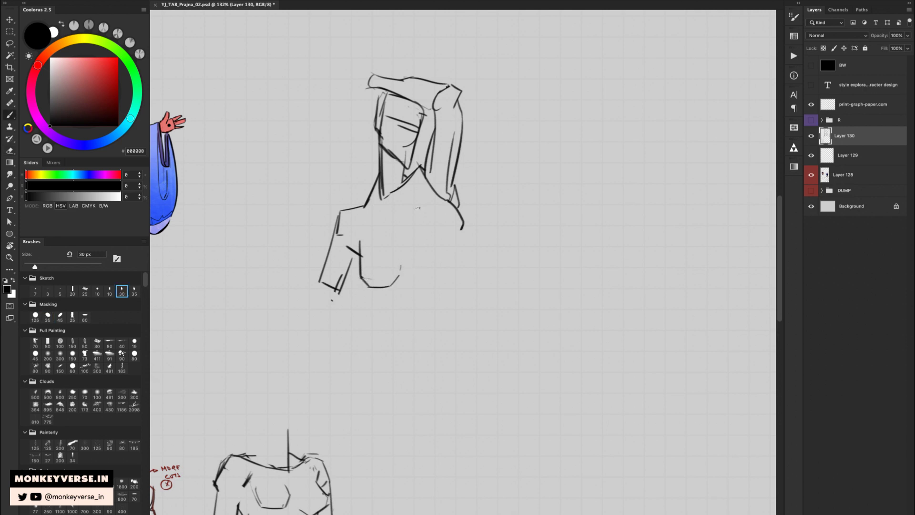
# - Outline the right breast, add the underbust line, and extend the contour below the right shoulder
pyautogui.moveTo(416, 210)
pyautogui.mouseDown()
pyautogui.moveTo(418, 243)
pyautogui.moveTo(457, 237)
pyautogui.moveTo(464, 214)
pyautogui.moveTo(416, 218)
pyautogui.moveTo(424, 243)
pyautogui.mouseUp()
pyautogui.press('e')
pyautogui.press('b')
pyautogui.moveTo(394, 285); pyautogui.dragTo(422, 293)
pyautogui.moveTo(461, 229); pyautogui.dragTo(475, 254)
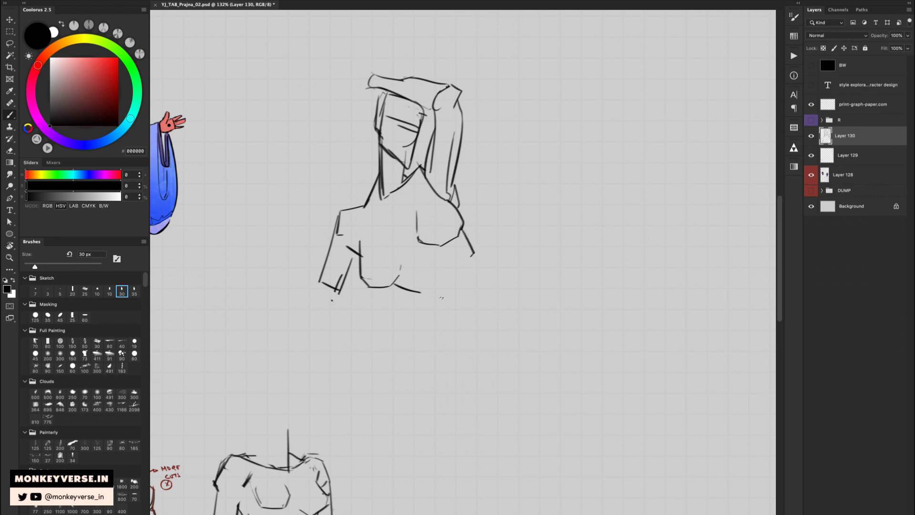
# - Sketch the left waist edge, extend the right side contour downward, and add a curved centre line through the torso
pyautogui.moveTo(429, 292)
pyautogui.mouseDown()
pyautogui.moveTo(451, 311)
pyautogui.moveTo(433, 309)
pyautogui.mouseUp()
pyautogui.press('super+z')
pyautogui.moveTo(475, 256); pyautogui.dragTo(487, 308)
pyautogui.press('super+z')
pyautogui.press('super+z')
pyautogui.moveTo(418, 296)
pyautogui.mouseDown()
pyautogui.moveTo(427, 285)
pyautogui.moveTo(431, 317)
pyautogui.mouseUp()
pyautogui.moveTo(392, 217); pyautogui.dragTo(470, 312)
# - Add a ball-shaped elbow joint and a forearm block below the left upper arm
pyautogui.press('z')
pyautogui.moveTo(505, 243); pyautogui.dragTo(477, 253)
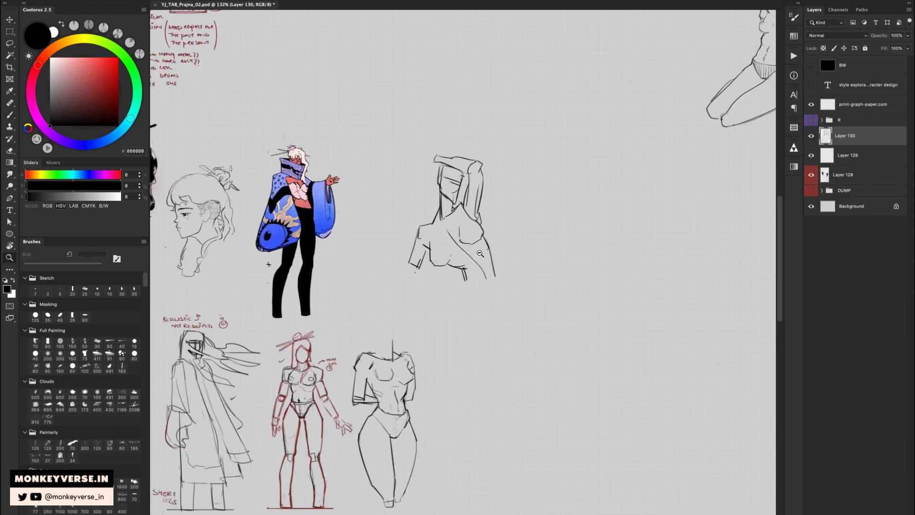
pyautogui.click(501, 246)
pyautogui.press('b')
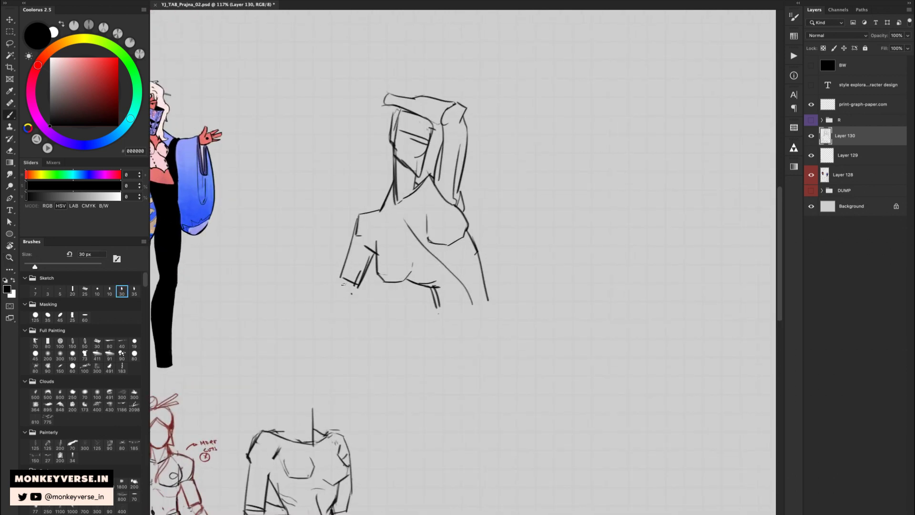
pyautogui.moveTo(341, 283)
pyautogui.mouseDown()
pyautogui.moveTo(337, 292)
pyautogui.moveTo(344, 284)
pyautogui.moveTo(353, 307)
pyautogui.moveTo(311, 346)
pyautogui.moveTo(349, 317)
pyautogui.mouseUp()
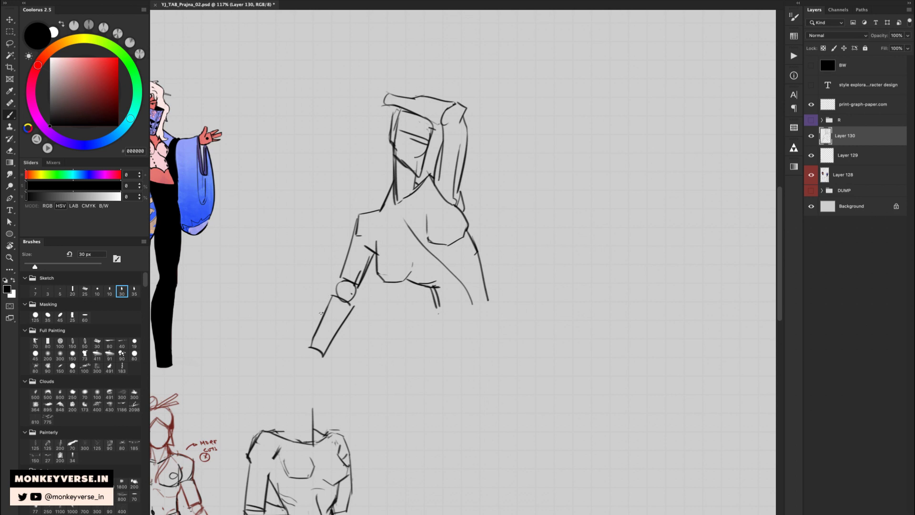
# - Erase the rough forearm edges and redraw the left arm's contours wider around the elbow and wrist
pyautogui.moveTo(340, 279); pyautogui.dragTo(305, 350)
pyautogui.press('e')
pyautogui.moveTo(330, 302); pyautogui.dragTo(308, 347)
pyautogui.press('b')
pyautogui.press('e')
pyautogui.moveTo(360, 299); pyautogui.dragTo(340, 328)
pyautogui.press('b')
pyautogui.moveTo(363, 283); pyautogui.dragTo(323, 357)
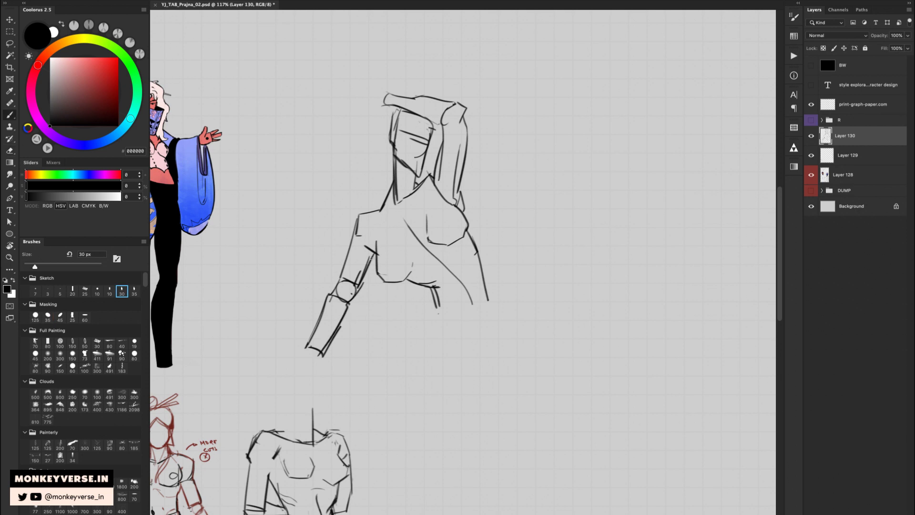
# - Add a small circle on the left breast and erase the upper centre line and the right breast's inner edge
pyautogui.moveTo(370, 262)
pyautogui.mouseDown()
pyautogui.moveTo(356, 290)
pyautogui.moveTo(386, 267)
pyautogui.mouseUp()
pyautogui.press('e')
pyautogui.moveTo(426, 228)
pyautogui.mouseDown()
pyautogui.moveTo(429, 253)
pyautogui.moveTo(447, 268)
pyautogui.mouseUp()
pyautogui.moveTo(431, 179)
pyautogui.mouseDown()
pyautogui.moveTo(448, 204)
pyautogui.moveTo(433, 180)
pyautogui.moveTo(438, 123)
pyautogui.moveTo(420, 111)
pyautogui.moveTo(515, 96)
pyautogui.moveTo(496, 138)
pyautogui.moveTo(486, 133)
pyautogui.mouseUp()
pyautogui.press('b')
# - Lasso the hair, nudge it slightly up and to the left, and deselect
pyautogui.press('l')
pyautogui.press('v')
pyautogui.hotkey('ctrl', 'd')
pyautogui.press('e')
pyautogui.press('b')
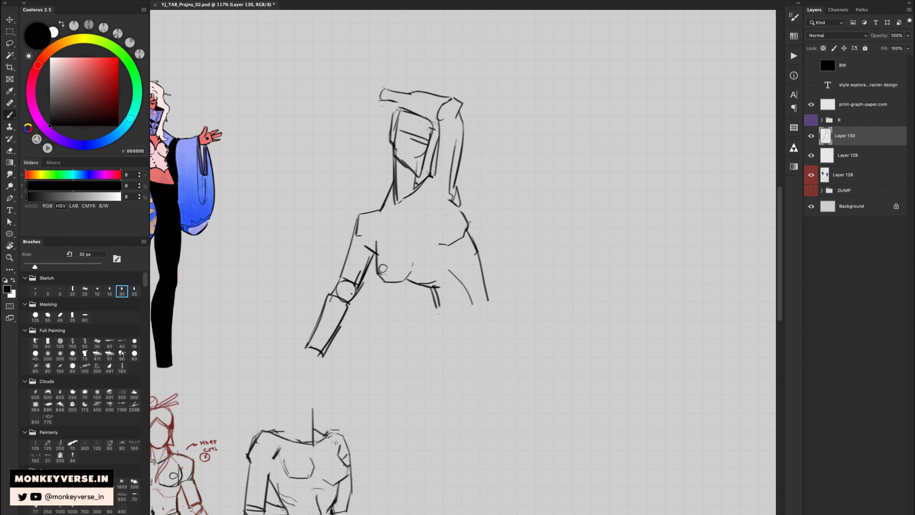
# - Erase the rest of the right breast outline and redraw it as a cleaner rounded curve
pyautogui.press('e')
pyautogui.moveTo(465, 229); pyautogui.dragTo(445, 242)
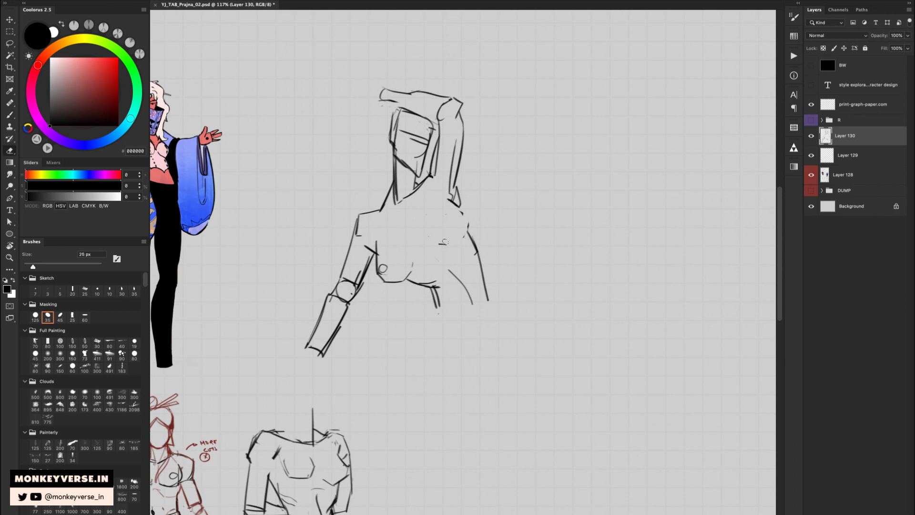
pyautogui.press('b')
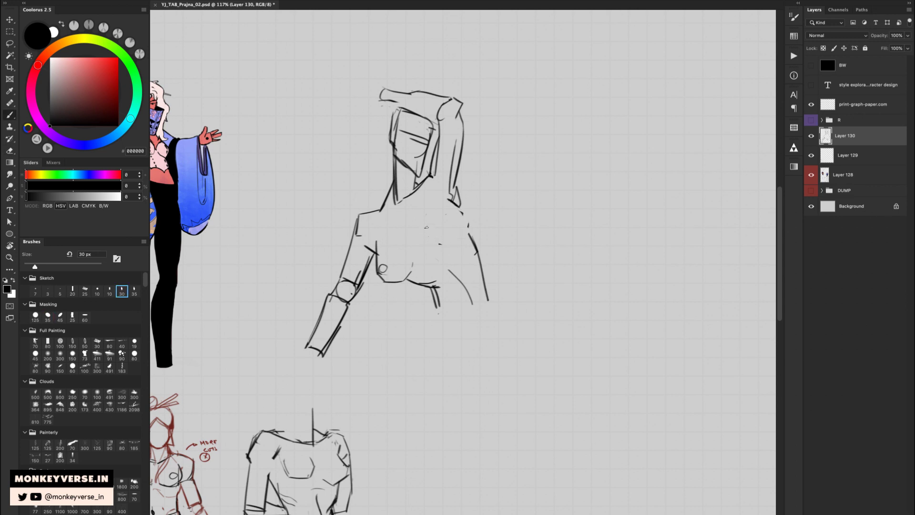
pyautogui.moveTo(423, 217)
pyautogui.mouseDown()
pyautogui.moveTo(450, 244)
pyautogui.moveTo(463, 232)
pyautogui.moveTo(455, 202)
pyautogui.moveTo(487, 288)
pyautogui.mouseUp()
pyautogui.press('e')
pyautogui.press('b')
# - Redraw the right shoulder line and darken the side contour running down from it
pyautogui.press('e')
pyautogui.press('b')
pyautogui.press('e')
pyautogui.press('b')
pyautogui.moveTo(475, 257); pyautogui.dragTo(489, 301)
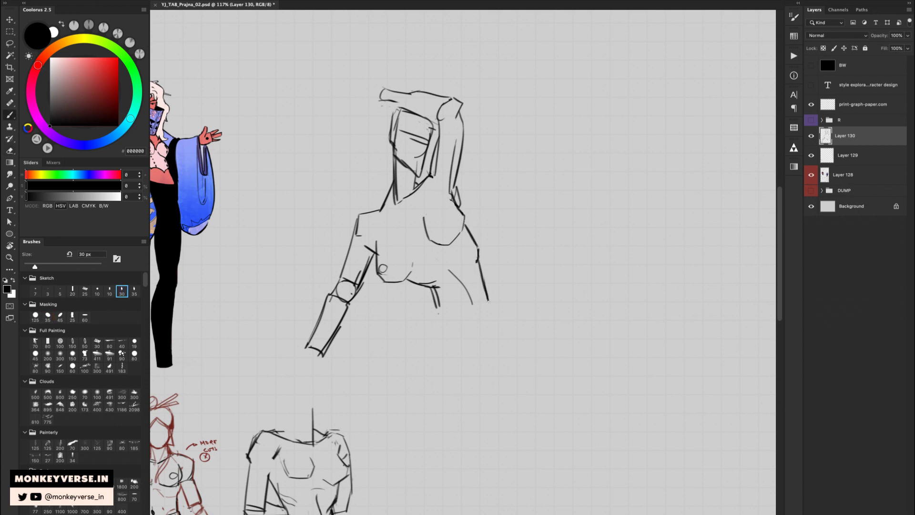
pyautogui.moveTo(464, 224)
pyautogui.mouseDown()
pyautogui.moveTo(475, 238)
pyautogui.moveTo(492, 220)
pyautogui.moveTo(509, 223)
pyautogui.mouseUp()
pyautogui.press('z')
pyautogui.press('b')
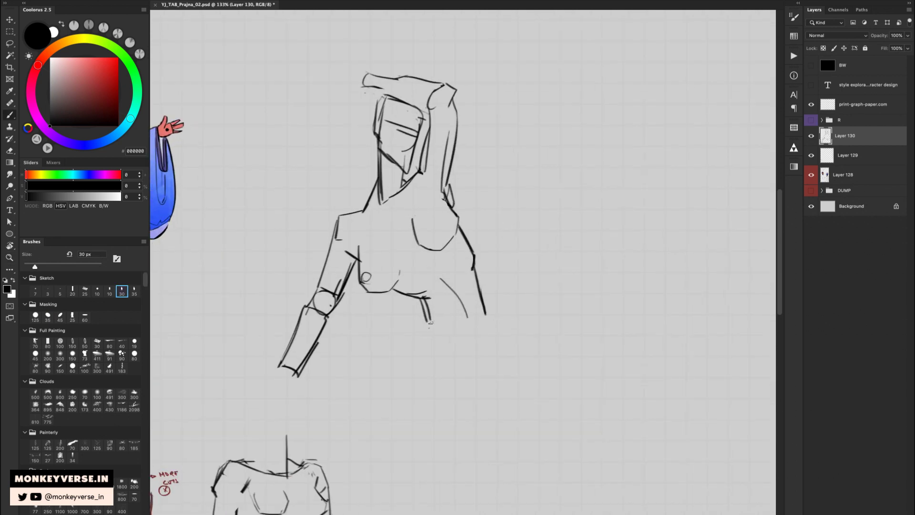
# - Draw the waist and lower pelvis edge, and add the left thigh's outer line running down from the hip
pyautogui.moveTo(426, 322)
pyautogui.mouseDown()
pyautogui.moveTo(477, 341)
pyautogui.moveTo(484, 304)
pyautogui.moveTo(488, 314)
pyautogui.mouseUp()
pyautogui.hotkey('ctrl', 'z')
pyautogui.moveTo(429, 324); pyautogui.dragTo(416, 389)
pyautogui.hotkey('ctrl', 'z')
pyautogui.hotkey('ctrl', 'z')
pyautogui.moveTo(423, 327); pyautogui.dragTo(412, 386)
# - Draw the right hip's curved outer contour, erasing and redrawing it, and add the inner thigh line
pyautogui.moveTo(488, 304); pyautogui.dragTo(515, 384)
pyautogui.hotkey('ctrl', 'z')
pyautogui.moveTo(490, 307); pyautogui.dragTo(515, 379)
pyautogui.hotkey('ctrl', 'z')
pyautogui.press('e')
pyautogui.moveTo(498, 348)
pyautogui.mouseDown()
pyautogui.moveTo(505, 294)
pyautogui.moveTo(470, 285)
pyautogui.moveTo(490, 267)
pyautogui.moveTo(521, 327)
pyautogui.mouseUp()
pyautogui.press('b')
pyautogui.press('e')
pyautogui.press('b')
pyautogui.press('e')
pyautogui.press('b')
pyautogui.moveTo(503, 267); pyautogui.dragTo(520, 324)
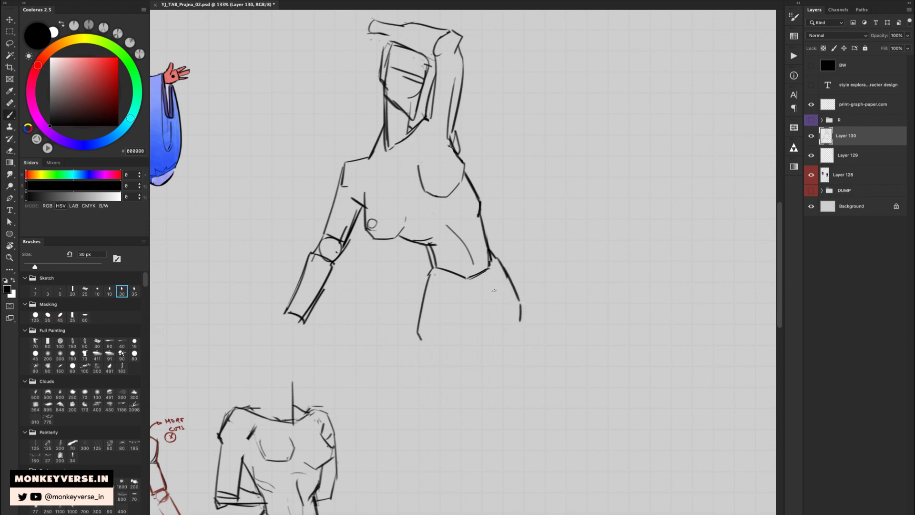
pyautogui.moveTo(489, 286)
pyautogui.mouseDown()
pyautogui.moveTo(501, 338)
pyautogui.moveTo(493, 323)
pyautogui.mouseUp()
pyautogui.press('super+z')
# - Draw the collar line from the left shoulder to the neck and add a small circle on the right breast
pyautogui.scroll(-2, 538, 276)
pyautogui.press('e')
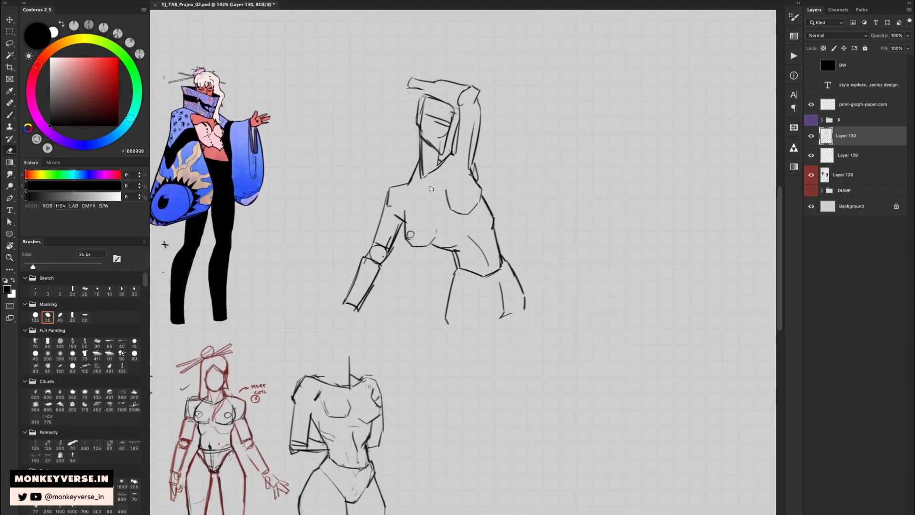
pyautogui.press('b')
pyautogui.moveTo(392, 190)
pyautogui.mouseDown()
pyautogui.moveTo(435, 179)
pyautogui.moveTo(447, 162)
pyautogui.mouseUp()
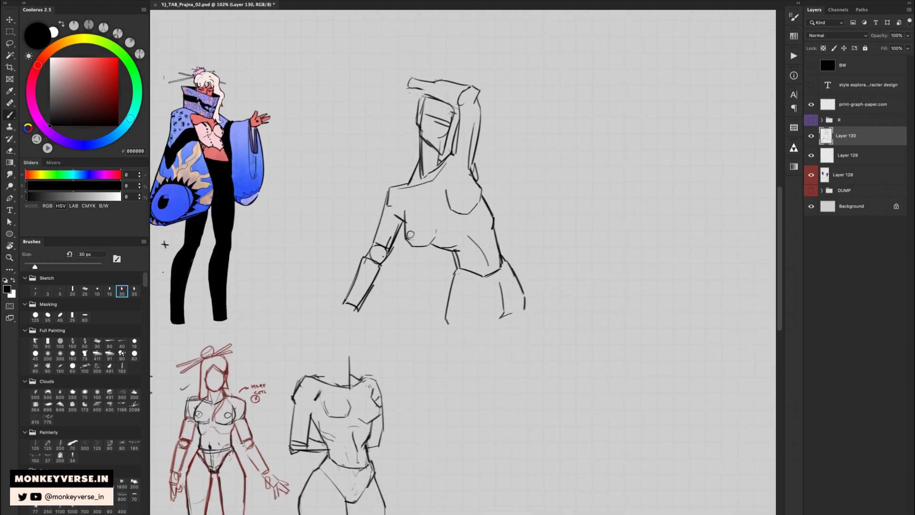
pyautogui.moveTo(457, 199)
pyautogui.mouseDown()
pyautogui.moveTo(467, 199)
pyautogui.moveTo(460, 192)
pyautogui.mouseUp()
# - Erase and redraw the right side contour between the breast and the hip as a cleaner line
pyautogui.press('e')
pyautogui.moveTo(484, 193)
pyautogui.mouseDown()
pyautogui.moveTo(500, 251)
pyautogui.moveTo(499, 242)
pyautogui.mouseUp()
pyautogui.press('b')
pyautogui.press('e')
pyautogui.press('b')
pyautogui.press('e')
pyautogui.moveTo(491, 231); pyautogui.dragTo(502, 255)
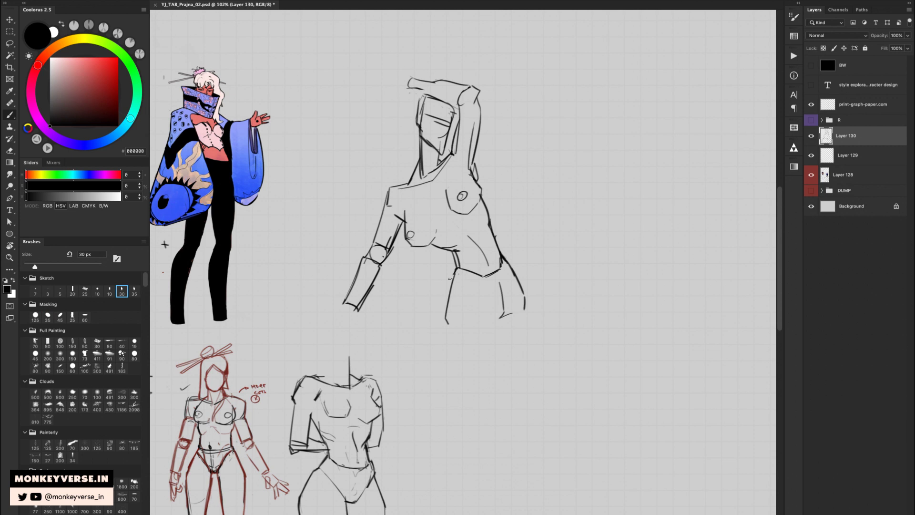
# - Draw the curved brief lines across the pelvis and erase the stray strokes at the crotch
pyautogui.moveTo(450, 278)
pyautogui.mouseDown()
pyautogui.moveTo(497, 313)
pyautogui.moveTo(507, 308)
pyautogui.moveTo(509, 261)
pyautogui.mouseUp()
pyautogui.press('e')
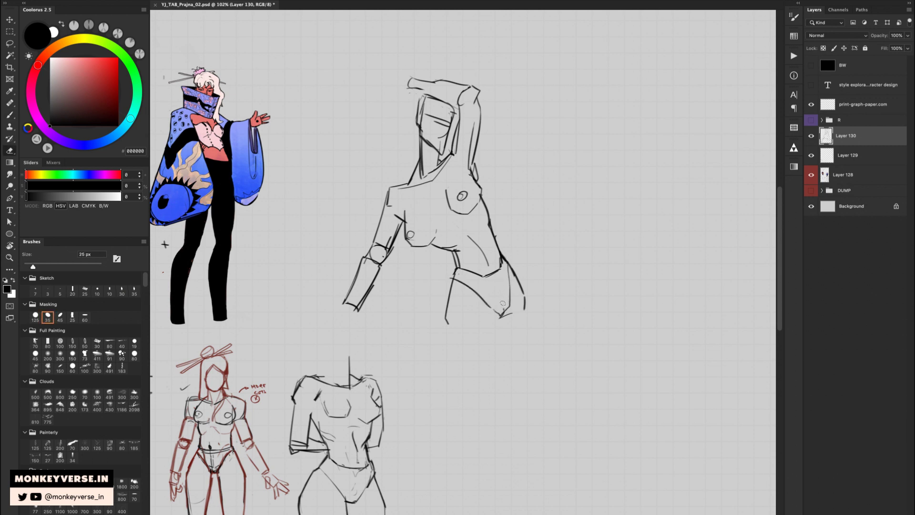
pyautogui.moveTo(503, 303); pyautogui.dragTo(503, 318)
pyautogui.press('b')
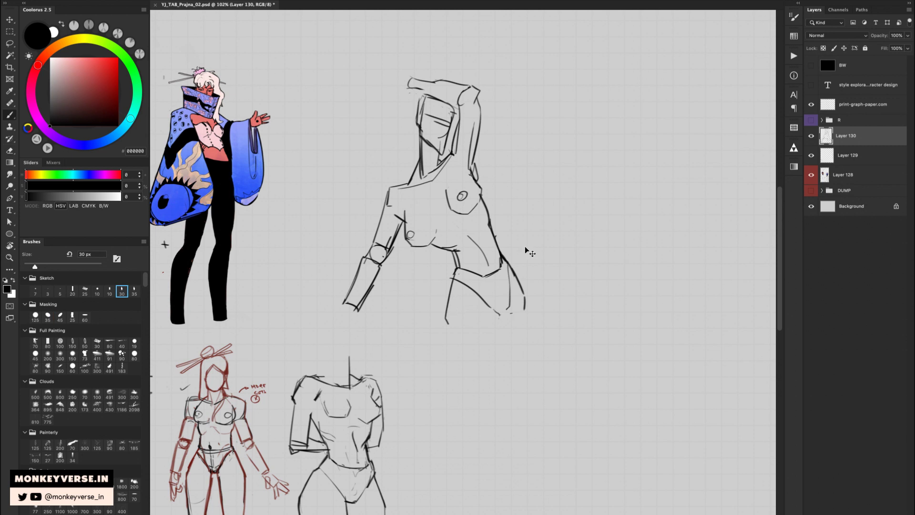
# - Flip the new figure horizontally
pyautogui.press('z')
pyautogui.moveTo(543, 233)
pyautogui.mouseDown()
pyautogui.moveTo(545, 155)
pyautogui.moveTo(437, 99)
pyautogui.moveTo(394, 168)
pyautogui.moveTo(376, 271)
pyautogui.moveTo(443, 340)
pyautogui.moveTo(599, 229)
pyautogui.mouseUp()
pyautogui.press('l')
pyautogui.hotkey('ctrl', 'd')
pyautogui.hotkey('ctrl', 'shift', 'h')
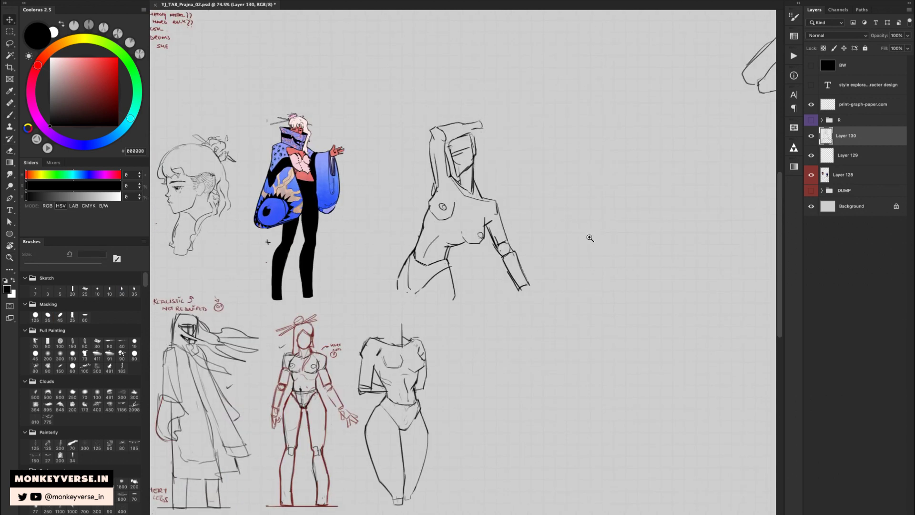
# - Lasso the lowered arm with its shoulder and breast, nudge it slightly up and left toward the torso, and deselect
pyautogui.press('z')
pyautogui.click(590, 238)
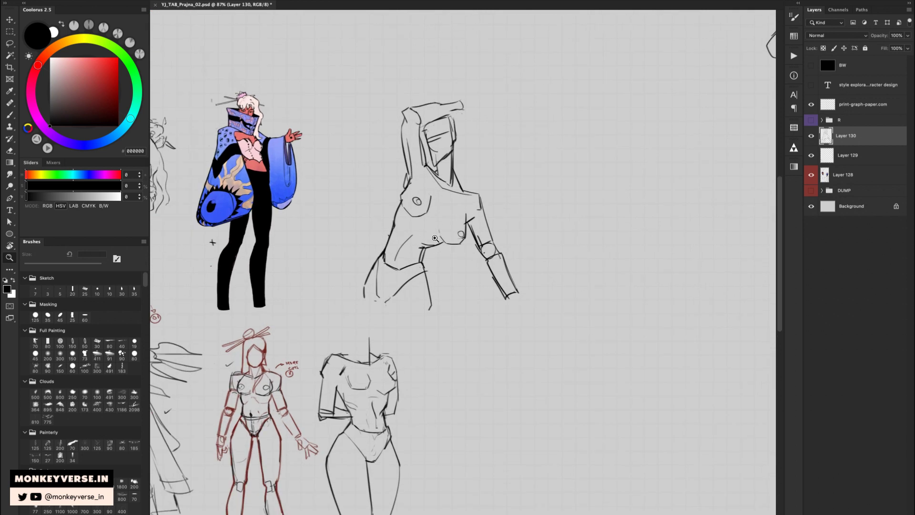
pyautogui.press('l')
pyautogui.moveTo(474, 184)
pyautogui.mouseDown()
pyautogui.moveTo(439, 215)
pyautogui.moveTo(552, 294)
pyautogui.mouseUp()
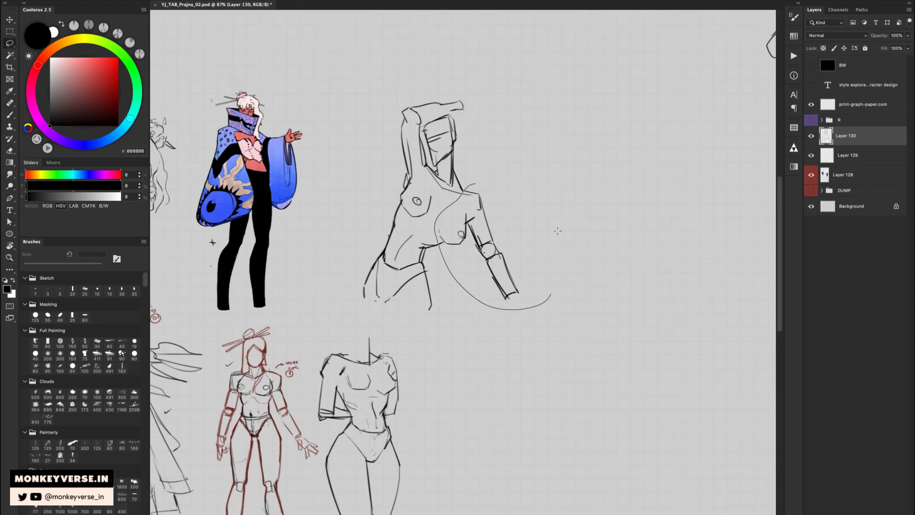
pyautogui.moveTo(558, 231); pyautogui.dragTo(477, 185)
pyautogui.press('v')
pyautogui.moveTo(499, 234); pyautogui.dragTo(492, 231)
pyautogui.hotkey('ctrl', 'd')
# - Retouch the crease under the right breast, and lasso the upper body and nudge it down and slightly left
pyautogui.press('e')
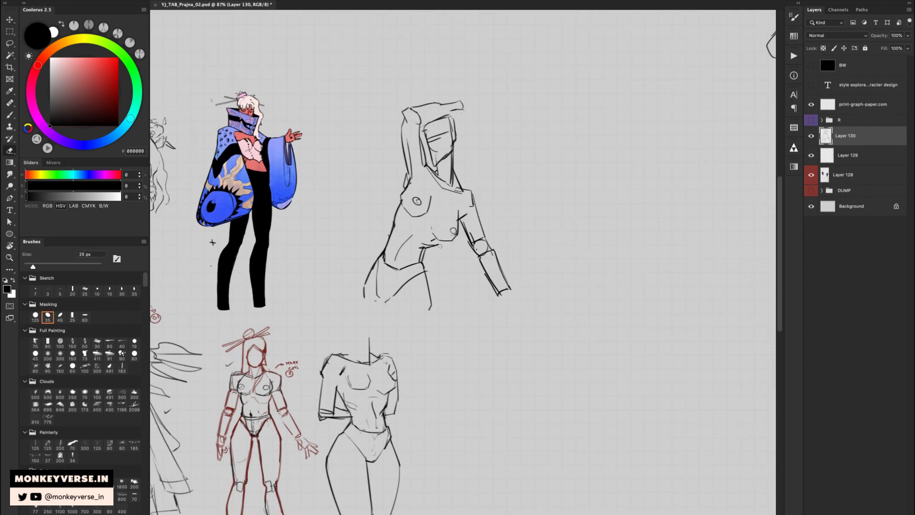
pyautogui.press('b')
pyautogui.press('l')
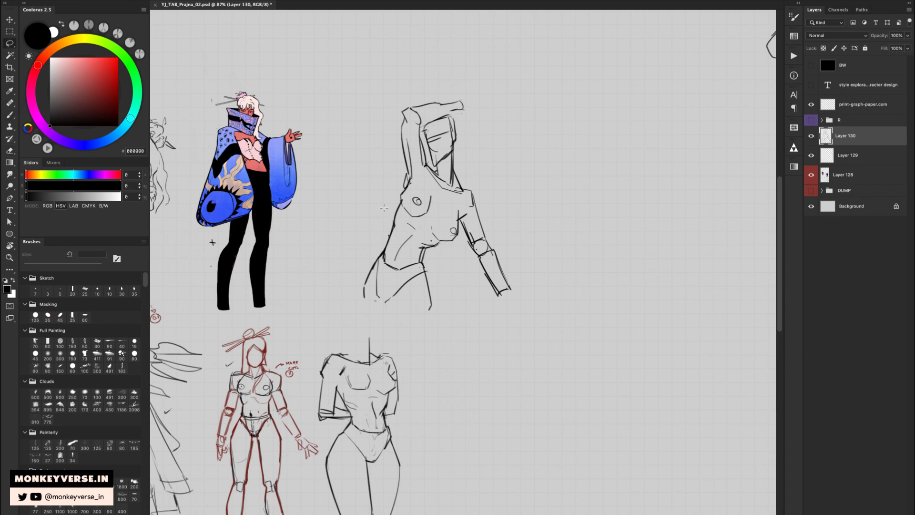
pyautogui.moveTo(406, 222)
pyautogui.mouseDown()
pyautogui.moveTo(583, 153)
pyautogui.moveTo(452, 292)
pyautogui.moveTo(422, 220)
pyautogui.mouseUp()
pyautogui.press('v')
pyautogui.moveTo(432, 209); pyautogui.dragTo(428, 216)
pyautogui.hotkey('ctrl', 'd')
# - Lasso the head, shift it slightly down and to the left, and deselect
pyautogui.press('l')
pyautogui.moveTo(473, 149)
pyautogui.mouseDown()
pyautogui.moveTo(424, 169)
pyautogui.moveTo(424, 154)
pyautogui.moveTo(435, 148)
pyautogui.moveTo(424, 127)
pyautogui.moveTo(461, 134)
pyautogui.moveTo(430, 147)
pyautogui.moveTo(432, 174)
pyautogui.moveTo(426, 169)
pyautogui.moveTo(441, 169)
pyautogui.moveTo(420, 175)
pyautogui.moveTo(438, 169)
pyautogui.moveTo(434, 163)
pyautogui.moveTo(437, 177)
pyautogui.mouseUp()
pyautogui.hotkey('ctrl', 'd')
pyautogui.press('v')
pyautogui.hotkey('ctrl', 'd')
# - Erase the old face lines and redraw the face as a smaller, simpler outline
pyautogui.press('e')
pyautogui.press('b')
pyautogui.press('e')
pyautogui.press('b')
pyautogui.press('e')
pyautogui.moveTo(444, 138)
pyautogui.mouseDown()
pyautogui.moveTo(450, 152)
pyautogui.moveTo(477, 135)
pyautogui.moveTo(424, 165)
pyautogui.mouseUp()
pyautogui.press('b')
# - Select the hair outline, move it down to fit the smaller head, and deselect
pyautogui.press('l')
pyautogui.press('v')
pyautogui.moveTo(436, 123); pyautogui.dragTo(436, 135)
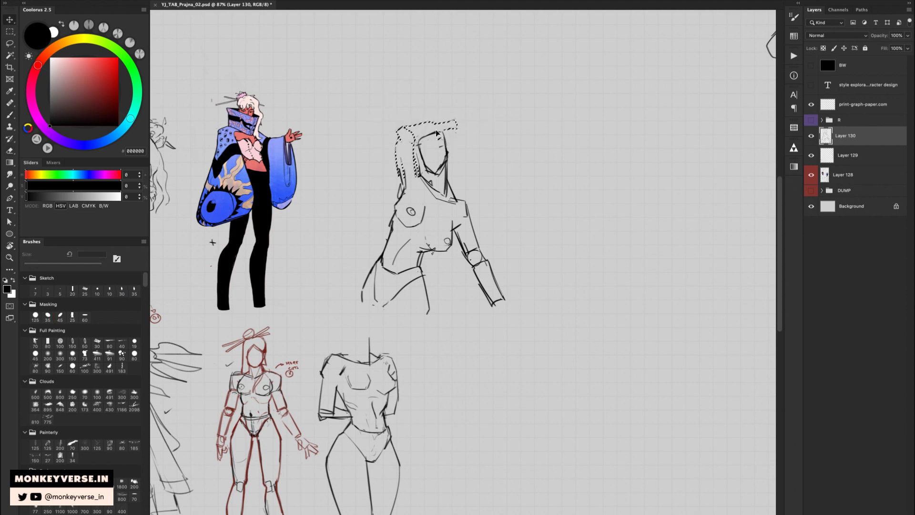
pyautogui.hotkey('ctrl', 'd')
# - Add a short rib line below the left breast and erase part of the abdomen line
pyautogui.press('e')
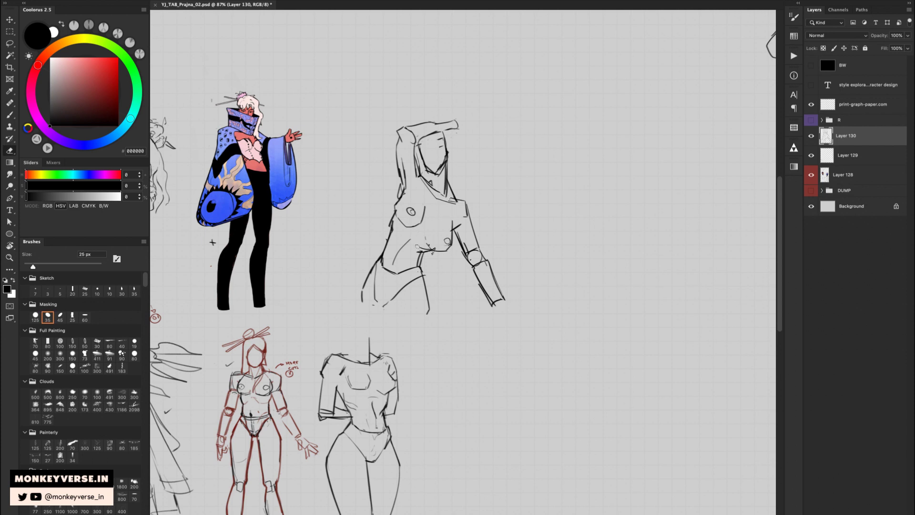
pyautogui.press('b')
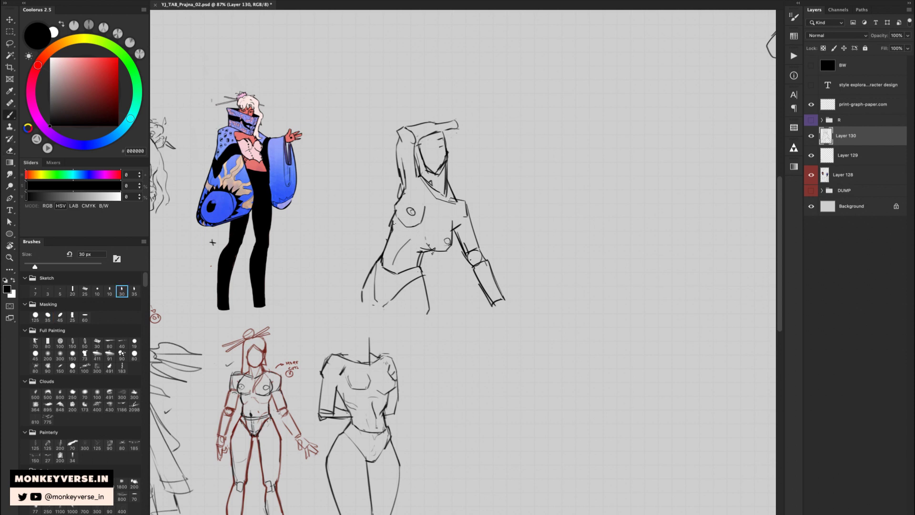
pyautogui.moveTo(394, 224)
pyautogui.mouseDown()
pyautogui.moveTo(424, 246)
pyautogui.moveTo(447, 227)
pyautogui.moveTo(424, 244)
pyautogui.mouseUp()
pyautogui.press('e')
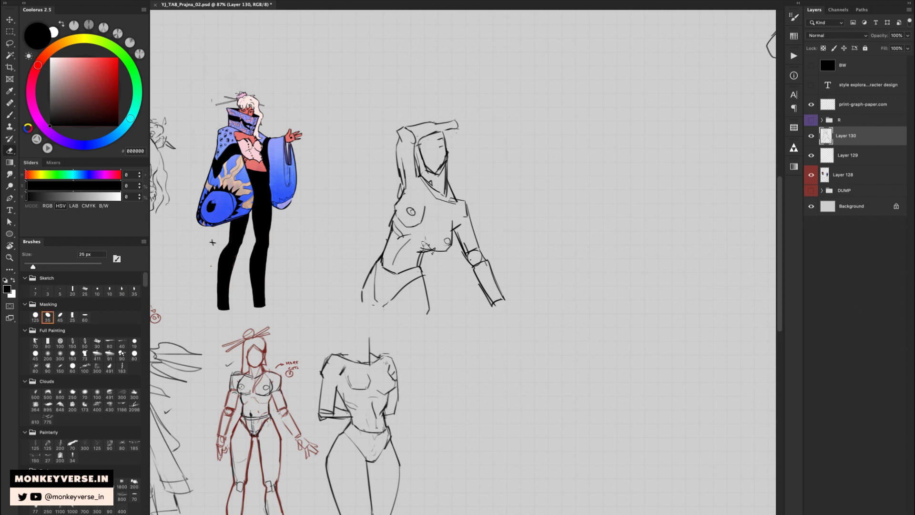
pyautogui.press('b')
pyautogui.press('e')
# - Redraw the lower abdomen line as a short stroke above the hip and clean up the waist lines
pyautogui.press('b')
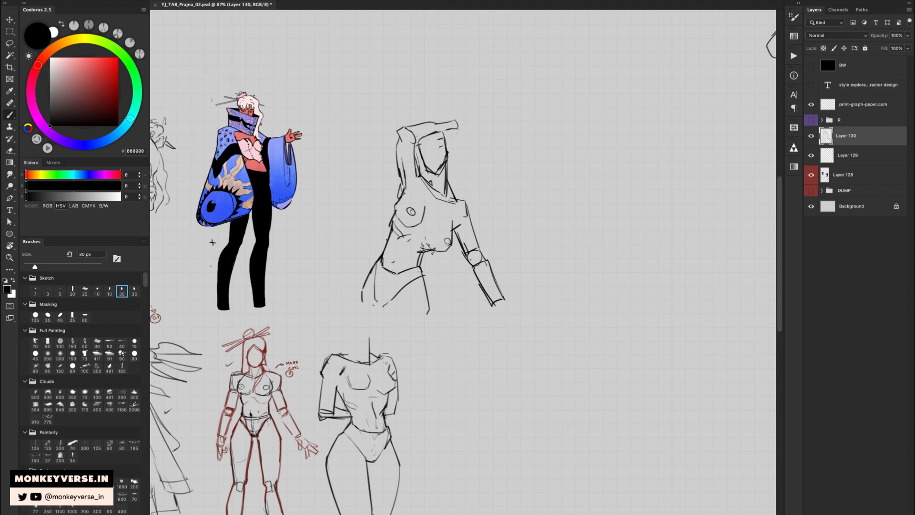
pyautogui.moveTo(395, 259); pyautogui.dragTo(401, 247)
pyautogui.press('e')
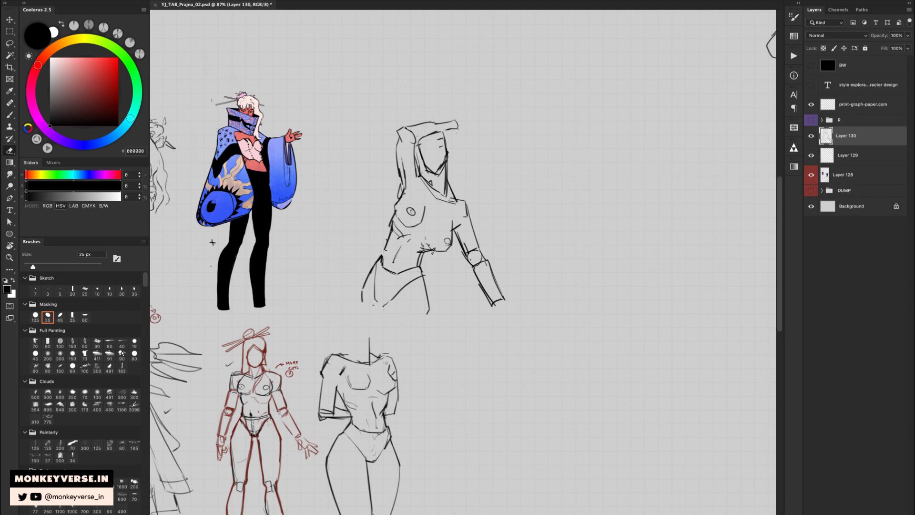
pyautogui.press('b')
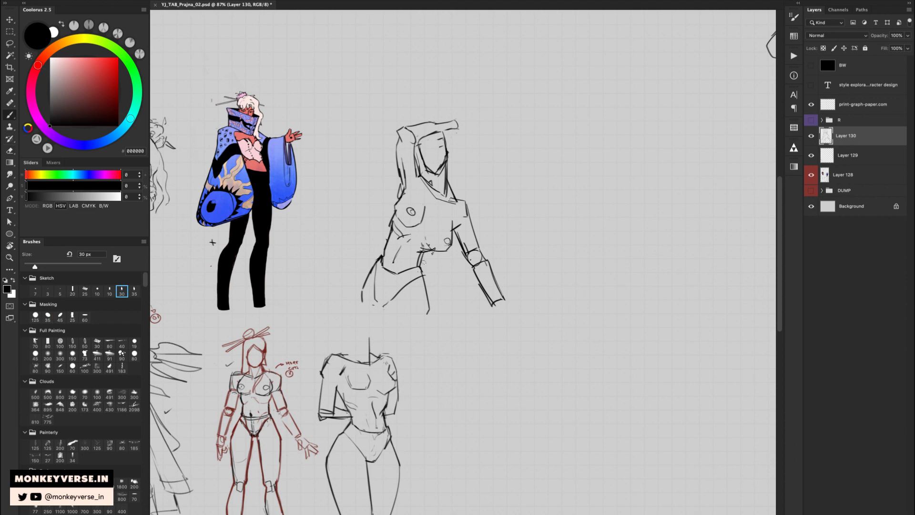
pyautogui.press('e')
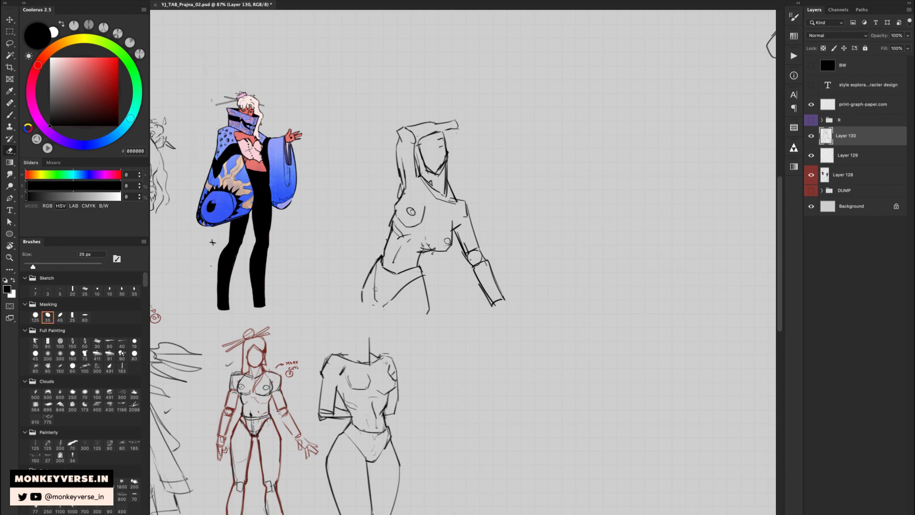
pyautogui.press('b')
pyautogui.moveTo(405, 267)
pyautogui.mouseDown()
pyautogui.moveTo(373, 328)
pyautogui.moveTo(496, 215)
pyautogui.moveTo(475, 209)
pyautogui.moveTo(419, 276)
pyautogui.mouseUp()
pyautogui.hotkey('ctrl', 'z')
pyautogui.hotkey('ctrl', 'z')
# - Move the whole figure up and to the right to make room for the legs
pyautogui.press('v')
pyautogui.press('b')
pyautogui.hotkey('ctrl', 'z')
# - Draw the right thigh extending diagonally down to the left from the hip, closed at the knee
pyautogui.moveTo(465, 214); pyautogui.dragTo(419, 276)
pyautogui.hotkey('ctrl', 'z')
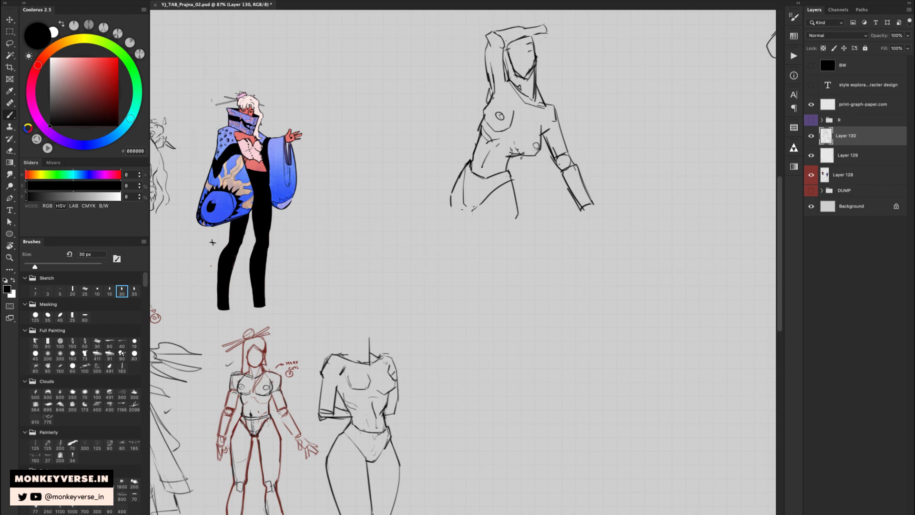
pyautogui.moveTo(475, 206); pyautogui.dragTo(421, 273)
pyautogui.moveTo(443, 280)
pyautogui.mouseDown()
pyautogui.moveTo(518, 224)
pyautogui.moveTo(520, 207)
pyautogui.mouseUp()
pyautogui.press('e')
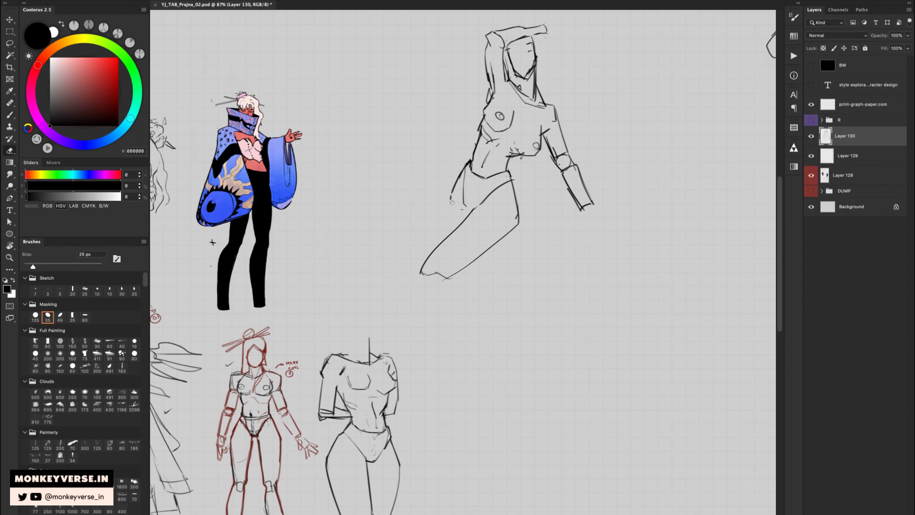
# - Replace the left hip curve with a thigh stretching out sideways to the left, and redraw the brief's side line
pyautogui.press('b')
pyautogui.moveTo(459, 176)
pyautogui.mouseDown()
pyautogui.moveTo(462, 169)
pyautogui.moveTo(369, 196)
pyautogui.moveTo(366, 221)
pyautogui.moveTo(361, 211)
pyautogui.moveTo(362, 221)
pyautogui.moveTo(396, 225)
pyautogui.moveTo(449, 211)
pyautogui.mouseUp()
pyautogui.press('e')
pyautogui.press('b')
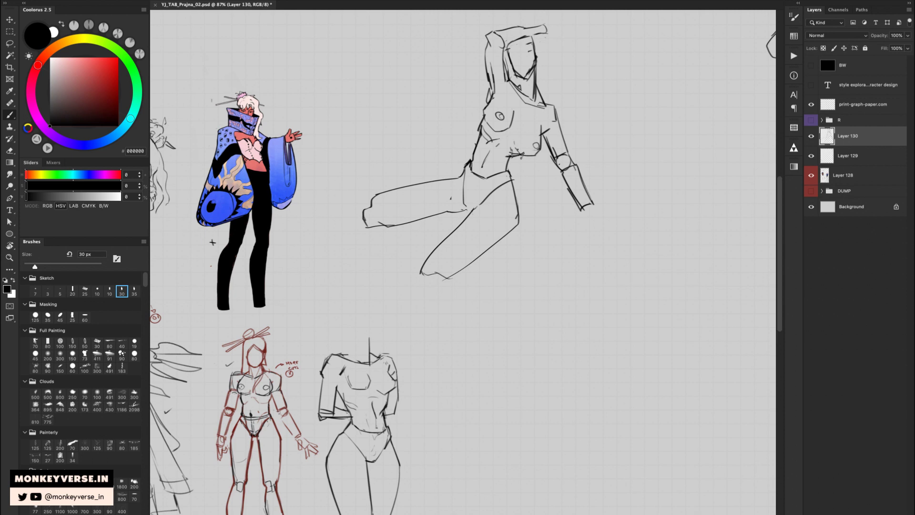
pyautogui.moveTo(467, 172); pyautogui.dragTo(463, 206)
# - Enlarge the eraser to 35 px, erase the long hair beside the face, and start replacing it with arm lines
pyautogui.scroll(2, 506, 181)
pyautogui.press('e')
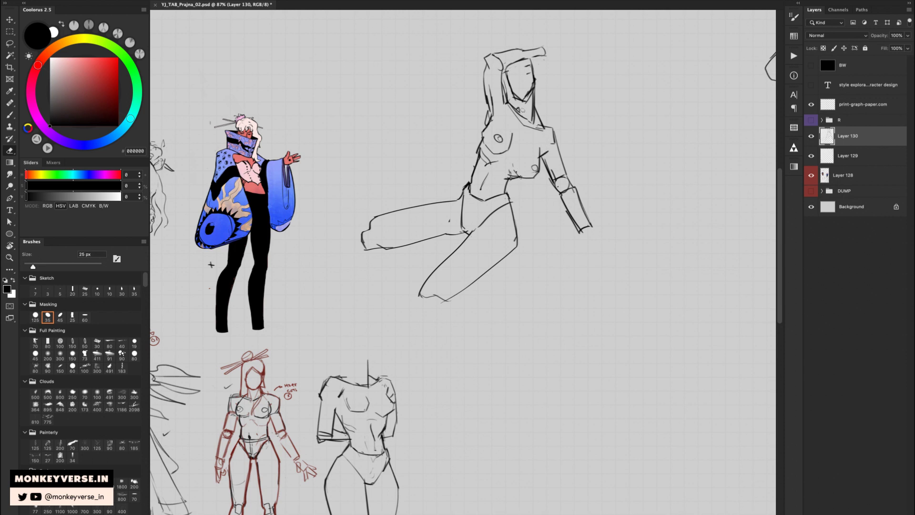
pyautogui.press(']')
pyautogui.press(']')
pyautogui.moveTo(486, 71); pyautogui.dragTo(484, 121)
pyautogui.press('b')
pyautogui.press('e')
pyautogui.moveTo(502, 72); pyautogui.dragTo(511, 108)
pyautogui.press('b')
# - Erase the remaining hair top and draw a raised arm beside the head with a rounded elbow
pyautogui.press('e')
pyautogui.moveTo(485, 54)
pyautogui.mouseDown()
pyautogui.moveTo(507, 89)
pyautogui.moveTo(492, 97)
pyautogui.moveTo(508, 96)
pyautogui.mouseUp()
pyautogui.press('b')
pyautogui.moveTo(495, 55)
pyautogui.mouseDown()
pyautogui.moveTo(503, 61)
pyautogui.moveTo(507, 50)
pyautogui.moveTo(507, 88)
pyautogui.moveTo(506, 66)
pyautogui.moveTo(535, 49)
pyautogui.mouseUp()
pyautogui.press('e')
pyautogui.press('b')
pyautogui.press('e')
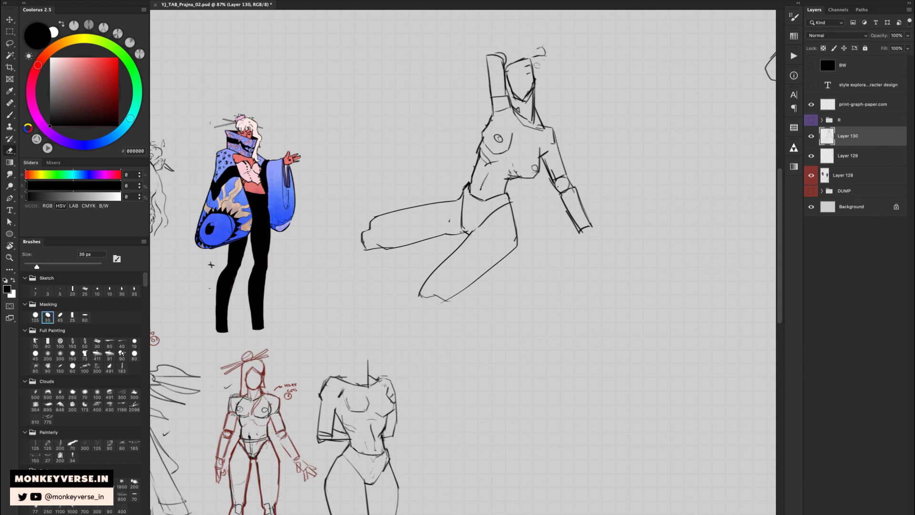
# - Flip the figure horizontally and erase excess lines where the raised arm meets the shoulder
pyautogui.hotkey('ctrl', 'shift', 'h')
pyautogui.press('b')
pyautogui.press('e')
pyautogui.moveTo(454, 108)
pyautogui.mouseDown()
pyautogui.moveTo(445, 108)
pyautogui.moveTo(442, 135)
pyautogui.mouseUp()
pyautogui.press('b')
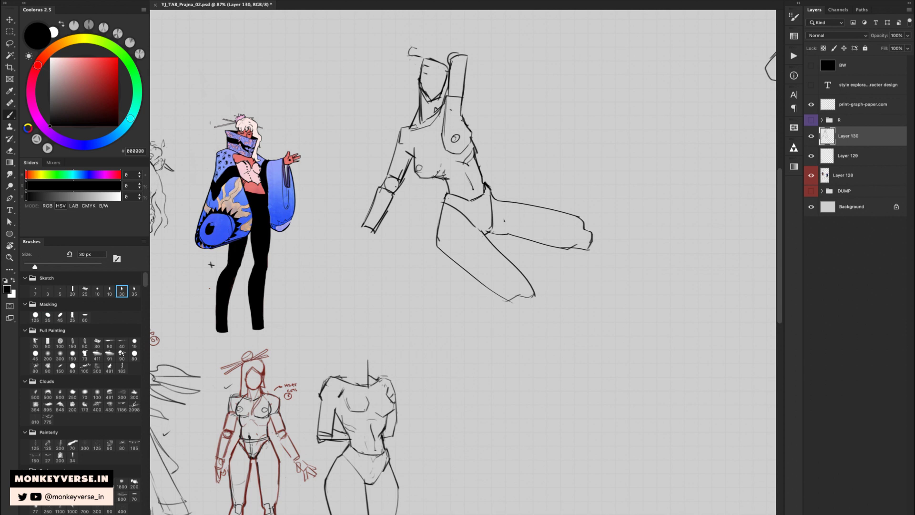
# - Erase the face and remaining hair, leaving only rough neck lines above the shoulders
pyautogui.press('e')
pyautogui.moveTo(416, 94)
pyautogui.mouseDown()
pyautogui.moveTo(413, 121)
pyautogui.moveTo(421, 96)
pyautogui.moveTo(420, 124)
pyautogui.moveTo(438, 111)
pyautogui.moveTo(433, 120)
pyautogui.mouseUp()
pyautogui.press('b')
pyautogui.press('e')
pyautogui.press('b')
pyautogui.press('e')
pyautogui.moveTo(426, 76)
pyautogui.mouseDown()
pyautogui.moveTo(435, 58)
pyautogui.moveTo(439, 97)
pyautogui.moveTo(445, 68)
pyautogui.moveTo(423, 56)
pyautogui.moveTo(438, 70)
pyautogui.mouseUp()
pyautogui.press('b')
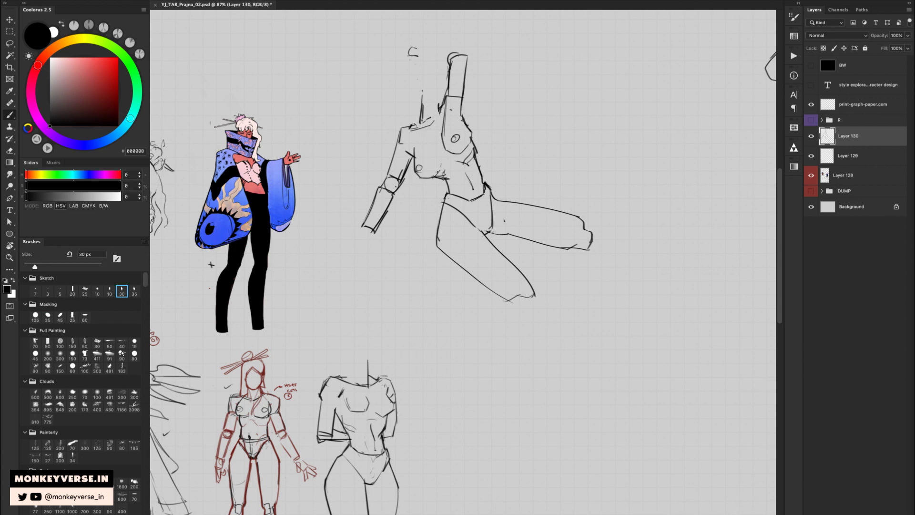
# - Redraw the left shoulder and upper arm contours, and refine the collar and neck lines
pyautogui.moveTo(405, 127)
pyautogui.mouseDown()
pyautogui.moveTo(420, 121)
pyautogui.moveTo(395, 146)
pyautogui.moveTo(387, 178)
pyautogui.mouseUp()
pyautogui.press('e')
pyautogui.press('b')
pyautogui.moveTo(404, 147)
pyautogui.mouseDown()
pyautogui.moveTo(457, 122)
pyautogui.moveTo(409, 132)
pyautogui.moveTo(424, 120)
pyautogui.mouseUp()
pyautogui.press('e')
pyautogui.press('b')
pyautogui.press('e')
pyautogui.press('b')
pyautogui.press('e')
pyautogui.press('b')
pyautogui.moveTo(423, 123); pyautogui.dragTo(422, 114)
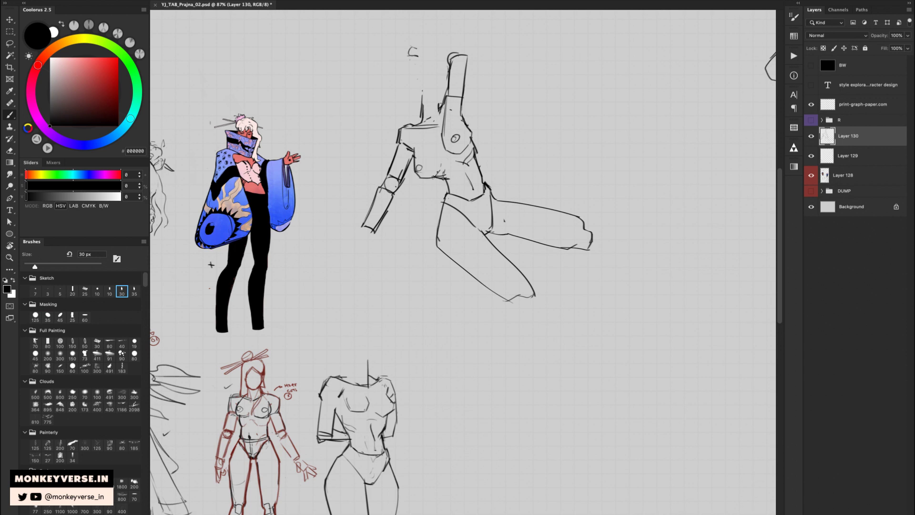
# - Erase the leftover hair mark beside the head area and the inner line at the base of the raised arm
pyautogui.press('e')
pyautogui.moveTo(420, 50); pyautogui.dragTo(409, 53)
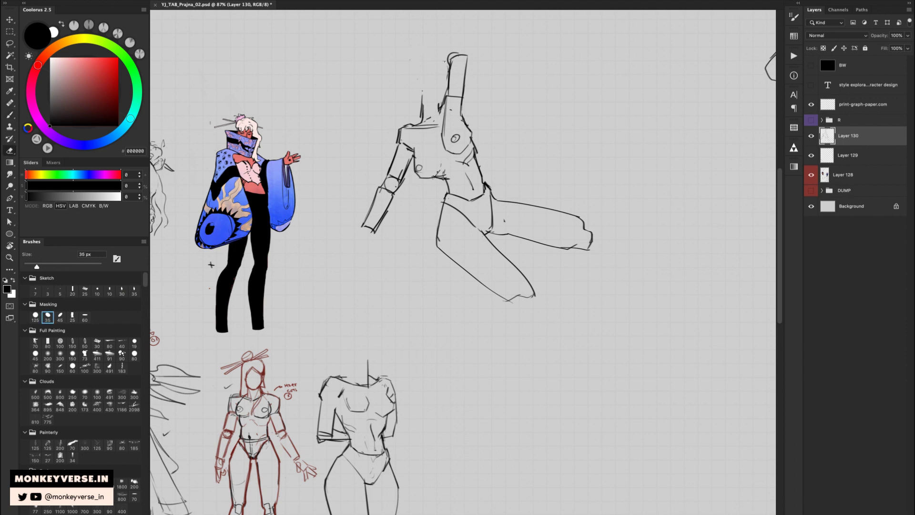
pyautogui.press('b')
pyautogui.press('e')
pyautogui.moveTo(450, 102)
pyautogui.mouseDown()
pyautogui.moveTo(449, 87)
pyautogui.moveTo(442, 114)
pyautogui.mouseUp()
# - Redraw the raised arm's contours as continuous lines running from the elbow into the shoulder
pyautogui.press('b')
pyautogui.press('e')
pyautogui.press('b')
pyautogui.moveTo(455, 61); pyautogui.dragTo(466, 123)
pyautogui.press('e')
pyautogui.press('b')
# - Sketch a new head with an ear beside the raised arm and a short forearm bending over it, erasing overlaps
pyautogui.press('e')
pyautogui.moveTo(457, 79); pyautogui.dragTo(432, 67)
pyautogui.press('b')
pyautogui.moveTo(434, 59)
pyautogui.mouseDown()
pyautogui.moveTo(450, 54)
pyautogui.moveTo(448, 72)
pyautogui.moveTo(445, 53)
pyautogui.moveTo(419, 109)
pyautogui.mouseUp()
pyautogui.press('e')
pyautogui.moveTo(419, 72)
pyautogui.mouseDown()
pyautogui.moveTo(428, 65)
pyautogui.moveTo(418, 99)
pyautogui.moveTo(419, 74)
pyautogui.moveTo(434, 72)
pyautogui.moveTo(443, 95)
pyautogui.mouseUp()
pyautogui.press('b')
pyautogui.press('e')
pyautogui.press('b')
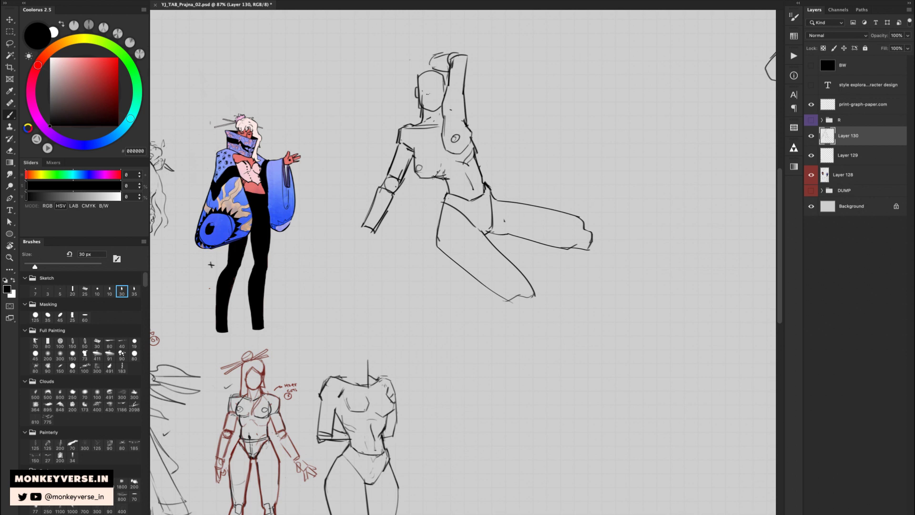
# - Mirror the seated figure, nudge the lowered arm closer to the torso, and mirror the figure back
pyautogui.press('super+shift+h')
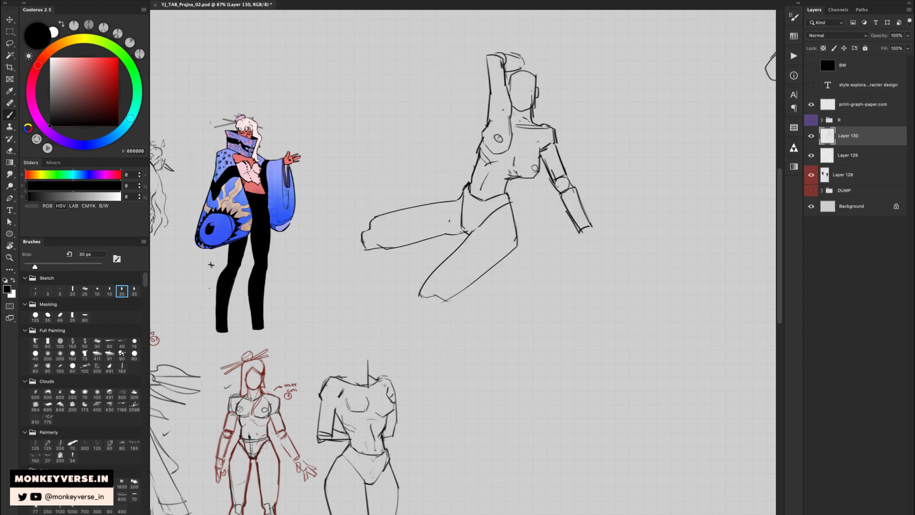
pyautogui.press('l')
pyautogui.moveTo(550, 117)
pyautogui.mouseDown()
pyautogui.moveTo(515, 153)
pyautogui.moveTo(512, 180)
pyautogui.moveTo(629, 182)
pyautogui.moveTo(620, 128)
pyautogui.mouseUp()
pyautogui.press('v')
pyautogui.moveTo(577, 187); pyautogui.dragTo(571, 185)
pyautogui.hotkey('ctrl', 'shift', 'h')
pyautogui.press('b')
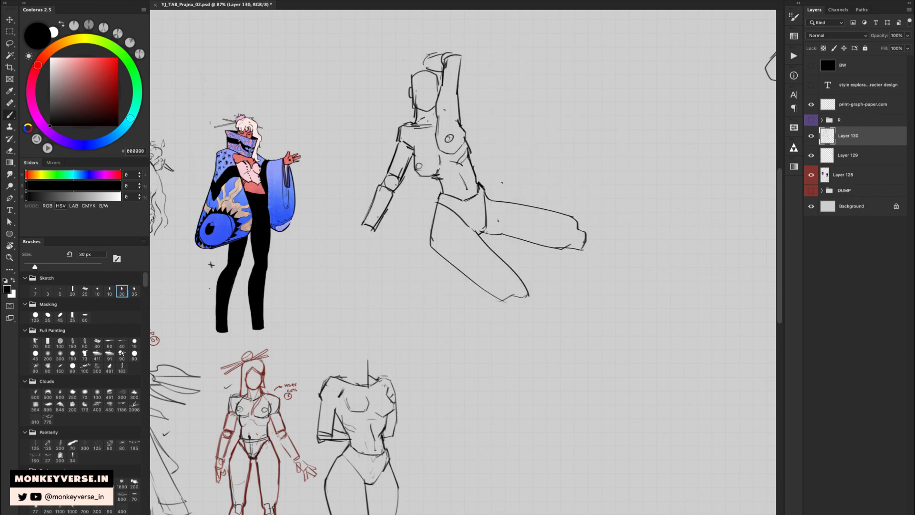
# - Erase and redraw the chest contour and the waist line on the side of the lowered arm
pyautogui.press('e')
pyautogui.press('b')
pyautogui.press('e')
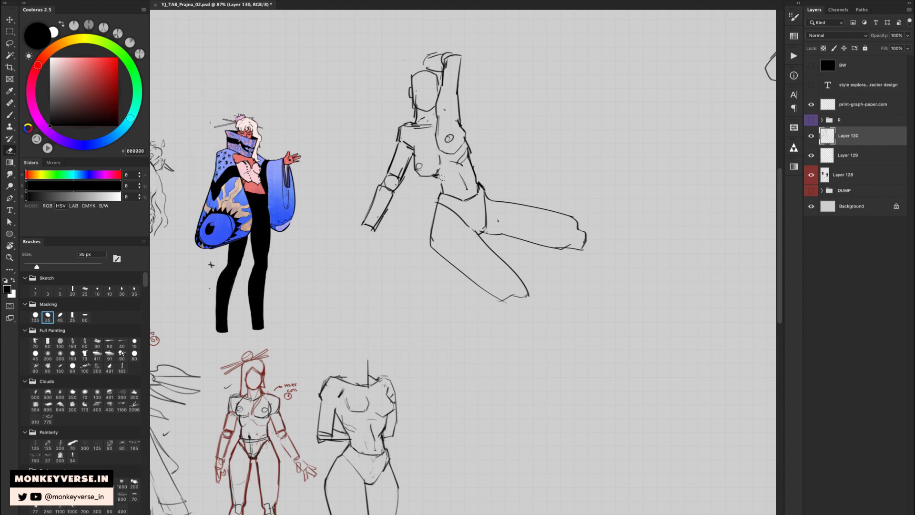
pyautogui.press('b')
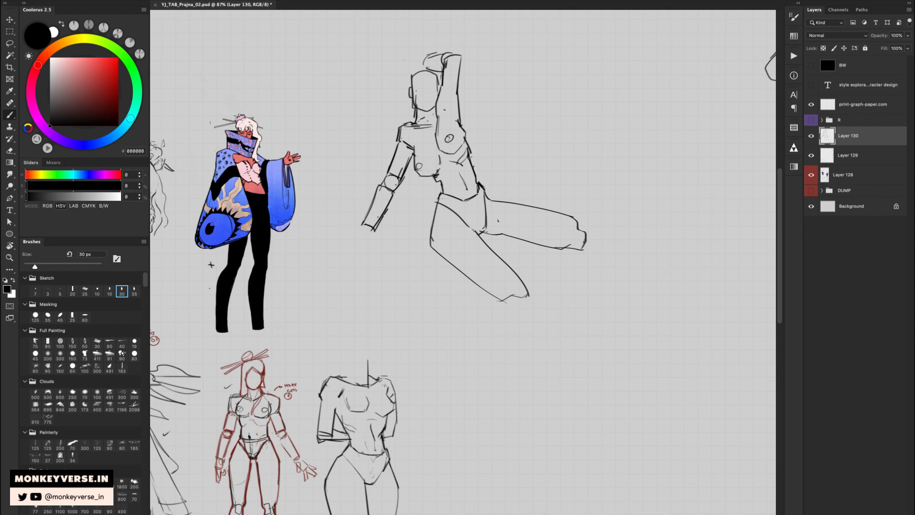
pyautogui.press('e')
pyautogui.moveTo(425, 159)
pyautogui.mouseDown()
pyautogui.moveTo(420, 174)
pyautogui.moveTo(444, 164)
pyautogui.moveTo(443, 188)
pyautogui.mouseUp()
pyautogui.press('b')
pyautogui.press('e')
pyautogui.press('b')
pyautogui.press('e')
pyautogui.press('b')
# - Select the hips and both legs of the seated figure and nudge them slightly up towards the torso
pyautogui.press('l')
pyautogui.moveTo(494, 172)
pyautogui.mouseDown()
pyautogui.moveTo(384, 265)
pyautogui.moveTo(579, 188)
pyautogui.mouseUp()
pyautogui.press('v')
pyautogui.moveTo(533, 232); pyautogui.dragTo(530, 225)
pyautogui.press('super+d')
# - Clean up the waist edge above the hip and touch up the breast detail beside the lowered arm
pyautogui.press('e')
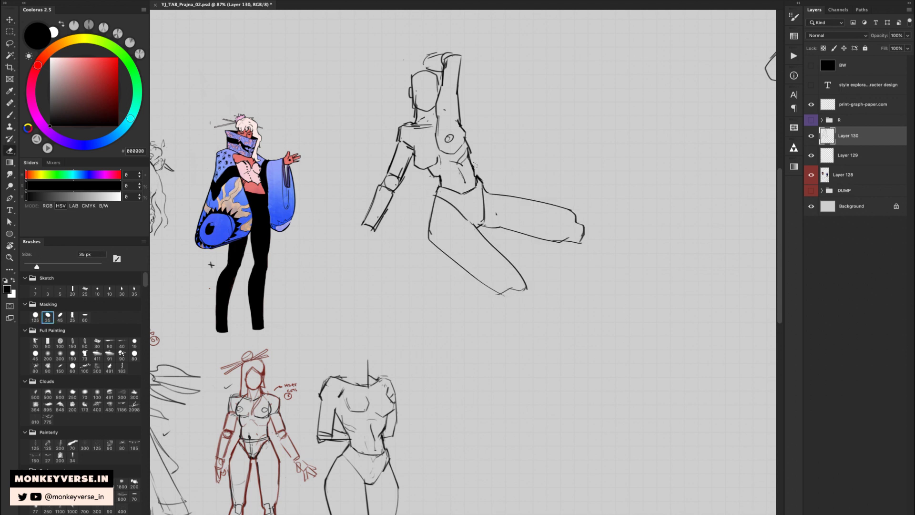
pyautogui.moveTo(475, 160)
pyautogui.mouseDown()
pyautogui.moveTo(483, 178)
pyautogui.moveTo(475, 172)
pyautogui.moveTo(476, 182)
pyautogui.mouseUp()
pyautogui.press('b')
pyautogui.press('super+z')
pyautogui.press('super+z')
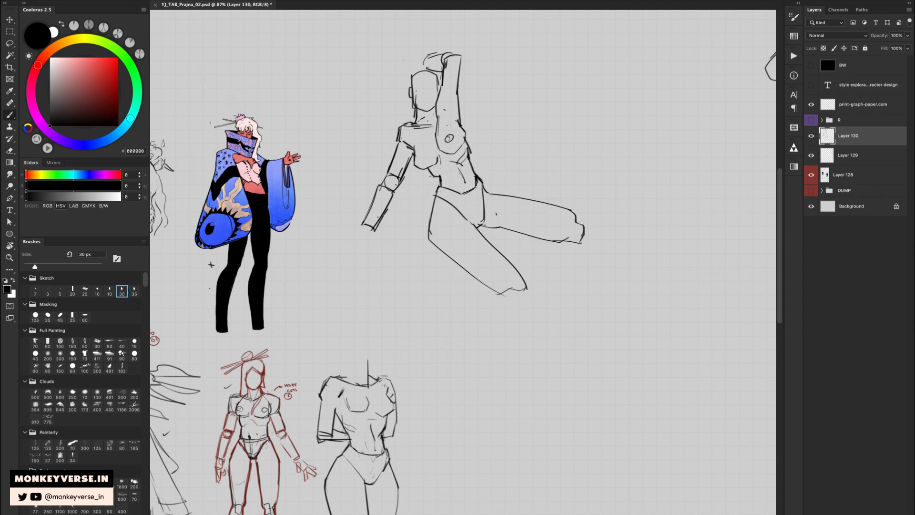
pyautogui.press('e')
pyautogui.press('b')
pyautogui.press('e')
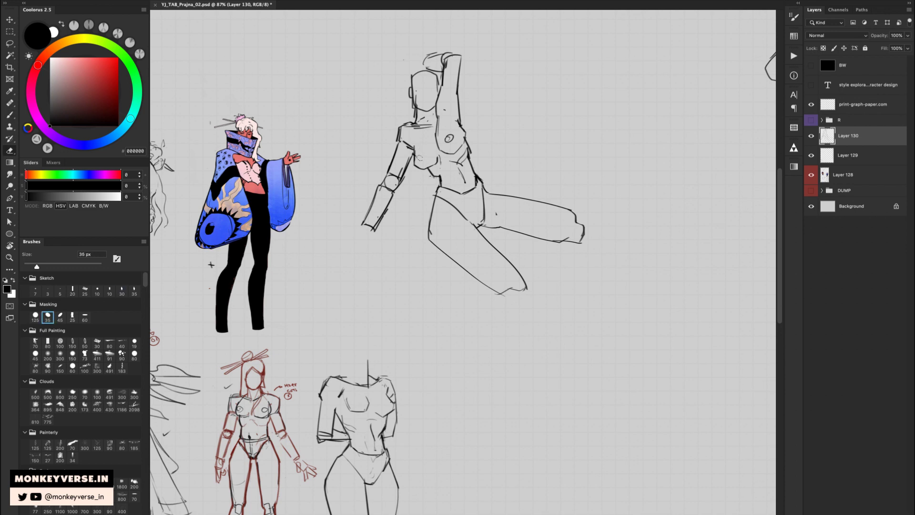
# - Mirror the seated figure, draw a brow guide across the face, and rework the raised arm's contour towards the chest
pyautogui.press('super+shift+h')
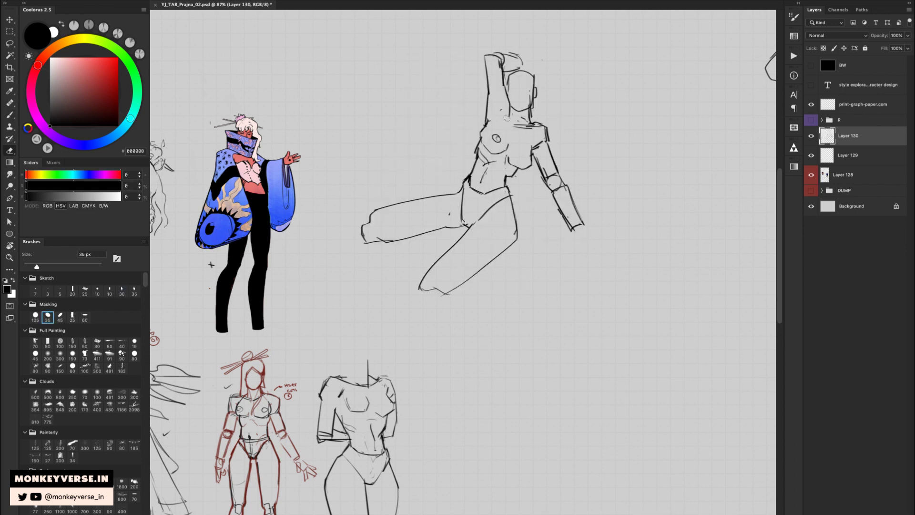
pyautogui.press('b')
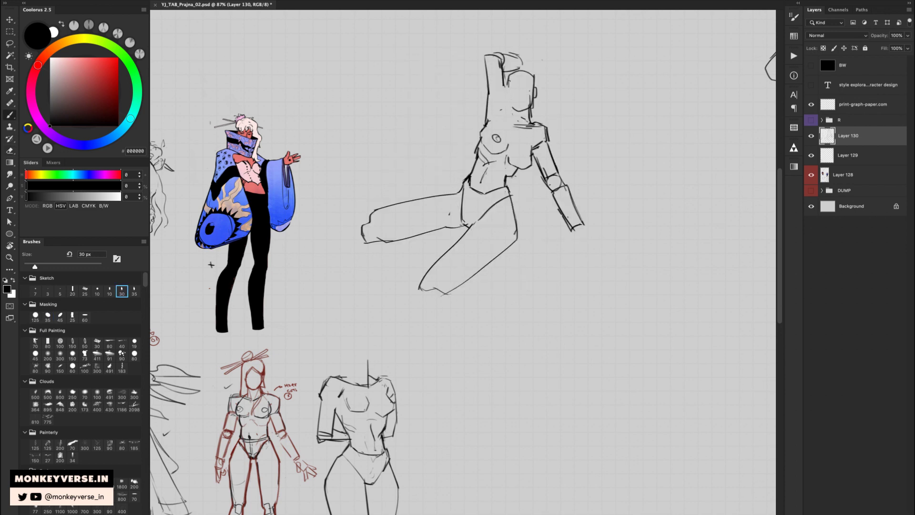
pyautogui.moveTo(508, 80)
pyautogui.mouseDown()
pyautogui.moveTo(511, 110)
pyautogui.moveTo(529, 108)
pyautogui.moveTo(534, 86)
pyautogui.mouseUp()
pyautogui.moveTo(509, 94)
pyautogui.mouseDown()
pyautogui.moveTo(531, 93)
pyautogui.moveTo(477, 34)
pyautogui.moveTo(517, 70)
pyautogui.moveTo(490, 98)
pyautogui.moveTo(489, 123)
pyautogui.mouseUp()
# - Shorten the raised arm by moving its elbow down closer to the head, and clean up the joining lines
pyautogui.press('e')
pyautogui.press('l')
pyautogui.press('v')
pyautogui.press('e')
pyautogui.press('b')
pyautogui.press('e')
pyautogui.press('b')
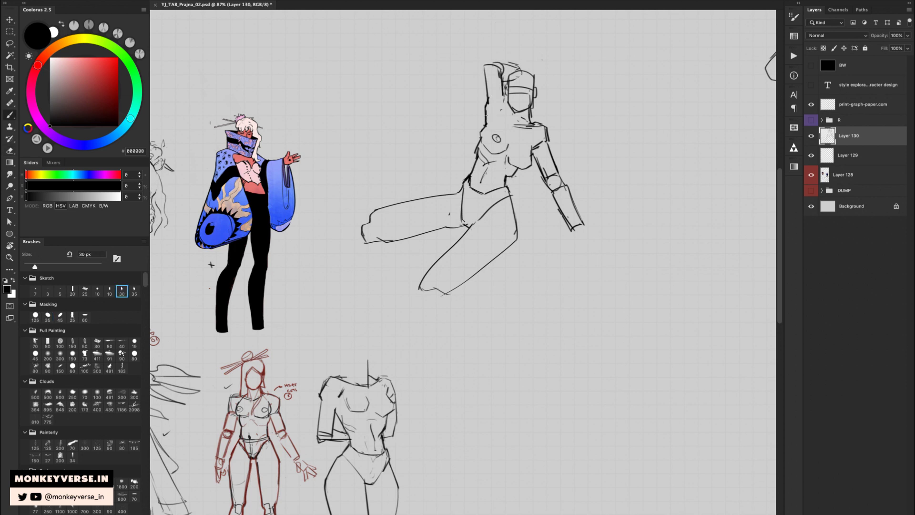
# - Clean up the inside of the head and draw a vertical centre guide down the face
pyautogui.press('e')
pyautogui.moveTo(515, 83); pyautogui.dragTo(520, 110)
pyautogui.press('b')
# - Erase and redraw the hip and brief lines where the thighs meet the torso
pyautogui.press('e')
pyautogui.moveTo(465, 191); pyautogui.dragTo(460, 226)
pyautogui.press('b')
pyautogui.moveTo(483, 214)
pyautogui.mouseDown()
pyautogui.moveTo(512, 196)
pyautogui.moveTo(513, 208)
pyautogui.moveTo(485, 211)
pyautogui.moveTo(492, 191)
pyautogui.moveTo(504, 191)
pyautogui.moveTo(487, 175)
pyautogui.moveTo(481, 182)
pyautogui.mouseUp()
pyautogui.press('e')
pyautogui.press('b')
pyautogui.press('e')
pyautogui.press('b')
pyautogui.press('e')
# - Redraw the rib and abdomen lines below the chest and erase the excess strokes
pyautogui.press('b')
pyautogui.moveTo(513, 139)
pyautogui.mouseDown()
pyautogui.moveTo(478, 188)
pyautogui.moveTo(485, 163)
pyautogui.mouseUp()
pyautogui.press('e')
pyautogui.press('b')
pyautogui.press('e')
pyautogui.press('b')
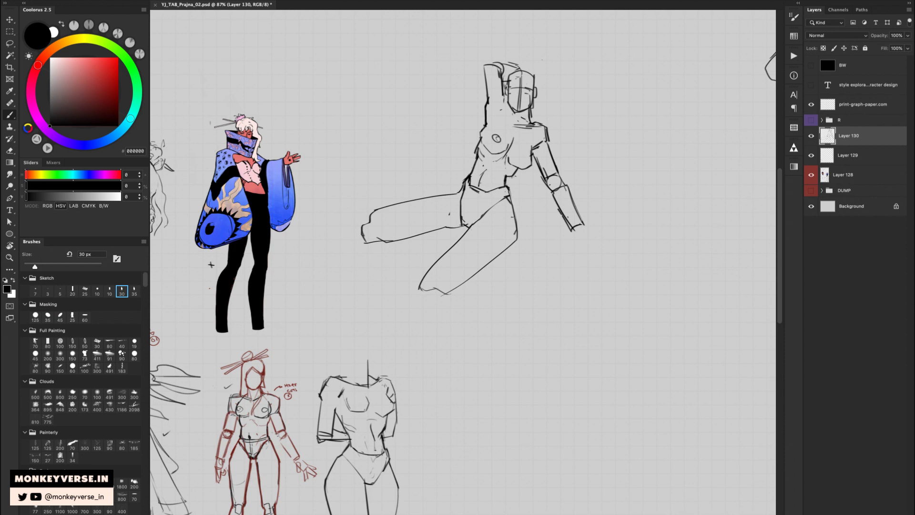
# - Redraw the near thigh's contour with a rounded knee end and remove the guide stroke beneath it
pyautogui.moveTo(509, 188)
pyautogui.mouseDown()
pyautogui.moveTo(521, 232)
pyautogui.moveTo(531, 216)
pyautogui.moveTo(495, 266)
pyautogui.mouseUp()
pyautogui.press('z')
pyautogui.press('b')
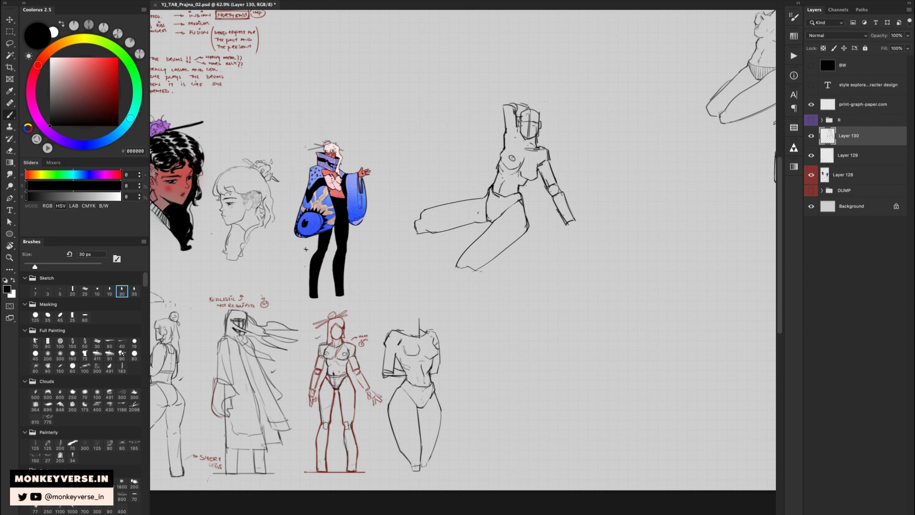
pyautogui.moveTo(546, 233); pyautogui.dragTo(482, 282)
pyautogui.moveTo(559, 172); pyautogui.dragTo(562, 184)
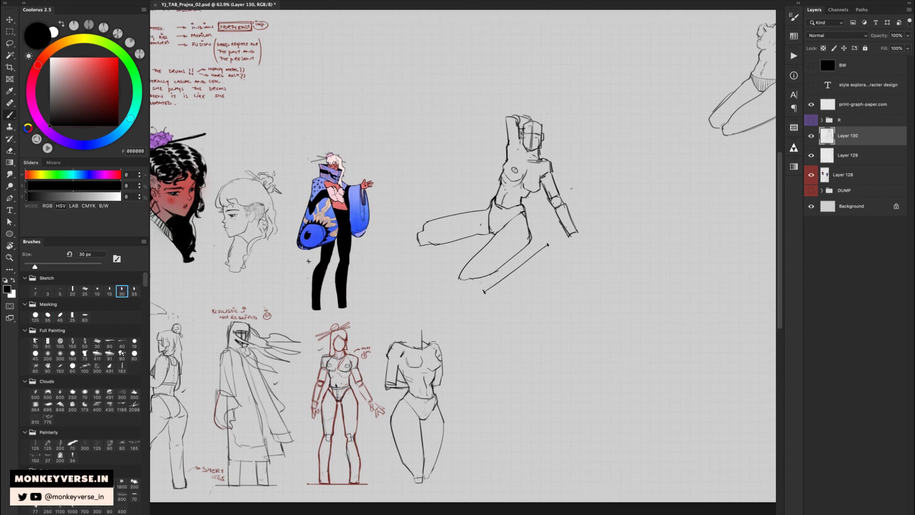
pyautogui.press('z')
pyautogui.moveTo(551, 227)
pyautogui.mouseDown()
pyautogui.moveTo(532, 259)
pyautogui.moveTo(466, 313)
pyautogui.mouseUp()
pyautogui.press('l')
pyautogui.press('e')
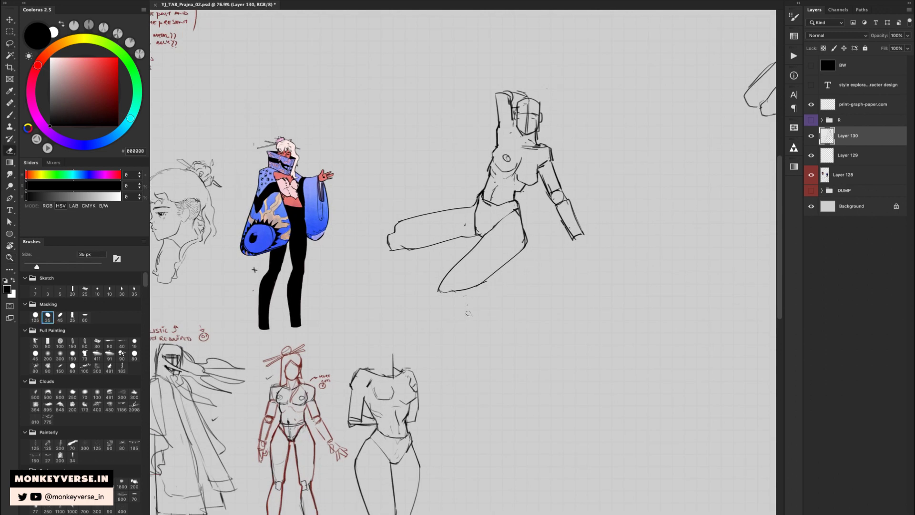
# - Select the upper body of the seated figure and lower it slightly towards the hips
pyautogui.press('l')
pyautogui.moveTo(535, 195)
pyautogui.mouseDown()
pyautogui.moveTo(520, 197)
pyautogui.moveTo(479, 69)
pyautogui.moveTo(601, 304)
pyautogui.moveTo(527, 175)
pyautogui.mouseUp()
pyautogui.press('v')
pyautogui.press('super+d')
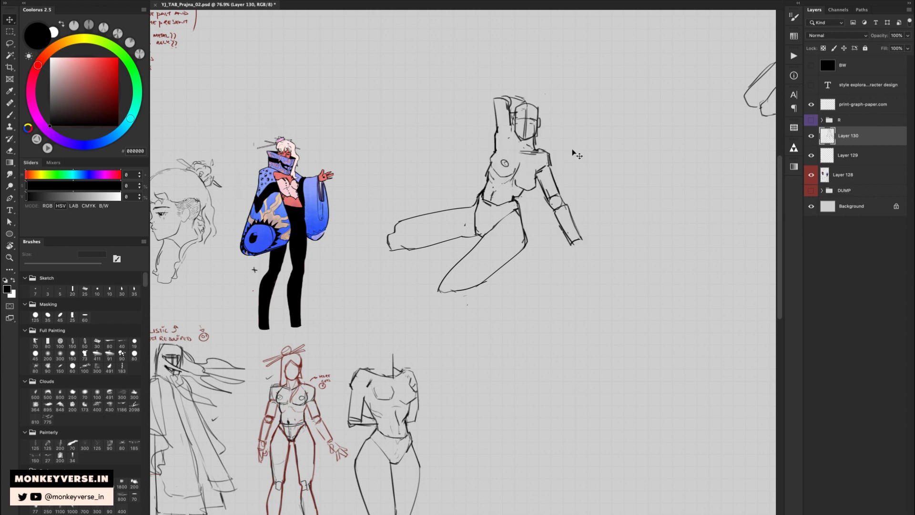
# - Mirror the seated figure back and move it to the top of the page beside the character notes
pyautogui.press('z')
pyautogui.moveTo(576, 150); pyautogui.dragTo(547, 167)
pyautogui.press('super+z')
pyautogui.press('super+z')
pyautogui.press('super+d')
pyautogui.hotkey('shift', 'h')
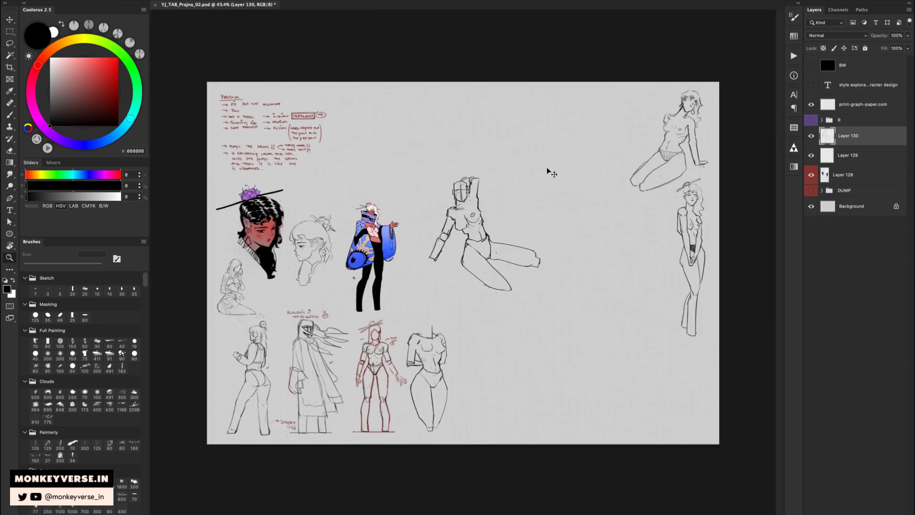
pyautogui.press('v')
pyautogui.moveTo(524, 211)
pyautogui.mouseDown()
pyautogui.moveTo(480, 177)
pyautogui.moveTo(405, 151)
pyautogui.mouseUp()
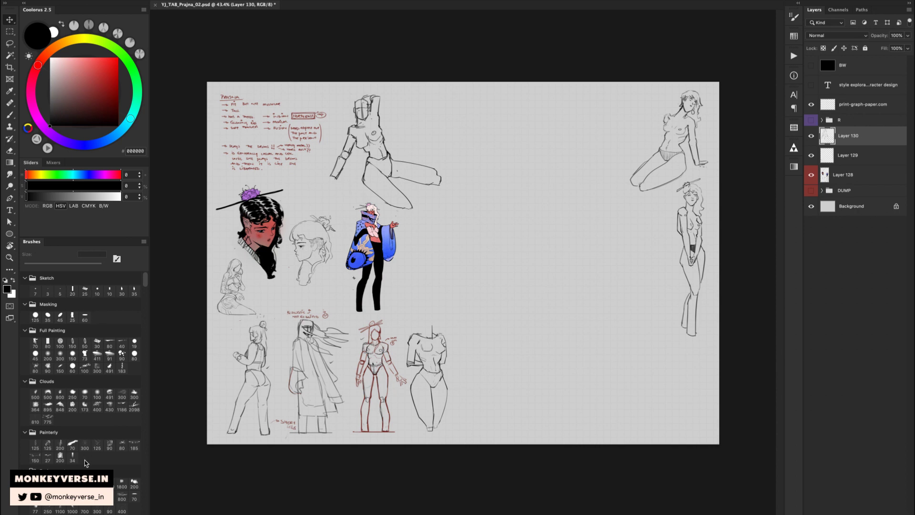
# - Start a new figure in the empty middle of the page with a vertical centre stroke and two small shoulder boxes
pyautogui.press('z')
pyautogui.moveTo(470, 201)
pyautogui.mouseDown()
pyautogui.moveTo(488, 197)
pyautogui.moveTo(421, 201)
pyautogui.mouseUp()
pyautogui.press('b')
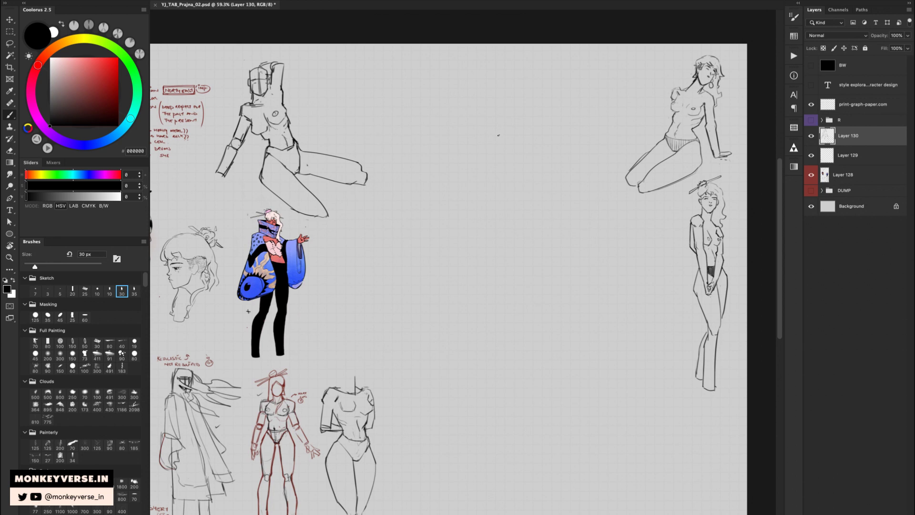
pyautogui.press('z')
pyautogui.moveTo(493, 157); pyautogui.dragTo(515, 167)
pyautogui.moveTo(448, 179); pyautogui.dragTo(346, 211)
pyautogui.press('b')
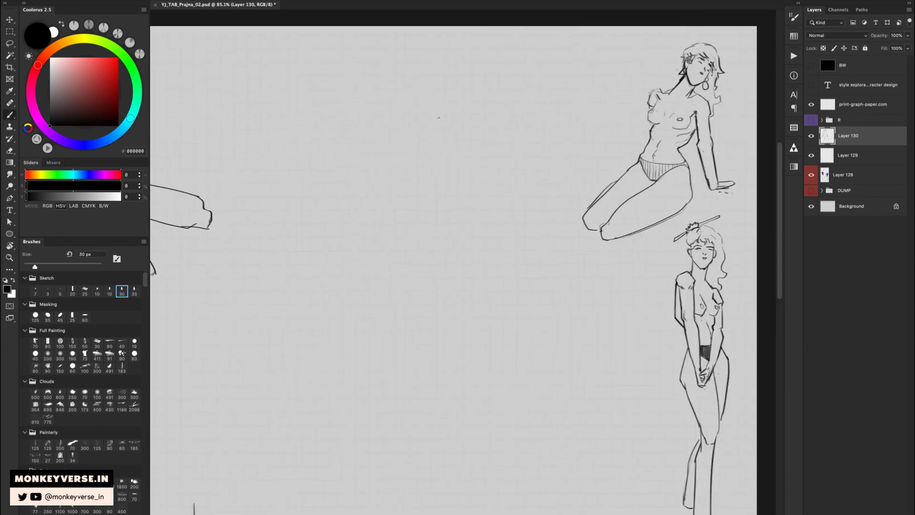
pyautogui.moveTo(438, 116); pyautogui.dragTo(439, 149)
pyautogui.moveTo(396, 147)
pyautogui.mouseDown()
pyautogui.moveTo(412, 144)
pyautogui.moveTo(412, 157)
pyautogui.mouseUp()
pyautogui.moveTo(471, 146)
pyautogui.mouseDown()
pyautogui.moveTo(483, 157)
pyautogui.moveTo(474, 157)
pyautogui.moveTo(481, 169)
pyautogui.mouseUp()
pyautogui.press('super+z')
pyautogui.press('super+z')
pyautogui.press('super+z')
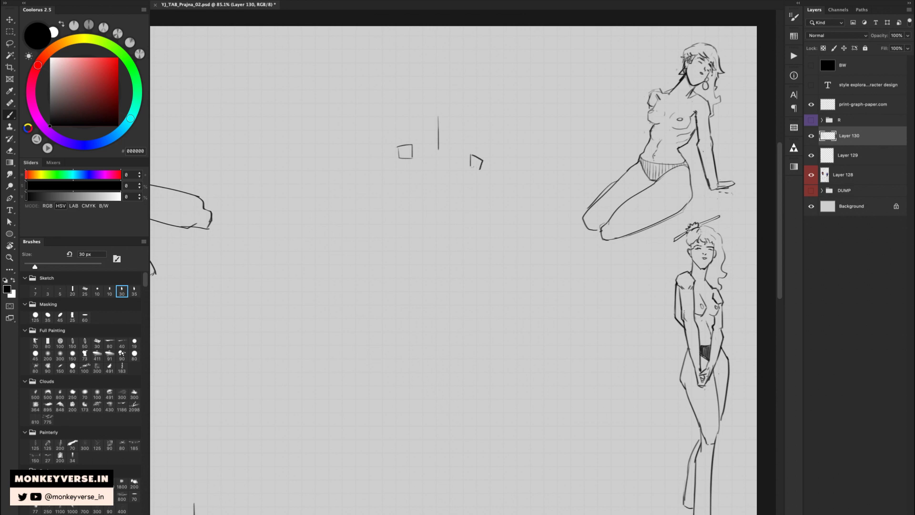
# - Connect the shoulder boxes with collar lines, erase the centre stroke, and block in a head with face guides
pyautogui.moveTo(398, 145)
pyautogui.mouseDown()
pyautogui.moveTo(429, 140)
pyautogui.moveTo(469, 152)
pyautogui.mouseUp()
pyautogui.press('e')
pyautogui.moveTo(438, 123)
pyautogui.mouseDown()
pyautogui.moveTo(439, 167)
pyautogui.moveTo(430, 140)
pyautogui.moveTo(416, 146)
pyautogui.moveTo(464, 156)
pyautogui.mouseUp()
pyautogui.press('b')
pyautogui.press('e')
pyautogui.press('b')
pyautogui.press('e')
pyautogui.press('b')
pyautogui.moveTo(432, 127)
pyautogui.mouseDown()
pyautogui.moveTo(453, 130)
pyautogui.moveTo(447, 163)
pyautogui.moveTo(430, 159)
pyautogui.moveTo(447, 163)
pyautogui.moveTo(433, 159)
pyautogui.mouseUp()
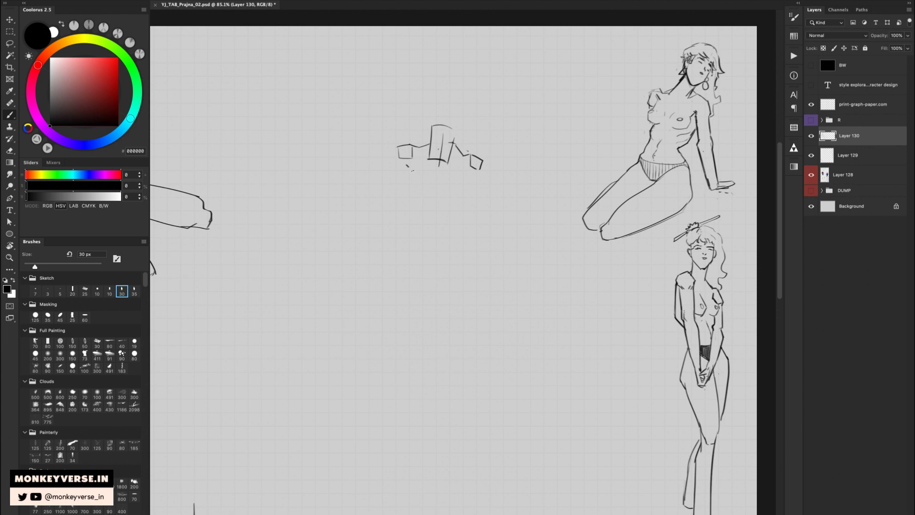
# - Sketch the chest contours below the shoulder boxes of the new figure, undoing the stray strokes
pyautogui.moveTo(409, 164)
pyautogui.mouseDown()
pyautogui.moveTo(412, 183)
pyautogui.moveTo(466, 182)
pyautogui.mouseUp()
pyautogui.click(446, 186)
pyautogui.hotkey('ctrl', 'z')
pyautogui.hotkey('ctrl', 'z')
pyautogui.hotkey('ctrl', 'z')
# - Draw the curved base of the ribcage and the short waist lines descending from it, undoing unwanted strokes
pyautogui.moveTo(418, 190); pyautogui.dragTo(448, 197)
pyautogui.moveTo(441, 200)
pyautogui.mouseDown()
pyautogui.moveTo(434, 207)
pyautogui.moveTo(455, 196)
pyautogui.moveTo(406, 212)
pyautogui.moveTo(460, 226)
pyautogui.mouseUp()
pyautogui.hotkey('ctrl', 'z')
pyautogui.hotkey('ctrl', 'z')
pyautogui.hotkey('ctrl', 'z')
pyautogui.hotkey('ctrl', 'z')
pyautogui.hotkey('ctrl', 'z')
pyautogui.hotkey('ctrl', 'z')
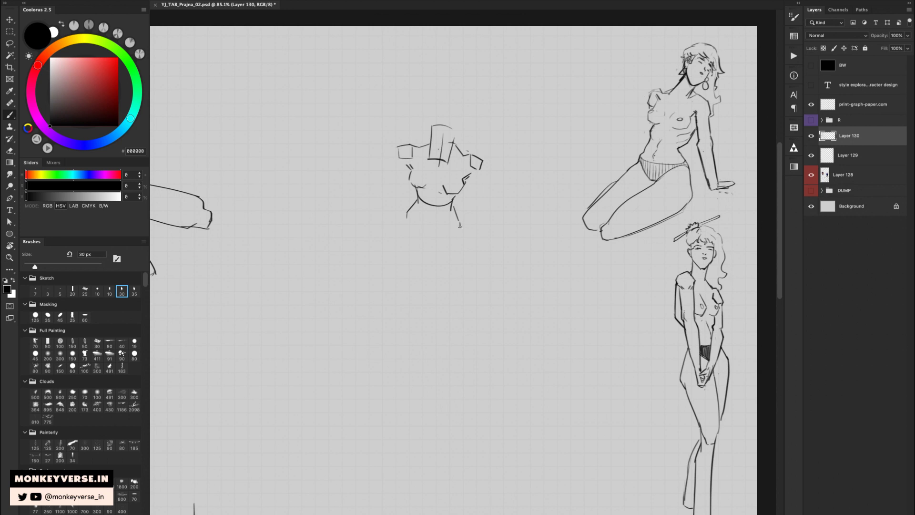
# - Sketch the hip and the inner and outer contours of the new figure's first thigh
pyautogui.moveTo(407, 210)
pyautogui.mouseDown()
pyautogui.moveTo(411, 237)
pyautogui.moveTo(459, 246)
pyautogui.moveTo(422, 221)
pyautogui.mouseUp()
pyautogui.moveTo(424, 218); pyautogui.dragTo(447, 271)
pyautogui.press('super+z')
pyautogui.moveTo(431, 213); pyautogui.dragTo(452, 277)
pyautogui.moveTo(407, 225); pyautogui.dragTo(434, 283)
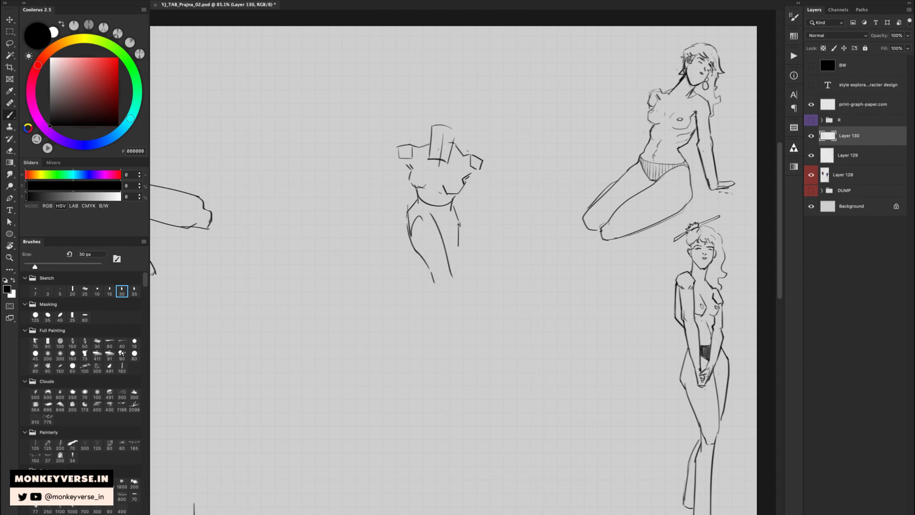
# - Draw the second thigh's outer contour and sketch an arm with a round elbow joint below the shoulder box
pyautogui.moveTo(457, 223); pyautogui.dragTo(452, 262)
pyautogui.moveTo(461, 224); pyautogui.dragTo(451, 268)
pyautogui.moveTo(399, 146)
pyautogui.mouseDown()
pyautogui.moveTo(395, 183)
pyautogui.moveTo(406, 198)
pyautogui.moveTo(388, 196)
pyautogui.mouseUp()
pyautogui.press('super+z')
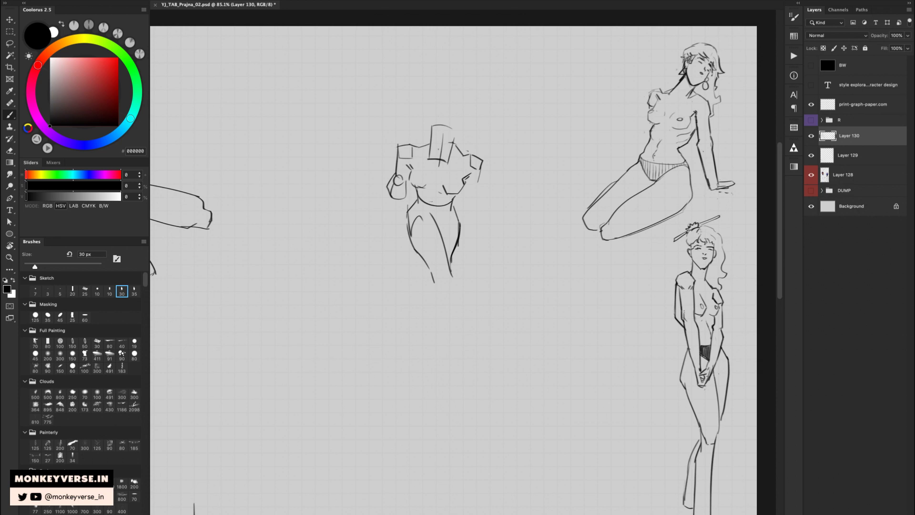
# - Erase the top of the inner thigh curve, shift the thigh outward to widen the hips, and reconnect the lines
pyautogui.press('e')
pyautogui.moveTo(413, 206)
pyautogui.mouseDown()
pyautogui.moveTo(408, 225)
pyautogui.moveTo(421, 201)
pyautogui.moveTo(399, 235)
pyautogui.moveTo(410, 229)
pyautogui.moveTo(459, 276)
pyautogui.moveTo(435, 213)
pyautogui.mouseUp()
pyautogui.press('b')
pyautogui.press('e')
pyautogui.press('l')
pyautogui.moveTo(445, 273); pyautogui.dragTo(437, 273)
pyautogui.press('super+d')
pyautogui.press('e')
pyautogui.press('b')
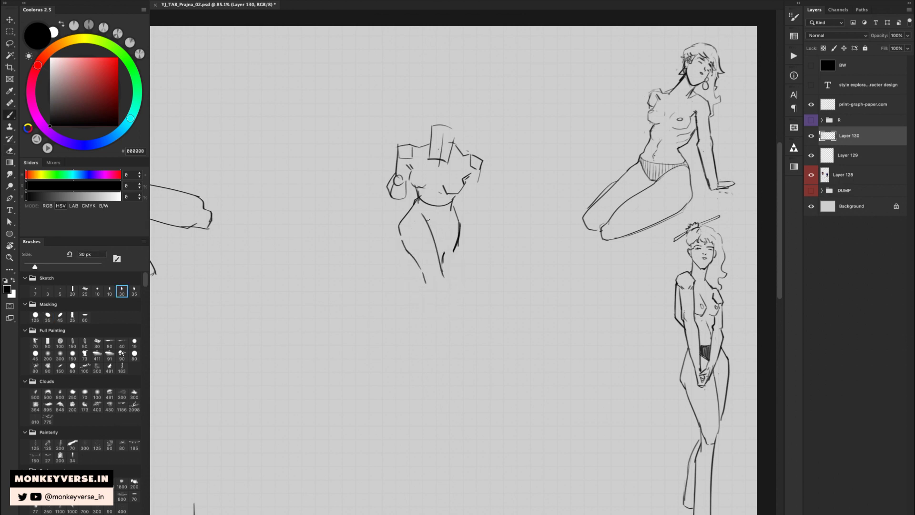
# - Erase the upper end of the inner thigh line and redraw it as a small notch at the crotch
pyautogui.press('e')
pyautogui.moveTo(423, 214); pyautogui.dragTo(431, 228)
pyautogui.press('b')
pyautogui.press('e')
pyautogui.press('b')
# - Select the shoulder and arm with the round elbow joint and move them slightly inward to narrow the torso
pyautogui.press('l')
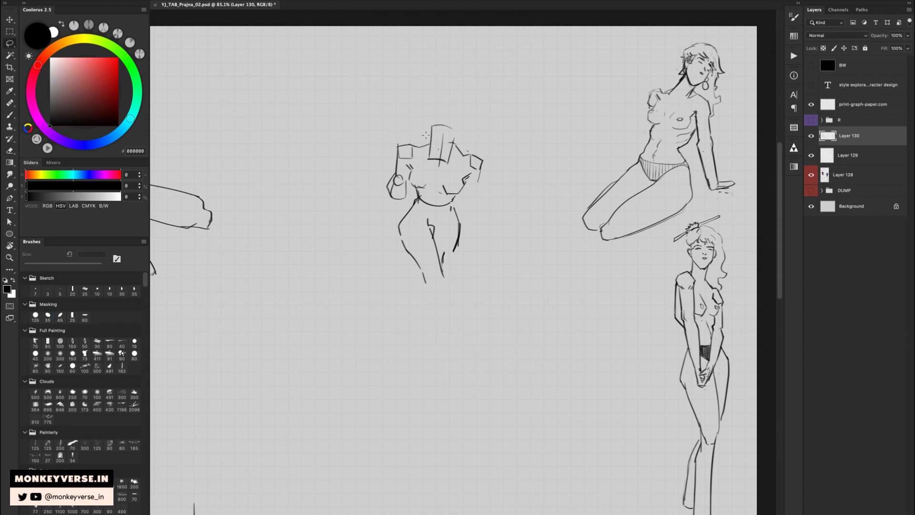
pyautogui.moveTo(426, 130)
pyautogui.mouseDown()
pyautogui.moveTo(380, 225)
pyautogui.moveTo(417, 169)
pyautogui.moveTo(438, 164)
pyautogui.moveTo(461, 179)
pyautogui.moveTo(461, 206)
pyautogui.moveTo(481, 190)
pyautogui.mouseUp()
pyautogui.press('v')
pyautogui.press('super+d')
pyautogui.press('l')
pyautogui.press('v')
pyautogui.moveTo(479, 182); pyautogui.dragTo(478, 181)
pyautogui.press('super+d')
# - Select the opposite shoulder box with its arm line and move it slightly inward
pyautogui.press('l')
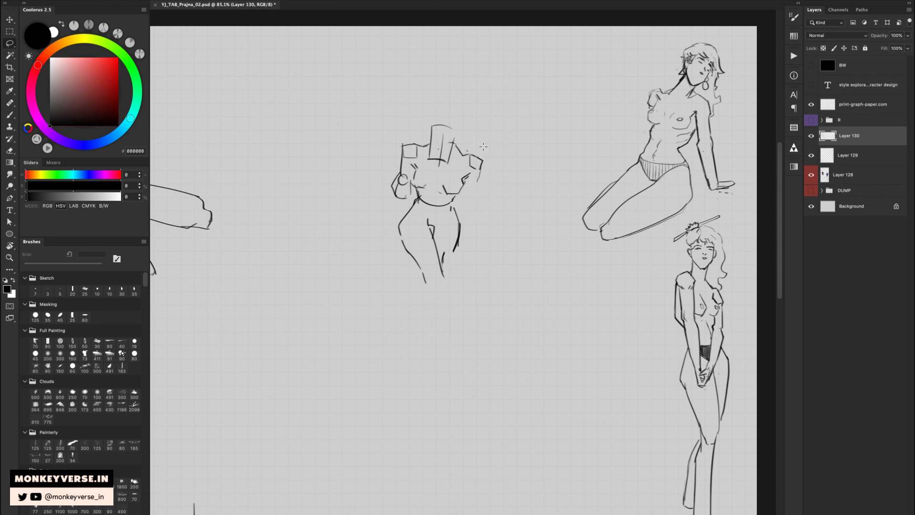
pyautogui.moveTo(483, 141)
pyautogui.mouseDown()
pyautogui.moveTo(460, 154)
pyautogui.moveTo(460, 190)
pyautogui.moveTo(506, 180)
pyautogui.moveTo(474, 180)
pyautogui.mouseUp()
pyautogui.press('v')
pyautogui.press('super+d')
# - Trim the outer arm line, then sketch a jagged hairline on the head and a long hair strand sweeping outward
pyautogui.press('e')
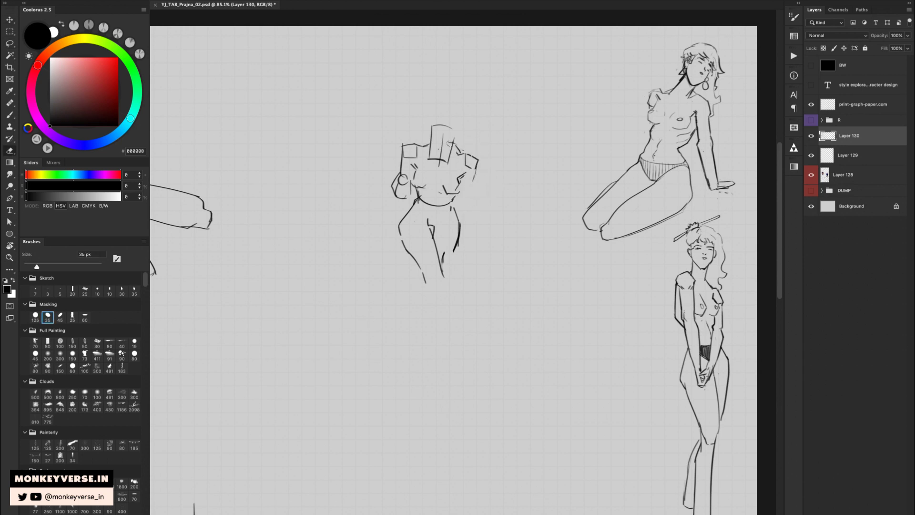
pyautogui.press('b')
pyautogui.moveTo(441, 123)
pyautogui.mouseDown()
pyautogui.moveTo(458, 145)
pyautogui.moveTo(456, 125)
pyautogui.moveTo(514, 102)
pyautogui.moveTo(494, 140)
pyautogui.mouseUp()
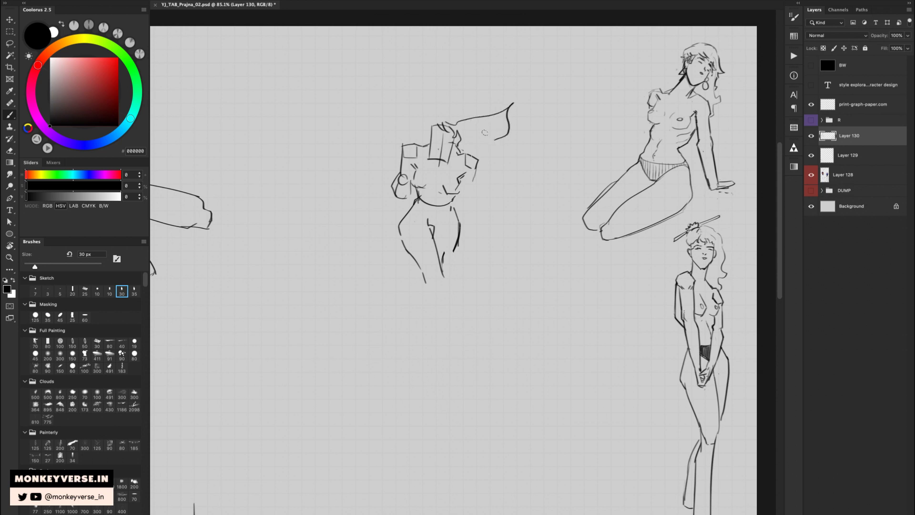
# - Erase most of the sweeping hair strand and the rough neck column, and redraw the jaw and neck
pyautogui.press('e')
pyautogui.moveTo(514, 103)
pyautogui.mouseDown()
pyautogui.moveTo(447, 120)
pyautogui.moveTo(460, 122)
pyautogui.moveTo(433, 151)
pyautogui.moveTo(439, 159)
pyautogui.moveTo(453, 146)
pyautogui.moveTo(441, 153)
pyautogui.moveTo(448, 162)
pyautogui.moveTo(431, 157)
pyautogui.moveTo(444, 164)
pyautogui.moveTo(436, 166)
pyautogui.moveTo(460, 159)
pyautogui.moveTo(418, 141)
pyautogui.moveTo(397, 163)
pyautogui.moveTo(398, 177)
pyautogui.mouseUp()
pyautogui.press('b')
pyautogui.press('e')
pyautogui.press('b')
pyautogui.press('e')
pyautogui.press('b')
pyautogui.press('super+z')
# - Redraw the top and outer edge of the shoulder on the hair strand's side
pyautogui.press('e')
pyautogui.press('b')
pyautogui.moveTo(468, 156); pyautogui.dragTo(478, 161)
pyautogui.moveTo(477, 160); pyautogui.dragTo(473, 177)
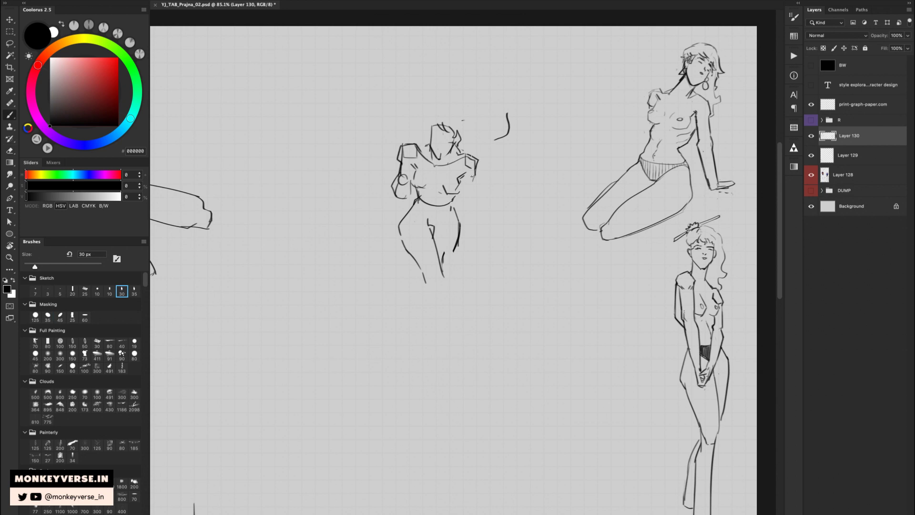
# - Sketch the breast contour on the chest beside the arm with the round elbow joint
pyautogui.moveTo(410, 177)
pyautogui.mouseDown()
pyautogui.moveTo(414, 189)
pyautogui.moveTo(439, 186)
pyautogui.mouseUp()
pyautogui.press('e')
pyautogui.press('b')
pyautogui.press('e')
pyautogui.press('b')
# - Select the shoulder and arm with the round elbow joint, move them slightly inward, and deselect
pyautogui.press('l')
pyautogui.moveTo(419, 143)
pyautogui.mouseDown()
pyautogui.moveTo(432, 193)
pyautogui.moveTo(419, 146)
pyautogui.mouseUp()
pyautogui.press('v')
pyautogui.press('super+d')
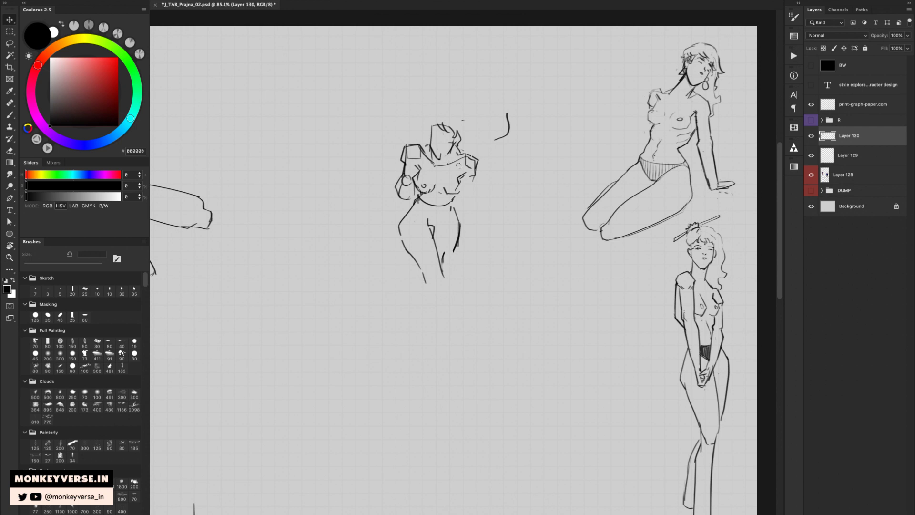
# - Erase part of the waist curve and redraw the waist and outer hip on the side opposite the round elbow
pyautogui.press('e')
pyautogui.moveTo(431, 197); pyautogui.dragTo(419, 194)
pyautogui.press('b')
pyautogui.press('super+z')
pyautogui.moveTo(452, 203); pyautogui.dragTo(455, 250)
# - Clean up the lower end of the front thigh's outer line and redraw it as one curve to the knee
pyautogui.press('e')
pyautogui.moveTo(424, 281)
pyautogui.mouseDown()
pyautogui.moveTo(412, 249)
pyautogui.moveTo(416, 271)
pyautogui.mouseUp()
pyautogui.press('b')
pyautogui.press('super+z')
pyautogui.moveTo(400, 226); pyautogui.dragTo(424, 289)
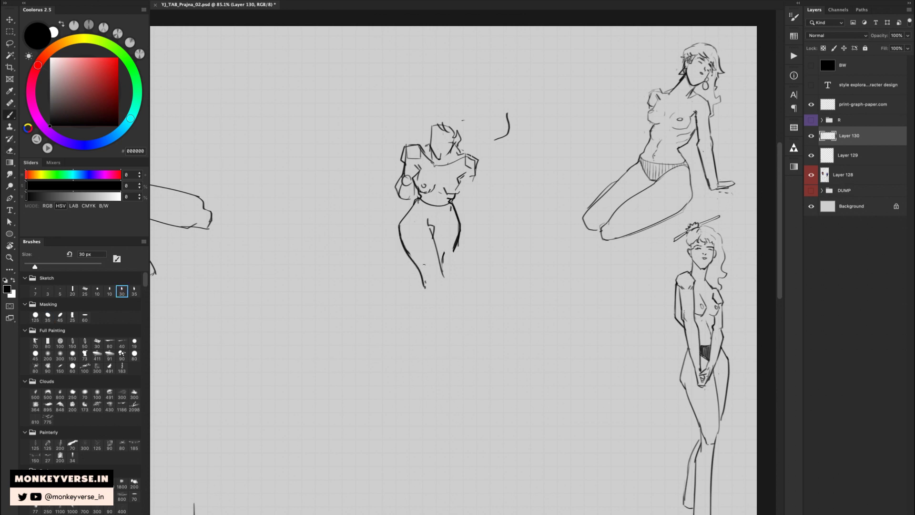
# - Replace the inner thigh line with a longer curve and sketch the knee and outer contour of the lower leg
pyautogui.press('e')
pyautogui.moveTo(438, 252); pyautogui.dragTo(444, 277)
pyautogui.press('b')
pyautogui.moveTo(429, 228)
pyautogui.mouseDown()
pyautogui.moveTo(438, 292)
pyautogui.moveTo(418, 346)
pyautogui.moveTo(425, 384)
pyautogui.moveTo(442, 295)
pyautogui.moveTo(428, 388)
pyautogui.mouseUp()
# - Refine the front lower leg by redrawing the calf, adding the inner shin line, and closing the ankle
pyautogui.press('e')
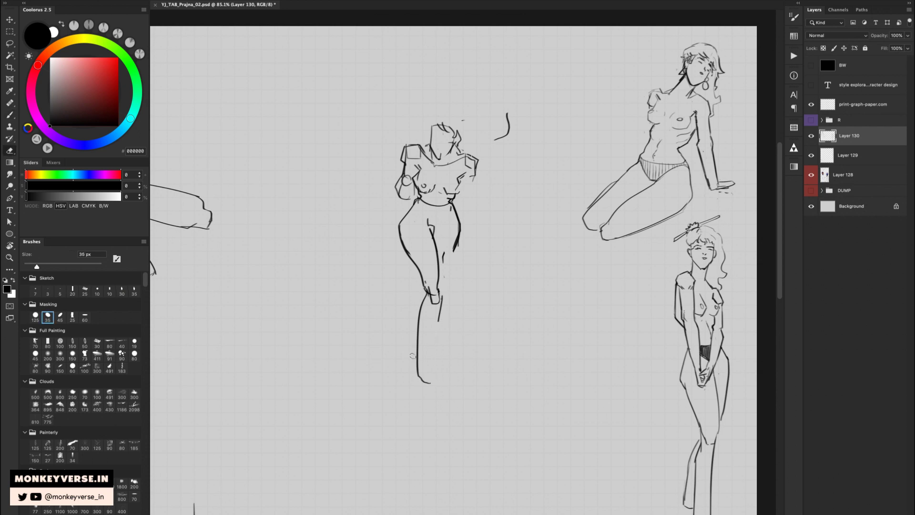
pyautogui.moveTo(413, 356); pyautogui.dragTo(424, 381)
pyautogui.press('b')
pyautogui.moveTo(418, 339)
pyautogui.mouseDown()
pyautogui.moveTo(425, 377)
pyautogui.moveTo(441, 317)
pyautogui.moveTo(416, 361)
pyautogui.moveTo(427, 385)
pyautogui.moveTo(436, 383)
pyautogui.mouseUp()
pyautogui.press('e')
pyautogui.press('b')
pyautogui.press('e')
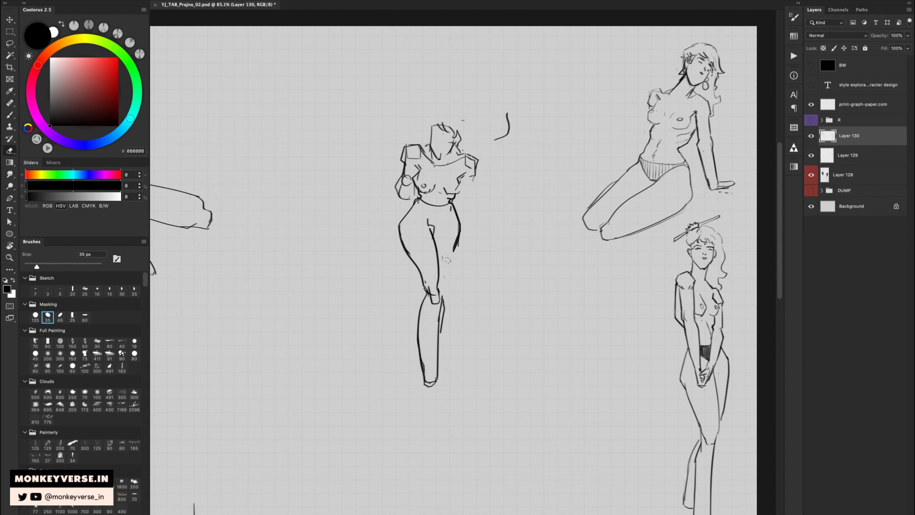
# - Erase the stray inner thigh mark and draw the rear thigh's outer contour from the hip to the knee
pyautogui.press('b')
pyautogui.press('e')
pyautogui.press('b')
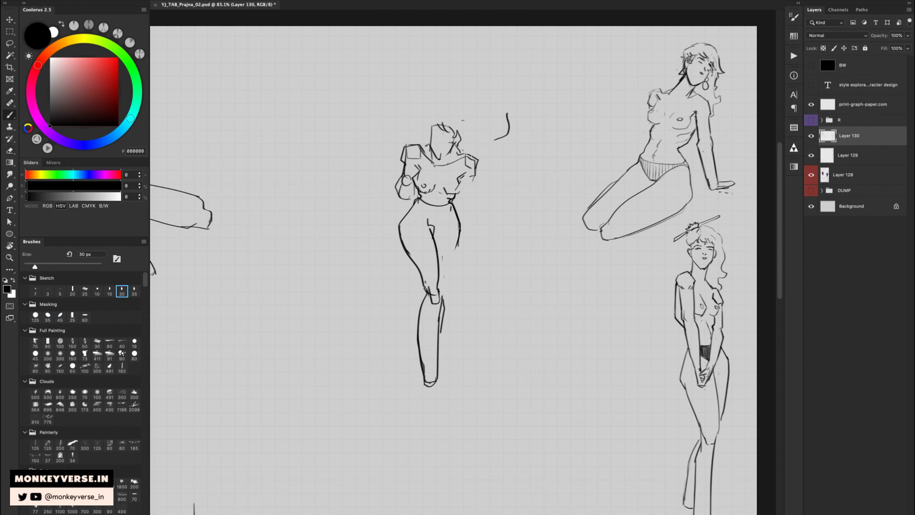
pyautogui.moveTo(460, 230); pyautogui.dragTo(443, 286)
pyautogui.press('e')
pyautogui.press('b')
# - Sketch V-shaped brief lines from the waist to the crotch and erase part of the line on the front thigh
pyautogui.moveTo(429, 203)
pyautogui.mouseDown()
pyautogui.moveTo(422, 201)
pyautogui.moveTo(431, 224)
pyautogui.moveTo(446, 206)
pyautogui.mouseUp()
pyautogui.press('super+z')
pyautogui.press('super+z')
pyautogui.press('super+z')
pyautogui.press('super+z')
pyautogui.press('super+z')
pyautogui.press('e')
pyautogui.press('b')
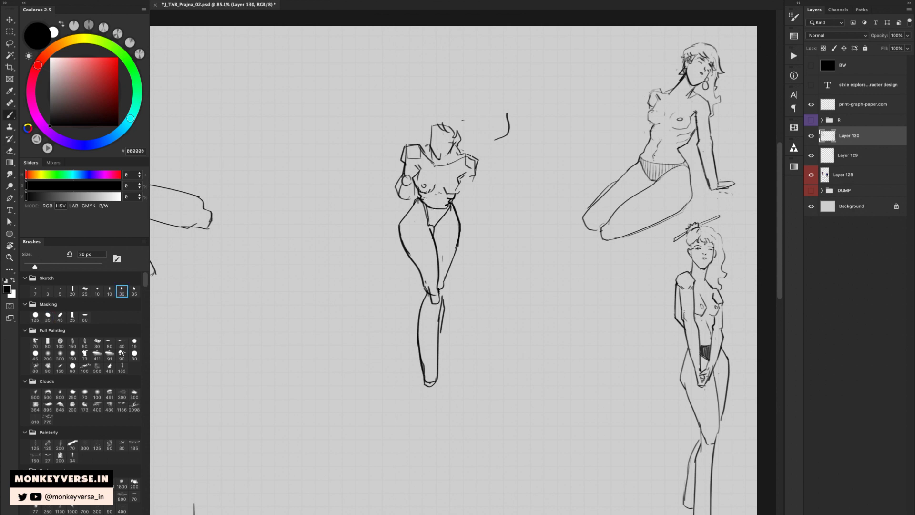
pyautogui.press('e')
pyautogui.moveTo(420, 207); pyautogui.dragTo(426, 215)
pyautogui.press('b')
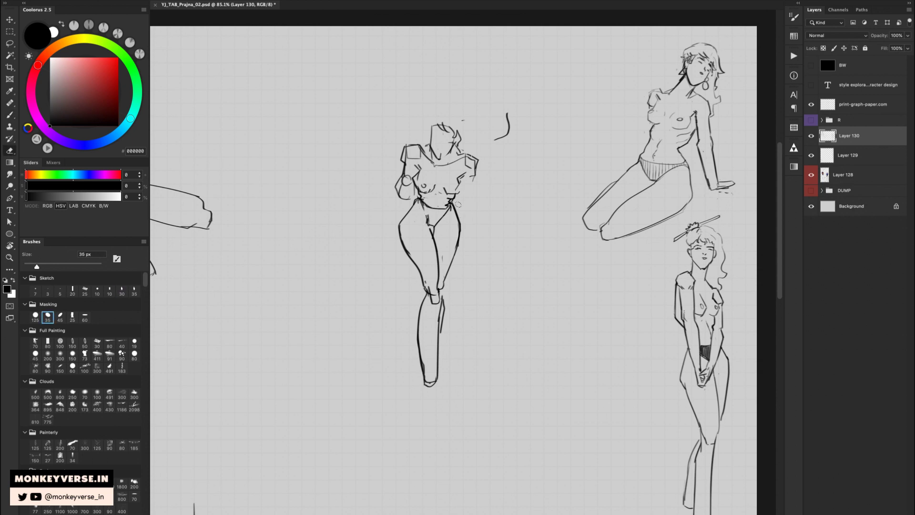
# - Erase the rear thigh's outer contour and redraw it slightly wider from the hip to the knee
pyautogui.press('e')
pyautogui.press('e')
pyautogui.moveTo(457, 220); pyautogui.dragTo(443, 281)
pyautogui.press('b')
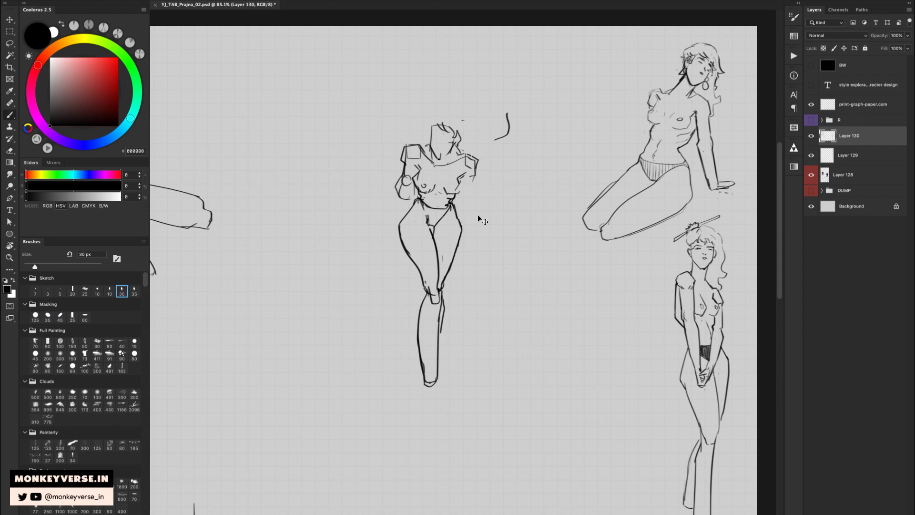
# - Erase the stray curve beside the head with an enlarged eraser and remove the round elbow joint
pyautogui.press('super+shift+h')
pyautogui.press('super+z')
pyautogui.press('l')
pyautogui.press('e')
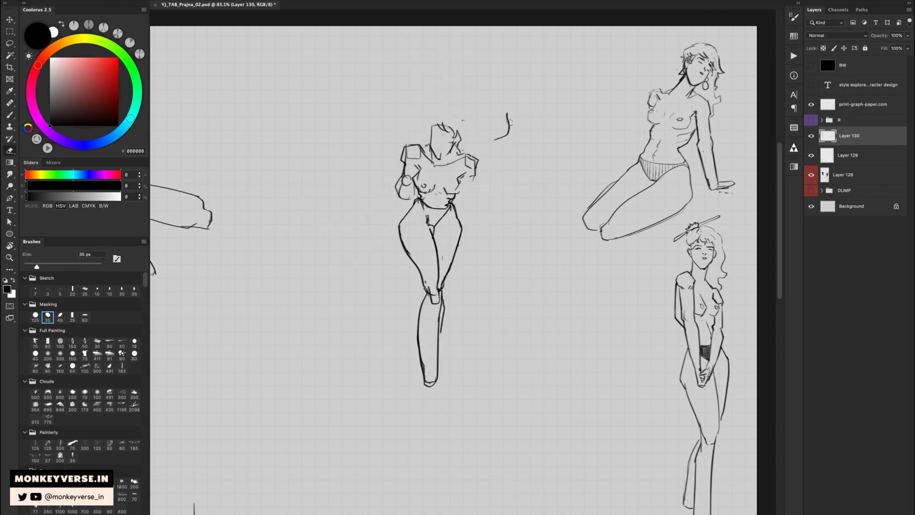
pyautogui.press(']')
pyautogui.moveTo(509, 113); pyautogui.dragTo(494, 141)
pyautogui.press('b')
pyautogui.press('e')
pyautogui.press('b')
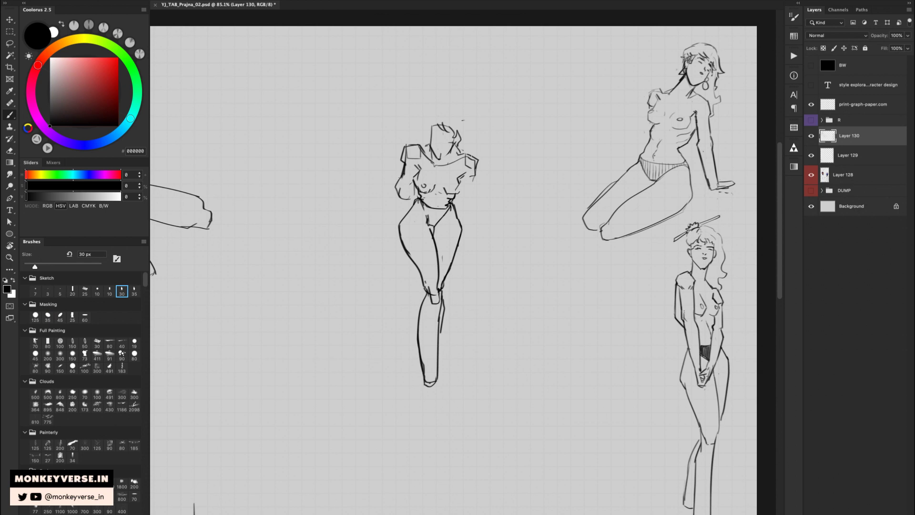
# - Refine the torso by redrawing the armpit, second breast, and waist contours, and add the navel
pyautogui.press('e')
pyautogui.press('b')
pyautogui.press('e')
pyautogui.press('b')
pyautogui.moveTo(462, 175)
pyautogui.mouseDown()
pyautogui.moveTo(437, 205)
pyautogui.moveTo(422, 202)
pyautogui.moveTo(447, 207)
pyautogui.mouseUp()
pyautogui.press('e')
pyautogui.press('b')
pyautogui.press('e')
pyautogui.press('b')
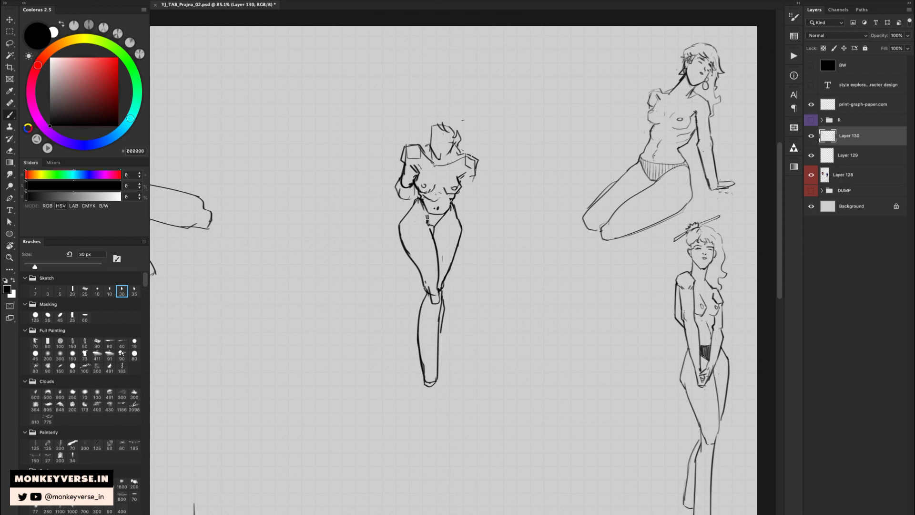
# - Extend the rear calf contour down behind the front lower leg
pyautogui.moveTo(441, 322); pyautogui.dragTo(441, 358)
pyautogui.press('z')
pyautogui.moveTo(477, 262); pyautogui.dragTo(470, 262)
# - Erase the bent elbow loop beside the waist and draw the forearm hanging down next to the hip
pyautogui.press('e')
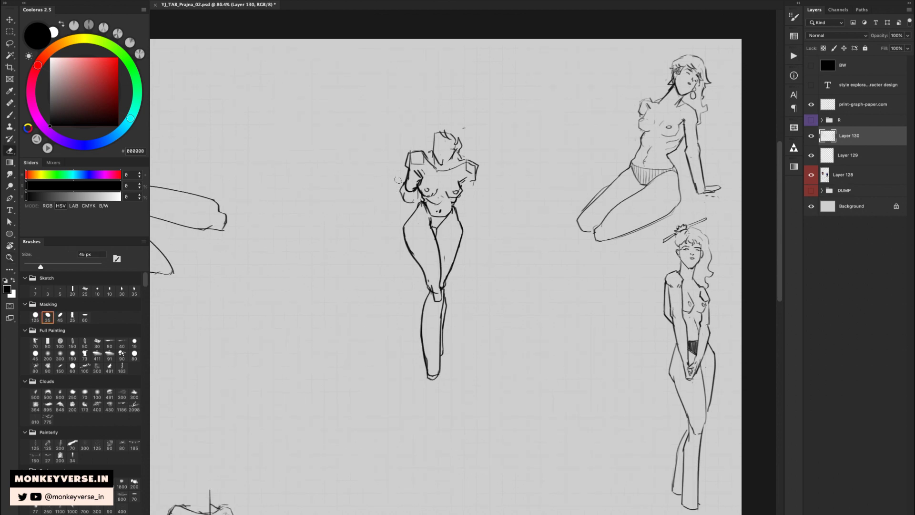
pyautogui.moveTo(401, 200); pyautogui.dragTo(409, 205)
pyautogui.press('b')
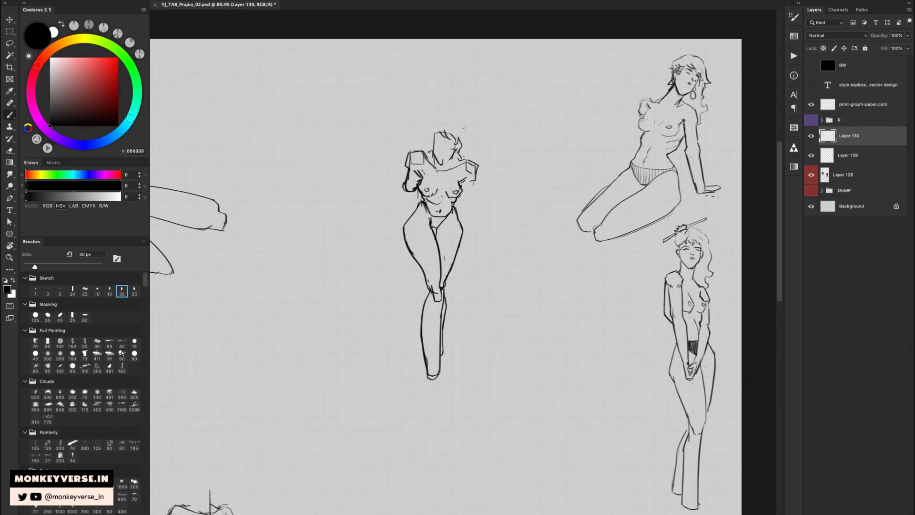
pyautogui.moveTo(403, 198); pyautogui.dragTo(392, 234)
pyautogui.moveTo(415, 194); pyautogui.dragTo(408, 220)
# - Erase the jagged hair strokes beside the face and tidy the head and neck outline
pyautogui.press('e')
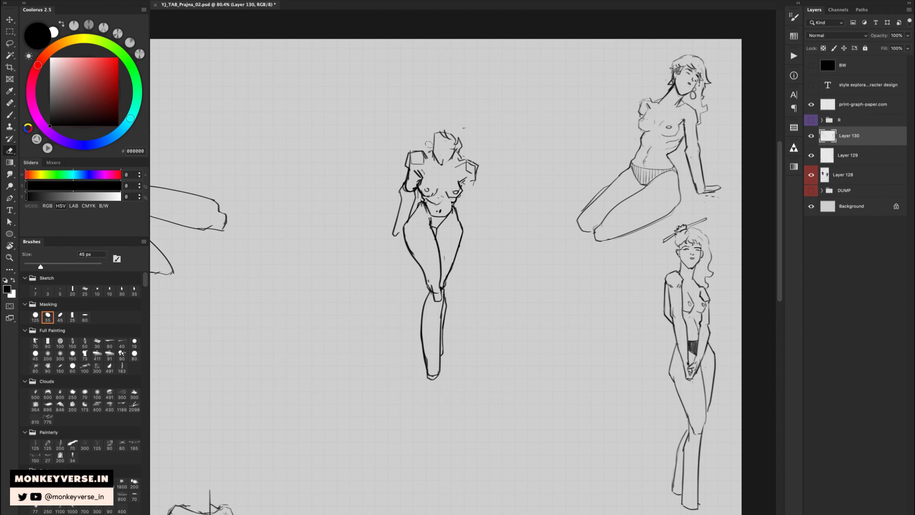
pyautogui.moveTo(464, 136); pyautogui.dragTo(461, 151)
pyautogui.press('b')
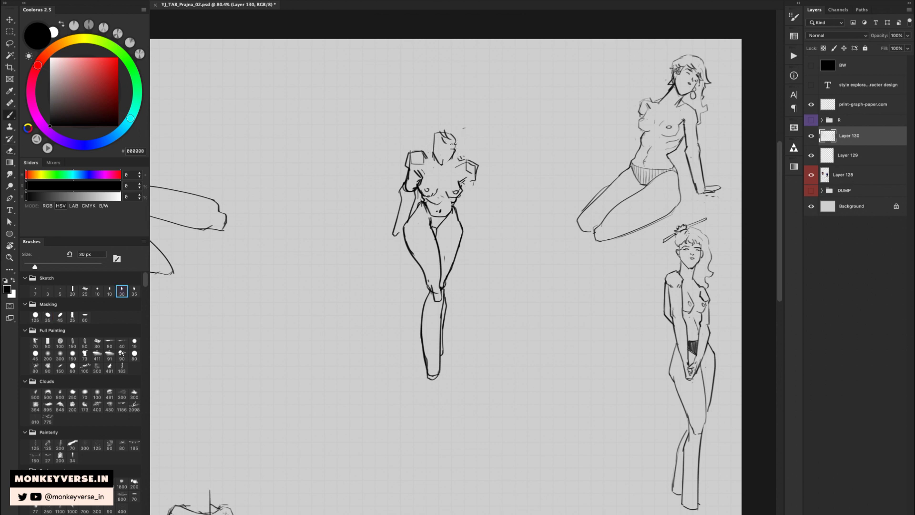
pyautogui.press('e')
pyautogui.press('b')
pyautogui.press('e')
pyautogui.press('b')
# - Draw the face contour with wavy hair falling beside it and a spiky crown on top of the head
pyautogui.moveTo(429, 143); pyautogui.dragTo(446, 154)
pyautogui.press('super+z')
pyautogui.press('super+z')
pyautogui.press('e')
pyautogui.moveTo(462, 129)
pyautogui.mouseDown()
pyautogui.moveTo(424, 130)
pyautogui.moveTo(457, 144)
pyautogui.mouseUp()
pyautogui.press('b')
pyautogui.press('e')
pyautogui.press('b')
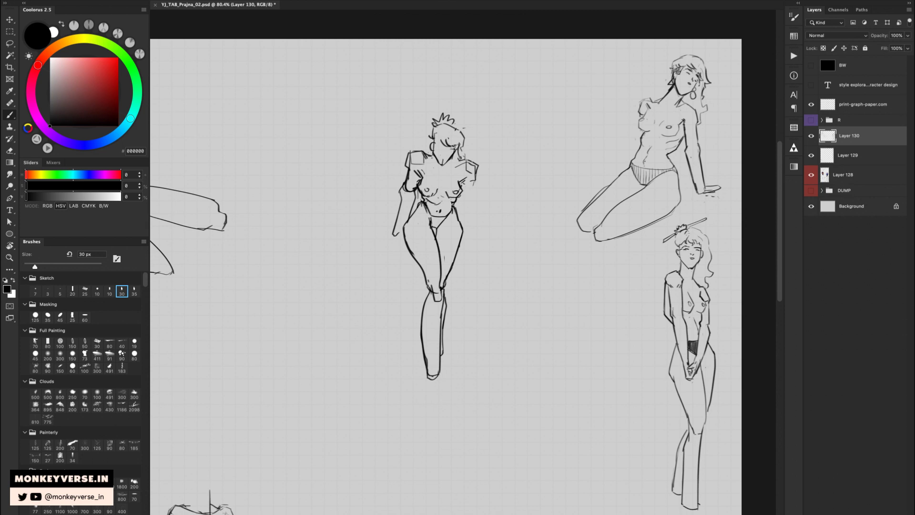
# - Sketch the opposite arm extending outward, then erase where it joins and draw a lowered arm with forearm and hand
pyautogui.moveTo(476, 157); pyautogui.dragTo(514, 181)
pyautogui.press('e')
pyautogui.moveTo(462, 162)
pyautogui.mouseDown()
pyautogui.moveTo(480, 174)
pyautogui.moveTo(458, 160)
pyautogui.moveTo(496, 228)
pyautogui.moveTo(484, 233)
pyautogui.moveTo(494, 255)
pyautogui.moveTo(508, 254)
pyautogui.mouseUp()
pyautogui.press('b')
pyautogui.press('super+z')
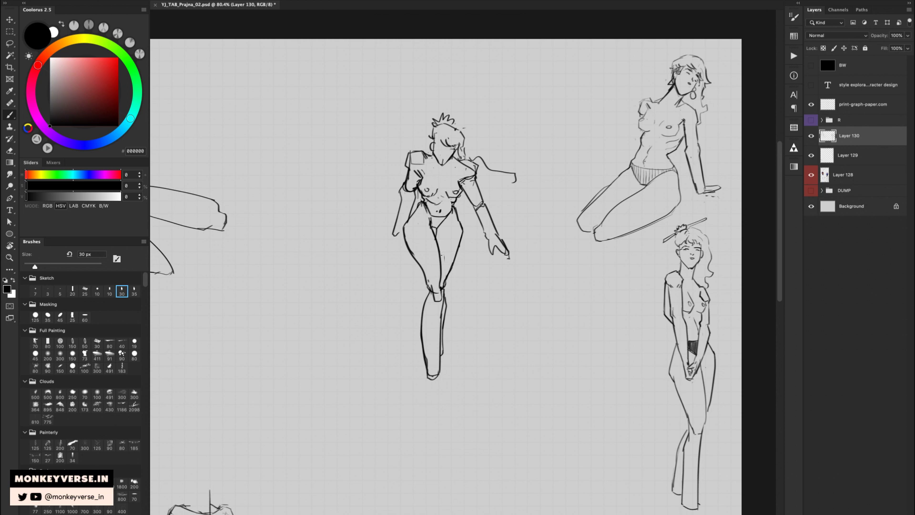
# - Select both legs from the hips down, stretch them slightly longer with Free Transform, and deselect
pyautogui.press('l')
pyautogui.moveTo(460, 210)
pyautogui.mouseDown()
pyautogui.moveTo(438, 216)
pyautogui.moveTo(420, 206)
pyautogui.moveTo(403, 223)
pyautogui.moveTo(436, 417)
pyautogui.moveTo(475, 306)
pyautogui.moveTo(474, 247)
pyautogui.mouseUp()
pyautogui.hotkey('ctrl', 't')
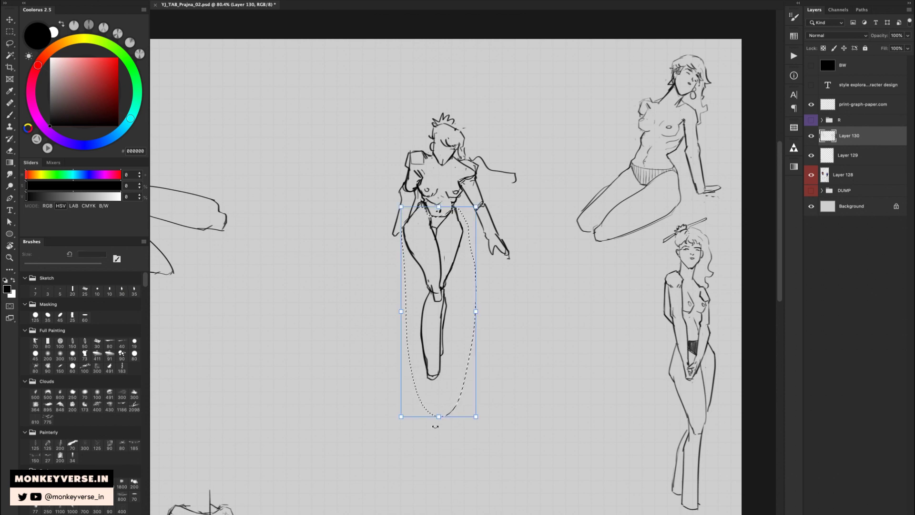
pyautogui.moveTo(439, 419); pyautogui.dragTo(439, 436)
pyautogui.press('Return')
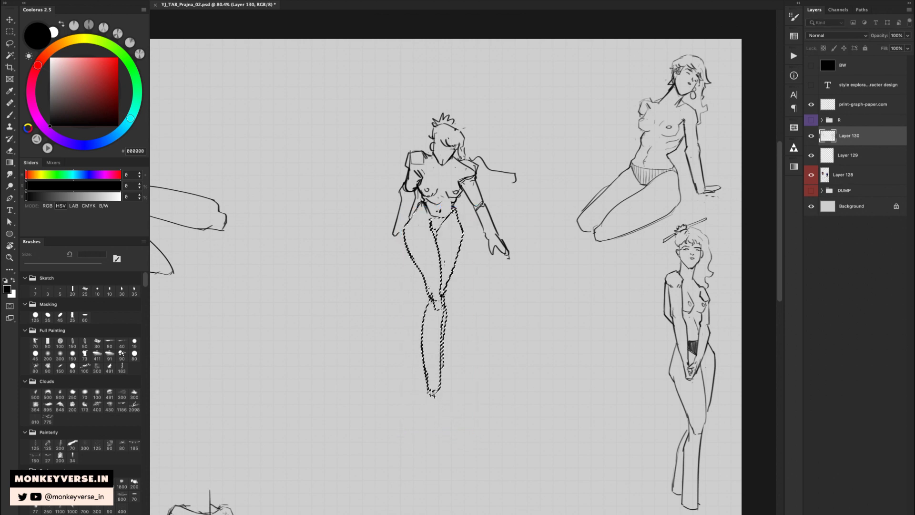
pyautogui.hotkey('ctrl', 'd')
# - Select the standing figure, copy it onto a new layer, and flip it horizontally
pyautogui.press('F2')
pyautogui.hotkey('ctrl', 'z')
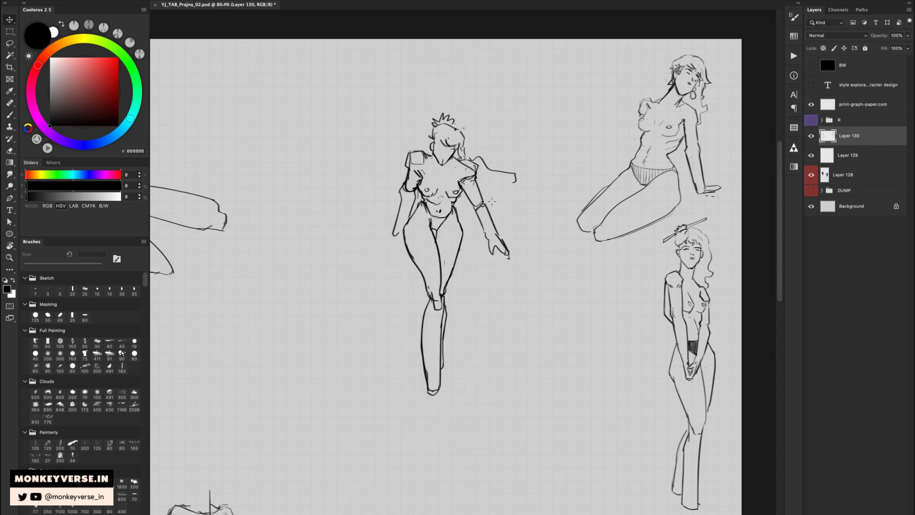
pyautogui.moveTo(519, 156)
pyautogui.mouseDown()
pyautogui.moveTo(429, 97)
pyautogui.moveTo(363, 305)
pyautogui.moveTo(544, 215)
pyautogui.moveTo(531, 114)
pyautogui.mouseUp()
pyautogui.hotkey('ctrl', 'j')
pyautogui.press('v')
pyautogui.press('F2')
pyautogui.moveTo(486, 225); pyautogui.dragTo(485, 223)
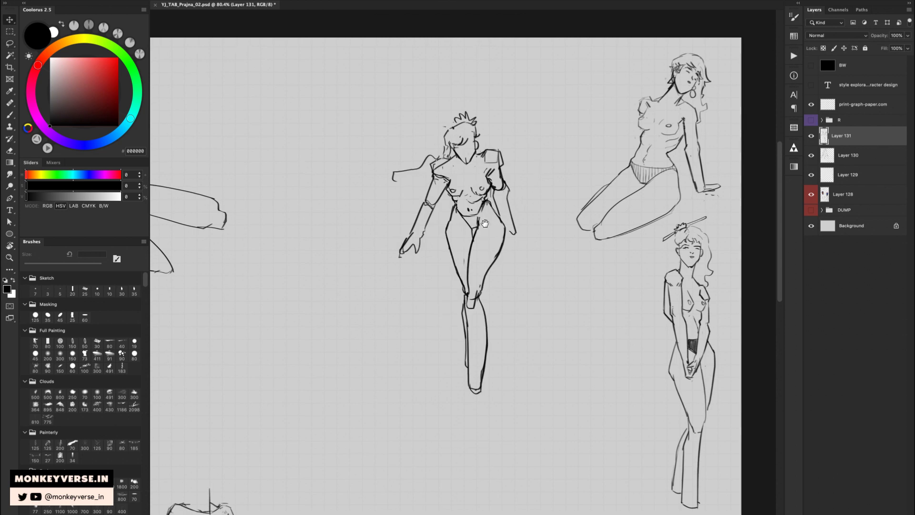
# - Select the crowned figure's lower legs and shift them slightly inward with a free transform
pyautogui.press('l')
pyautogui.moveTo(487, 303)
pyautogui.mouseDown()
pyautogui.moveTo(446, 306)
pyautogui.moveTo(527, 343)
pyautogui.mouseUp()
pyautogui.hotkey('ctrl', 't')
pyautogui.moveTo(484, 438); pyautogui.dragTo(479, 440)
pyautogui.press('Return')
pyautogui.hotkey('ctrl', 'd')
# - Erase the crowned figure's outer calf line and redraw it tapering more narrowly to the foot
pyautogui.press('e')
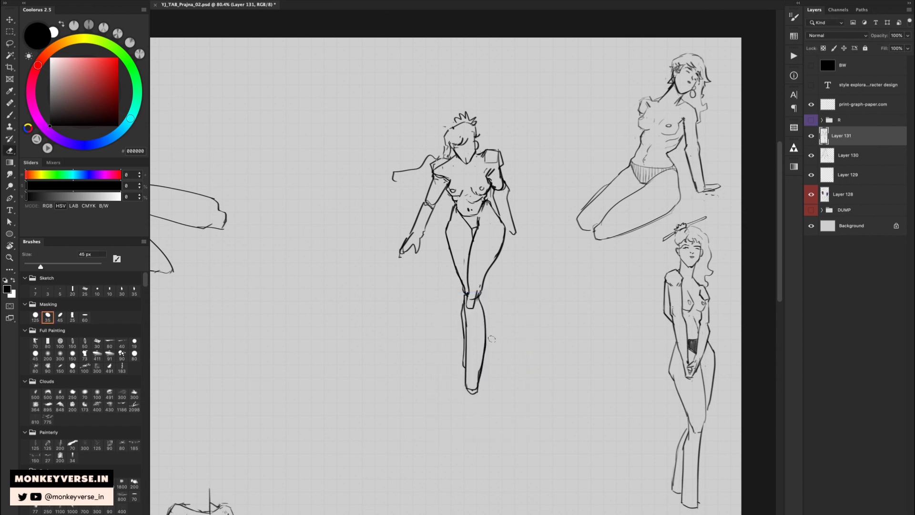
pyautogui.moveTo(487, 337); pyautogui.dragTo(477, 388)
pyautogui.press('b')
pyautogui.moveTo(485, 319); pyautogui.dragTo(474, 394)
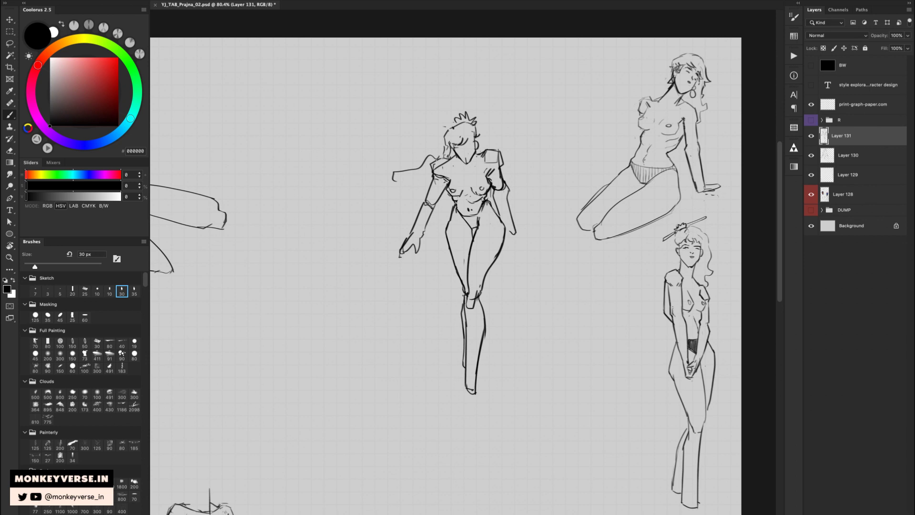
# - Reinforce the rear lower leg of the crowned figure with a straighter outline and clean its edges
pyautogui.moveTo(463, 294); pyautogui.dragTo(462, 374)
pyautogui.press('e')
pyautogui.press('b')
pyautogui.press('e')
pyautogui.press('[')
pyautogui.press('[')
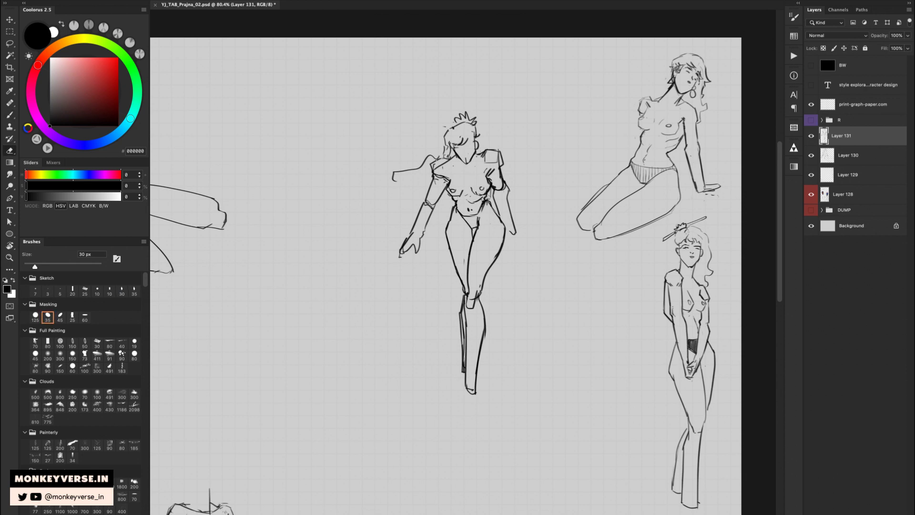
pyautogui.press('b')
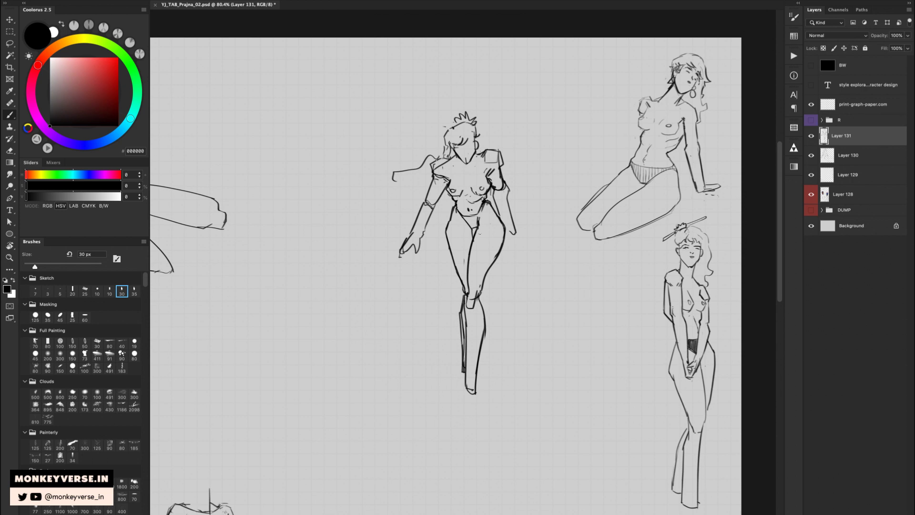
pyautogui.press('e')
pyautogui.press('b')
# - Move the crowned figure beside the standing figure near the sheet's right edge
pyautogui.press('z')
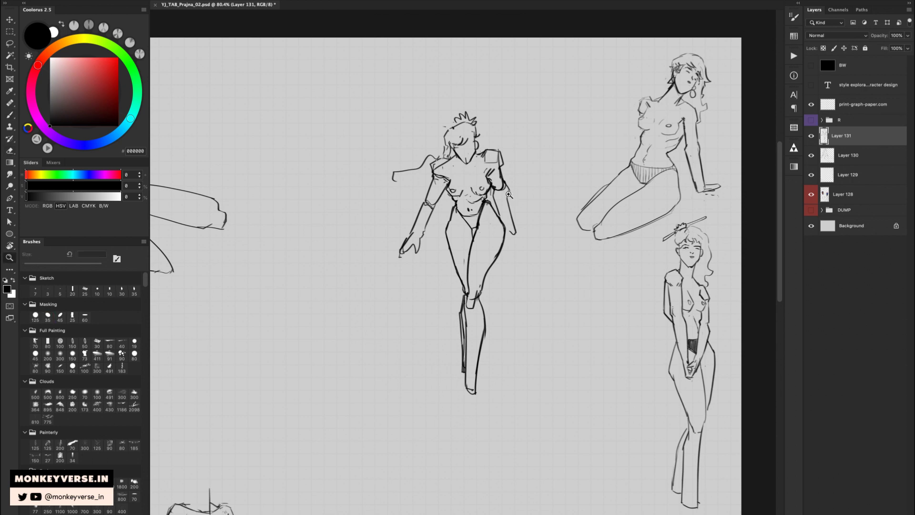
pyautogui.keyDown('alt'); pyautogui.click(509, 194); pyautogui.keyUp('alt')
pyautogui.press('v')
pyautogui.moveTo(581, 196); pyautogui.dragTo(666, 269)
pyautogui.press('space')
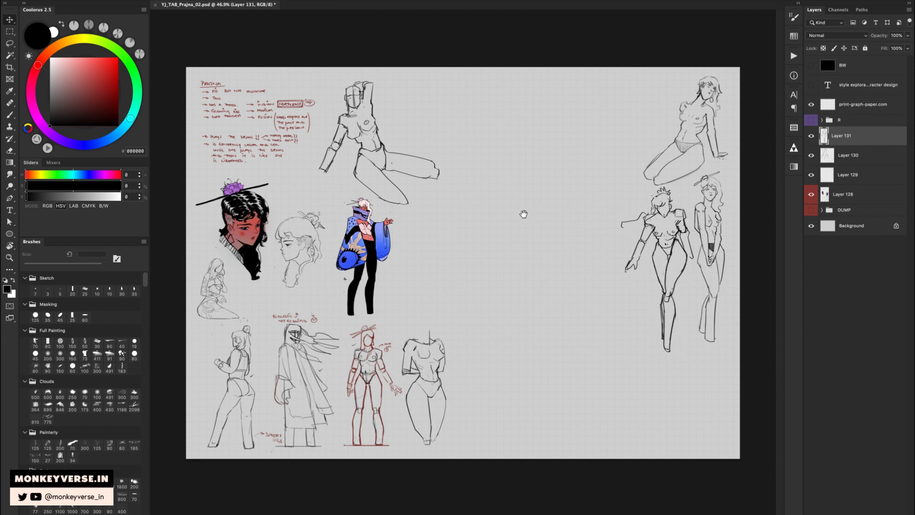
# - Merge Layer 131 and Layer 130 down into Layer 129 and clear the selection
pyautogui.hotkey('ctrl', 'space')
pyautogui.moveTo(538, 217); pyautogui.dragTo(548, 219)
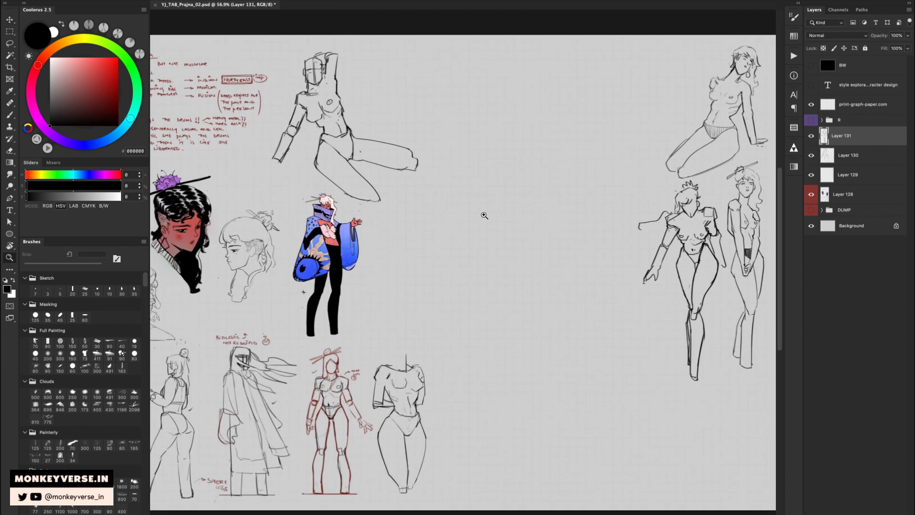
pyautogui.scroll(-3, 454, 306)
pyautogui.press('e')
pyautogui.press('l')
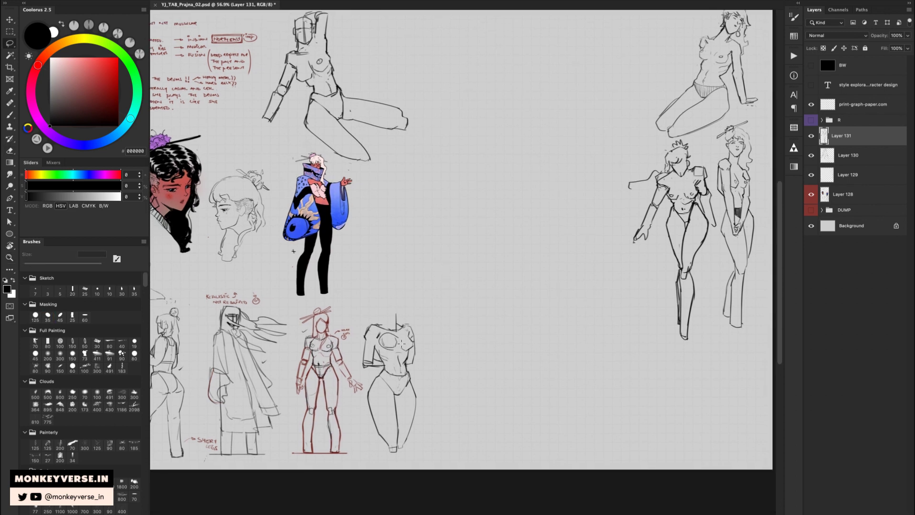
pyautogui.moveTo(402, 344)
pyautogui.mouseDown()
pyautogui.moveTo(392, 340)
pyautogui.moveTo(396, 354)
pyautogui.moveTo(409, 354)
pyautogui.mouseUp()
pyautogui.hotkey('ctrl', 'e')
pyautogui.hotkey('ctrl', 'e')
pyautogui.hotkey('ctrl', 'd')
# - Rework the line between the arm and waist on the headless torso sketch
pyautogui.press('z')
pyautogui.press('e')
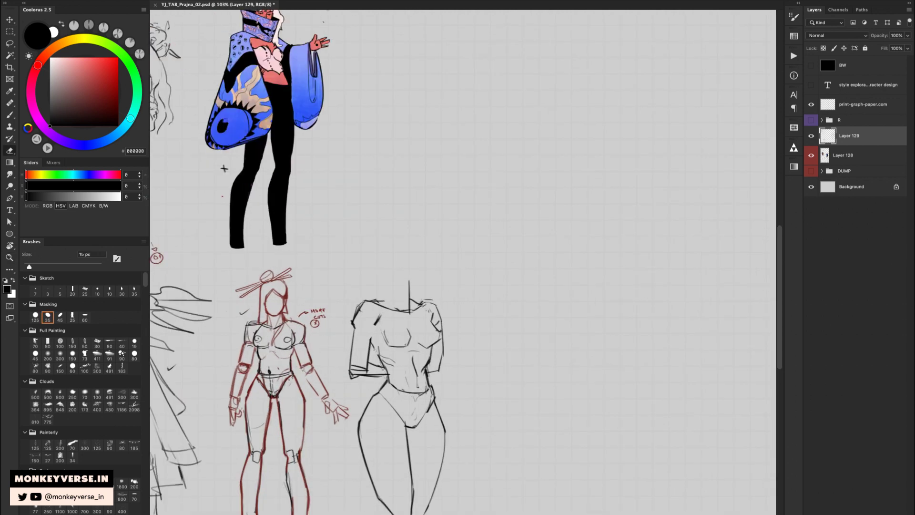
pyautogui.press('b')
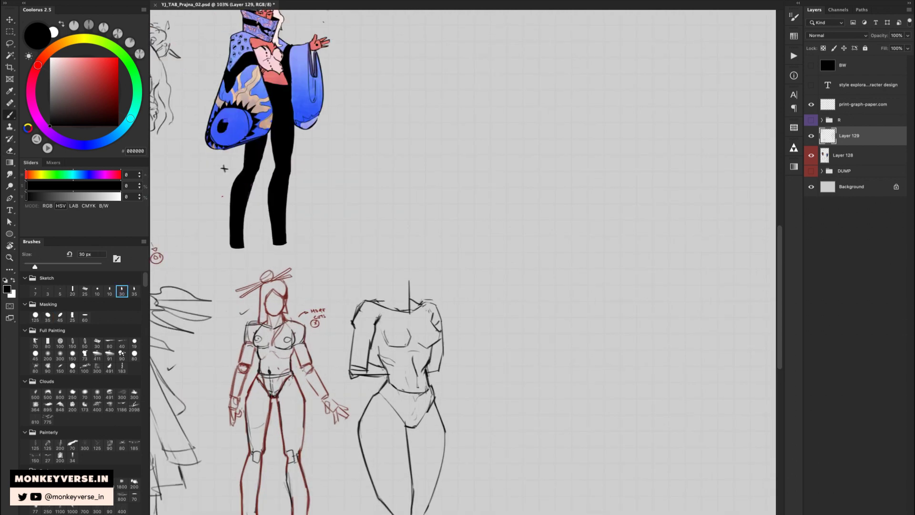
pyautogui.moveTo(372, 338); pyautogui.dragTo(390, 380)
pyautogui.press('z')
pyautogui.moveTo(469, 256)
pyautogui.mouseDown()
pyautogui.moveTo(441, 267)
pyautogui.moveTo(422, 263)
pyautogui.mouseUp()
pyautogui.moveTo(493, 178); pyautogui.dragTo(421, 239)
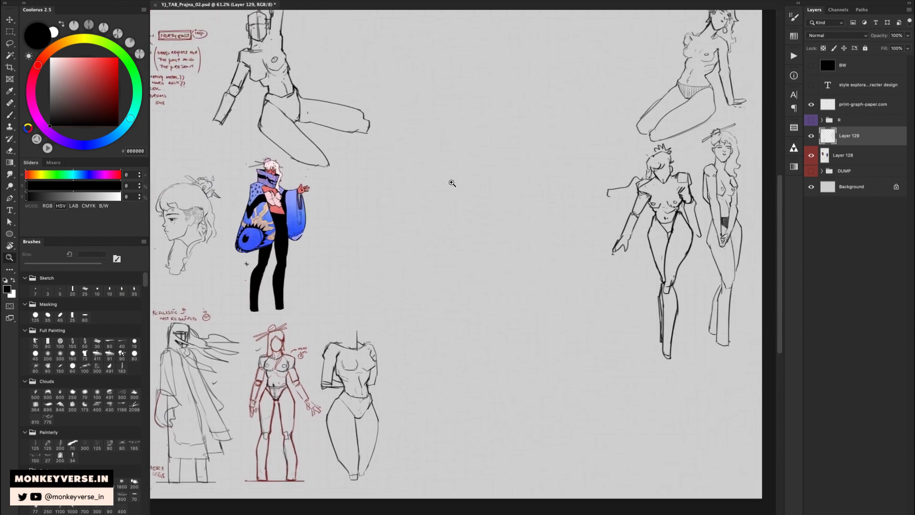
pyautogui.scroll(-2, 444, 196)
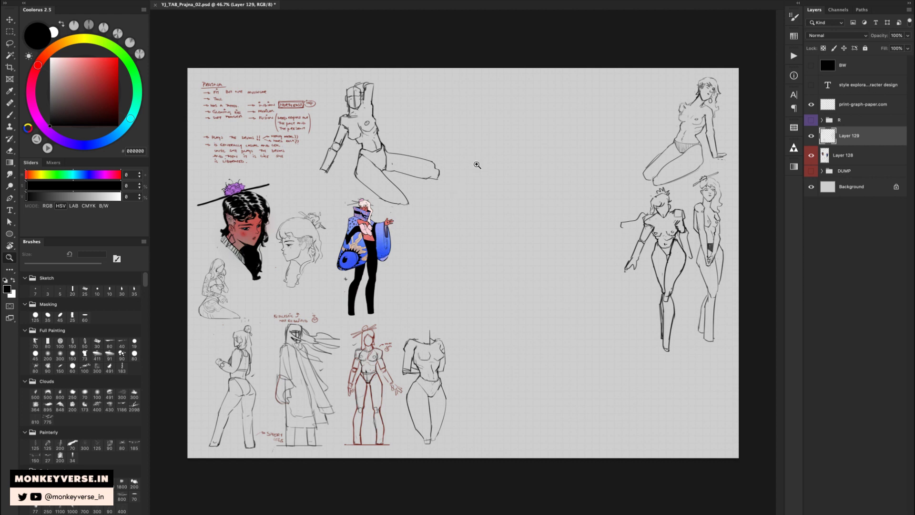
pyautogui.press('b')
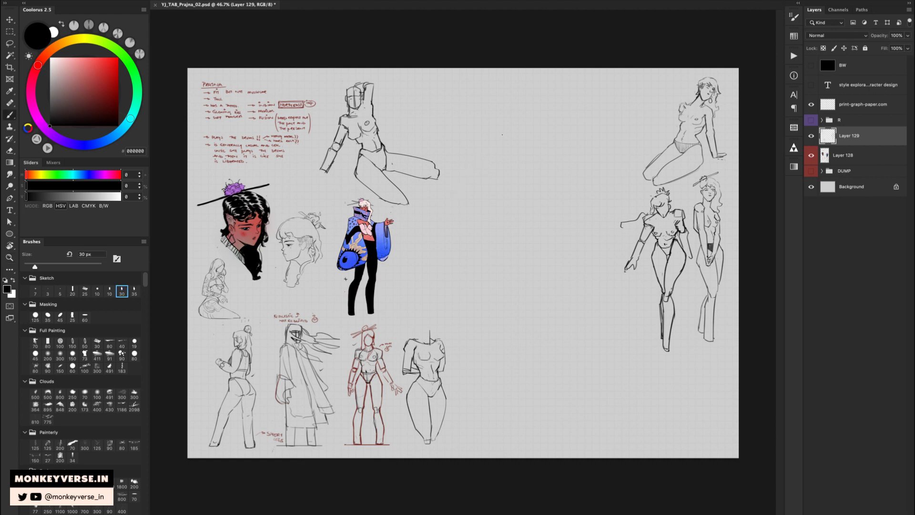
pyautogui.moveTo(504, 150); pyautogui.dragTo(500, 190)
pyautogui.press('super+z')
# - Start a new figure in the empty middle of the sheet with a vertical back line, trimming its upper end
pyautogui.press('z')
pyautogui.moveTo(465, 180)
pyautogui.mouseDown()
pyautogui.moveTo(487, 188)
pyautogui.moveTo(507, 180)
pyautogui.moveTo(411, 179)
pyautogui.moveTo(410, 168)
pyautogui.moveTo(466, 167)
pyautogui.moveTo(360, 188)
pyautogui.moveTo(373, 196)
pyautogui.moveTo(362, 213)
pyautogui.moveTo(362, 174)
pyautogui.mouseUp()
pyautogui.press('b')
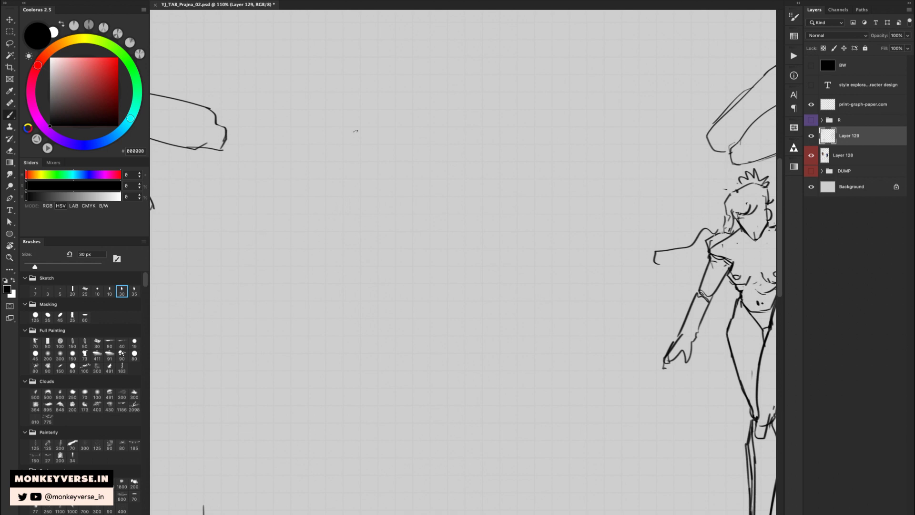
pyautogui.moveTo(350, 115); pyautogui.dragTo(355, 217)
pyautogui.scroll(1, 368, 180)
pyautogui.press('e')
pyautogui.moveTo(351, 119); pyautogui.dragTo(351, 143)
pyautogui.press('b')
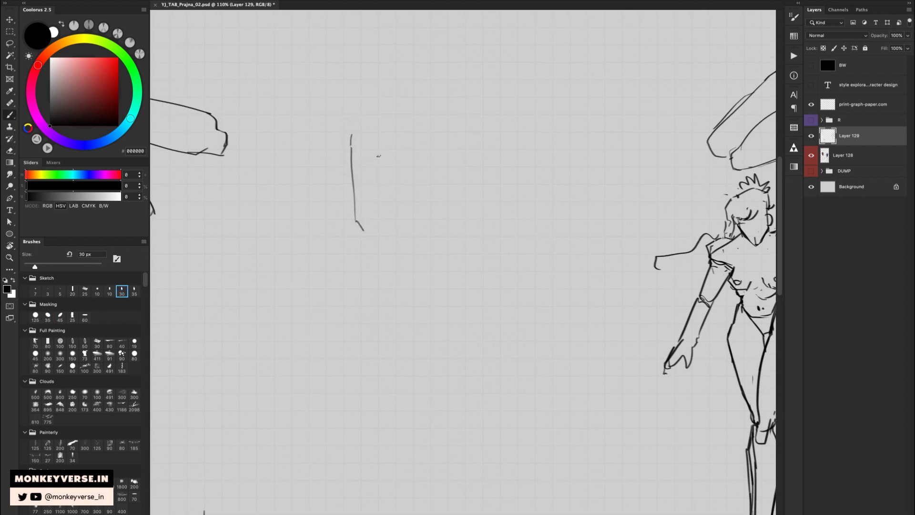
# - Sketch the new figure's horizontal upper arm, elbow joint and raised forearm beside the back line
pyautogui.moveTo(371, 152)
pyautogui.mouseDown()
pyautogui.moveTo(384, 131)
pyautogui.moveTo(408, 143)
pyautogui.moveTo(378, 151)
pyautogui.moveTo(399, 155)
pyautogui.moveTo(403, 133)
pyautogui.moveTo(408, 151)
pyautogui.moveTo(440, 130)
pyautogui.moveTo(444, 139)
pyautogui.moveTo(388, 153)
pyautogui.mouseUp()
pyautogui.press('e')
pyautogui.press('b')
pyautogui.press('e')
pyautogui.press('b')
pyautogui.moveTo(438, 139)
pyautogui.mouseDown()
pyautogui.moveTo(435, 148)
pyautogui.moveTo(452, 130)
pyautogui.mouseUp()
pyautogui.moveTo(447, 63)
pyautogui.mouseDown()
pyautogui.moveTo(452, 132)
pyautogui.moveTo(434, 112)
pyautogui.mouseUp()
pyautogui.press('e')
pyautogui.moveTo(427, 66); pyautogui.dragTo(433, 110)
pyautogui.press('b')
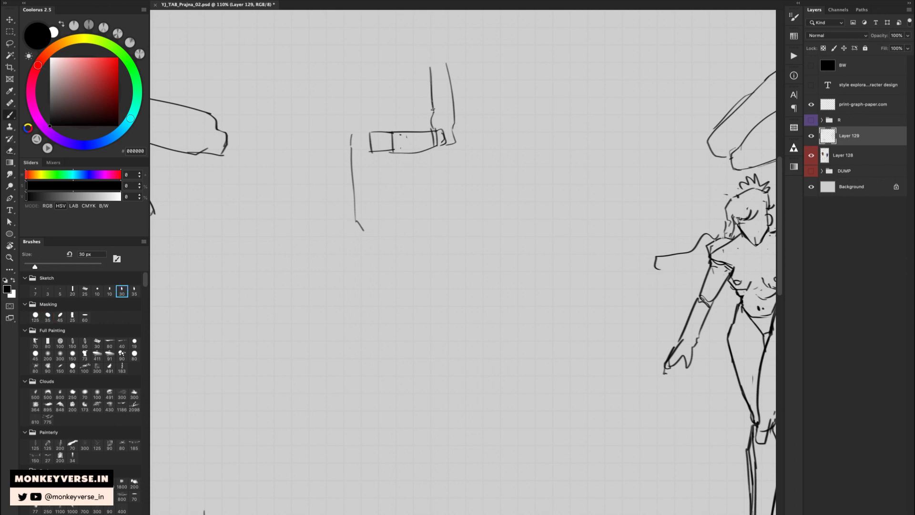
# - Redraw the raised forearm's outer edge so that it slants straight down to a pointed elbow
pyautogui.press('e')
pyautogui.press('b')
pyautogui.moveTo(447, 64); pyautogui.dragTo(454, 136)
pyautogui.press('e')
pyautogui.press('b')
pyautogui.moveTo(451, 102); pyautogui.dragTo(455, 146)
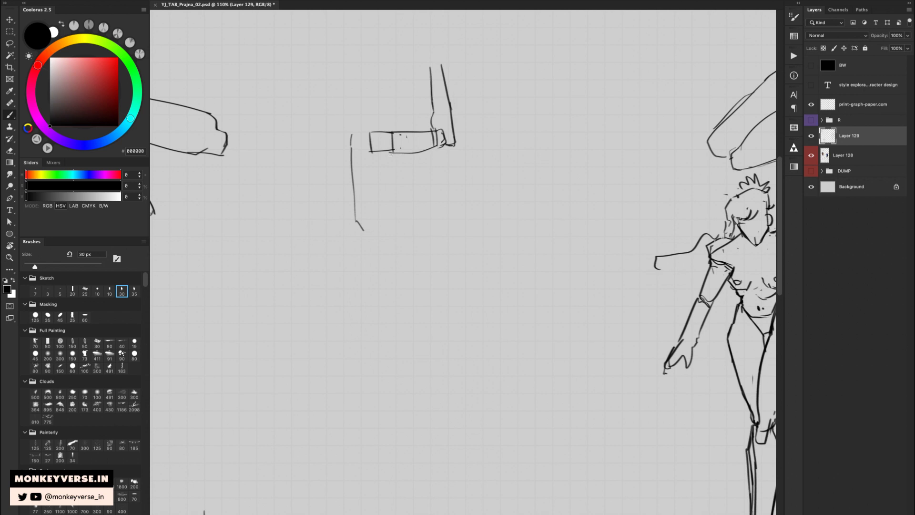
pyautogui.moveTo(404, 152)
pyautogui.mouseDown()
pyautogui.moveTo(415, 188)
pyautogui.moveTo(405, 216)
pyautogui.mouseUp()
pyautogui.hotkey('ctrl', 'z')
pyautogui.moveTo(356, 190)
pyautogui.mouseDown()
pyautogui.moveTo(364, 228)
pyautogui.moveTo(407, 205)
pyautogui.mouseUp()
pyautogui.hotkey('ctrl', 'z')
pyautogui.hotkey('ctrl', 'z')
pyautogui.hotkey('ctrl', 'z')
pyautogui.hotkey('ctrl', 'z')
# - Draw the torso's front contour and the groin curve, and rework the lower back into a narrow waist
pyautogui.moveTo(409, 161); pyautogui.dragTo(406, 224)
pyautogui.moveTo(404, 233); pyautogui.dragTo(388, 274)
pyautogui.press('e')
pyautogui.moveTo(355, 188)
pyautogui.mouseDown()
pyautogui.moveTo(360, 226)
pyautogui.moveTo(372, 231)
pyautogui.mouseUp()
pyautogui.press('b')
pyautogui.moveTo(353, 169); pyautogui.dragTo(354, 227)
pyautogui.hotkey('ctrl', 'z')
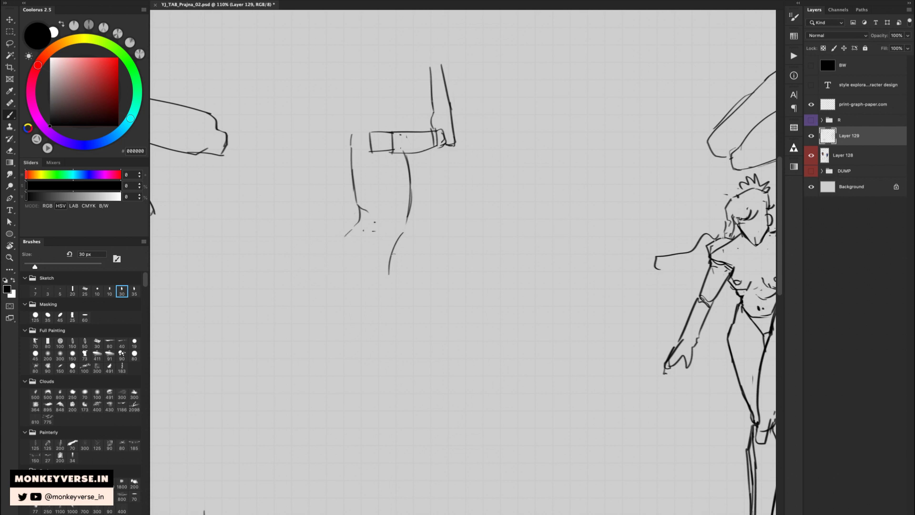
# - Sketch the pelvis with a curved line from the back hip to the crotch and a short front hip line
pyautogui.moveTo(403, 228); pyautogui.dragTo(409, 268)
pyautogui.moveTo(342, 240)
pyautogui.mouseDown()
pyautogui.moveTo(382, 279)
pyautogui.moveTo(401, 255)
pyautogui.mouseUp()
pyautogui.press('e')
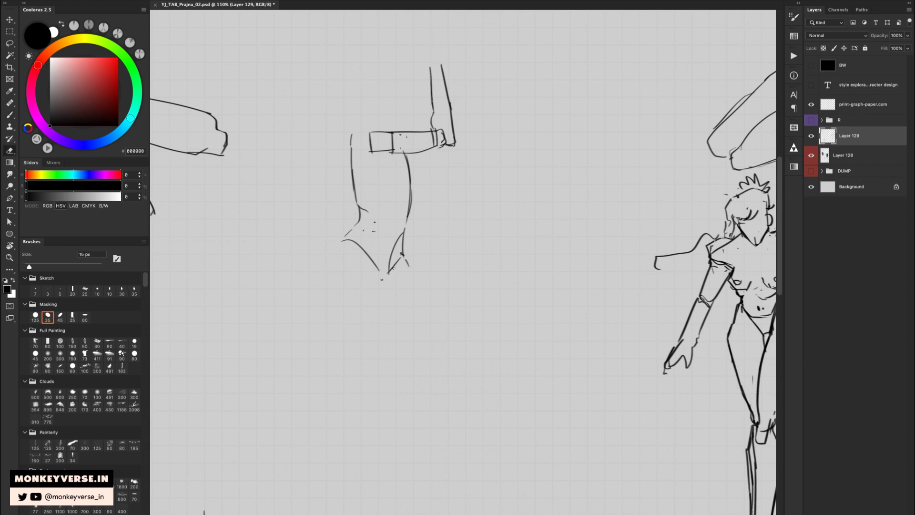
pyautogui.press('b')
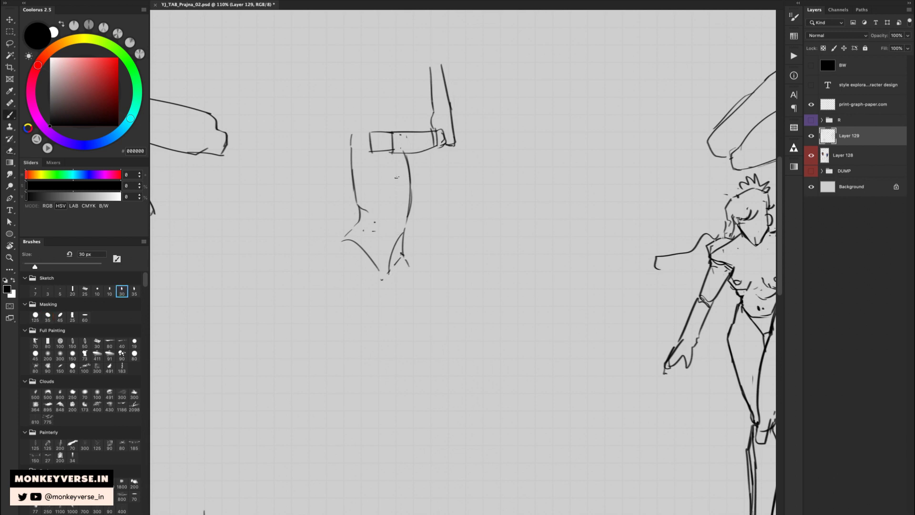
# - Sketch the chest contour below the horizontal arm and clean up the overlapping torso line
pyautogui.moveTo(390, 159)
pyautogui.mouseDown()
pyautogui.moveTo(400, 180)
pyautogui.moveTo(420, 190)
pyautogui.moveTo(411, 192)
pyautogui.mouseUp()
pyautogui.press('e')
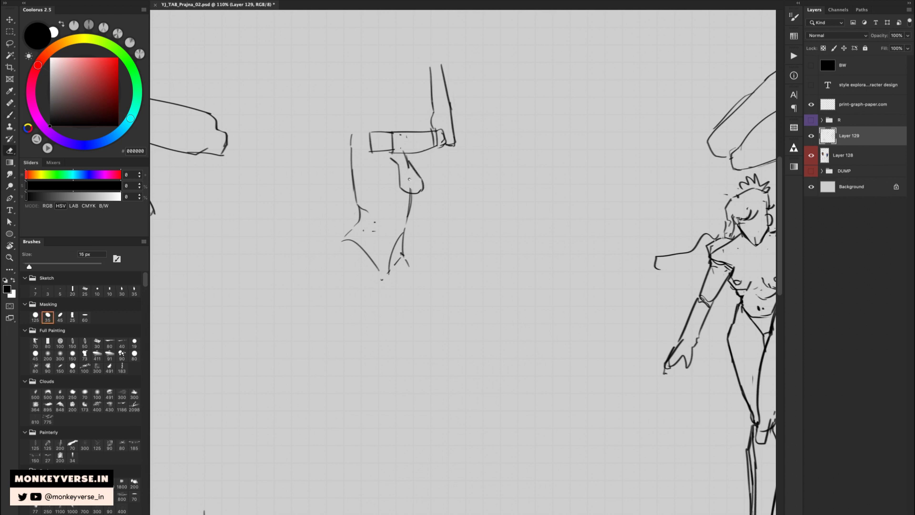
pyautogui.press('b')
pyautogui.moveTo(411, 160)
pyautogui.mouseDown()
pyautogui.moveTo(428, 181)
pyautogui.moveTo(421, 193)
pyautogui.moveTo(408, 190)
pyautogui.moveTo(415, 195)
pyautogui.moveTo(400, 179)
pyautogui.moveTo(414, 192)
pyautogui.mouseUp()
pyautogui.press('e')
pyautogui.press('b')
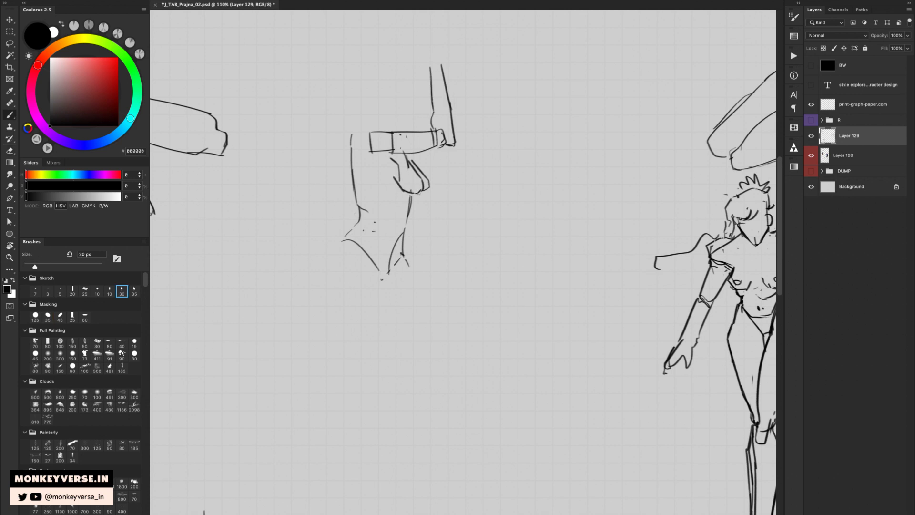
pyautogui.press('e')
pyautogui.press('b')
# - Outline the upper arm's shoulder end and strengthen the back contour down through the waist and hip
pyautogui.moveTo(370, 154); pyautogui.dragTo(393, 157)
pyautogui.moveTo(393, 139)
pyautogui.mouseDown()
pyautogui.moveTo(394, 152)
pyautogui.moveTo(365, 156)
pyautogui.moveTo(353, 180)
pyautogui.mouseUp()
pyautogui.moveTo(350, 145)
pyautogui.mouseDown()
pyautogui.moveTo(359, 225)
pyautogui.moveTo(363, 211)
pyautogui.moveTo(341, 232)
pyautogui.moveTo(319, 288)
pyautogui.moveTo(323, 297)
pyautogui.moveTo(379, 281)
pyautogui.mouseUp()
pyautogui.press('e')
pyautogui.press('b')
# - Draw the near thigh with its upper crease, inner edge and a long curved back edge to the knee
pyautogui.moveTo(379, 283); pyautogui.dragTo(407, 370)
pyautogui.moveTo(328, 303); pyautogui.dragTo(355, 357)
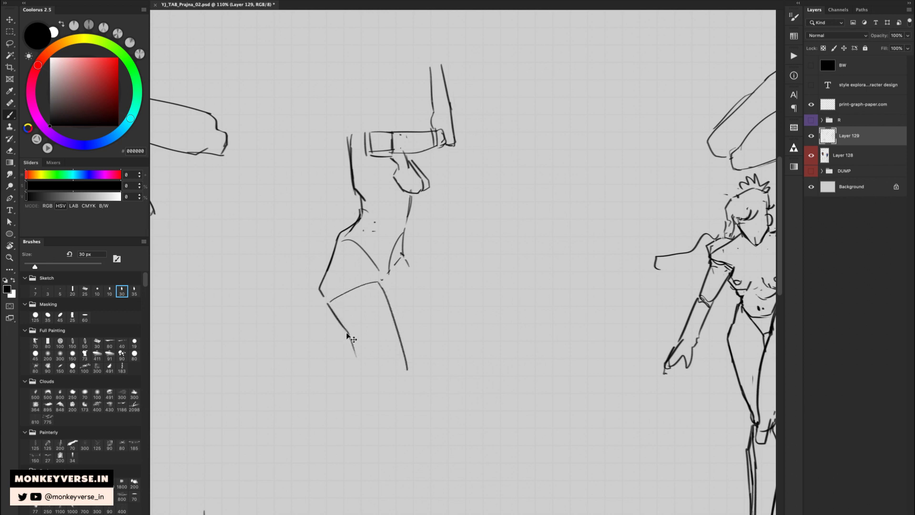
pyautogui.press('super+z')
pyautogui.moveTo(330, 304); pyautogui.dragTo(372, 379)
pyautogui.hotkey('ctrl', 'z')
pyautogui.moveTo(322, 298); pyautogui.dragTo(387, 394)
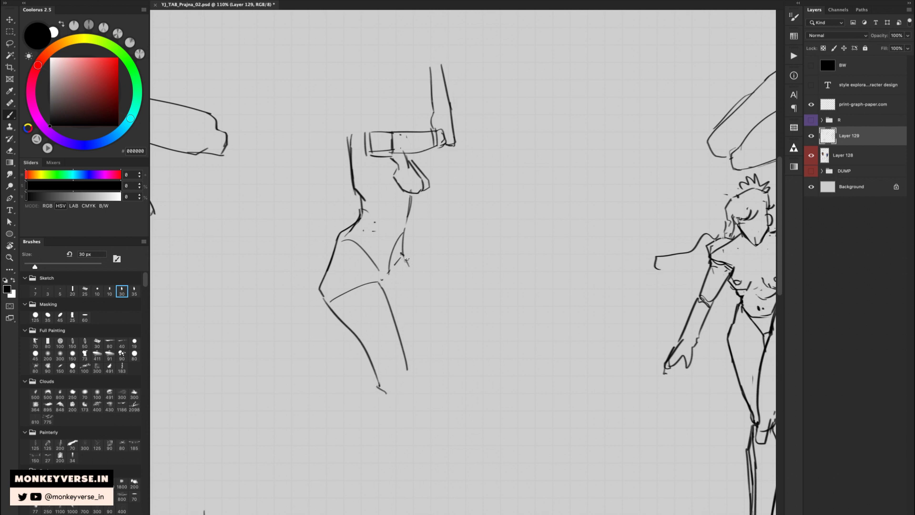
# - Draw the front hip and thigh line, and add the far thigh's curved edge behind it
pyautogui.moveTo(403, 253)
pyautogui.mouseDown()
pyautogui.moveTo(419, 283)
pyautogui.moveTo(415, 373)
pyautogui.mouseUp()
pyautogui.moveTo(422, 330)
pyautogui.mouseDown()
pyautogui.moveTo(431, 333)
pyautogui.moveTo(428, 371)
pyautogui.mouseUp()
pyautogui.hotkey('ctrl', 'z')
pyautogui.moveTo(424, 301); pyautogui.dragTo(425, 372)
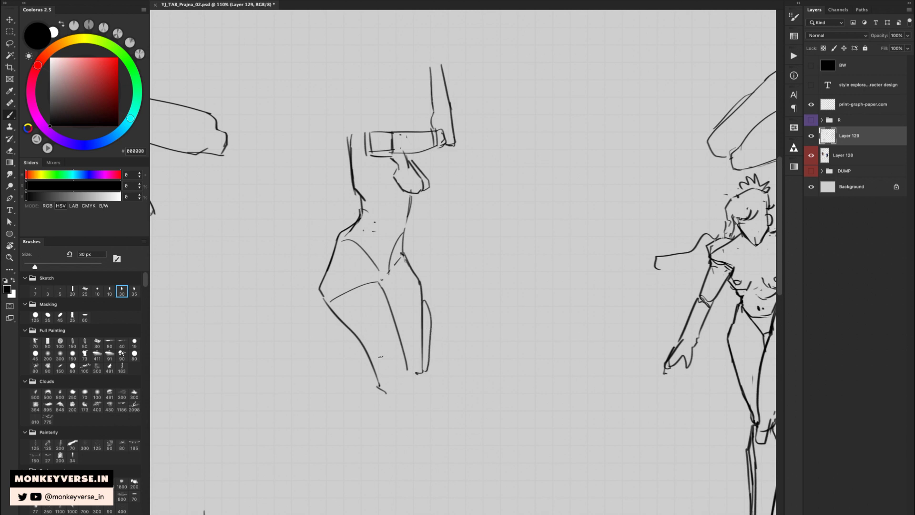
# - Redraw the torso's front contour from below the chest down to the hip as a stronger line
pyautogui.moveTo(417, 239); pyautogui.dragTo(417, 244)
pyautogui.moveTo(412, 201); pyautogui.dragTo(410, 246)
pyautogui.hotkey('ctrl', 'z')
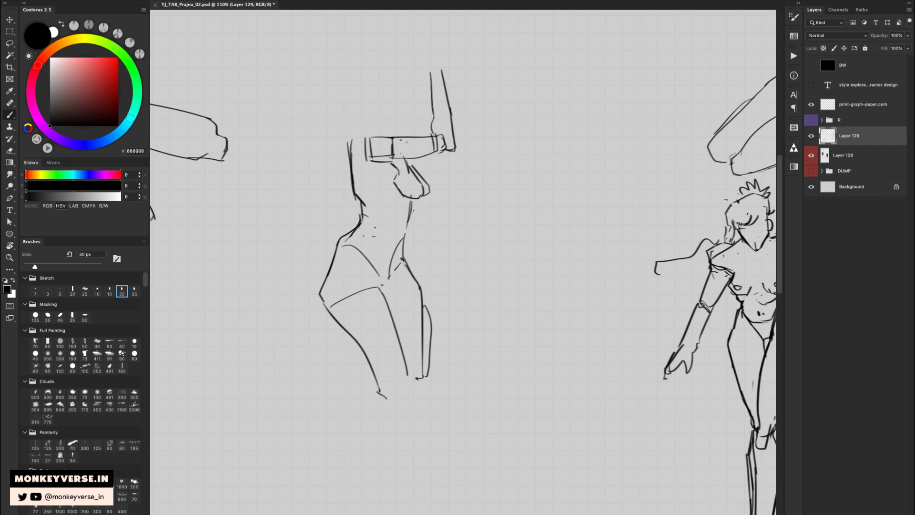
pyautogui.moveTo(411, 202); pyautogui.dragTo(403, 262)
pyautogui.press('e')
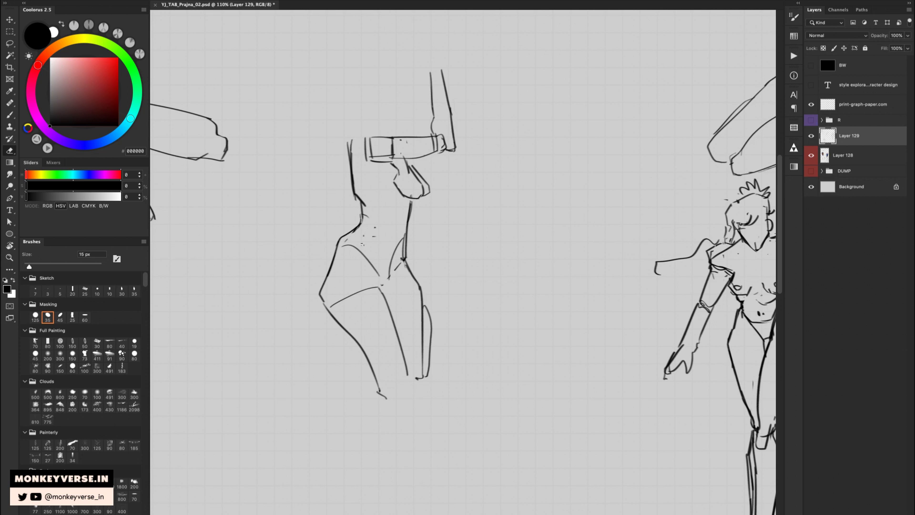
# - Draw the brief's curved leg openings and a waistband across the hips
pyautogui.press('b')
pyautogui.moveTo(342, 244)
pyautogui.mouseDown()
pyautogui.moveTo(359, 252)
pyautogui.moveTo(374, 279)
pyautogui.mouseUp()
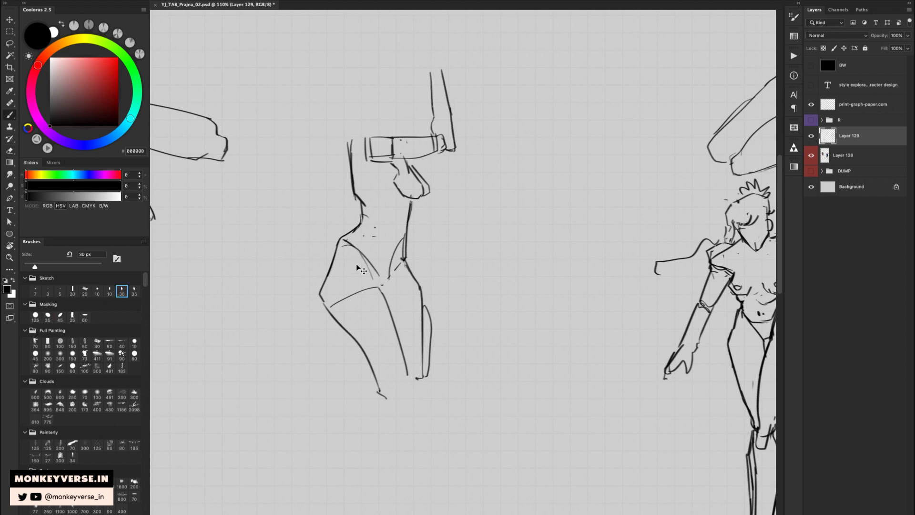
pyautogui.hotkey('ctrl', 'z')
pyautogui.moveTo(342, 244)
pyautogui.mouseDown()
pyautogui.moveTo(385, 282)
pyautogui.moveTo(379, 288)
pyautogui.moveTo(399, 260)
pyautogui.mouseUp()
pyautogui.moveTo(349, 236); pyautogui.dragTo(402, 249)
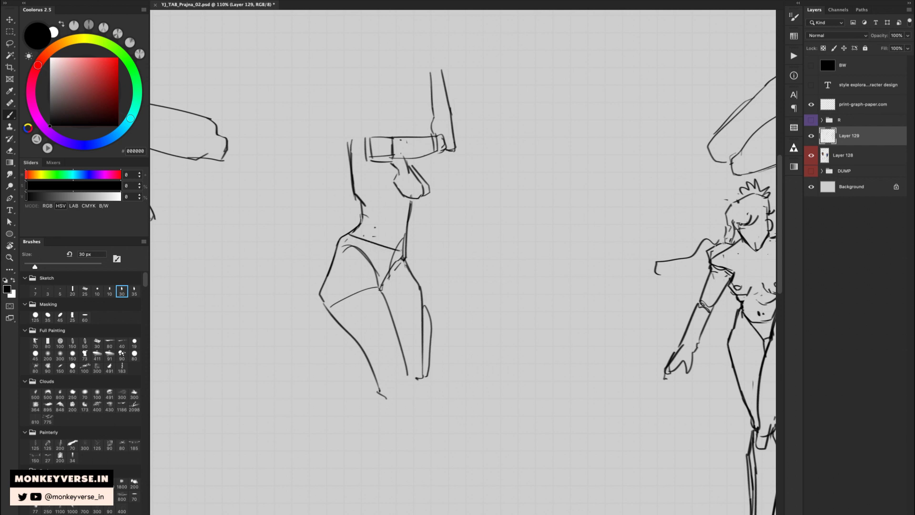
pyautogui.hotkey('ctrl', 'z')
pyautogui.moveTo(349, 235); pyautogui.dragTo(403, 249)
# - Erase the rough upper back line and redraw the back, shoulder and chest contours
pyautogui.moveTo(359, 171); pyautogui.dragTo(361, 189)
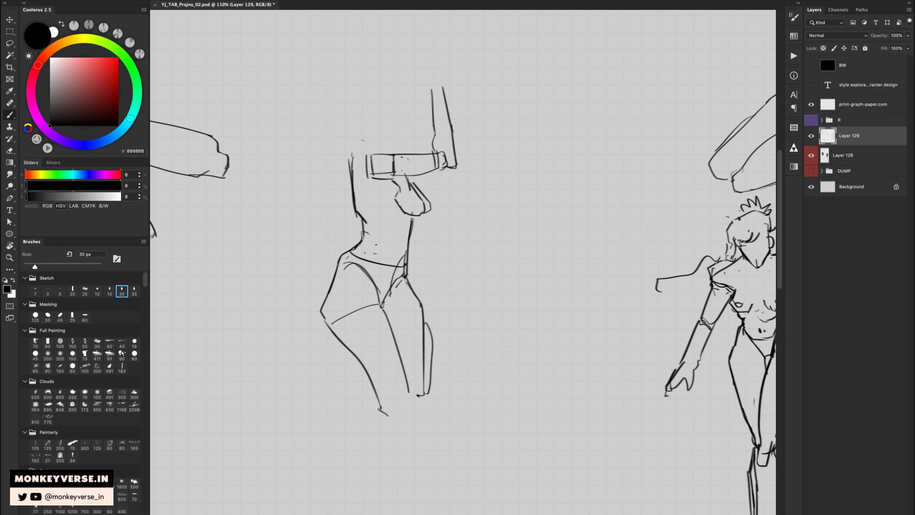
pyautogui.press('e')
pyautogui.moveTo(349, 160); pyautogui.dragTo(355, 210)
pyautogui.press('b')
pyautogui.hotkey('ctrl', 'z')
pyautogui.moveTo(355, 154); pyautogui.dragTo(352, 187)
pyautogui.moveTo(355, 153)
pyautogui.mouseDown()
pyautogui.moveTo(369, 140)
pyautogui.moveTo(392, 149)
pyautogui.moveTo(396, 138)
pyautogui.moveTo(422, 189)
pyautogui.moveTo(411, 190)
pyautogui.moveTo(424, 185)
pyautogui.moveTo(422, 221)
pyautogui.moveTo(420, 199)
pyautogui.moveTo(404, 190)
pyautogui.moveTo(392, 204)
pyautogui.moveTo(426, 209)
pyautogui.moveTo(412, 180)
pyautogui.moveTo(415, 215)
pyautogui.mouseUp()
# - Clean up the chest area with a larger eraser and add short neck lines above the shoulder
pyautogui.press('e')
pyautogui.press(']')
pyautogui.press('b')
pyautogui.press('super+z')
pyautogui.hotkey('ctrl', 'z')
pyautogui.press('super+z')
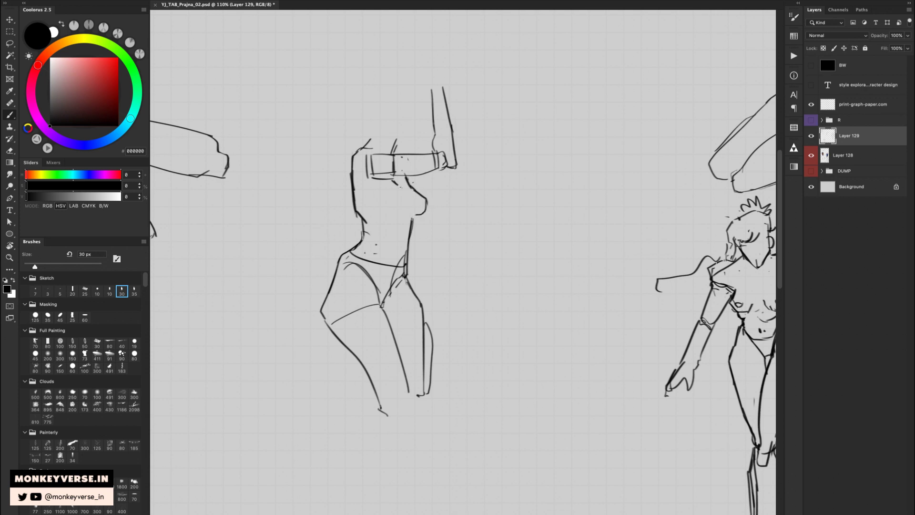
# - Add the inner chest curve, the rib line and a sharper waist contour to the torso
pyautogui.moveTo(396, 182)
pyautogui.mouseDown()
pyautogui.moveTo(410, 199)
pyautogui.moveTo(399, 184)
pyautogui.moveTo(416, 206)
pyautogui.moveTo(412, 195)
pyautogui.moveTo(414, 216)
pyautogui.moveTo(399, 215)
pyautogui.moveTo(415, 193)
pyautogui.moveTo(400, 262)
pyautogui.mouseUp()
pyautogui.press('super+z')
pyautogui.press('super+z')
pyautogui.press('e')
pyautogui.press('b')
pyautogui.moveTo(413, 228)
pyautogui.mouseDown()
pyautogui.moveTo(406, 272)
pyautogui.moveTo(408, 248)
pyautogui.moveTo(392, 237)
pyautogui.mouseUp()
pyautogui.press('e')
pyautogui.press('b')
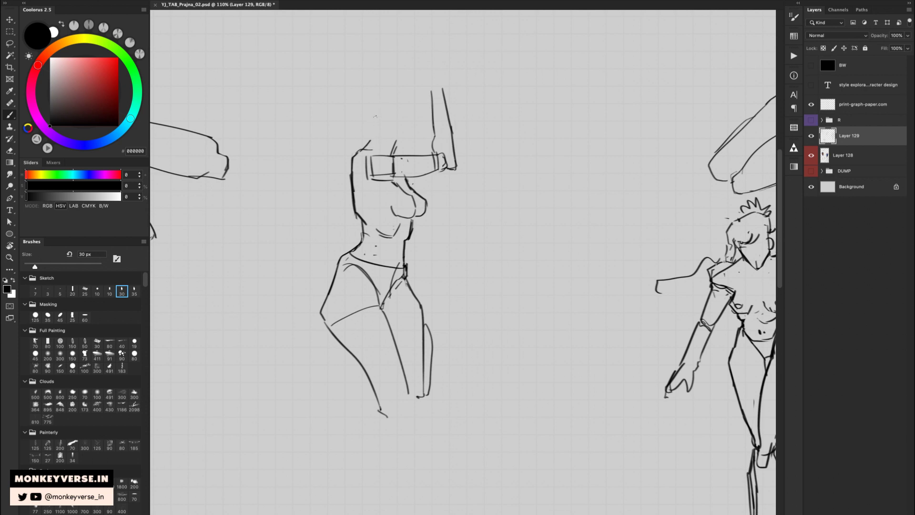
# - Sketch the head's ear, jaw line and curved face line above the horizontal arm
pyautogui.moveTo(382, 113)
pyautogui.mouseDown()
pyautogui.moveTo(406, 149)
pyautogui.moveTo(410, 101)
pyautogui.mouseUp()
pyautogui.press('super+z')
pyautogui.press('super+z')
pyautogui.moveTo(404, 149); pyautogui.dragTo(409, 101)
# - Erase the top of the raised forearm and close it with wrist lines
pyautogui.press('e')
pyautogui.moveTo(431, 151)
pyautogui.mouseDown()
pyautogui.moveTo(430, 105)
pyautogui.moveTo(436, 152)
pyautogui.mouseUp()
pyautogui.press('b')
pyautogui.press('e')
pyautogui.press('b')
pyautogui.moveTo(432, 88)
pyautogui.mouseDown()
pyautogui.moveTo(438, 128)
pyautogui.moveTo(447, 112)
pyautogui.moveTo(442, 87)
pyautogui.moveTo(445, 109)
pyautogui.mouseUp()
pyautogui.press('e')
pyautogui.press('b')
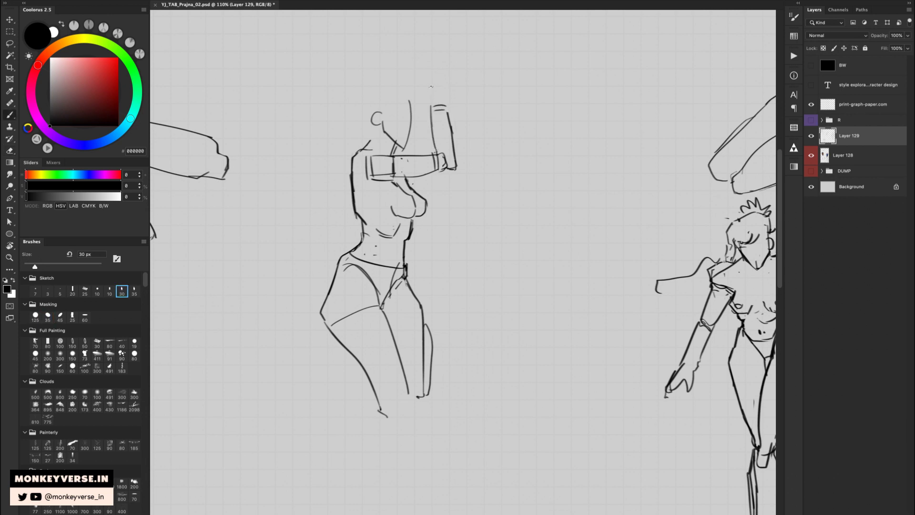
# - Block in the raised hand above the wrist and add the second forearm's edge beside the first
pyautogui.moveTo(426, 79)
pyautogui.mouseDown()
pyautogui.moveTo(431, 104)
pyautogui.moveTo(438, 63)
pyautogui.moveTo(448, 102)
pyautogui.mouseUp()
pyautogui.moveTo(425, 69); pyautogui.dragTo(429, 148)
pyautogui.moveTo(423, 92); pyautogui.dragTo(429, 149)
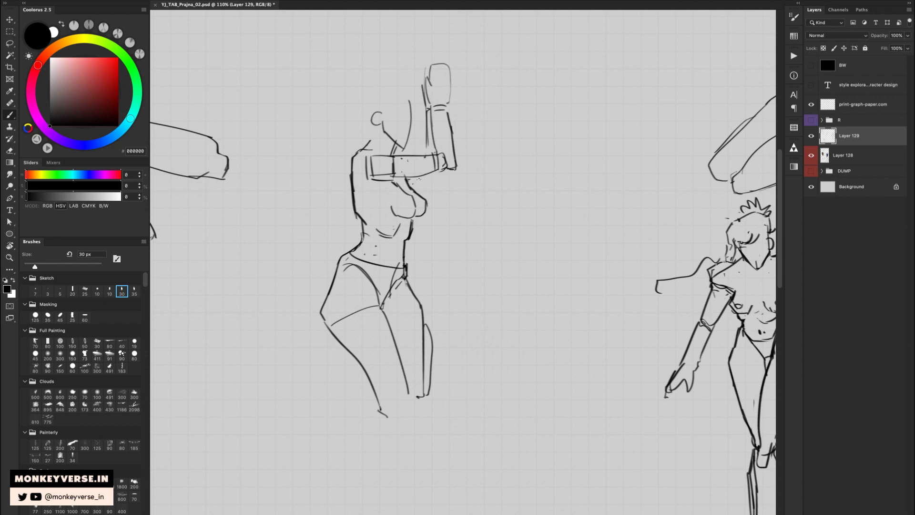
pyautogui.moveTo(410, 180)
pyautogui.mouseDown()
pyautogui.moveTo(435, 166)
pyautogui.moveTo(443, 176)
pyautogui.moveTo(411, 179)
pyautogui.mouseUp()
pyautogui.press('super+z')
pyautogui.moveTo(428, 132); pyautogui.dragTo(433, 139)
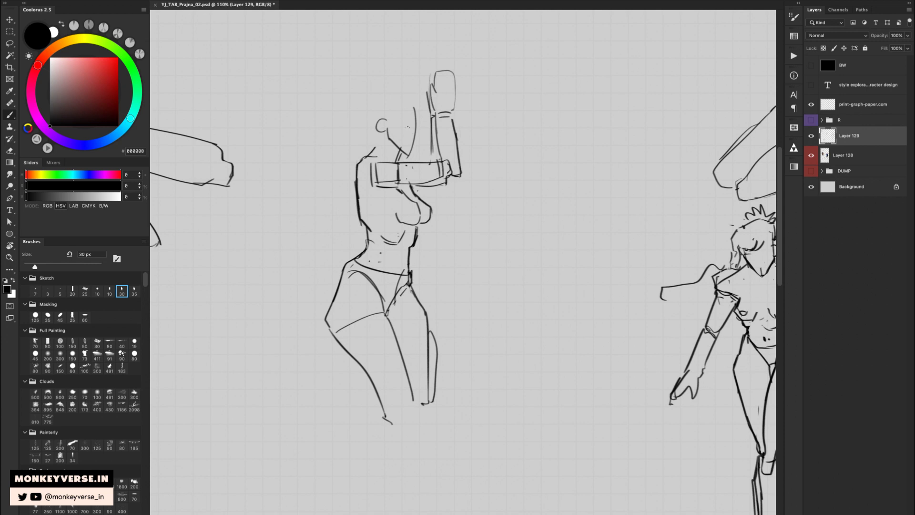
# - Draw the hair outline and fringe around the head, then add the spiky bun with hairpin and a wavy ponytail
pyautogui.moveTo(388, 105); pyautogui.dragTo(362, 106)
pyautogui.moveTo(353, 108); pyautogui.dragTo(349, 109)
pyautogui.moveTo(391, 97)
pyautogui.mouseDown()
pyautogui.moveTo(393, 117)
pyautogui.moveTo(400, 99)
pyautogui.moveTo(418, 107)
pyautogui.moveTo(414, 93)
pyautogui.moveTo(368, 79)
pyautogui.moveTo(352, 103)
pyautogui.moveTo(375, 137)
pyautogui.mouseUp()
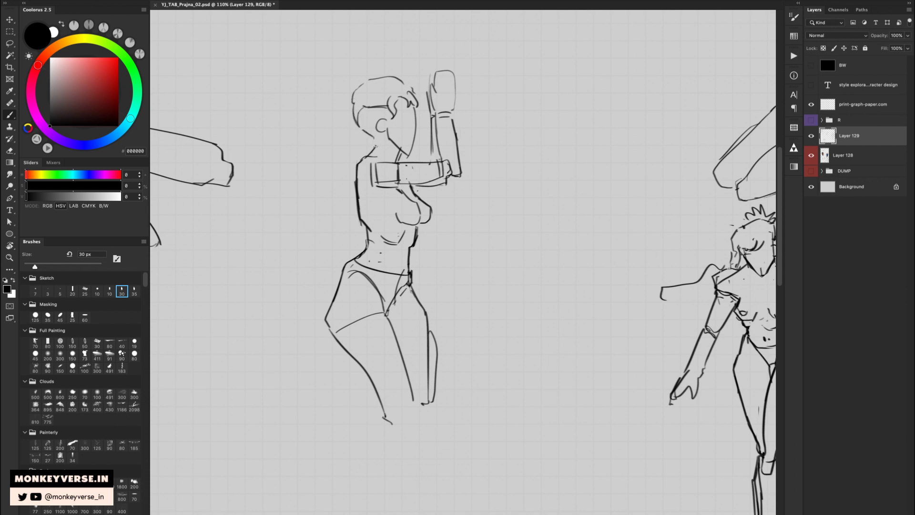
pyautogui.moveTo(353, 99)
pyautogui.mouseDown()
pyautogui.moveTo(348, 113)
pyautogui.moveTo(330, 88)
pyautogui.moveTo(354, 71)
pyautogui.moveTo(355, 79)
pyautogui.mouseUp()
pyautogui.moveTo(331, 95)
pyautogui.mouseDown()
pyautogui.moveTo(344, 100)
pyautogui.moveTo(346, 80)
pyautogui.moveTo(350, 91)
pyautogui.moveTo(332, 105)
pyautogui.moveTo(377, 76)
pyautogui.moveTo(358, 154)
pyautogui.moveTo(319, 206)
pyautogui.moveTo(333, 234)
pyautogui.moveTo(359, 224)
pyautogui.mouseUp()
# - Erase the double edge along the far thigh and redraw it as a single straighter line
pyautogui.press('z')
pyautogui.moveTo(431, 217); pyautogui.dragTo(410, 217)
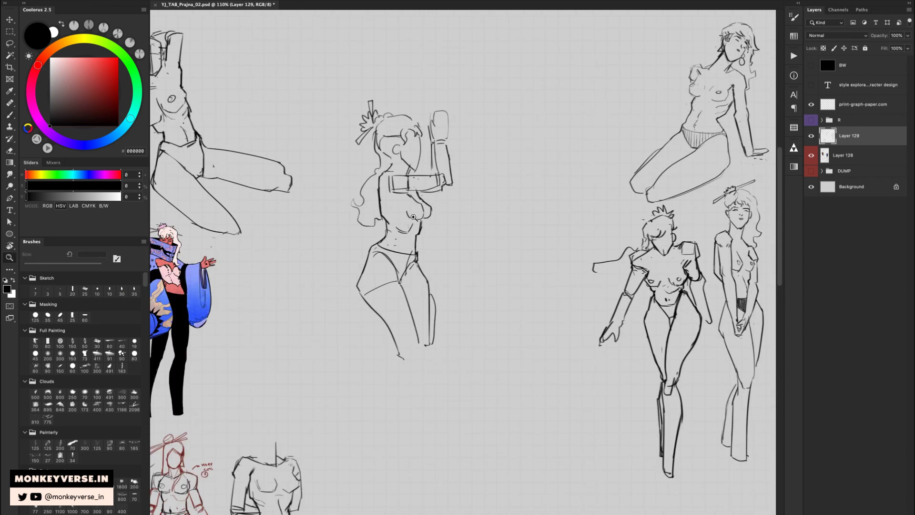
pyautogui.moveTo(421, 288)
pyautogui.mouseDown()
pyautogui.moveTo(422, 276)
pyautogui.moveTo(437, 305)
pyautogui.moveTo(432, 353)
pyautogui.moveTo(403, 355)
pyautogui.mouseUp()
pyautogui.press('e')
pyautogui.press('b')
pyautogui.press('e')
pyautogui.press('b')
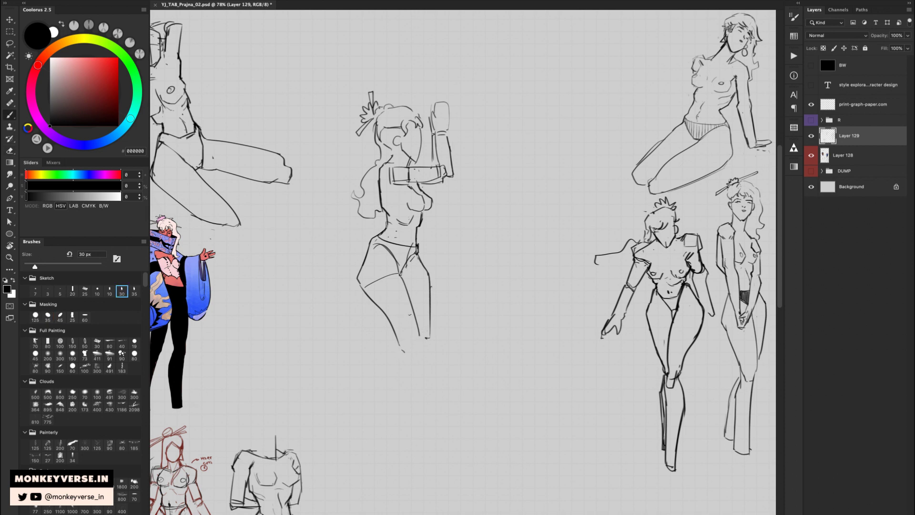
# - Lasso the head with its bun and scale the selection down slightly to suit the body
pyautogui.press('l')
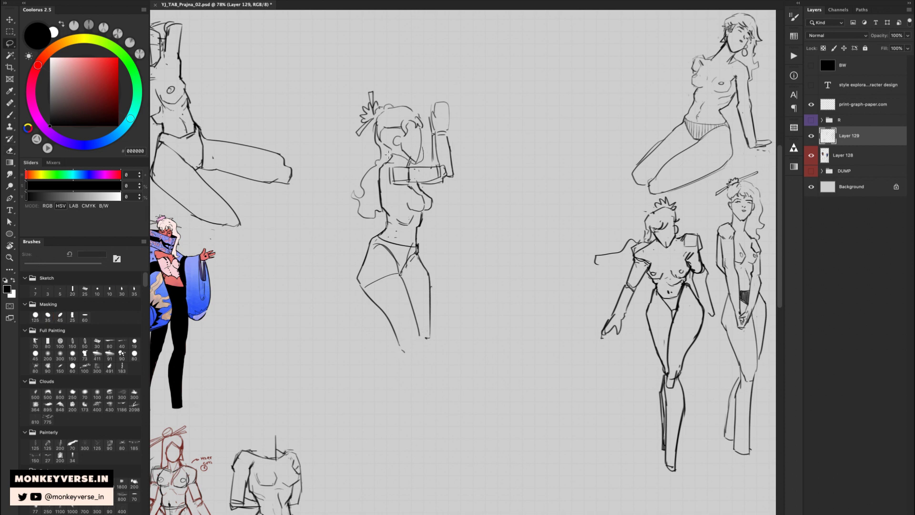
pyautogui.moveTo(355, 145)
pyautogui.mouseDown()
pyautogui.moveTo(421, 80)
pyautogui.moveTo(429, 124)
pyautogui.moveTo(422, 160)
pyautogui.mouseUp()
pyautogui.hotkey('ctrl', 't')
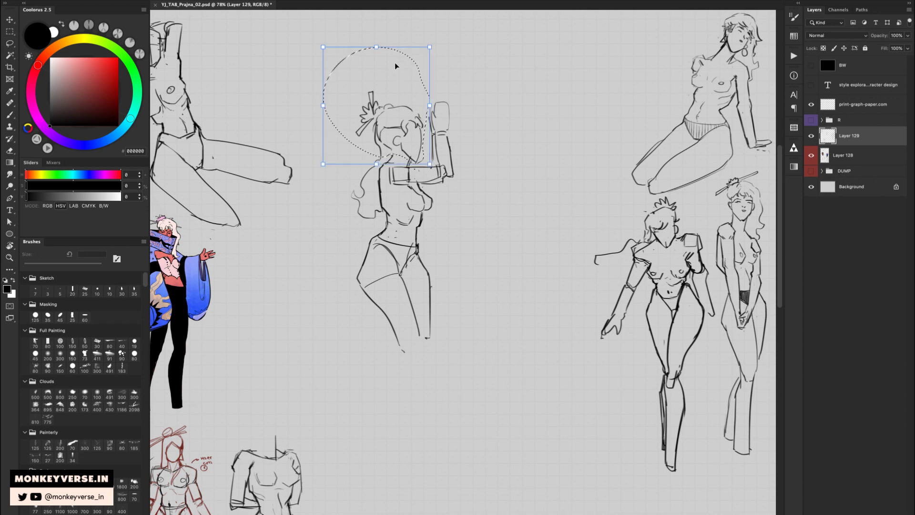
pyautogui.moveTo(377, 49); pyautogui.dragTo(380, 83)
pyautogui.press('Return')
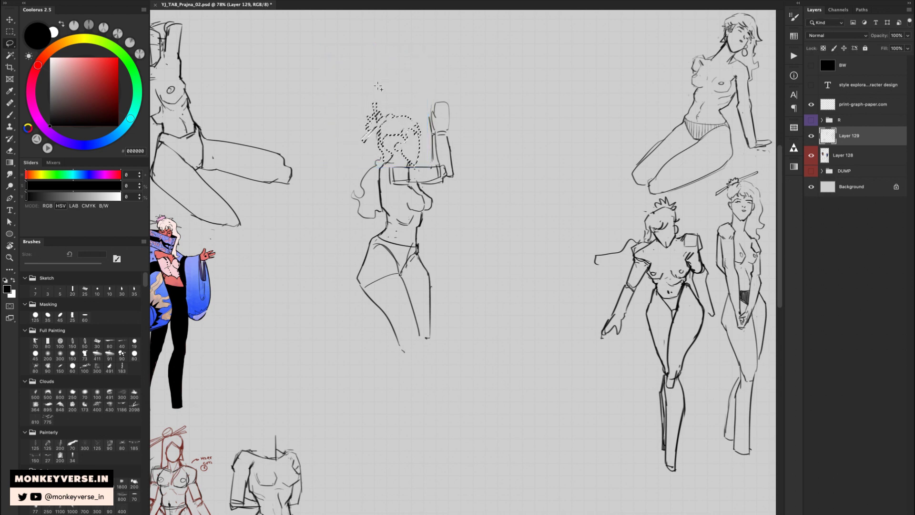
pyautogui.hotkey('ctrl', 'd')
pyautogui.press('e')
pyautogui.press('z')
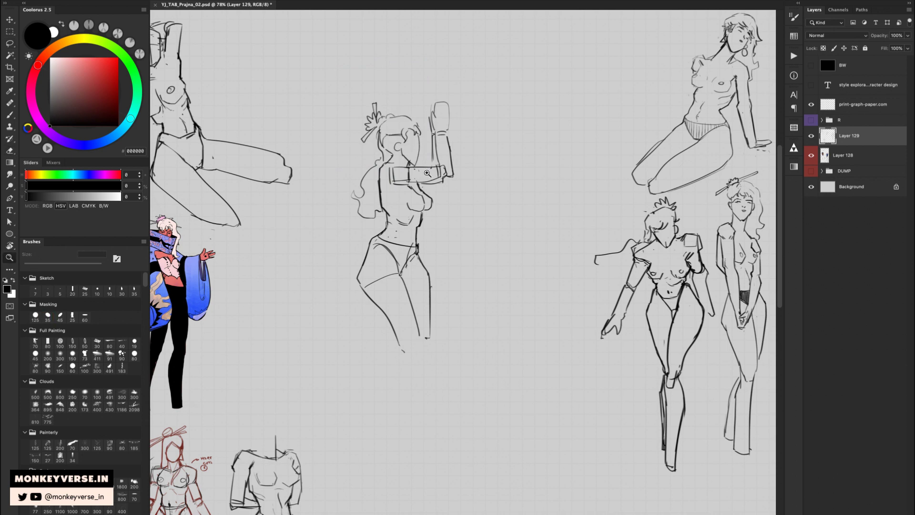
# - Clean up the boxy shoulder and horizontal upper arm, and refine the ponytail and rib lines on the torso
pyautogui.click(429, 180)
pyautogui.click(429, 180)
pyautogui.press('e')
pyautogui.moveTo(377, 171)
pyautogui.mouseDown()
pyautogui.moveTo(396, 187)
pyautogui.moveTo(407, 183)
pyautogui.moveTo(381, 167)
pyautogui.moveTo(398, 165)
pyautogui.moveTo(388, 164)
pyautogui.moveTo(381, 225)
pyautogui.moveTo(370, 202)
pyautogui.moveTo(370, 217)
pyautogui.moveTo(401, 234)
pyautogui.mouseUp()
pyautogui.press('b')
pyautogui.press('e')
pyautogui.press('b')
pyautogui.press('e')
pyautogui.press('b')
pyautogui.press('e')
pyautogui.press('b')
pyautogui.press('e')
pyautogui.press('b')
pyautogui.moveTo(399, 232); pyautogui.dragTo(407, 235)
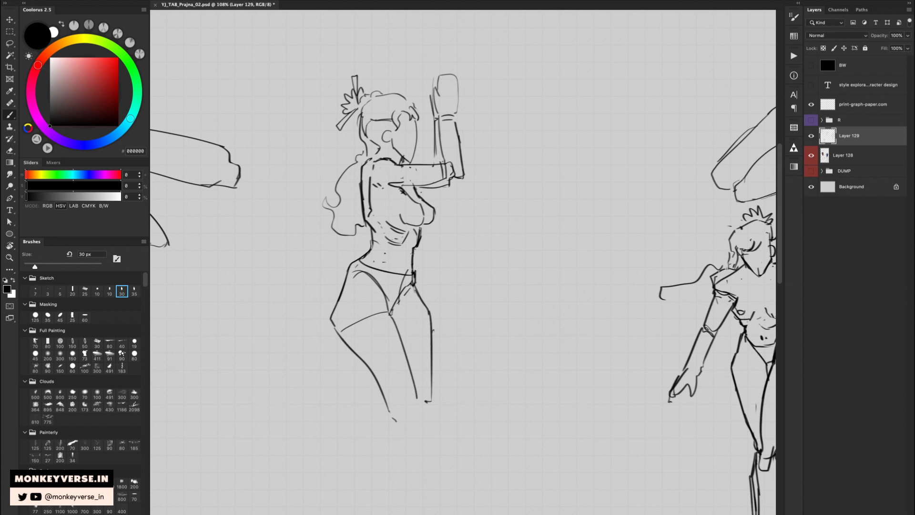
# - Rework the waist, hip and outer thigh contours of the raised-arm figure by alternately erasing and redrawing
pyautogui.press('e')
pyautogui.moveTo(407, 269)
pyautogui.mouseDown()
pyautogui.moveTo(399, 290)
pyautogui.moveTo(417, 286)
pyautogui.moveTo(416, 275)
pyautogui.moveTo(415, 285)
pyautogui.mouseUp()
pyautogui.press('b')
pyautogui.press('e')
pyautogui.press('b')
pyautogui.press('e')
pyautogui.press('b')
pyautogui.moveTo(369, 223); pyautogui.dragTo(374, 249)
pyautogui.press('e')
pyautogui.press('b')
pyautogui.moveTo(336, 303)
pyautogui.mouseDown()
pyautogui.moveTo(331, 318)
pyautogui.moveTo(346, 347)
pyautogui.mouseUp()
pyautogui.press('e')
pyautogui.moveTo(376, 270); pyautogui.dragTo(343, 292)
# - Lasso the raised-arm figure, move it beside the seated pose in the sheet's upper-right area, and adjust its placement with Free Transform
pyautogui.press('v')
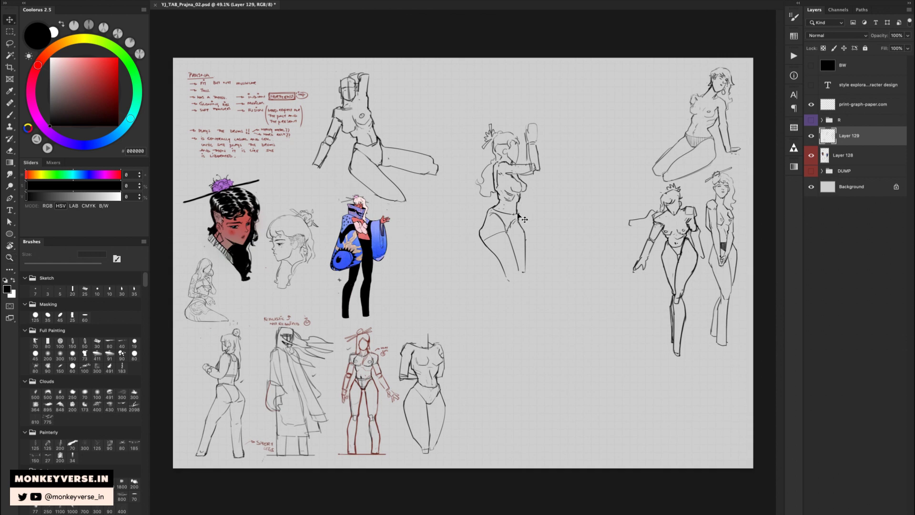
pyautogui.moveTo(523, 217); pyautogui.dragTo(548, 198)
pyautogui.press('super+z')
pyautogui.press('l')
pyautogui.moveTo(563, 166)
pyautogui.mouseDown()
pyautogui.moveTo(549, 97)
pyautogui.moveTo(479, 95)
pyautogui.moveTo(501, 301)
pyautogui.moveTo(520, 286)
pyautogui.mouseUp()
pyautogui.press('v')
pyautogui.moveTo(505, 205); pyautogui.dragTo(626, 139)
pyautogui.hotkey('ctrl', 't')
pyautogui.moveTo(629, 220); pyautogui.dragTo(641, 189)
pyautogui.press('Return')
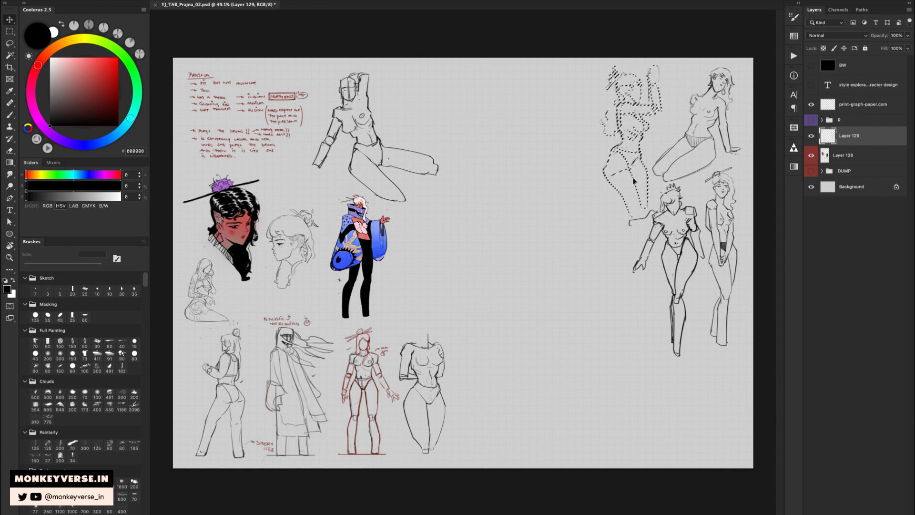
pyautogui.press('super+d')
pyautogui.press('z')
pyautogui.moveTo(644, 172); pyautogui.dragTo(635, 176)
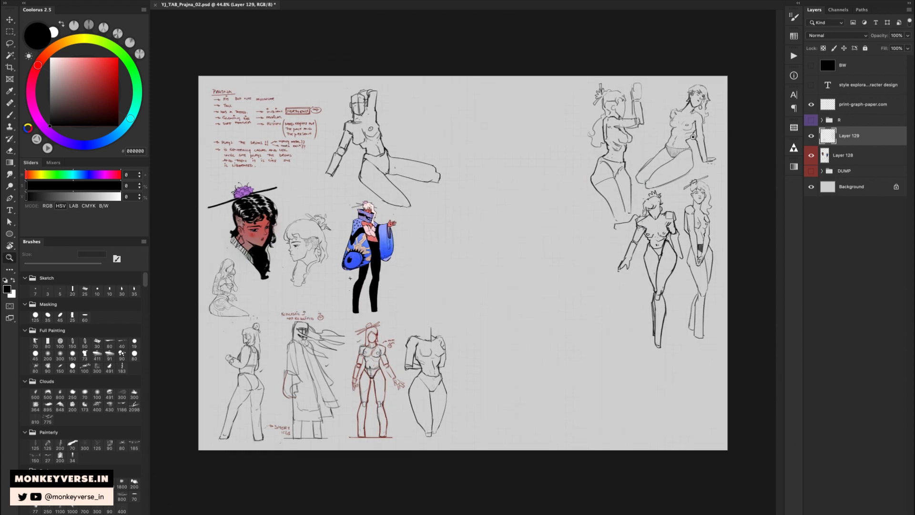
# - Merge the pose sketches with the other drawings into the single layer Layer 128
pyautogui.hotkey('ctrl', 'e')
pyautogui.hotkey('ctrl', 'shift', 'alt', 'n')
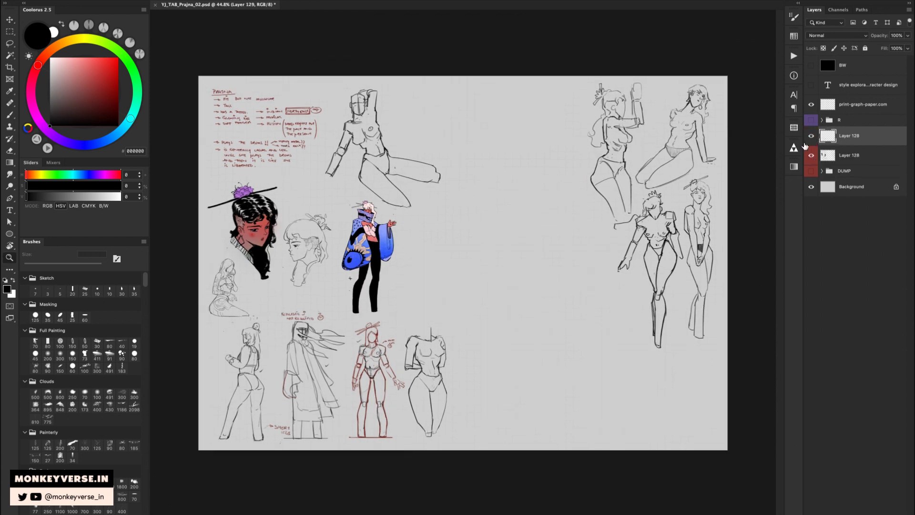
pyautogui.press('l')
pyautogui.moveTo(426, 114)
pyautogui.mouseDown()
pyautogui.moveTo(397, 64)
pyautogui.moveTo(341, 71)
pyautogui.moveTo(357, 88)
pyautogui.mouseUp()
pyautogui.hotkey('ctrl', 'e')
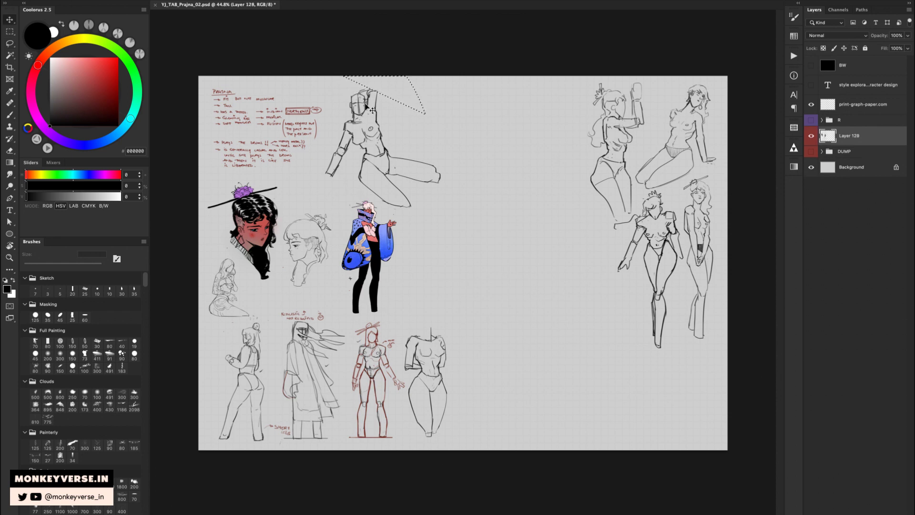
# - Lasso the reclining figure beside the notes and move it to the free area below the crowned figure
pyautogui.moveTo(409, 67)
pyautogui.mouseDown()
pyautogui.moveTo(338, 86)
pyautogui.moveTo(323, 167)
pyautogui.moveTo(331, 187)
pyautogui.moveTo(374, 201)
pyautogui.moveTo(443, 102)
pyautogui.mouseUp()
pyautogui.press('v')
pyautogui.moveTo(396, 148)
pyautogui.mouseDown()
pyautogui.moveTo(559, 331)
pyautogui.moveTo(654, 379)
pyautogui.mouseUp()
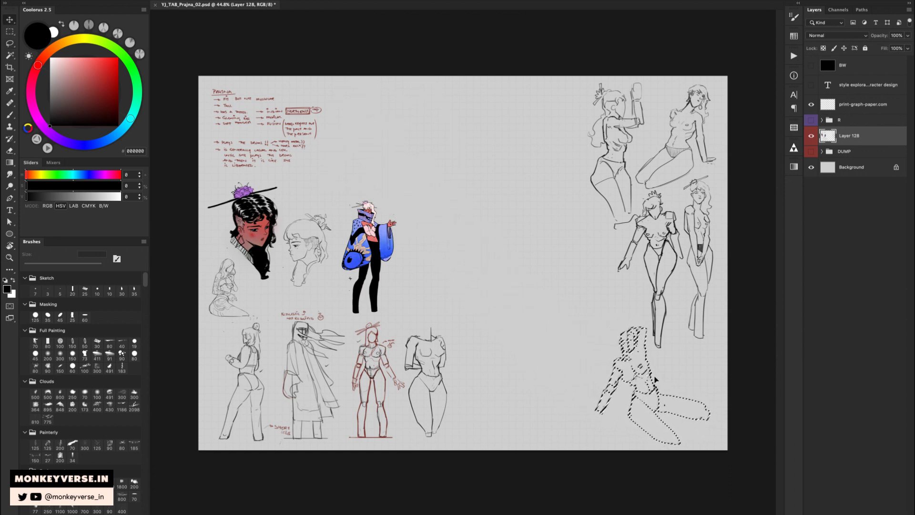
pyautogui.hotkey('ctrl', 'd')
pyautogui.press('z')
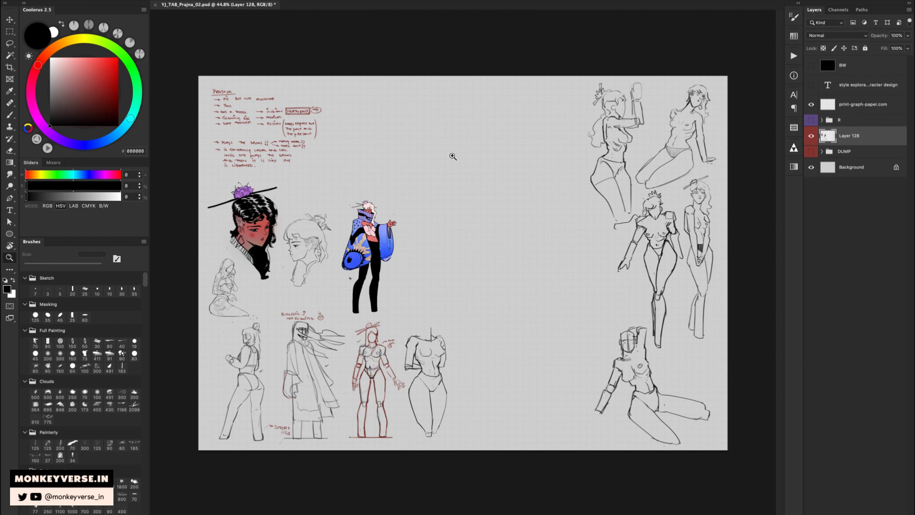
# - Start a new standing figure in the sheet's empty centre with a vertical spine line and a short curved pelvis line
pyautogui.hotkey('ctrl', '+')
pyautogui.press('b')
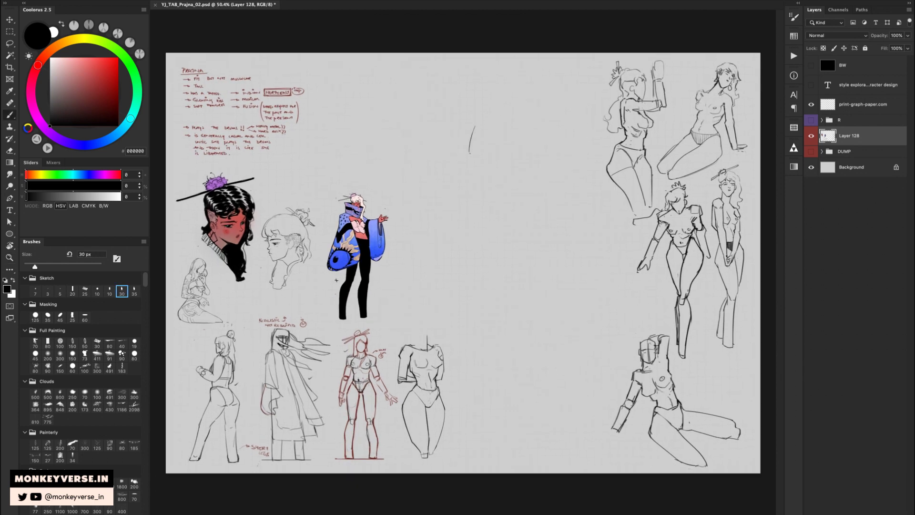
pyautogui.press('z')
pyautogui.click(467, 146)
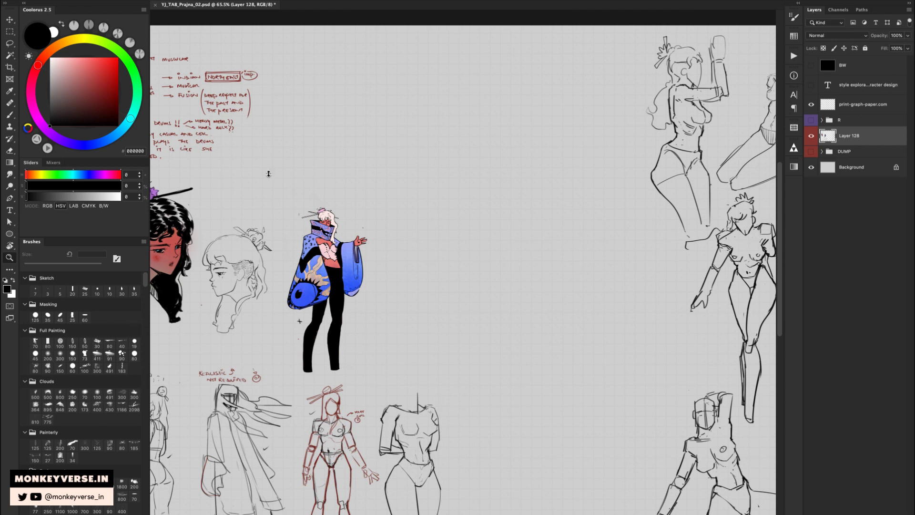
pyautogui.moveTo(438, 132); pyautogui.dragTo(326, 147)
pyautogui.scroll(2, 319, 149)
pyautogui.press('b')
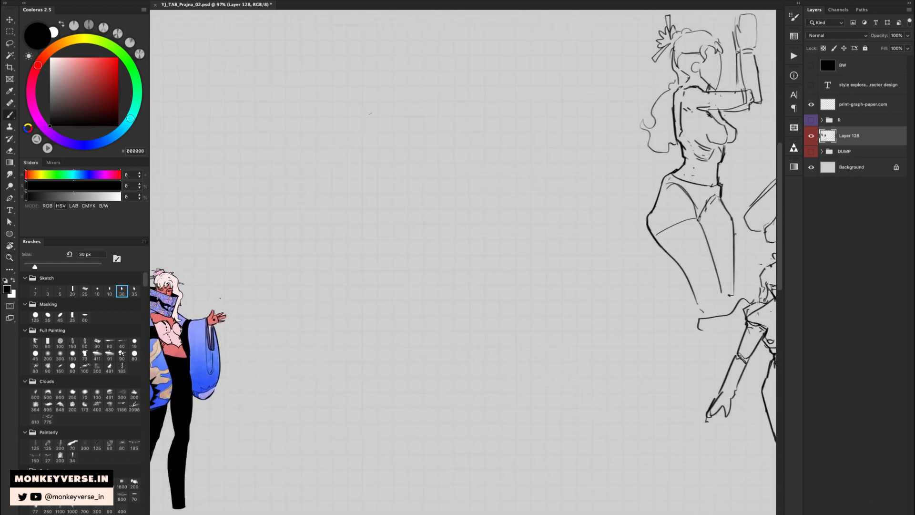
pyautogui.moveTo(375, 98); pyautogui.dragTo(376, 202)
pyautogui.moveTo(380, 202)
pyautogui.mouseDown()
pyautogui.moveTo(364, 200)
pyautogui.moveTo(331, 283)
pyautogui.mouseUp()
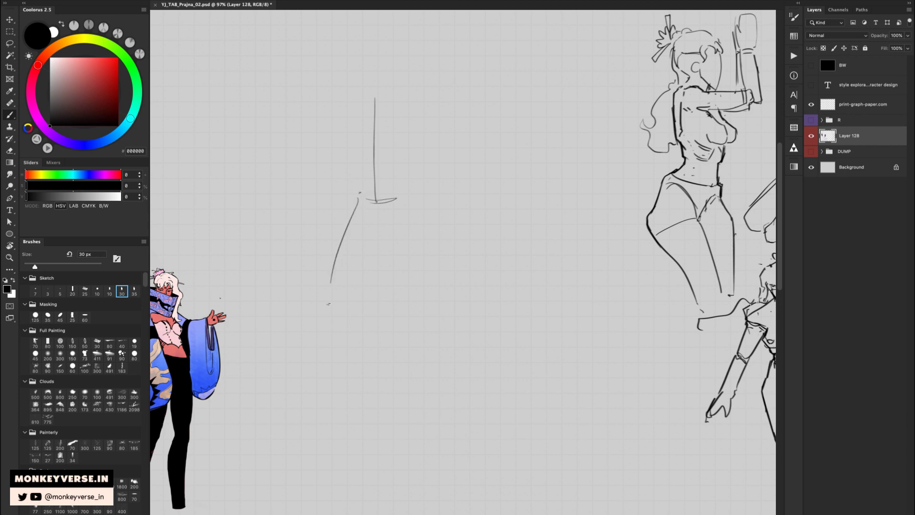
# - Redraw the gesture lines of both legs in a wide stance, extending them down through the lower legs
pyautogui.hotkey('ctrl', 'z')
pyautogui.moveTo(358, 199); pyautogui.dragTo(320, 371)
pyautogui.moveTo(401, 223)
pyautogui.mouseDown()
pyautogui.moveTo(421, 285)
pyautogui.moveTo(431, 373)
pyautogui.mouseUp()
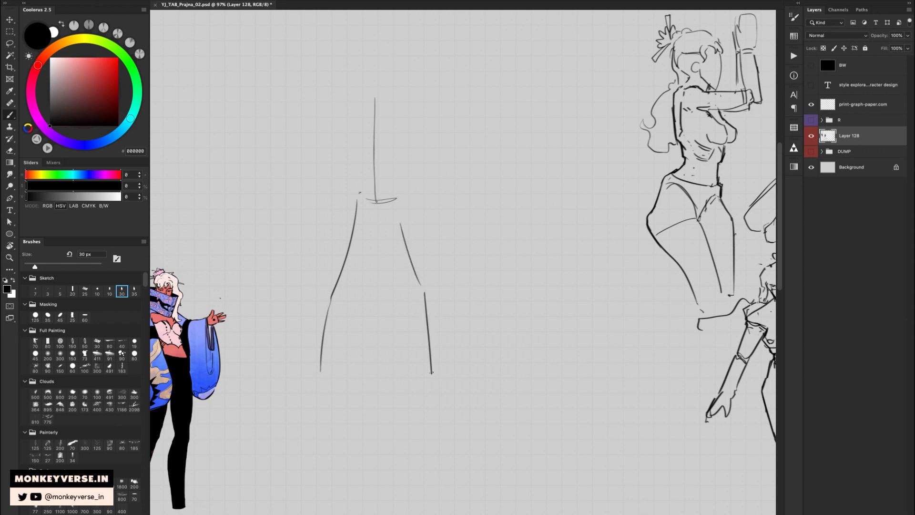
pyautogui.hotkey('ctrl', 'z')
pyautogui.moveTo(424, 293); pyautogui.dragTo(436, 381)
pyautogui.moveTo(322, 353); pyautogui.dragTo(319, 403)
pyautogui.moveTo(361, 316); pyautogui.dragTo(367, 351)
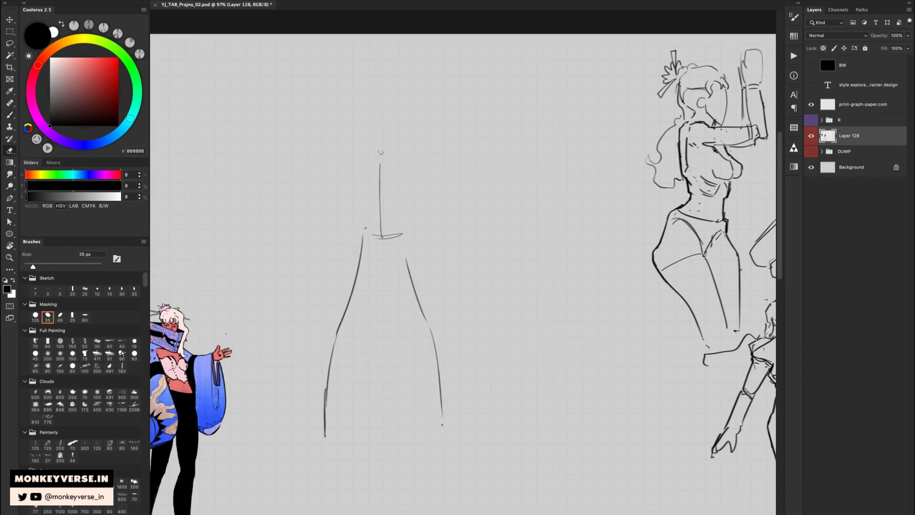
# - Block in a boxy head with small ears and a short neck above the spine line
pyautogui.moveTo(382, 116); pyautogui.dragTo(369, 150)
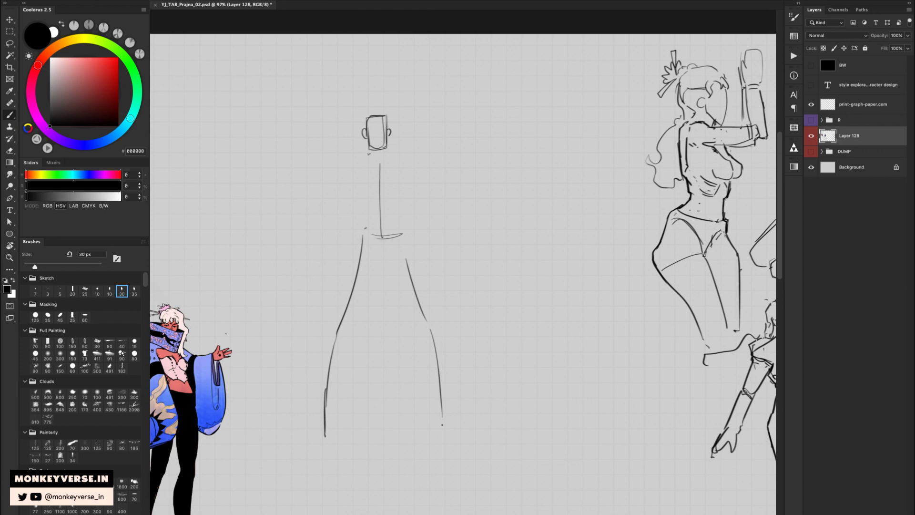
pyautogui.moveTo(387, 149); pyautogui.dragTo(385, 156)
pyautogui.press('super+z')
# - Sketch the shoulder corners and the outer upper-arm lines on both sides of the spine line
pyautogui.moveTo(350, 160); pyautogui.dragTo(343, 201)
pyautogui.press('super+z')
pyautogui.moveTo(349, 158); pyautogui.dragTo(349, 176)
pyautogui.moveTo(350, 172); pyautogui.dragTo(347, 196)
pyautogui.moveTo(409, 168)
pyautogui.mouseDown()
pyautogui.moveTo(417, 177)
pyautogui.moveTo(413, 197)
pyautogui.mouseUp()
pyautogui.moveTo(418, 175); pyautogui.dragTo(414, 197)
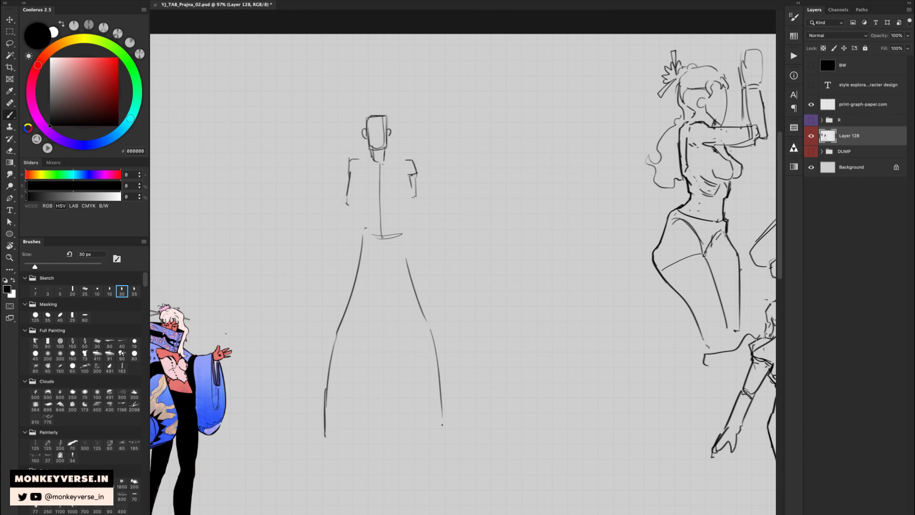
# - Draw the chest side curves and the waist contours on both sides of the torso
pyautogui.moveTo(360, 169)
pyautogui.mouseDown()
pyautogui.moveTo(357, 194)
pyautogui.moveTo(366, 193)
pyautogui.moveTo(357, 203)
pyautogui.mouseUp()
pyautogui.press('super+z')
pyautogui.press('super+z')
pyautogui.moveTo(405, 175); pyautogui.dragTo(405, 201)
pyautogui.press('e')
pyautogui.moveTo(361, 172); pyautogui.dragTo(358, 192)
pyautogui.press('b')
pyautogui.moveTo(362, 179)
pyautogui.mouseDown()
pyautogui.moveTo(369, 186)
pyautogui.moveTo(360, 176)
pyautogui.moveTo(361, 195)
pyautogui.mouseUp()
pyautogui.press('super+z')
pyautogui.press('super+z')
pyautogui.press('e')
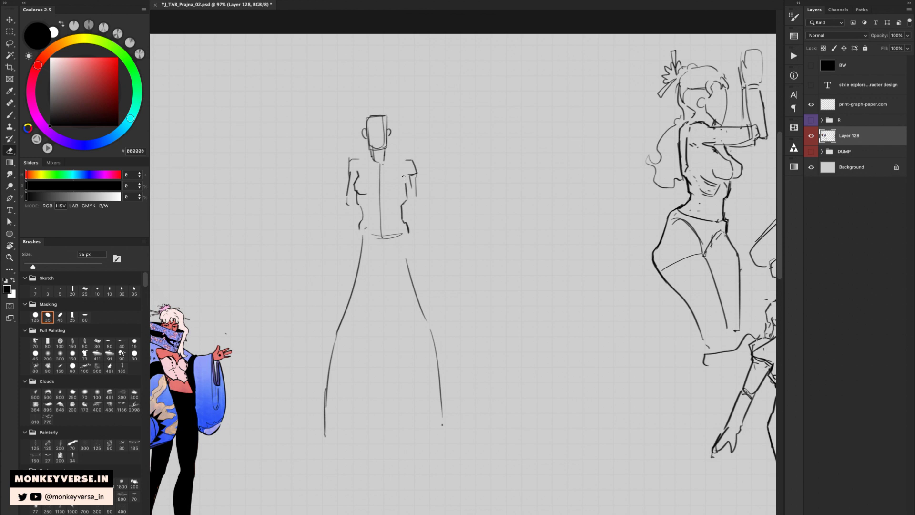
pyautogui.press('b')
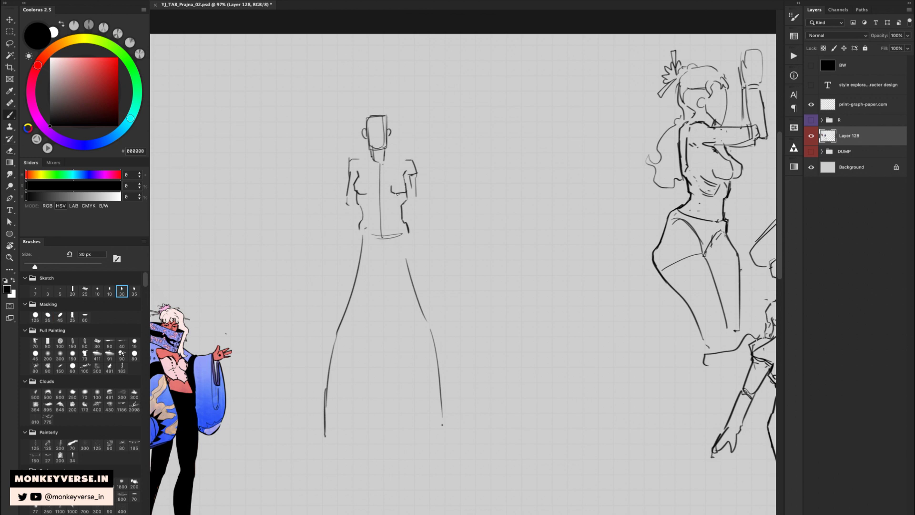
# - Erase the spine line through the chest and rework the collar line and the right-hand shoulder and upper arm
pyautogui.press('e')
pyautogui.moveTo(380, 176); pyautogui.dragTo(380, 205)
pyautogui.press('b')
pyautogui.press('e')
pyautogui.moveTo(414, 162)
pyautogui.mouseDown()
pyautogui.moveTo(414, 186)
pyautogui.moveTo(410, 164)
pyautogui.mouseUp()
pyautogui.press('b')
pyautogui.moveTo(412, 179); pyautogui.dragTo(413, 205)
pyautogui.press('super+z')
pyautogui.press('super+z')
pyautogui.moveTo(402, 159)
pyautogui.mouseDown()
pyautogui.moveTo(413, 169)
pyautogui.moveTo(387, 170)
pyautogui.moveTo(397, 224)
pyautogui.moveTo(406, 154)
pyautogui.mouseUp()
# - Lasso the torso's right-hand chest curve and upper arm and move them inward to narrow the torso
pyautogui.press('l')
pyautogui.press('v')
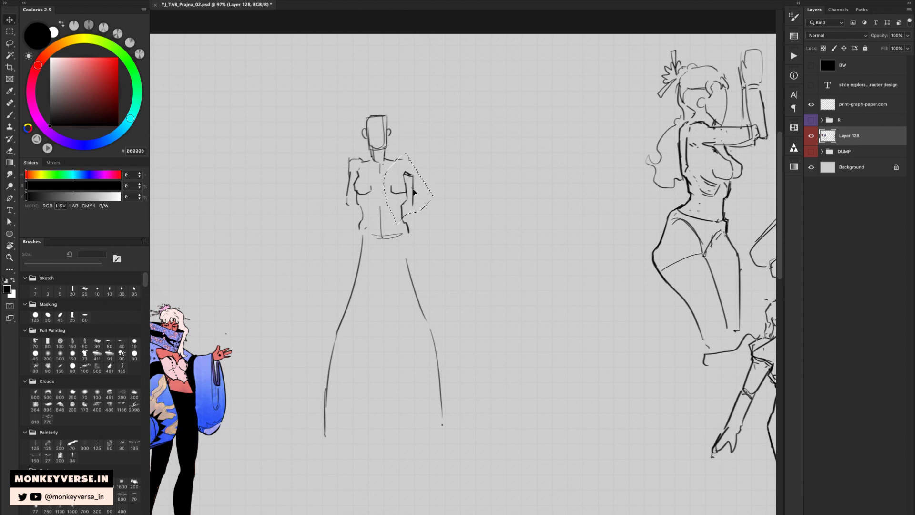
pyautogui.press('super+d')
pyautogui.moveTo(410, 190); pyautogui.dragTo(407, 230)
pyautogui.press('e')
pyautogui.press('b')
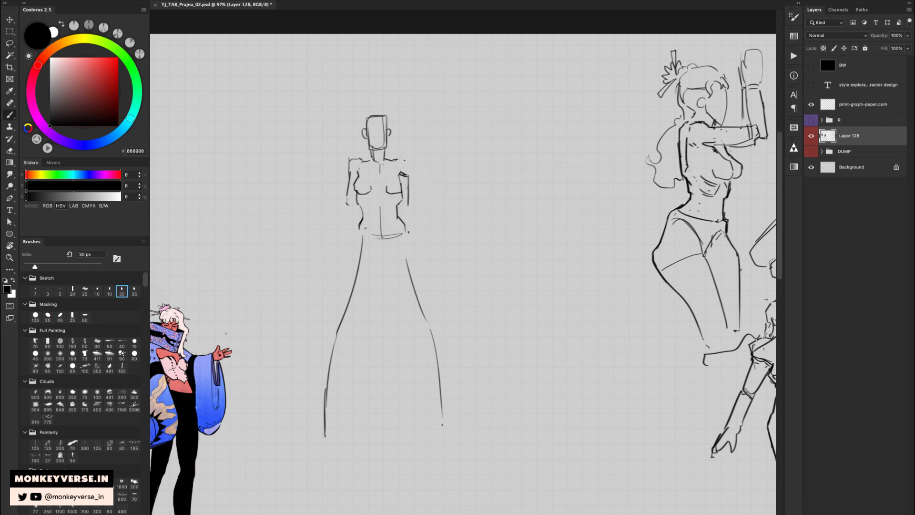
# - Refine the waist and add the outer hip contours and V-shaped brief lines to the pelvis
pyautogui.moveTo(359, 222)
pyautogui.mouseDown()
pyautogui.moveTo(380, 248)
pyautogui.moveTo(401, 225)
pyautogui.moveTo(386, 187)
pyautogui.moveTo(361, 210)
pyautogui.mouseUp()
pyautogui.press('e')
pyautogui.press('b')
pyautogui.moveTo(415, 179); pyautogui.dragTo(427, 214)
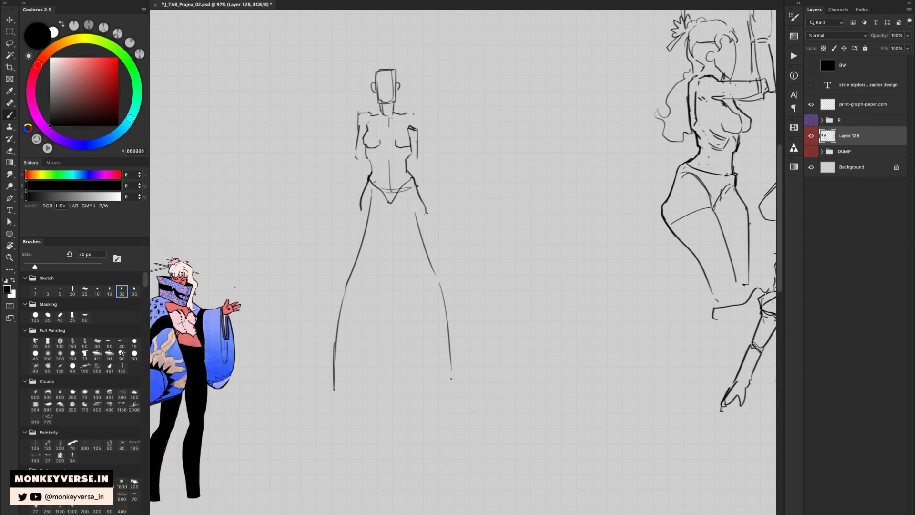
pyautogui.hotkey('ctrl', 'z')
pyautogui.moveTo(416, 178); pyautogui.dragTo(425, 203)
pyautogui.hotkey('ctrl', 'z')
# - Draw the outer and inner contours of the left-hand thigh and erase the old gesture line between them
pyautogui.moveTo(362, 211); pyautogui.dragTo(341, 278)
pyautogui.hotkey('ctrl', 'z')
pyautogui.moveTo(364, 204); pyautogui.dragTo(339, 282)
pyautogui.hotkey('ctrl', 'z')
pyautogui.moveTo(389, 213); pyautogui.dragTo(361, 274)
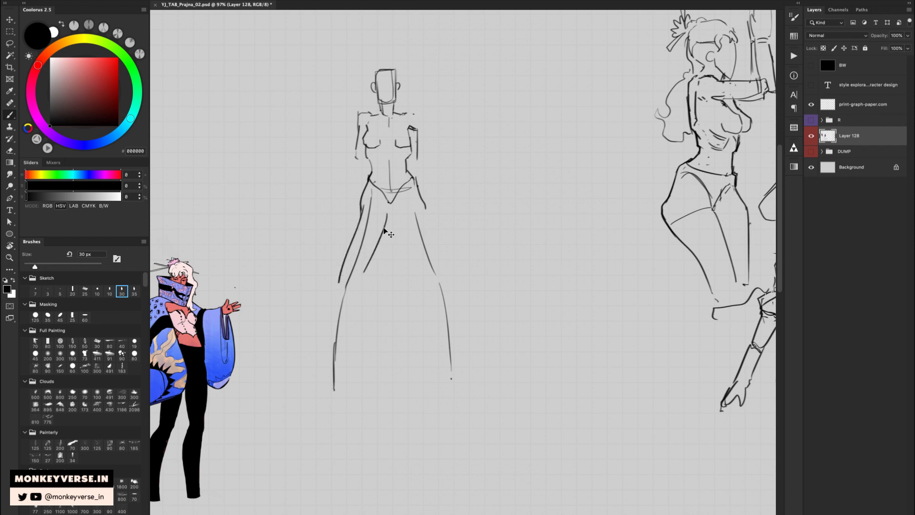
pyautogui.hotkey('ctrl', 'z')
pyautogui.moveTo(394, 207); pyautogui.dragTo(356, 286)
pyautogui.press('e')
pyautogui.moveTo(371, 205)
pyautogui.mouseDown()
pyautogui.moveTo(349, 277)
pyautogui.moveTo(369, 212)
pyautogui.moveTo(367, 202)
pyautogui.moveTo(347, 257)
pyautogui.moveTo(361, 204)
pyautogui.moveTo(343, 268)
pyautogui.mouseUp()
pyautogui.press('b')
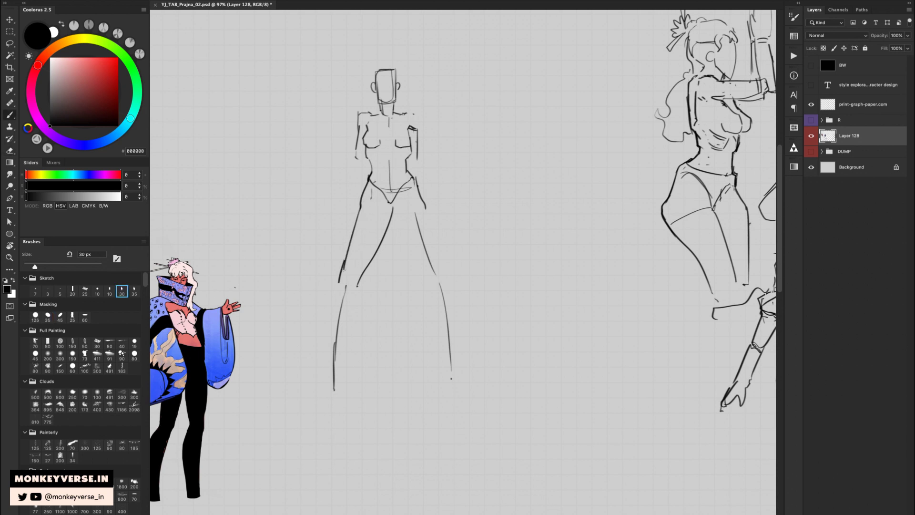
# - Redraw the left-hand outer thigh contour and erase the inner thigh line down to a short piece above the knee
pyautogui.hotkey('ctrl', 'z')
pyautogui.moveTo(365, 204); pyautogui.dragTo(343, 262)
pyautogui.press('e')
pyautogui.moveTo(395, 208); pyautogui.dragTo(365, 269)
pyautogui.press('b')
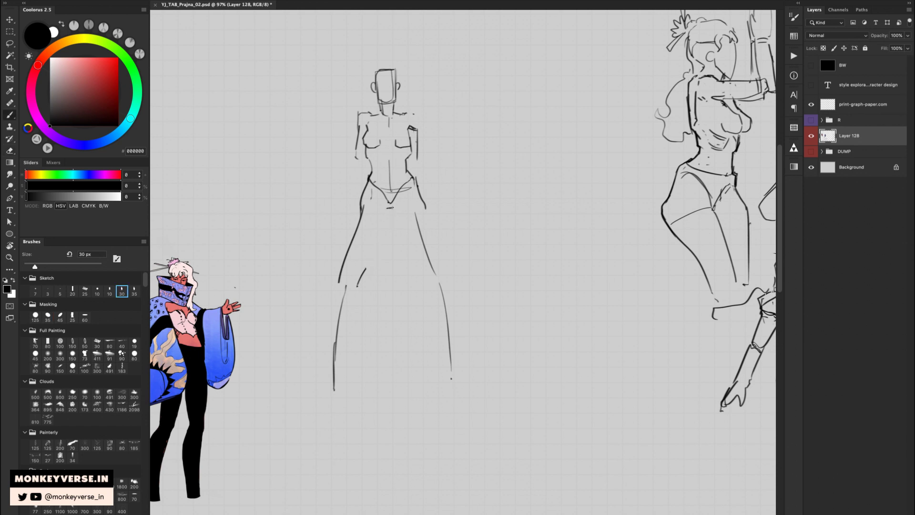
# - Reshape the bottom of the briefs to a narrow squared end and draw a curved waistband across the hips
pyautogui.press('e')
pyautogui.moveTo(394, 202)
pyautogui.mouseDown()
pyautogui.moveTo(386, 195)
pyautogui.moveTo(390, 207)
pyautogui.mouseUp()
pyautogui.press('b')
pyautogui.press('e')
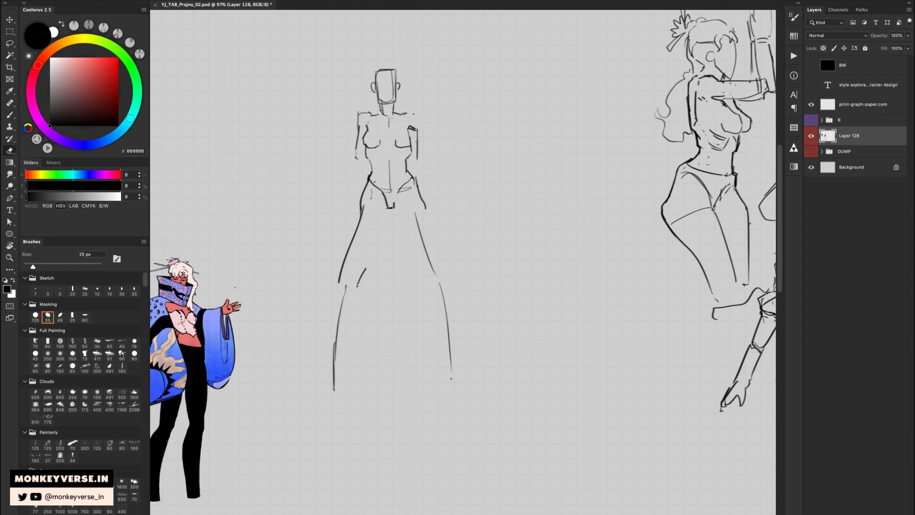
pyautogui.press('b')
pyautogui.moveTo(370, 180); pyautogui.dragTo(412, 176)
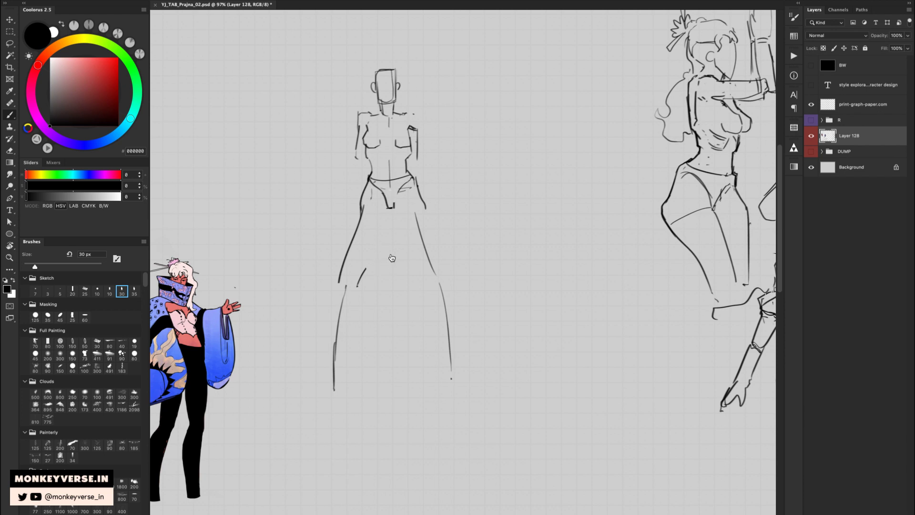
pyautogui.moveTo(400, 238); pyautogui.dragTo(400, 232)
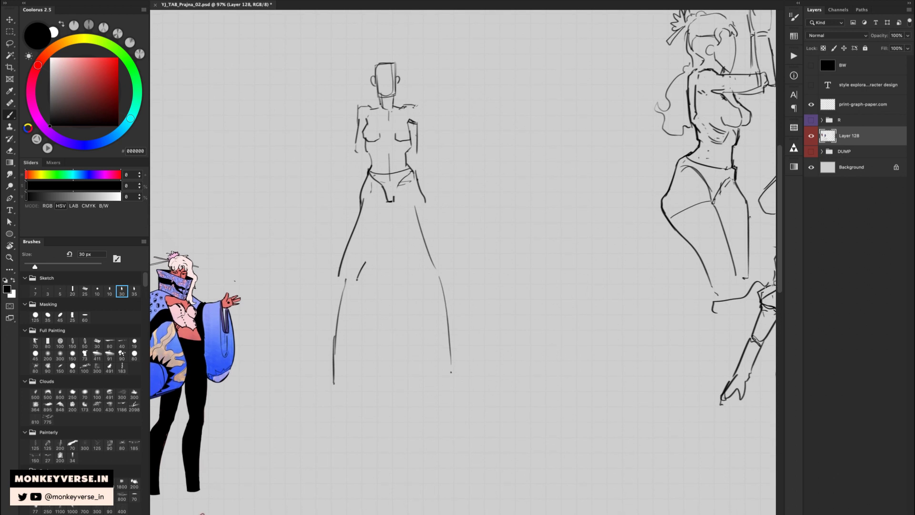
# - Draw both upper arms as short contours hanging from the shoulders, erasing the stray lines beside the torso
pyautogui.moveTo(414, 105); pyautogui.dragTo(418, 148)
pyautogui.press('e')
pyautogui.press('b')
pyautogui.press('e')
pyautogui.moveTo(356, 122); pyautogui.dragTo(358, 157)
pyautogui.press('b')
pyautogui.press('e')
# - Redraw the breast contours with fuller curves and clean up the shoulder and armpit lines around them
pyautogui.moveTo(412, 141)
pyautogui.mouseDown()
pyautogui.moveTo(412, 153)
pyautogui.moveTo(368, 152)
pyautogui.moveTo(402, 140)
pyautogui.mouseUp()
pyautogui.press('b')
pyautogui.press('e')
pyautogui.press('b')
pyautogui.press('e')
pyautogui.press('b')
pyautogui.press('super+z')
pyautogui.press('e')
pyautogui.moveTo(394, 127)
pyautogui.mouseDown()
pyautogui.moveTo(398, 138)
pyautogui.moveTo(381, 114)
pyautogui.moveTo(409, 107)
pyautogui.mouseUp()
pyautogui.press('e')
pyautogui.press('b')
pyautogui.press('super+z')
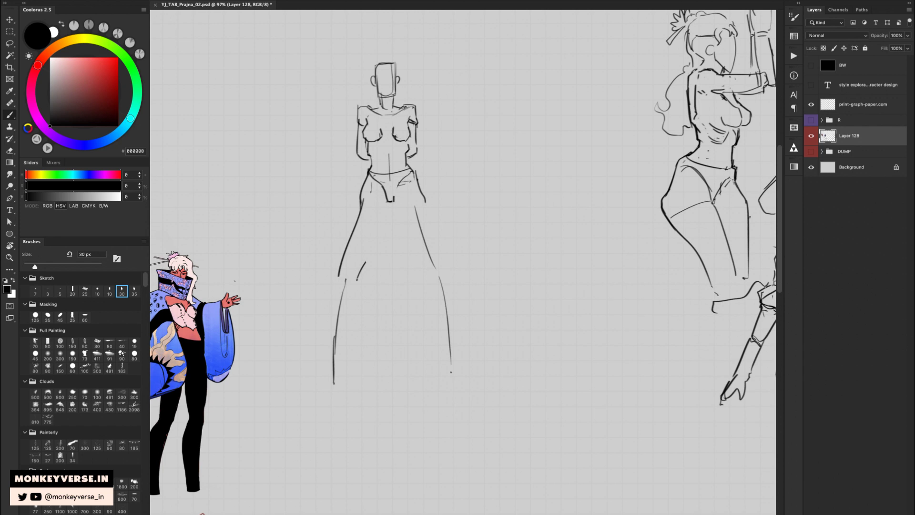
# - Erase the top of the head block and redraw it lower with a flat top edge
pyautogui.press('e')
pyautogui.moveTo(376, 64); pyautogui.dragTo(396, 69)
pyautogui.press('b')
pyautogui.press('e')
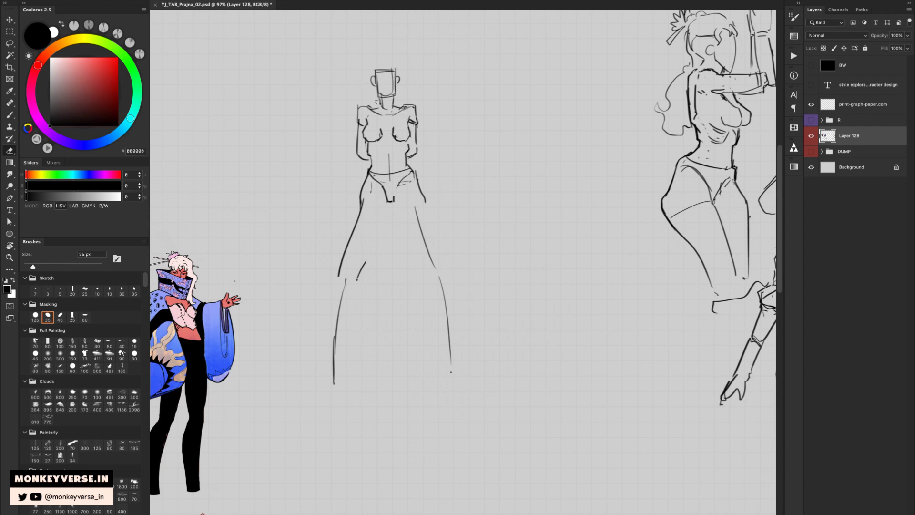
pyautogui.press('b')
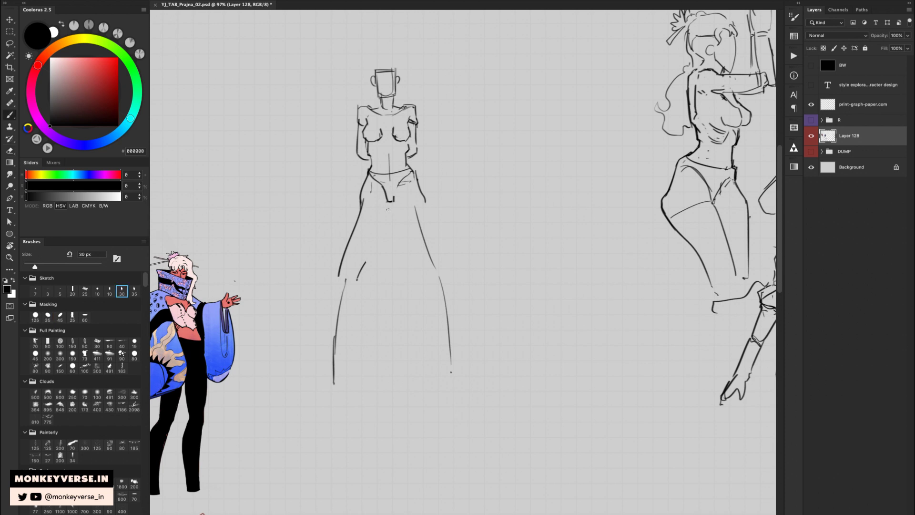
# - Redraw the left-hand thigh with a curved inner contour from the crotch and a shorter outer contour from the hip
pyautogui.moveTo(389, 196)
pyautogui.mouseDown()
pyautogui.moveTo(396, 220)
pyautogui.moveTo(386, 212)
pyautogui.moveTo(364, 260)
pyautogui.mouseUp()
pyautogui.press('super+z')
pyautogui.press('super+z')
pyautogui.press('super+z')
pyautogui.moveTo(383, 216)
pyautogui.mouseDown()
pyautogui.moveTo(361, 266)
pyautogui.moveTo(343, 256)
pyautogui.moveTo(354, 283)
pyautogui.mouseUp()
pyautogui.press('e')
pyautogui.press('b')
pyautogui.press('e')
pyautogui.moveTo(363, 196); pyautogui.dragTo(354, 236)
pyautogui.press('b')
pyautogui.moveTo(370, 174); pyautogui.dragTo(345, 253)
pyautogui.press('super+z')
pyautogui.moveTo(361, 196); pyautogui.dragTo(344, 254)
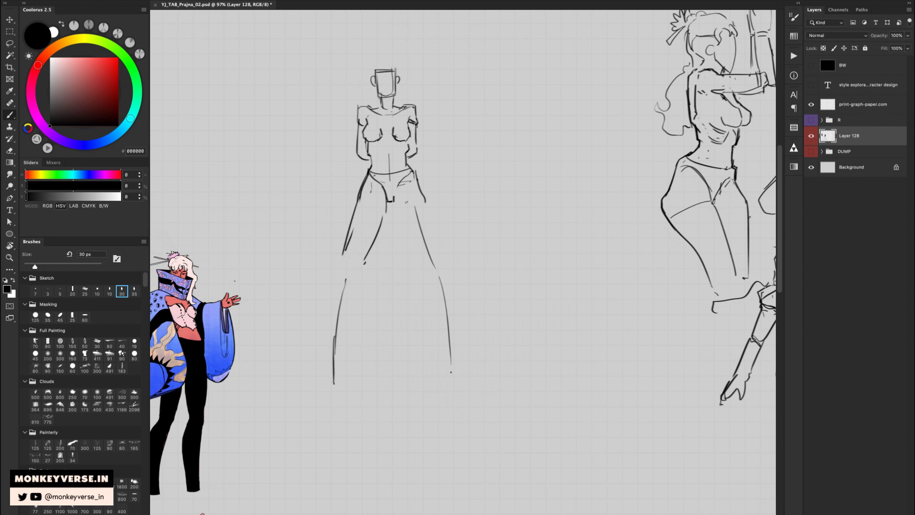
# - Erase the right-hand thigh's old line and redraw its inner and outer contours down to a knee mark
pyautogui.press('e')
pyautogui.moveTo(409, 182)
pyautogui.mouseDown()
pyautogui.moveTo(399, 188)
pyautogui.moveTo(419, 186)
pyautogui.moveTo(450, 263)
pyautogui.mouseUp()
pyautogui.press('b')
pyautogui.moveTo(396, 202); pyautogui.dragTo(420, 246)
pyautogui.press('super+z')
pyautogui.moveTo(397, 201); pyautogui.dragTo(426, 251)
pyautogui.press('e')
pyautogui.moveTo(415, 206)
pyautogui.mouseDown()
pyautogui.moveTo(430, 253)
pyautogui.moveTo(444, 250)
pyautogui.moveTo(448, 262)
pyautogui.mouseUp()
pyautogui.press('b')
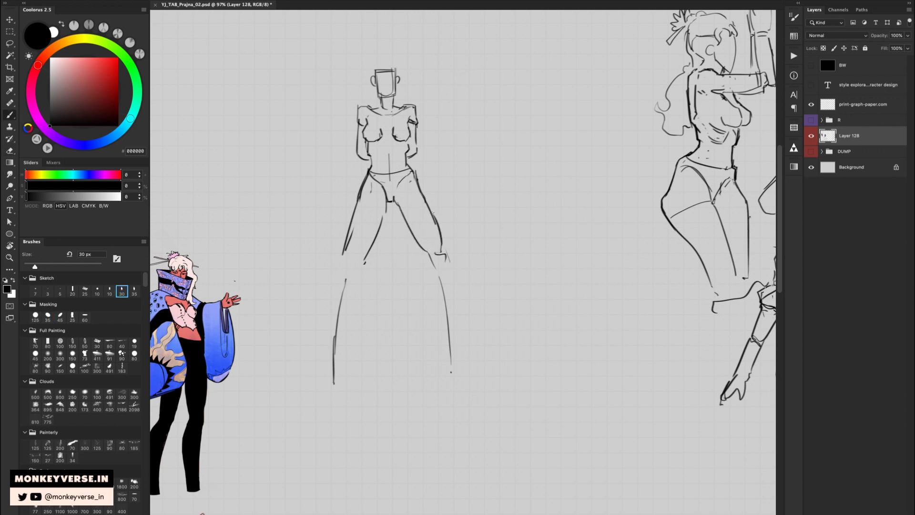
# - Erase the rough lines in the pelvis and redraw the briefs' leg openings and narrow crotch
pyautogui.press('l')
pyautogui.press('e')
pyautogui.moveTo(372, 176)
pyautogui.mouseDown()
pyautogui.moveTo(391, 201)
pyautogui.moveTo(410, 176)
pyautogui.moveTo(397, 200)
pyautogui.moveTo(400, 191)
pyautogui.moveTo(386, 193)
pyautogui.moveTo(401, 168)
pyautogui.moveTo(409, 223)
pyautogui.mouseUp()
pyautogui.press('b')
pyautogui.press('e')
pyautogui.press('b')
pyautogui.press('e')
pyautogui.press('b')
# - Strengthen the left-hand thigh's contours and close its lower end with a rounded knee
pyautogui.moveTo(385, 180); pyautogui.dragTo(379, 229)
pyautogui.moveTo(385, 183)
pyautogui.mouseDown()
pyautogui.moveTo(381, 227)
pyautogui.moveTo(343, 257)
pyautogui.mouseUp()
pyautogui.press('super+z')
pyautogui.press('super+z')
pyautogui.press('super+z')
pyautogui.press('e')
pyautogui.press('b')
pyautogui.moveTo(358, 193)
pyautogui.mouseDown()
pyautogui.moveTo(345, 252)
pyautogui.moveTo(362, 262)
pyautogui.mouseUp()
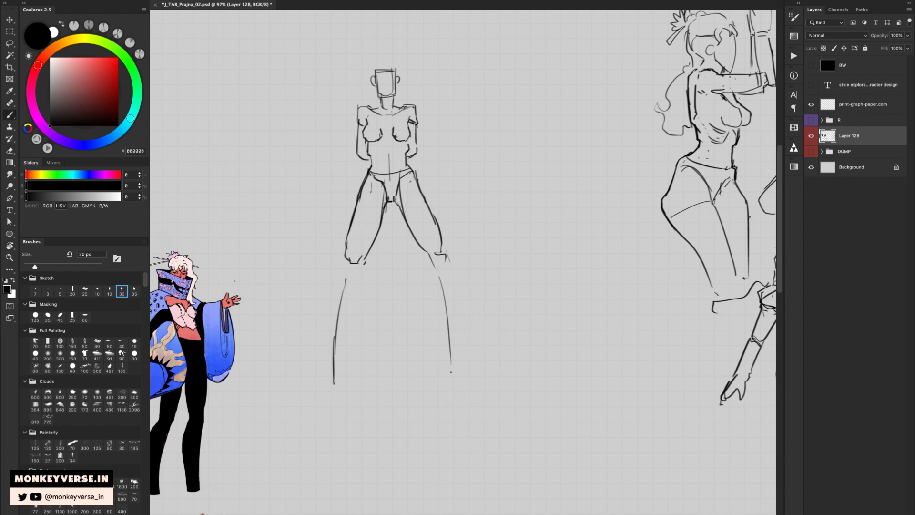
# - Clean up the knee ends and redraw the right-hand thigh's outer contour with a closed, rounded knee
pyautogui.press('e')
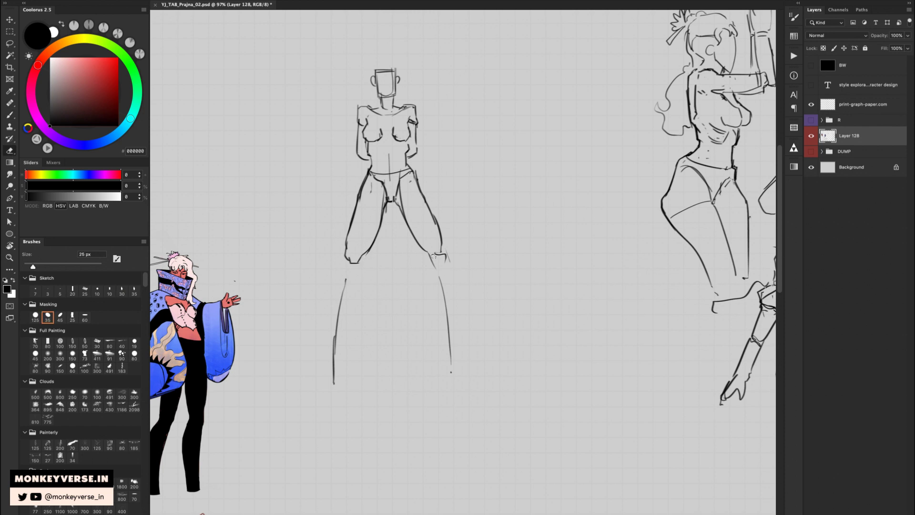
pyautogui.press('b')
pyautogui.moveTo(414, 239)
pyautogui.mouseDown()
pyautogui.moveTo(437, 253)
pyautogui.moveTo(434, 215)
pyautogui.mouseUp()
pyautogui.press('e')
pyautogui.moveTo(417, 183); pyautogui.dragTo(441, 242)
pyautogui.press('b')
pyautogui.press('e')
pyautogui.press('b')
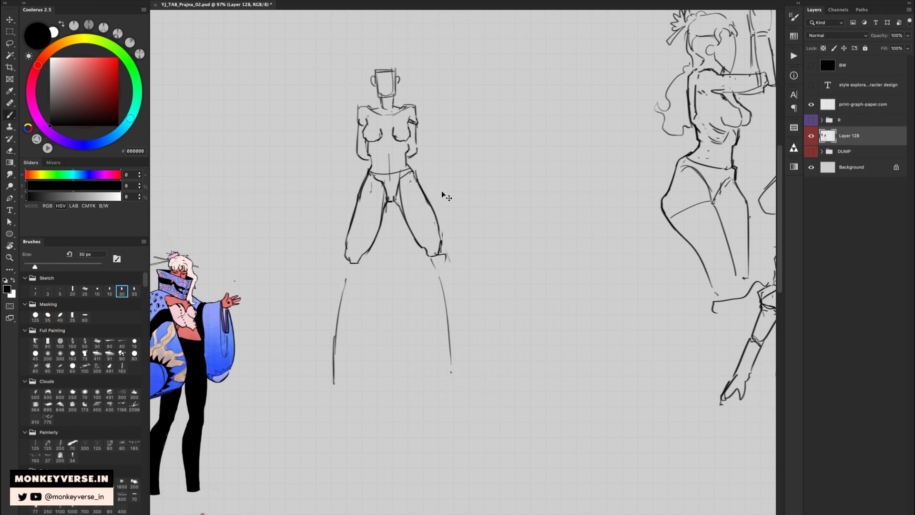
# - Erase both lower-leg gesture lines and the leftover marks below the right-hand knee
pyautogui.press('e')
pyautogui.moveTo(355, 281)
pyautogui.mouseDown()
pyautogui.moveTo(346, 284)
pyautogui.moveTo(333, 384)
pyautogui.mouseUp()
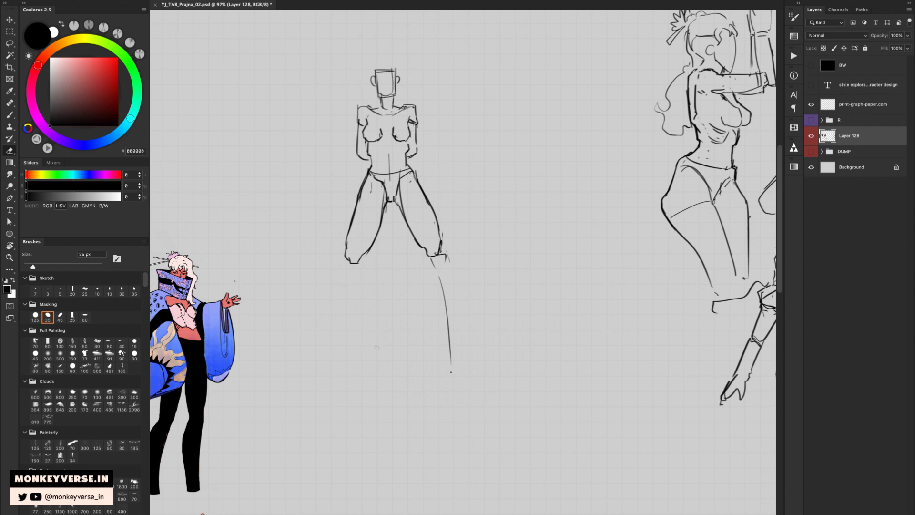
pyautogui.moveTo(451, 372); pyautogui.dragTo(443, 277)
pyautogui.moveTo(450, 367); pyautogui.dragTo(449, 360)
pyautogui.moveTo(429, 267)
pyautogui.mouseDown()
pyautogui.moveTo(446, 258)
pyautogui.moveTo(444, 247)
pyautogui.mouseUp()
# - Select the wide-stance figure and scale and place it along the sheet's lower edge, beside the seated raised-arm figure
pyautogui.press('z')
pyautogui.moveTo(470, 211)
pyautogui.mouseDown()
pyautogui.moveTo(454, 221)
pyautogui.moveTo(511, 190)
pyautogui.moveTo(469, 99)
pyautogui.moveTo(363, 270)
pyautogui.moveTo(459, 262)
pyautogui.moveTo(424, 165)
pyautogui.mouseUp()
pyautogui.press('v')
pyautogui.press('super+z')
pyautogui.press('l')
pyautogui.press('z')
pyautogui.press('v')
pyautogui.moveTo(473, 137)
pyautogui.mouseDown()
pyautogui.moveTo(493, 174)
pyautogui.moveTo(686, 354)
pyautogui.moveTo(733, 355)
pyautogui.moveTo(730, 367)
pyautogui.moveTo(615, 296)
pyautogui.moveTo(576, 420)
pyautogui.mouseUp()
pyautogui.hotkey('ctrl', 't')
pyautogui.moveTo(590, 372); pyautogui.dragTo(590, 357)
pyautogui.press('Return')
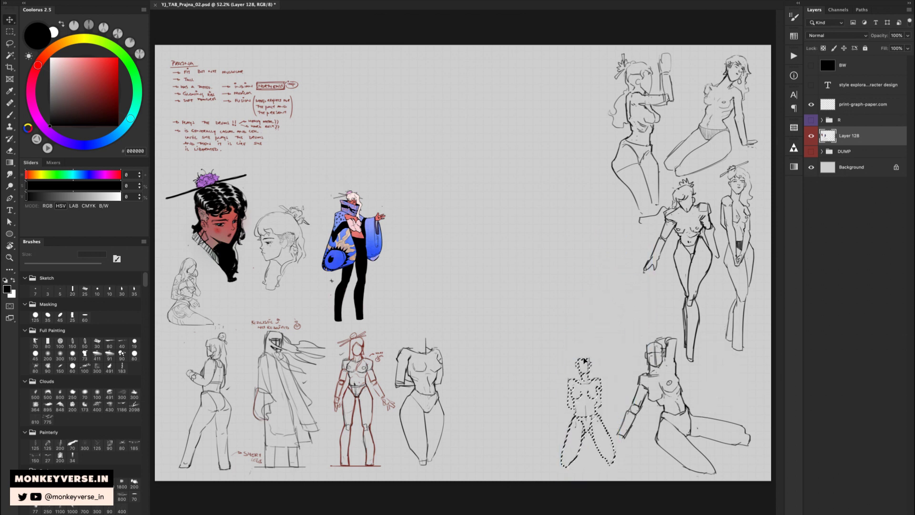
pyautogui.hotkey('ctrl', 'd')
# - Sketch a tilted pelvis block with a curved lower edge in the empty middle of the sheet
pyautogui.press('z')
pyautogui.moveTo(529, 269); pyautogui.dragTo(523, 270)
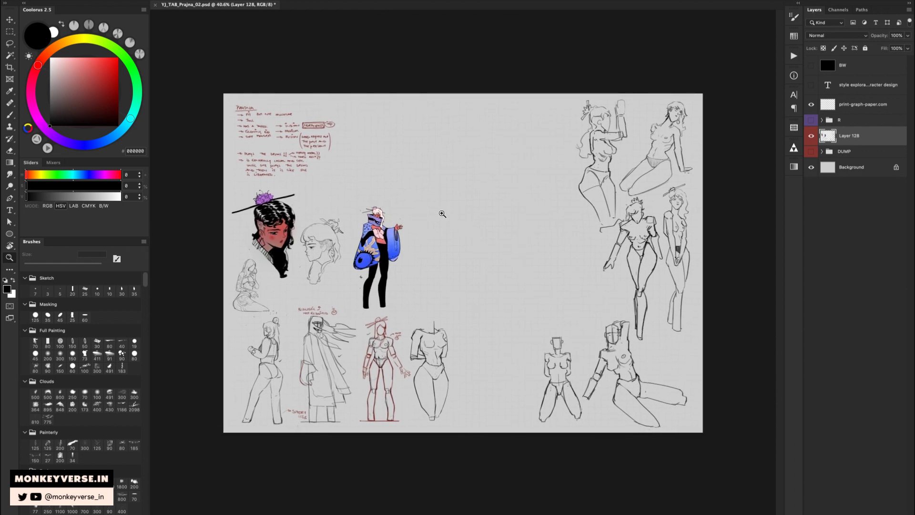
pyautogui.moveTo(424, 181); pyautogui.dragTo(463, 168)
pyautogui.press('b')
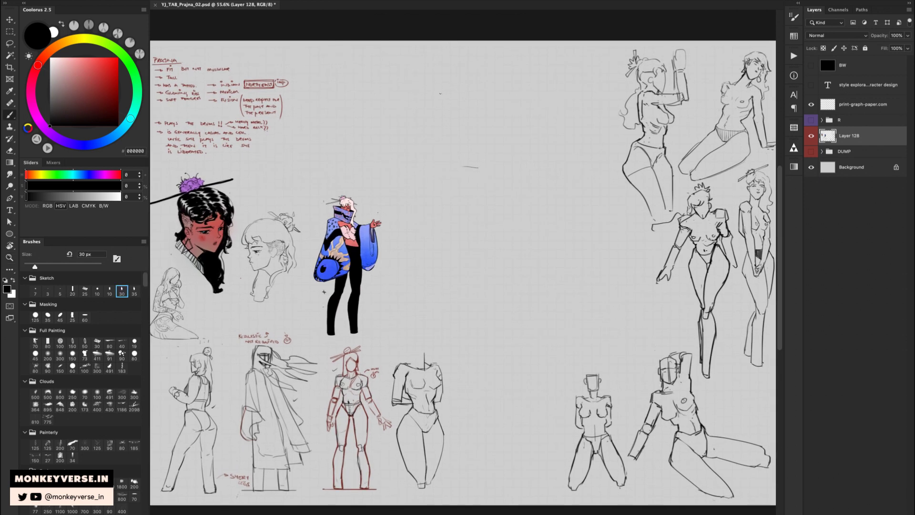
pyautogui.hotkey('ctrl', 'z')
pyautogui.moveTo(463, 165)
pyautogui.mouseDown()
pyautogui.moveTo(492, 167)
pyautogui.moveTo(437, 220)
pyautogui.mouseUp()
pyautogui.hotkey('ctrl', 'z')
pyautogui.hotkey('ctrl', 'z')
pyautogui.moveTo(456, 157); pyautogui.dragTo(441, 204)
pyautogui.hotkey('ctrl', 'z')
pyautogui.moveTo(458, 157); pyautogui.dragTo(446, 184)
pyautogui.moveTo(491, 165); pyautogui.dragTo(498, 190)
pyautogui.moveTo(448, 175); pyautogui.dragTo(473, 195)
# - Sketch the left-hand leg as a long angled shape running from the pelvis block down to the ankle
pyautogui.moveTo(457, 159); pyautogui.dragTo(419, 250)
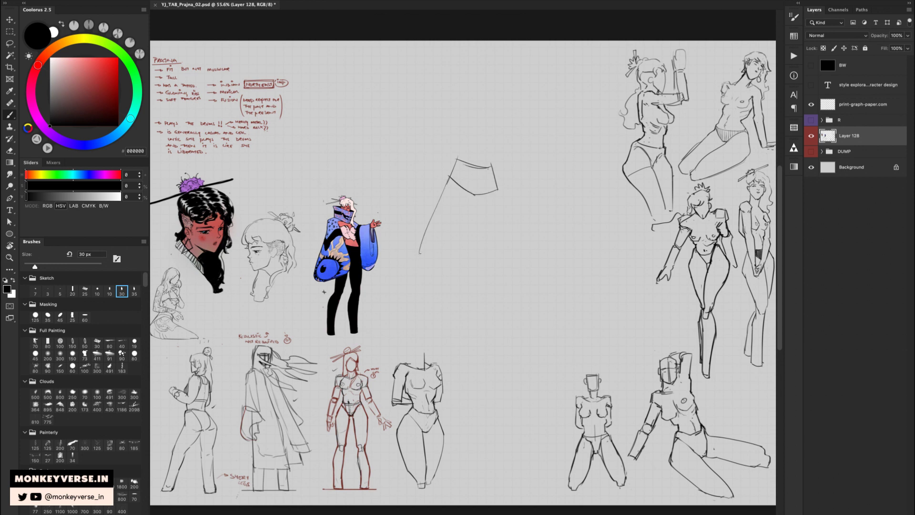
pyautogui.hotkey('ctrl', 'z')
pyautogui.moveTo(457, 158)
pyautogui.mouseDown()
pyautogui.moveTo(429, 244)
pyautogui.moveTo(423, 314)
pyautogui.moveTo(436, 314)
pyautogui.moveTo(448, 250)
pyautogui.moveTo(476, 201)
pyautogui.moveTo(453, 239)
pyautogui.mouseUp()
pyautogui.hotkey('ctrl', 'z')
pyautogui.hotkey('ctrl', 'z')
pyautogui.hotkey('ctrl', 'z')
pyautogui.hotkey('ctrl', 'z')
pyautogui.hotkey('ctrl', 'z')
pyautogui.moveTo(472, 193); pyautogui.dragTo(436, 317)
pyautogui.moveTo(429, 245)
pyautogui.mouseDown()
pyautogui.moveTo(420, 315)
pyautogui.moveTo(435, 314)
pyautogui.mouseUp()
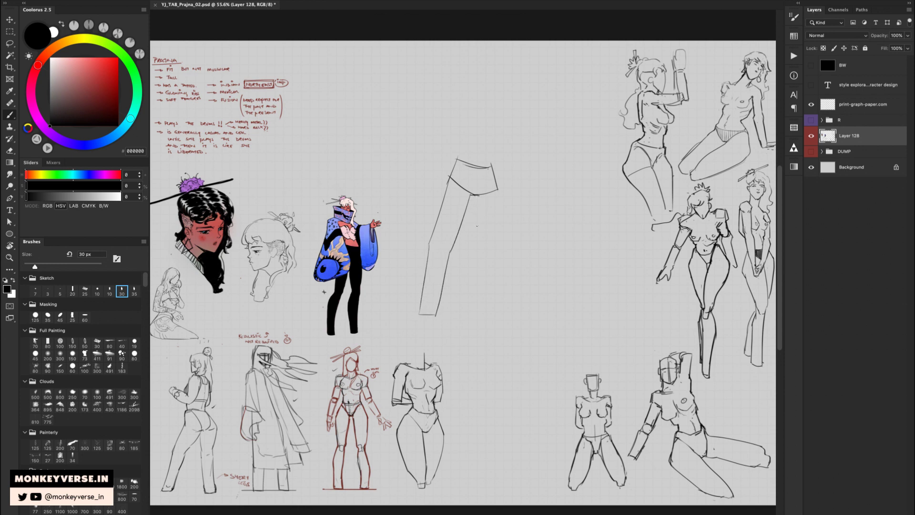
# - Clean up the left-hand leg's outer line and redraw its inner edge, lower leg and closed ankle
pyautogui.press('e')
pyautogui.moveTo(449, 188); pyautogui.dragTo(434, 248)
pyautogui.press('b')
pyautogui.moveTo(470, 203); pyautogui.dragTo(434, 314)
pyautogui.moveTo(429, 248); pyautogui.dragTo(417, 317)
pyautogui.moveTo(417, 317); pyautogui.dragTo(433, 315)
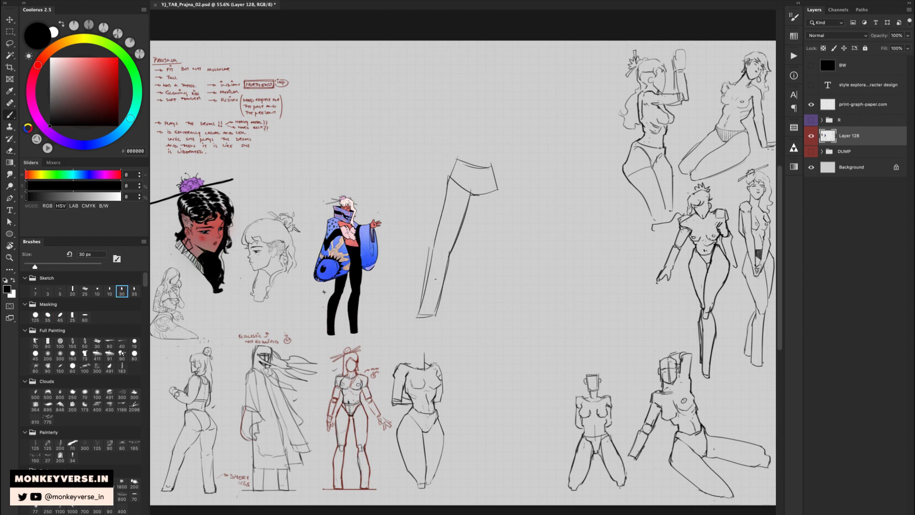
# - Draw the right-hand leg slanting outward from the crotch to a closed ankle, matching the other leg's length
pyautogui.moveTo(477, 196); pyautogui.dragTo(498, 280)
pyautogui.hotkey('ctrl', 'z')
pyautogui.moveTo(477, 196)
pyautogui.mouseDown()
pyautogui.moveTo(503, 317)
pyautogui.moveTo(528, 313)
pyautogui.moveTo(506, 314)
pyautogui.mouseUp()
pyautogui.moveTo(418, 317); pyautogui.dragTo(438, 316)
pyautogui.moveTo(456, 255); pyautogui.dragTo(438, 316)
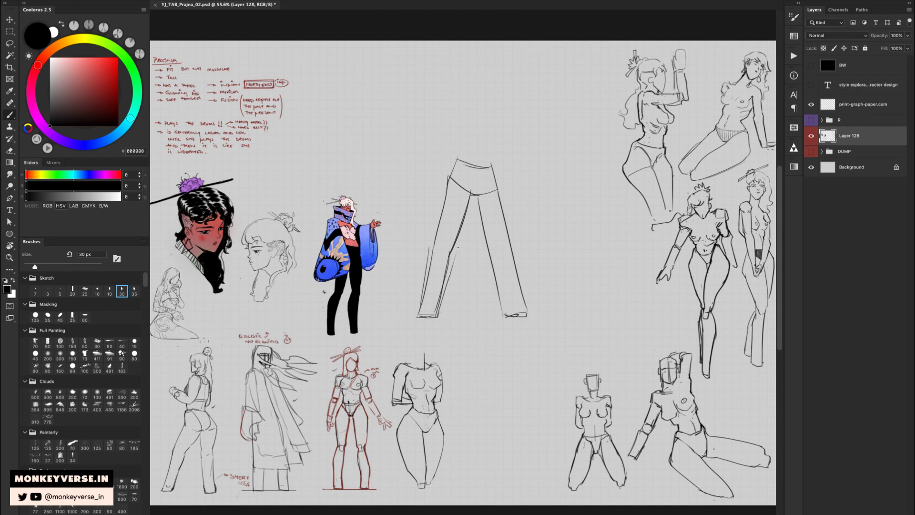
# - Reinforce the inner and outer contours of both legs and the curved lower edge of the pelvis
pyautogui.moveTo(467, 204); pyautogui.dragTo(456, 238)
pyautogui.moveTo(448, 179); pyautogui.dragTo(418, 310)
pyautogui.moveTo(450, 177)
pyautogui.mouseDown()
pyautogui.moveTo(459, 157)
pyautogui.moveTo(499, 185)
pyautogui.moveTo(477, 196)
pyautogui.moveTo(500, 210)
pyautogui.moveTo(487, 263)
pyautogui.mouseUp()
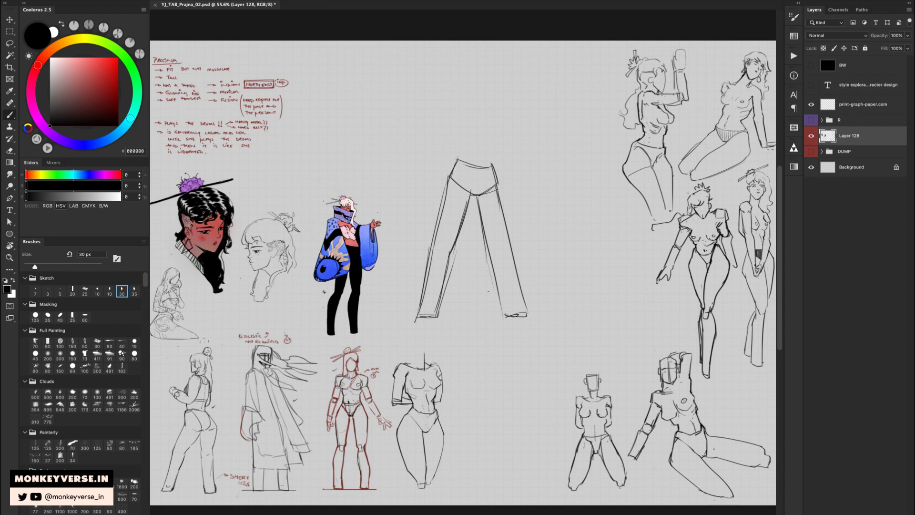
pyautogui.moveTo(463, 203)
pyautogui.mouseDown()
pyautogui.moveTo(436, 316)
pyautogui.moveTo(418, 319)
pyautogui.mouseUp()
pyautogui.moveTo(447, 188)
pyautogui.mouseDown()
pyautogui.moveTo(416, 316)
pyautogui.moveTo(437, 222)
pyautogui.mouseUp()
pyautogui.press('super+z')
pyautogui.moveTo(449, 175); pyautogui.dragTo(444, 190)
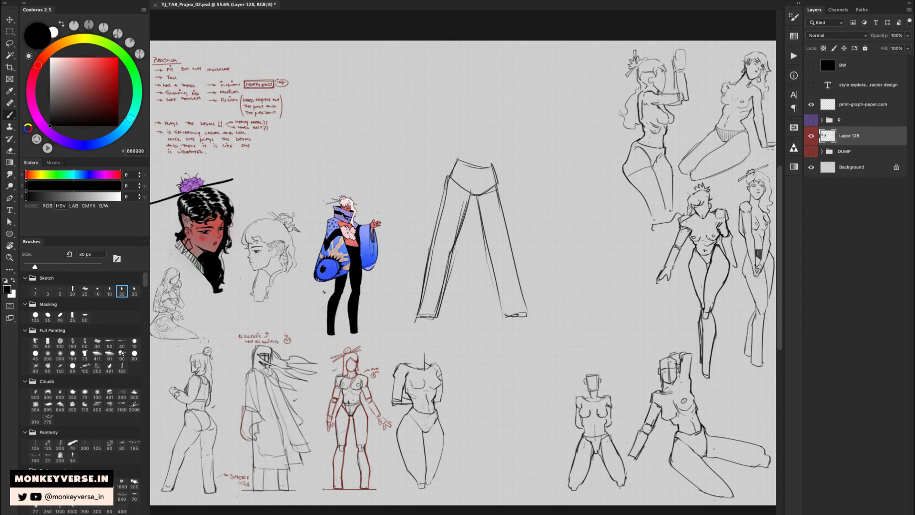
# - Add the outer hip contours and the V-shaped brief lines to the pelvis
pyautogui.moveTo(499, 180); pyautogui.dragTo(500, 195)
pyautogui.moveTo(457, 161); pyautogui.dragTo(441, 210)
pyautogui.moveTo(455, 173); pyautogui.dragTo(470, 196)
pyautogui.press('super+z')
pyautogui.moveTo(457, 166); pyautogui.dragTo(468, 194)
# - Draw the two side lines of the waist rising from the waistband and tidy their upper ends
pyautogui.moveTo(459, 163)
pyautogui.mouseDown()
pyautogui.moveTo(481, 200)
pyautogui.moveTo(491, 165)
pyautogui.moveTo(459, 160)
pyautogui.moveTo(488, 167)
pyautogui.moveTo(489, 152)
pyautogui.moveTo(457, 145)
pyautogui.mouseUp()
pyautogui.press('super+z')
pyautogui.press('super+z')
pyautogui.press('e')
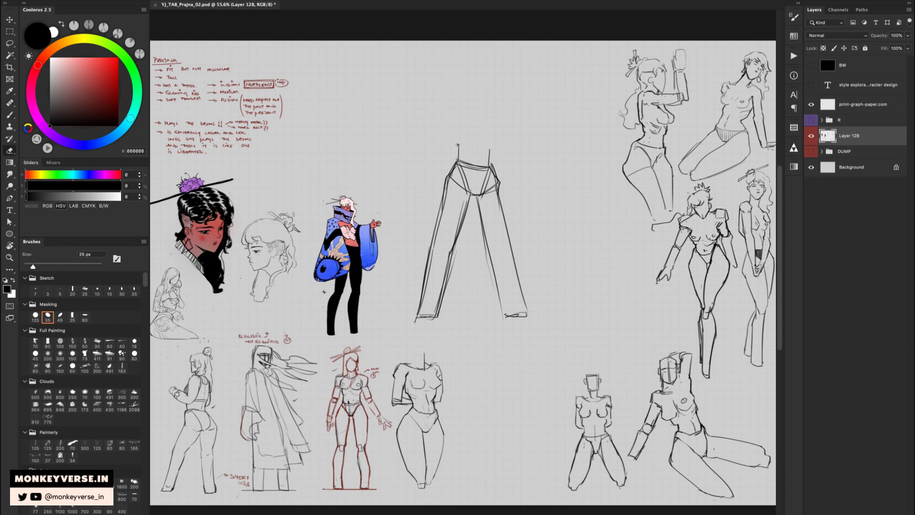
pyautogui.press('b')
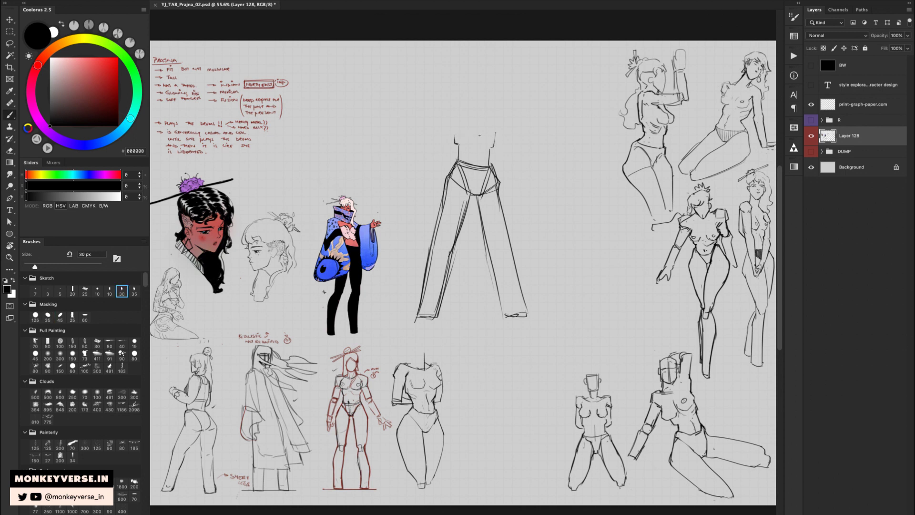
# - Draw the ribcage sides above the waist and close the torso with a shoulder line and curved chest lines
pyautogui.moveTo(452, 114)
pyautogui.mouseDown()
pyautogui.moveTo(456, 139)
pyautogui.moveTo(496, 142)
pyautogui.moveTo(454, 125)
pyautogui.moveTo(457, 142)
pyautogui.mouseUp()
pyautogui.press('e')
pyautogui.press('b')
pyautogui.press('e')
pyautogui.moveTo(501, 119); pyautogui.dragTo(496, 145)
pyautogui.press('b')
pyautogui.moveTo(465, 98); pyautogui.dragTo(494, 103)
pyautogui.moveTo(457, 109)
pyautogui.mouseDown()
pyautogui.moveTo(461, 125)
pyautogui.moveTo(499, 126)
pyautogui.moveTo(501, 115)
pyautogui.moveTo(464, 127)
pyautogui.moveTo(498, 131)
pyautogui.mouseUp()
pyautogui.press('super+z')
pyautogui.press('super+z')
pyautogui.press('super+z')
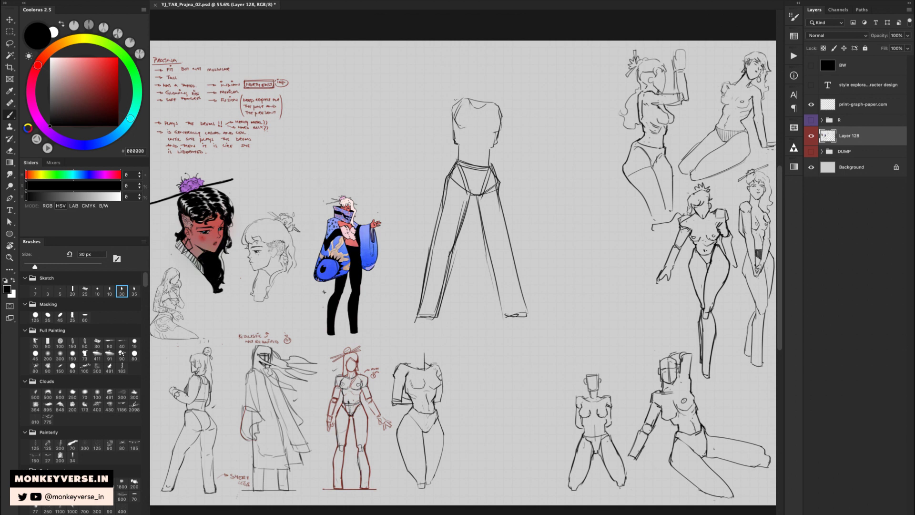
# - Add squared shoulders and upper-arm contours on both sides of the torso
pyautogui.moveTo(458, 99); pyautogui.dragTo(445, 117)
pyautogui.moveTo(503, 106); pyautogui.dragTo(507, 127)
pyautogui.moveTo(445, 115); pyautogui.dragTo(439, 155)
pyautogui.press('super+z')
pyautogui.moveTo(447, 109); pyautogui.dragTo(441, 151)
pyautogui.moveTo(506, 117); pyautogui.dragTo(507, 152)
pyautogui.press('e')
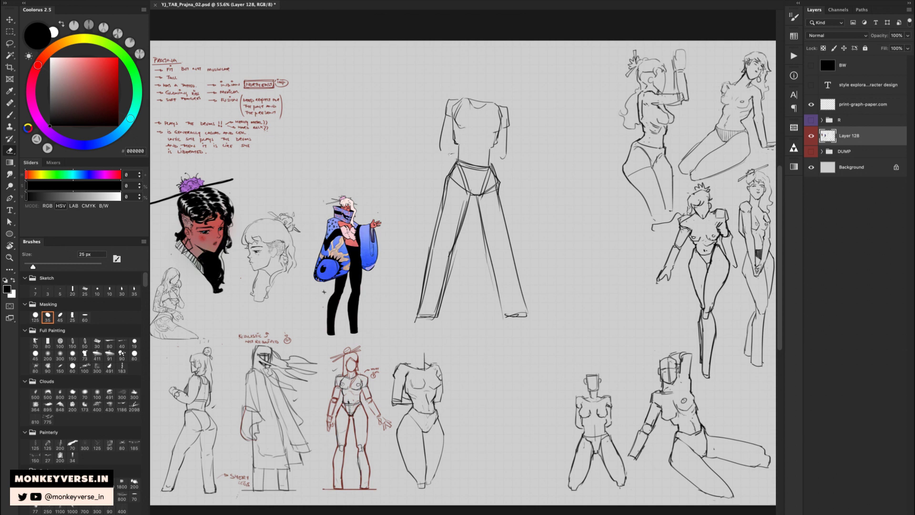
# - Sketch rough forearm lines beside the hips on both sides of the wide-stance standing figure
pyautogui.press('b')
pyautogui.moveTo(442, 149); pyautogui.dragTo(451, 153)
pyautogui.moveTo(444, 147); pyautogui.dragTo(433, 182)
pyautogui.moveTo(449, 167)
pyautogui.mouseDown()
pyautogui.moveTo(431, 176)
pyautogui.moveTo(433, 189)
pyautogui.mouseUp()
pyautogui.press('super+z')
pyautogui.press('super+z')
pyautogui.moveTo(451, 162); pyautogui.dragTo(430, 198)
pyautogui.moveTo(514, 134); pyautogui.dragTo(513, 152)
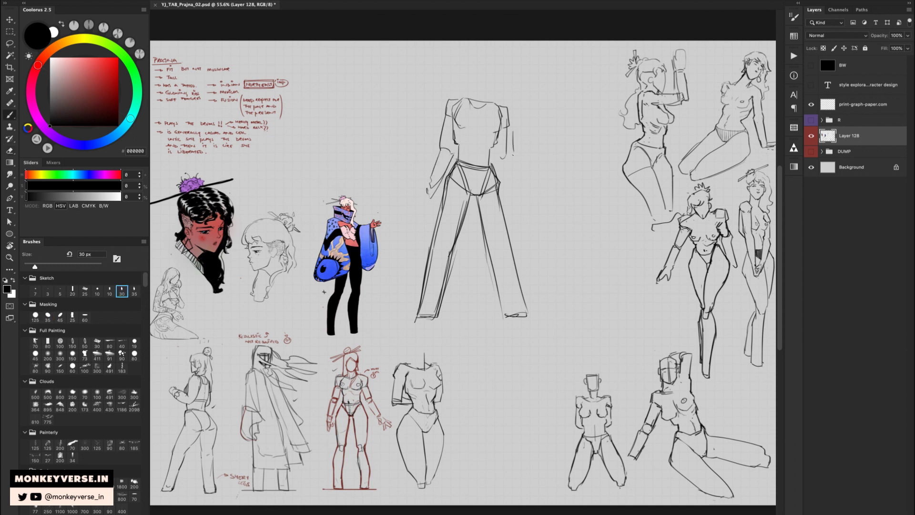
# - Erase the standing figure's torso, shoulders and upper arms above the waistband with an enlarged eraser
pyautogui.press('l')
pyautogui.moveTo(525, 118)
pyautogui.mouseDown()
pyautogui.moveTo(414, 119)
pyautogui.moveTo(394, 293)
pyautogui.moveTo(408, 333)
pyautogui.mouseUp()
pyautogui.press('e')
pyautogui.press(']')
pyautogui.press(']')
pyautogui.press(']')
pyautogui.press(']')
pyautogui.moveTo(462, 99)
pyautogui.mouseDown()
pyautogui.moveTo(454, 119)
pyautogui.moveTo(482, 98)
pyautogui.moveTo(505, 146)
pyautogui.moveTo(472, 143)
pyautogui.mouseUp()
# - Redraw the upper chest line and the tapering sides of the torso above the waistband
pyautogui.press('b')
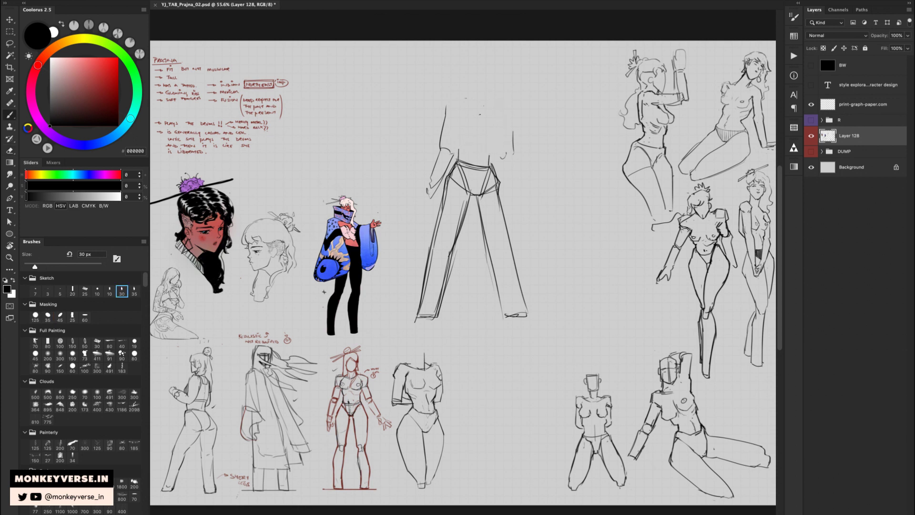
pyautogui.moveTo(457, 104); pyautogui.dragTo(484, 110)
pyautogui.moveTo(459, 108)
pyautogui.mouseDown()
pyautogui.moveTo(489, 107)
pyautogui.moveTo(496, 131)
pyautogui.mouseUp()
pyautogui.press('e')
pyautogui.press('b')
pyautogui.moveTo(459, 99)
pyautogui.mouseDown()
pyautogui.moveTo(459, 156)
pyautogui.moveTo(493, 124)
pyautogui.moveTo(490, 156)
pyautogui.mouseUp()
# - Erase the leftover outer forearm strokes and draw a new arm tucked close behind the torso
pyautogui.press('e')
pyautogui.press('b')
pyautogui.press('e')
pyautogui.moveTo(446, 110); pyautogui.dragTo(429, 196)
pyautogui.moveTo(441, 128); pyautogui.dragTo(437, 167)
pyautogui.press('b')
pyautogui.moveTo(446, 107); pyautogui.dragTo(448, 171)
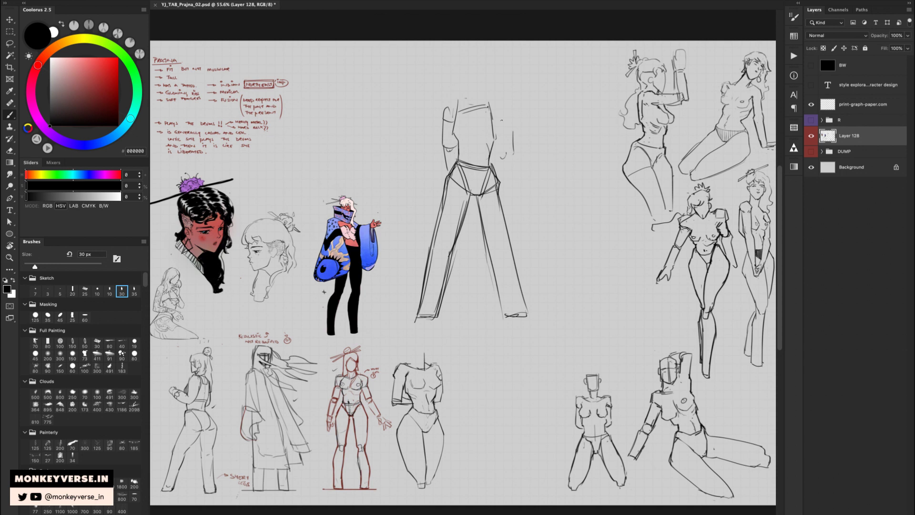
# - Draw the shoulder line and the opposite arm's contours down to the waist
pyautogui.moveTo(445, 110); pyautogui.dragTo(477, 100)
pyautogui.moveTo(499, 95); pyautogui.dragTo(490, 106)
pyautogui.moveTo(500, 102); pyautogui.dragTo(492, 166)
pyautogui.press('e')
pyautogui.press('b')
pyautogui.moveTo(496, 102)
pyautogui.mouseDown()
pyautogui.moveTo(498, 119)
pyautogui.moveTo(494, 101)
pyautogui.mouseUp()
pyautogui.moveTo(492, 101)
pyautogui.mouseDown()
pyautogui.moveTo(497, 141)
pyautogui.moveTo(500, 118)
pyautogui.mouseUp()
pyautogui.moveTo(493, 118)
pyautogui.mouseDown()
pyautogui.moveTo(501, 119)
pyautogui.moveTo(494, 162)
pyautogui.mouseUp()
# - Clean up the top of the torso and add a neck with a blocky head
pyautogui.press('e')
pyautogui.moveTo(458, 104)
pyautogui.mouseDown()
pyautogui.moveTo(480, 100)
pyautogui.moveTo(466, 111)
pyautogui.moveTo(490, 99)
pyautogui.moveTo(484, 106)
pyautogui.moveTo(475, 93)
pyautogui.mouseUp()
pyautogui.press('b')
pyautogui.moveTo(483, 95); pyautogui.dragTo(483, 65)
pyautogui.moveTo(463, 67)
pyautogui.mouseDown()
pyautogui.moveTo(467, 90)
pyautogui.moveTo(501, 103)
pyautogui.mouseUp()
pyautogui.press('e')
pyautogui.press('b')
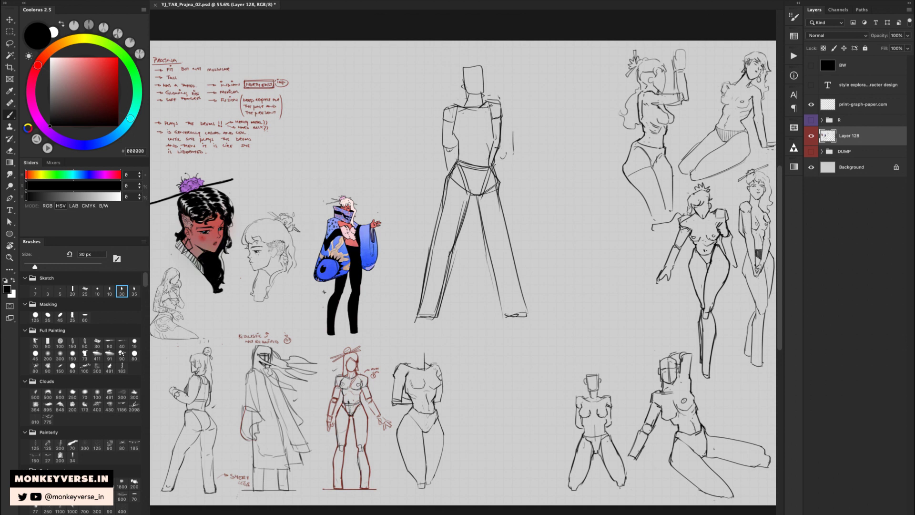
# - Reinforce the tucked arm's contour and restate the leg lines of the standing figure
pyautogui.moveTo(499, 150); pyautogui.dragTo(495, 170)
pyautogui.moveTo(501, 115); pyautogui.dragTo(499, 156)
pyautogui.moveTo(471, 196); pyautogui.dragTo(449, 268)
pyautogui.moveTo(476, 195)
pyautogui.mouseDown()
pyautogui.moveTo(506, 322)
pyautogui.moveTo(520, 319)
pyautogui.mouseUp()
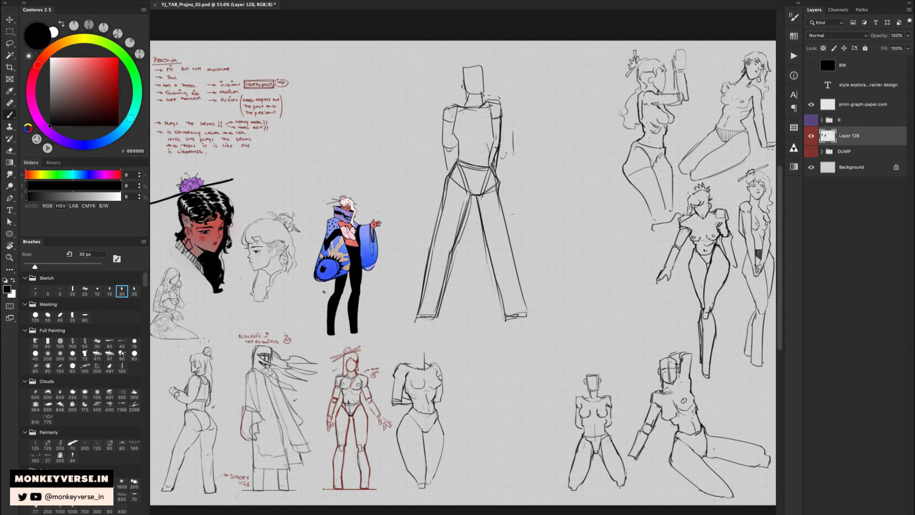
pyautogui.moveTo(504, 204); pyautogui.dragTo(507, 224)
# - Select the whole wide-stance figure mid-sheet, delete it and clear the selection
pyautogui.press('l')
pyautogui.moveTo(535, 144)
pyautogui.mouseDown()
pyautogui.moveTo(535, 86)
pyautogui.moveTo(414, 184)
pyautogui.moveTo(403, 315)
pyautogui.moveTo(551, 238)
pyautogui.mouseUp()
pyautogui.press('Delete')
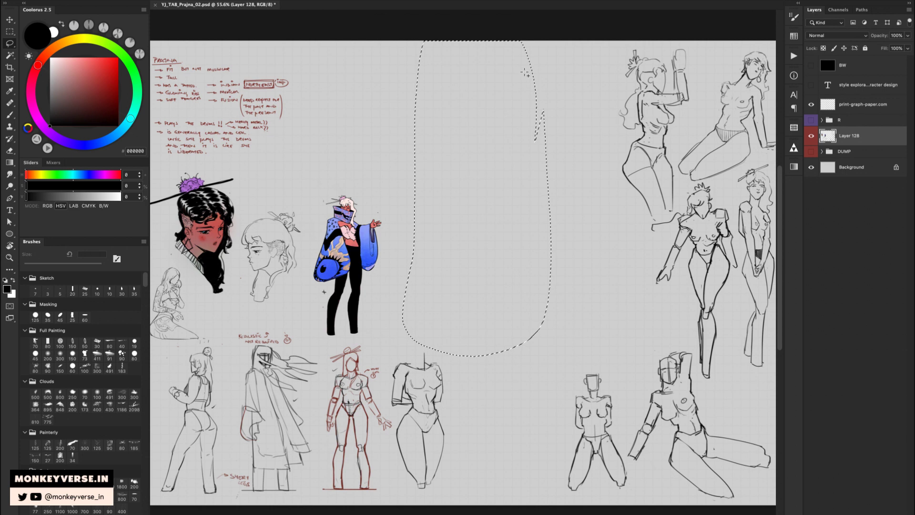
pyautogui.hotkey('ctrl', 'd')
# - Sketch a blocky head with a vertical centre line for a new figure in the cleared upper middle area
pyautogui.press('z')
pyautogui.moveTo(513, 196); pyautogui.dragTo(512, 191)
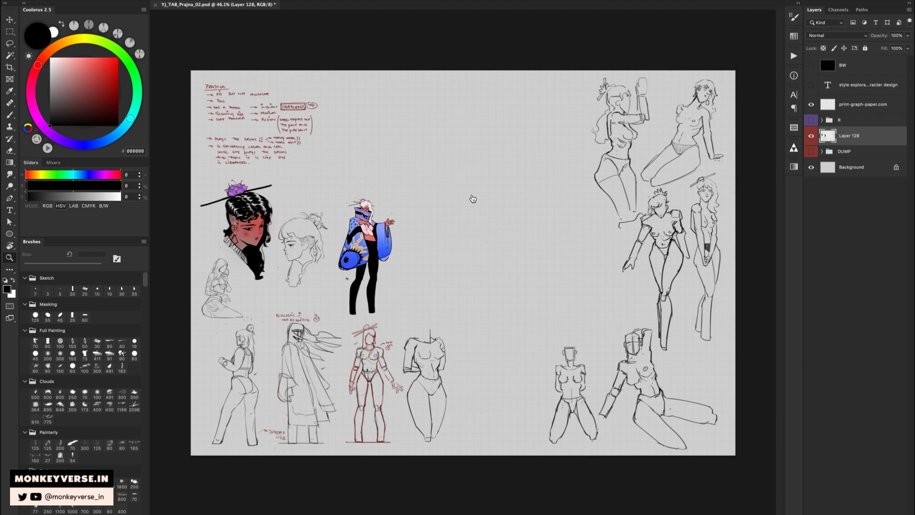
pyautogui.moveTo(494, 175)
pyautogui.mouseDown()
pyautogui.moveTo(539, 171)
pyautogui.moveTo(480, 155)
pyautogui.moveTo(478, 146)
pyautogui.moveTo(465, 168)
pyautogui.mouseUp()
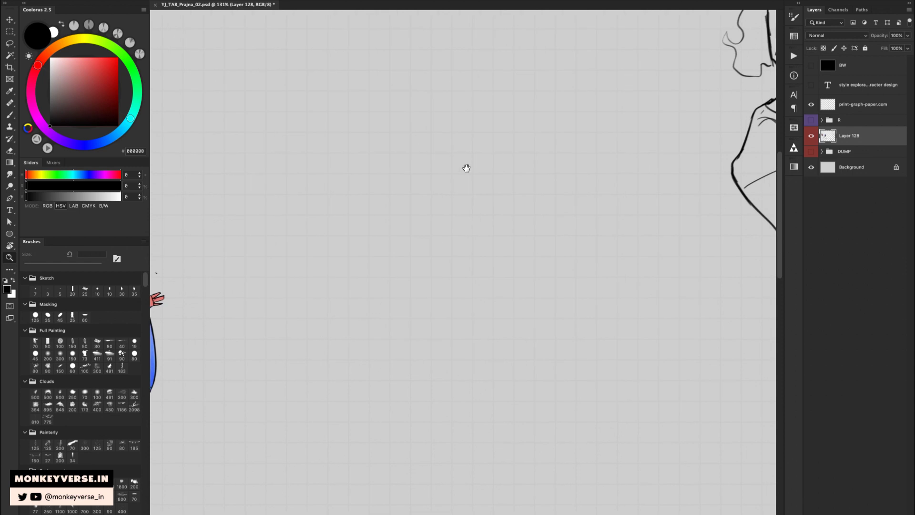
pyautogui.press('b')
pyautogui.moveTo(350, 140); pyautogui.dragTo(393, 127)
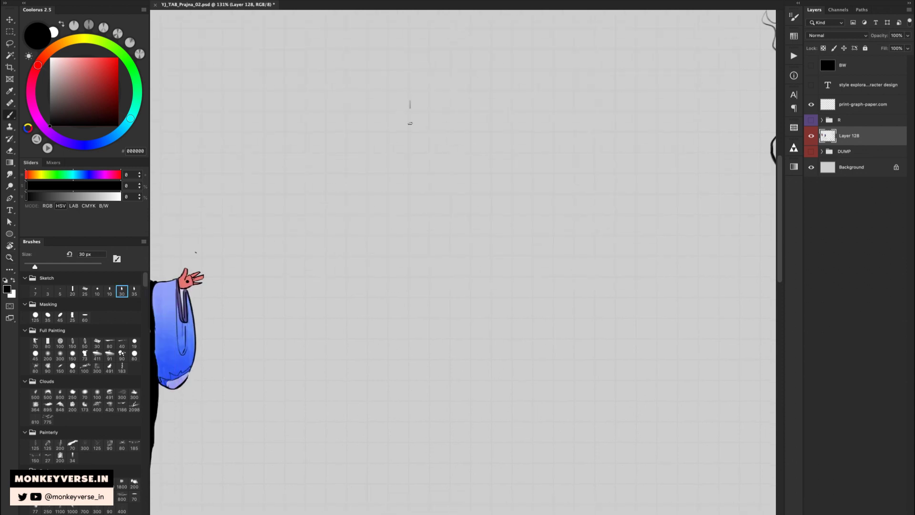
pyautogui.moveTo(414, 89)
pyautogui.mouseDown()
pyautogui.moveTo(415, 141)
pyautogui.moveTo(441, 88)
pyautogui.moveTo(431, 93)
pyautogui.moveTo(431, 141)
pyautogui.moveTo(398, 129)
pyautogui.moveTo(399, 141)
pyautogui.moveTo(430, 139)
pyautogui.mouseUp()
pyautogui.hotkey('ctrl', 'z')
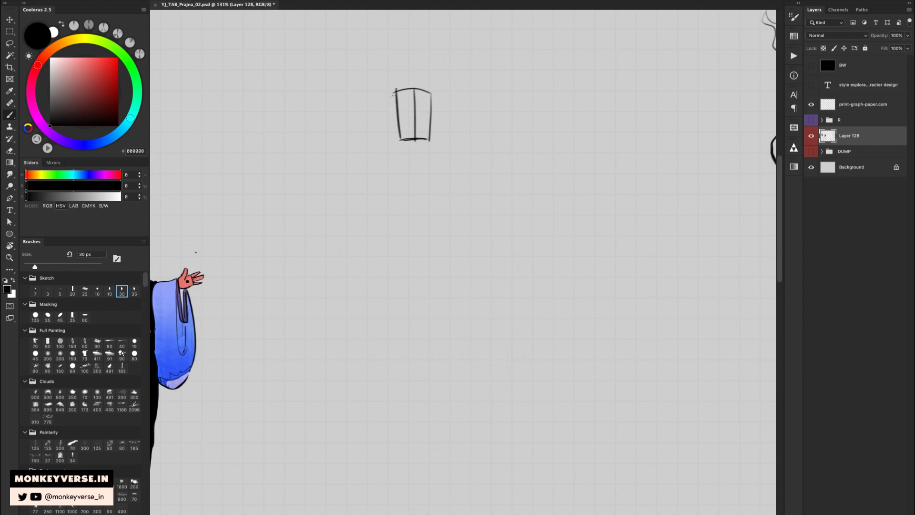
pyautogui.moveTo(392, 96); pyautogui.dragTo(396, 139)
# - Add the chin, neck and sloping shoulder lines below the head and mark both shoulder ends
pyautogui.moveTo(434, 98)
pyautogui.mouseDown()
pyautogui.moveTo(433, 137)
pyautogui.moveTo(402, 169)
pyautogui.mouseUp()
pyautogui.hotkey('ctrl', 'z')
pyautogui.moveTo(429, 138)
pyautogui.mouseDown()
pyautogui.moveTo(429, 163)
pyautogui.moveTo(391, 170)
pyautogui.moveTo(444, 168)
pyautogui.moveTo(482, 177)
pyautogui.moveTo(475, 180)
pyautogui.mouseUp()
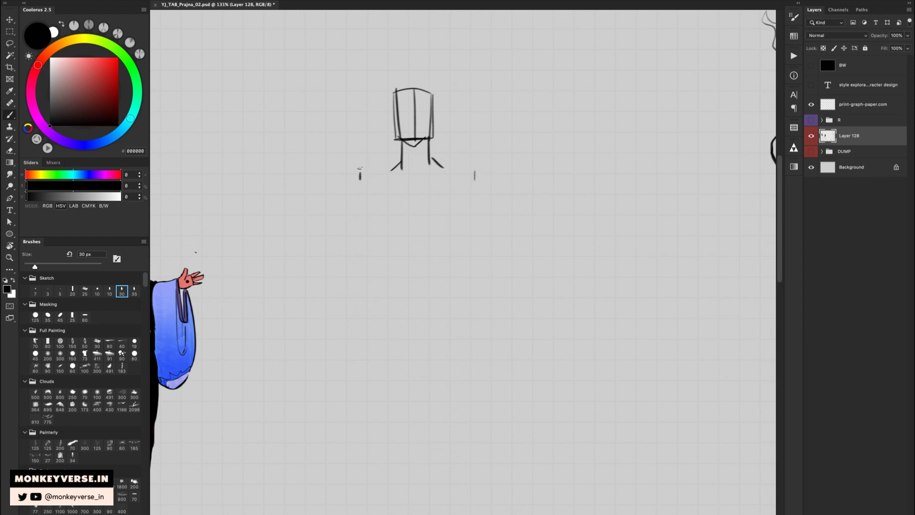
# - Draw boxy shoulder caps and outer upper-arm lines on both sides, and join the shoulders to the neck
pyautogui.moveTo(358, 166)
pyautogui.mouseDown()
pyautogui.moveTo(362, 189)
pyautogui.moveTo(374, 165)
pyautogui.mouseUp()
pyautogui.moveTo(463, 170)
pyautogui.mouseDown()
pyautogui.moveTo(465, 189)
pyautogui.moveTo(476, 188)
pyautogui.moveTo(477, 167)
pyautogui.mouseUp()
pyautogui.moveTo(364, 190); pyautogui.dragTo(353, 239)
pyautogui.moveTo(477, 189); pyautogui.dragTo(482, 231)
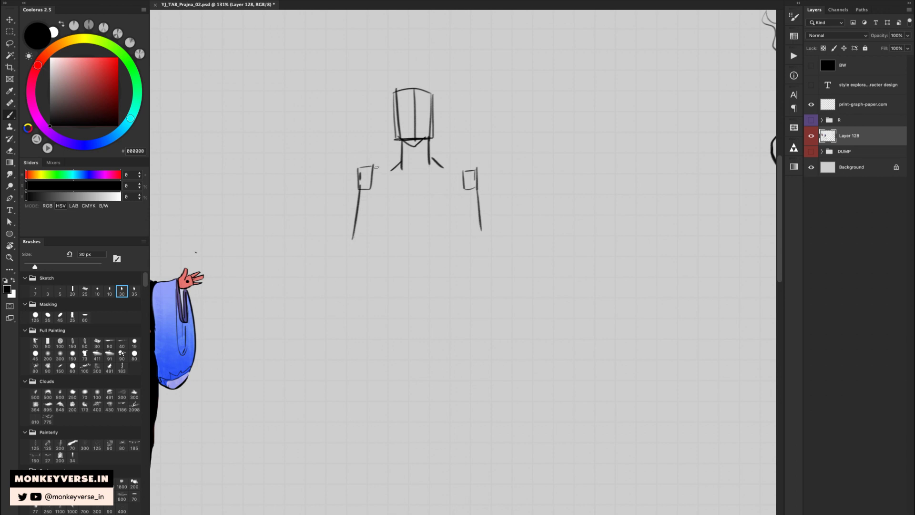
pyautogui.moveTo(370, 165)
pyautogui.mouseDown()
pyautogui.moveTo(472, 167)
pyautogui.moveTo(496, 261)
pyautogui.moveTo(480, 162)
pyautogui.mouseUp()
# - Select one shoulder cap with its arm line and shift it slightly inward to balance the shoulders
pyautogui.press('e')
pyautogui.press('l')
pyautogui.press('v')
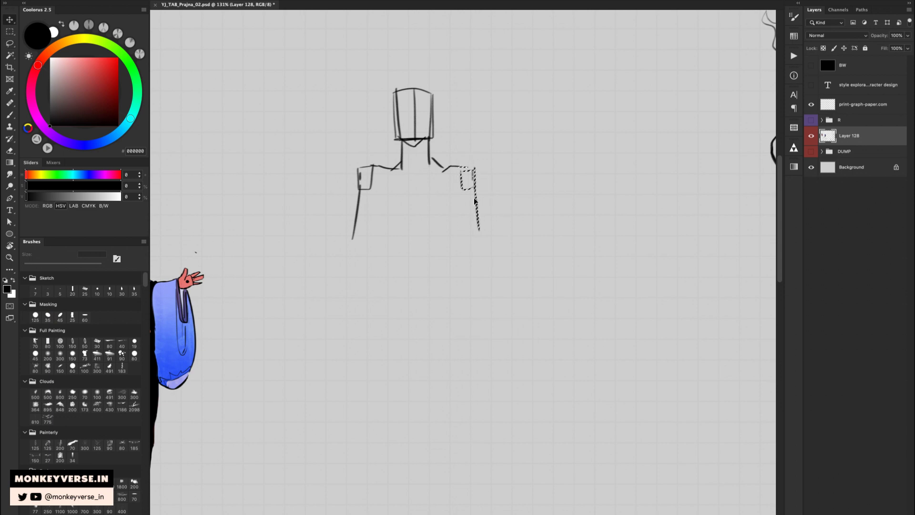
pyautogui.moveTo(474, 197); pyautogui.dragTo(469, 198)
pyautogui.hotkey('ctrl', 'd')
# - Draw the armpit folds and the side contours of the chest and ribcage
pyautogui.press('e')
pyautogui.press('b')
pyautogui.moveTo(371, 181); pyautogui.dragTo(378, 193)
pyautogui.moveTo(462, 186); pyautogui.dragTo(456, 196)
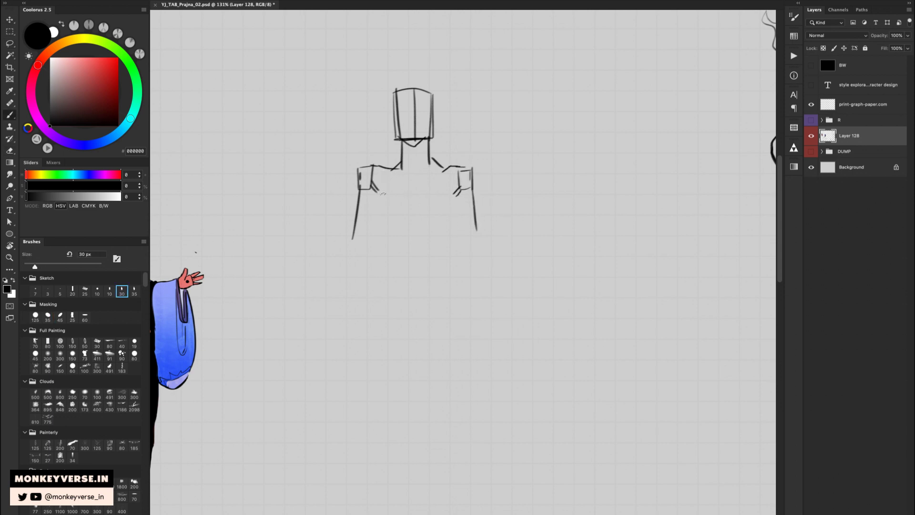
pyautogui.moveTo(384, 168)
pyautogui.mouseDown()
pyautogui.moveTo(378, 214)
pyautogui.moveTo(391, 219)
pyautogui.mouseUp()
pyautogui.moveTo(448, 168)
pyautogui.mouseDown()
pyautogui.moveTo(458, 189)
pyautogui.moveTo(447, 216)
pyautogui.mouseUp()
pyautogui.moveTo(383, 218); pyautogui.dragTo(387, 236)
pyautogui.moveTo(455, 213); pyautogui.dragTo(450, 235)
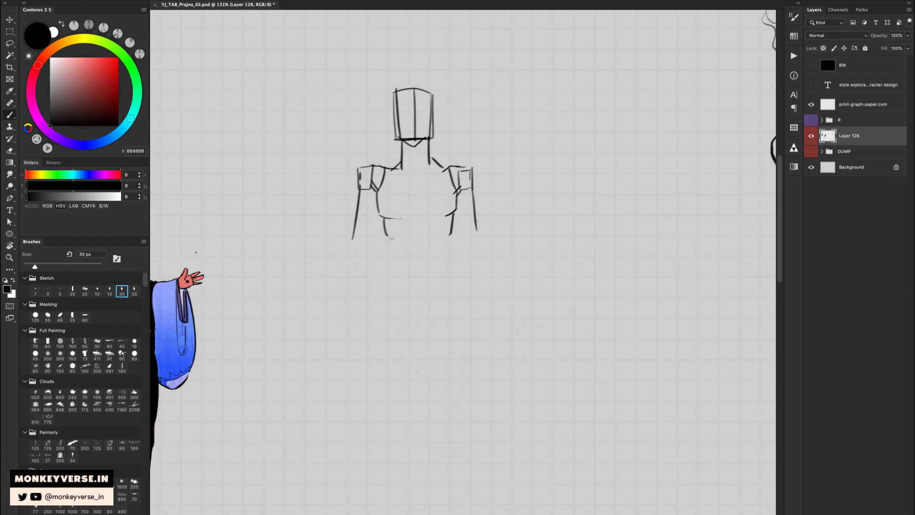
# - Draw the waist sides and flare them outward into the hips
pyautogui.moveTo(389, 239); pyautogui.dragTo(391, 261)
pyautogui.moveTo(449, 236); pyautogui.dragTo(448, 254)
pyautogui.moveTo(384, 266); pyautogui.dragTo(449, 254)
pyautogui.moveTo(449, 255); pyautogui.dragTo(459, 258)
# - Sketch the crossed legs as a long, flat horizontal shape extending to both sides below the hips
pyautogui.moveTo(409, 284)
pyautogui.mouseDown()
pyautogui.moveTo(439, 249)
pyautogui.moveTo(402, 233)
pyautogui.moveTo(345, 238)
pyautogui.moveTo(344, 263)
pyautogui.moveTo(344, 244)
pyautogui.moveTo(343, 262)
pyautogui.moveTo(434, 265)
pyautogui.mouseUp()
pyautogui.press('e')
pyautogui.press('b')
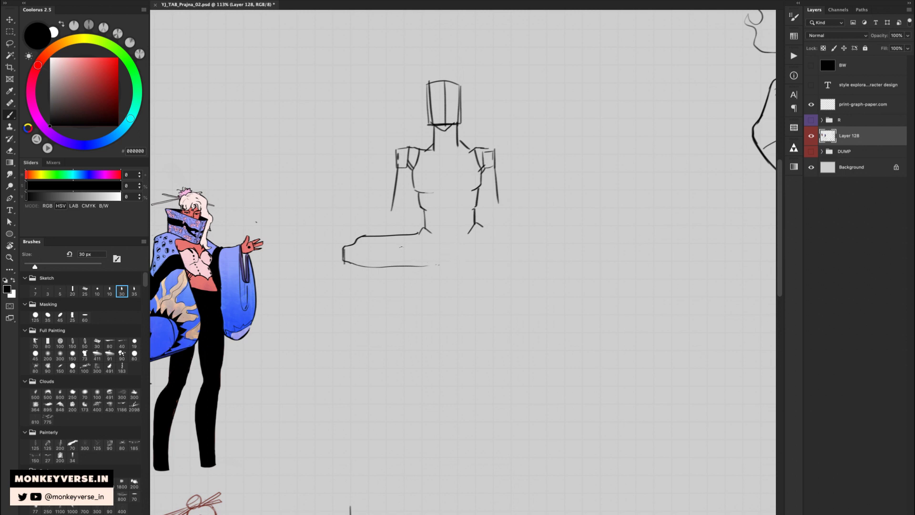
pyautogui.moveTo(405, 241)
pyautogui.mouseDown()
pyautogui.moveTo(478, 247)
pyautogui.moveTo(543, 231)
pyautogui.moveTo(546, 240)
pyautogui.moveTo(542, 262)
pyautogui.moveTo(420, 265)
pyautogui.moveTo(477, 260)
pyautogui.mouseUp()
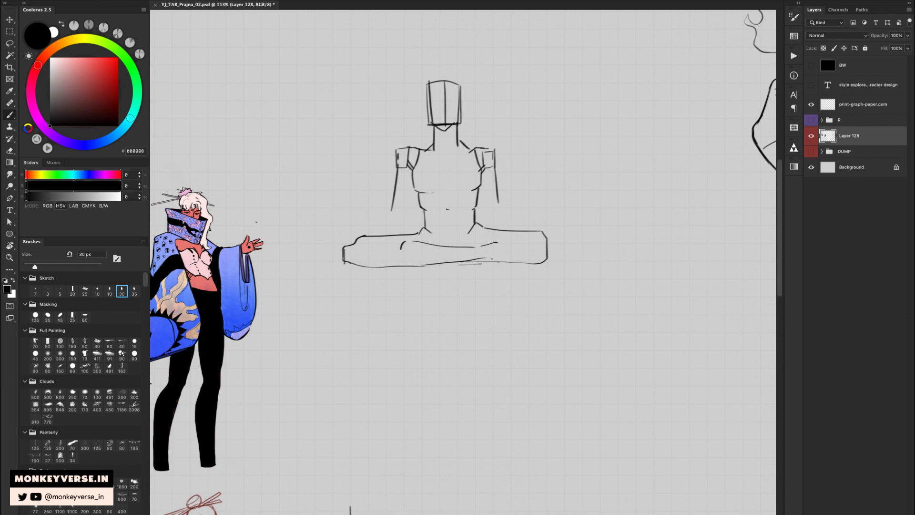
# - Tidy the junction of torso and crossed legs and add angled hip crease lines on both sides
pyautogui.press('e')
pyautogui.press('b')
pyautogui.moveTo(421, 229)
pyautogui.mouseDown()
pyautogui.moveTo(430, 231)
pyautogui.moveTo(418, 232)
pyautogui.mouseUp()
pyautogui.press('super+z')
pyautogui.press('e')
pyautogui.moveTo(476, 224)
pyautogui.mouseDown()
pyautogui.moveTo(432, 243)
pyautogui.moveTo(462, 248)
pyautogui.mouseUp()
# - Draw the elbows, the forearms reaching out to the knees and the hands resting on them
pyautogui.press('b')
pyautogui.moveTo(392, 210); pyautogui.dragTo(408, 206)
pyautogui.moveTo(491, 207)
pyautogui.mouseDown()
pyautogui.moveTo(502, 203)
pyautogui.moveTo(487, 207)
pyautogui.moveTo(501, 205)
pyautogui.moveTo(527, 232)
pyautogui.mouseUp()
pyautogui.press('super+z')
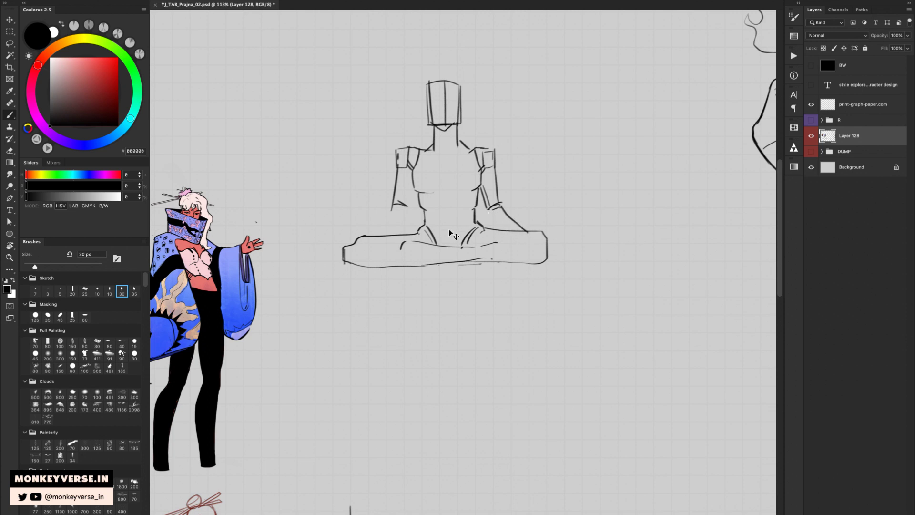
pyautogui.moveTo(363, 225)
pyautogui.mouseDown()
pyautogui.moveTo(398, 215)
pyautogui.moveTo(413, 224)
pyautogui.moveTo(402, 233)
pyautogui.moveTo(415, 189)
pyautogui.moveTo(389, 223)
pyautogui.mouseUp()
pyautogui.moveTo(488, 210)
pyautogui.mouseDown()
pyautogui.moveTo(519, 233)
pyautogui.moveTo(491, 219)
pyautogui.moveTo(510, 233)
pyautogui.moveTo(541, 222)
pyautogui.moveTo(548, 237)
pyautogui.moveTo(531, 227)
pyautogui.moveTo(515, 239)
pyautogui.moveTo(549, 235)
pyautogui.mouseUp()
pyautogui.press('super+z')
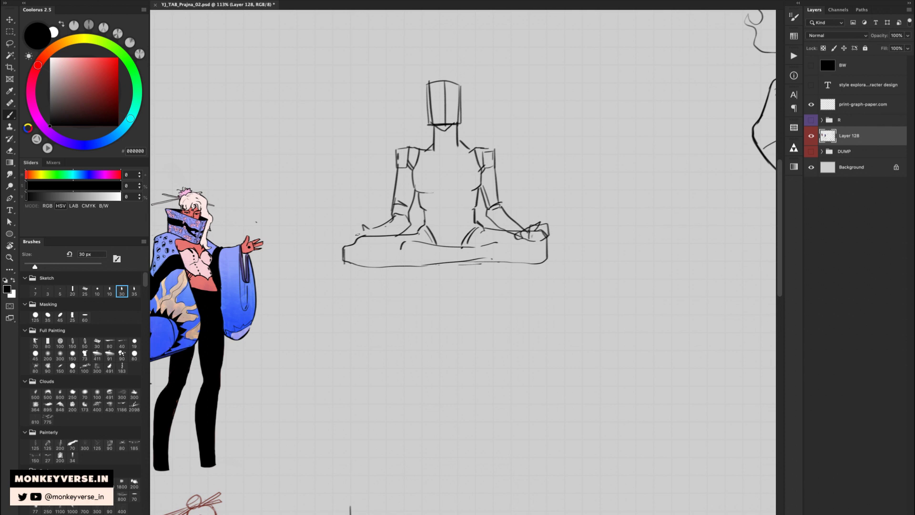
pyautogui.moveTo(353, 239)
pyautogui.mouseDown()
pyautogui.moveTo(407, 232)
pyautogui.moveTo(409, 199)
pyautogui.mouseUp()
# - Add the breast contours and the curved abdomen lines to the seated figure's torso
pyautogui.moveTo(414, 171); pyautogui.dragTo(419, 193)
pyautogui.moveTo(415, 192)
pyautogui.mouseDown()
pyautogui.moveTo(468, 190)
pyautogui.moveTo(485, 180)
pyautogui.moveTo(481, 169)
pyautogui.moveTo(482, 184)
pyautogui.moveTo(459, 190)
pyautogui.moveTo(479, 185)
pyautogui.mouseUp()
pyautogui.press('super+z')
pyautogui.press('super+z')
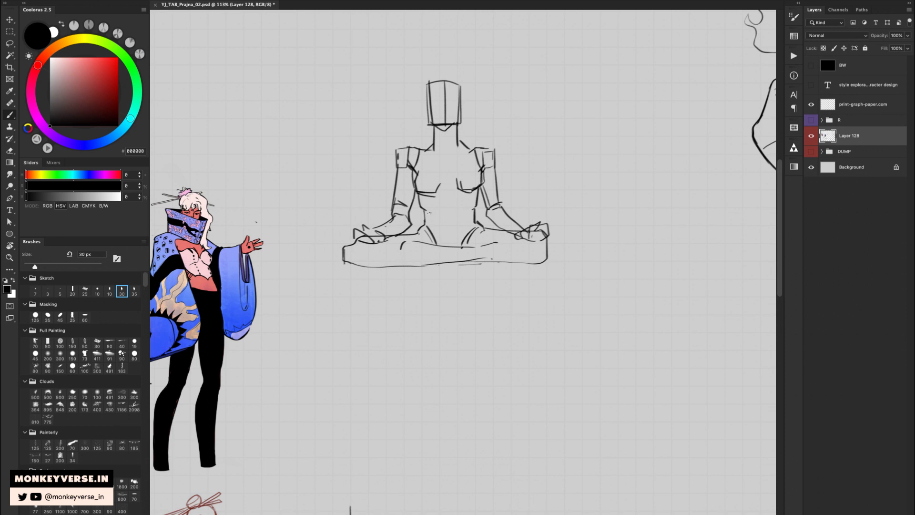
pyautogui.moveTo(430, 213)
pyautogui.mouseDown()
pyautogui.moveTo(460, 200)
pyautogui.moveTo(469, 211)
pyautogui.moveTo(462, 232)
pyautogui.moveTo(475, 222)
pyautogui.mouseUp()
# - Select the seated figure's head, lower it slightly onto the neck and tidy the overlapping lines
pyautogui.press('l')
pyautogui.moveTo(434, 128)
pyautogui.mouseDown()
pyautogui.moveTo(479, 127)
pyautogui.moveTo(436, 133)
pyautogui.moveTo(461, 112)
pyautogui.moveTo(452, 92)
pyautogui.moveTo(461, 96)
pyautogui.mouseUp()
pyautogui.press('v')
pyautogui.press('e')
pyautogui.press('b')
pyautogui.press('e')
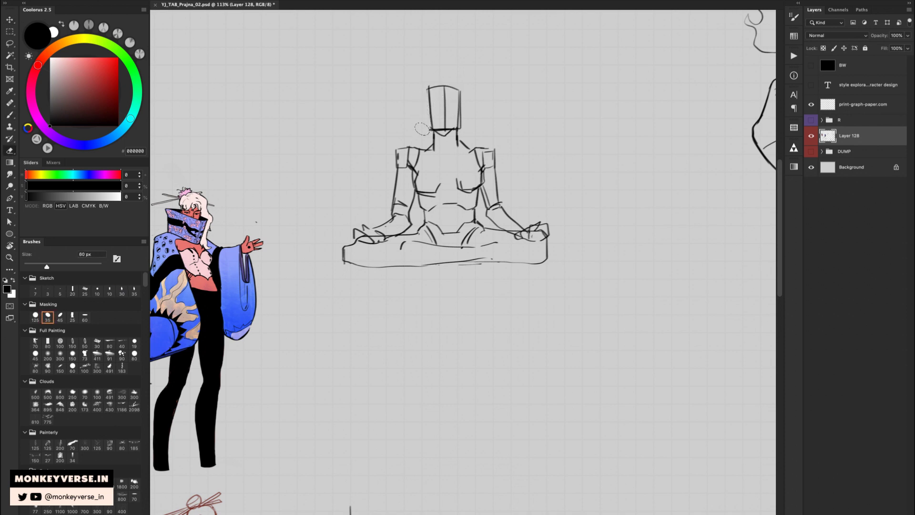
# - Draw the ears, fringe and wavy hair falling over one shoulder, and erase the old top of the head
pyautogui.press('b')
pyautogui.moveTo(429, 105)
pyautogui.mouseDown()
pyautogui.moveTo(431, 115)
pyautogui.moveTo(457, 119)
pyautogui.moveTo(448, 98)
pyautogui.moveTo(466, 93)
pyautogui.moveTo(476, 145)
pyautogui.mouseUp()
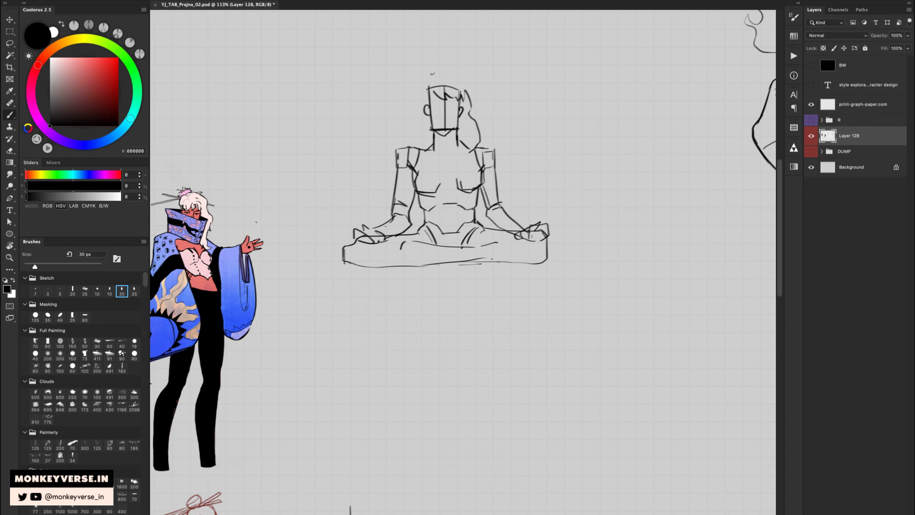
pyautogui.moveTo(431, 74)
pyautogui.mouseDown()
pyautogui.moveTo(472, 86)
pyautogui.moveTo(477, 118)
pyautogui.mouseUp()
pyautogui.press('e')
pyautogui.moveTo(429, 88); pyautogui.dragTo(457, 91)
pyautogui.press('b')
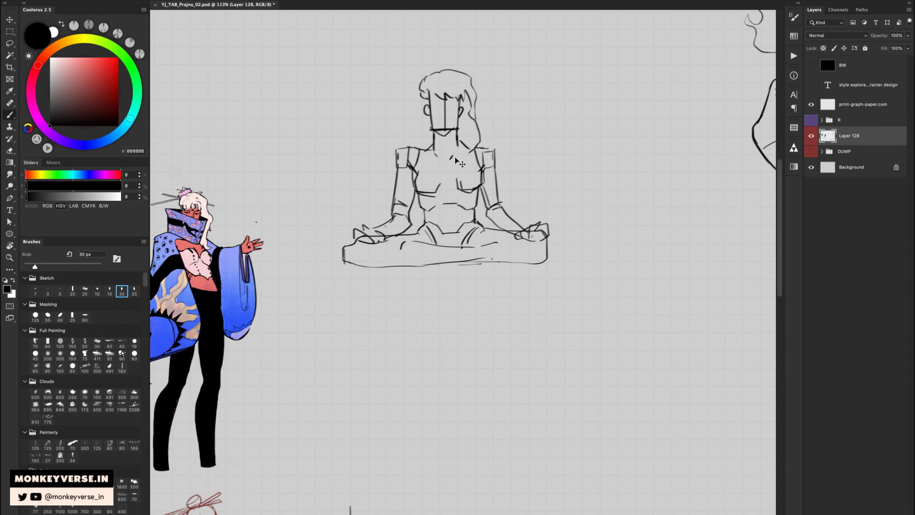
# - Add collarbone marks and strengthen the shoulder and upper-arm contours of the seated figure
pyautogui.moveTo(428, 150)
pyautogui.mouseDown()
pyautogui.moveTo(490, 149)
pyautogui.moveTo(498, 203)
pyautogui.mouseUp()
pyautogui.moveTo(395, 153)
pyautogui.mouseDown()
pyautogui.moveTo(390, 214)
pyautogui.moveTo(412, 208)
pyautogui.moveTo(419, 189)
pyautogui.mouseUp()
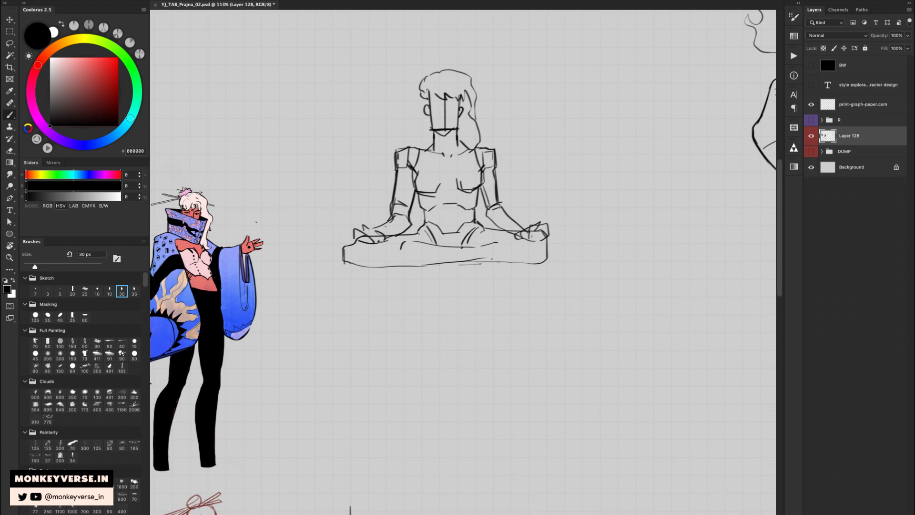
pyautogui.moveTo(478, 189); pyautogui.dragTo(485, 210)
# - Select the seated meditating figure and move it to the top of the sheet beside the raised-arm figure
pyautogui.press('z')
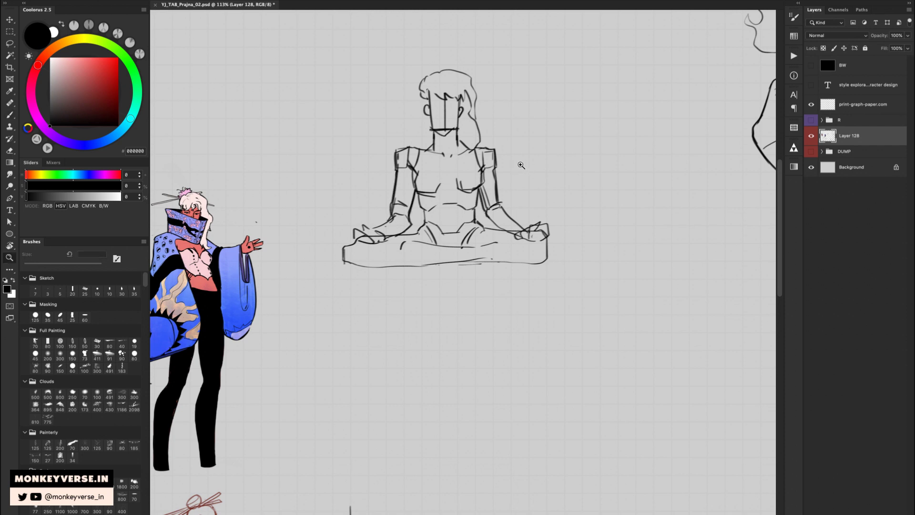
pyautogui.moveTo(523, 165)
pyautogui.mouseDown()
pyautogui.moveTo(505, 169)
pyautogui.moveTo(396, 115)
pyautogui.moveTo(416, 266)
pyautogui.moveTo(538, 139)
pyautogui.mouseUp()
pyautogui.press('l')
pyautogui.press('z')
pyautogui.moveTo(520, 239)
pyautogui.mouseDown()
pyautogui.moveTo(462, 278)
pyautogui.moveTo(570, 151)
pyautogui.mouseUp()
pyautogui.press('v')
pyautogui.hotkey('ctrl', 'd')
# - Sketch a tilted head with curved face guidelines, a rounded crown and an ear in the empty mid-sheet area
pyautogui.press('z')
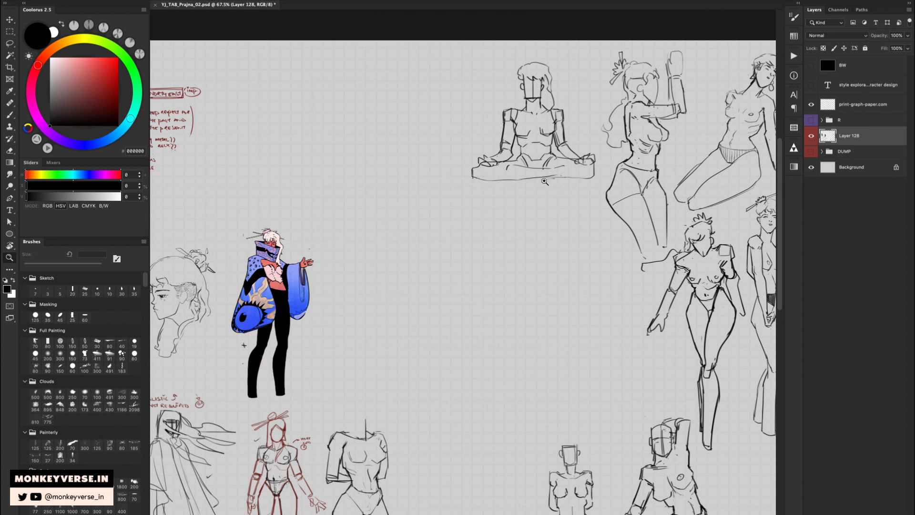
pyautogui.moveTo(540, 183); pyautogui.dragTo(524, 180)
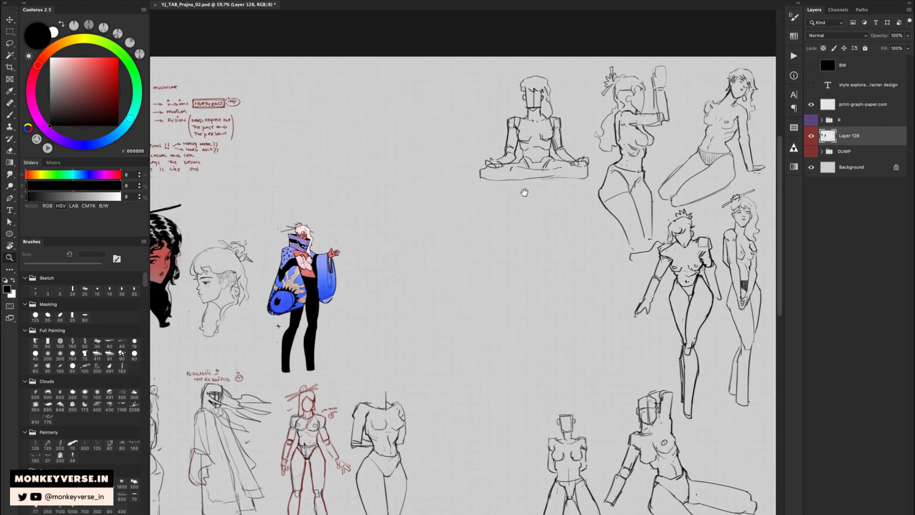
pyautogui.moveTo(525, 229); pyautogui.dragTo(517, 223)
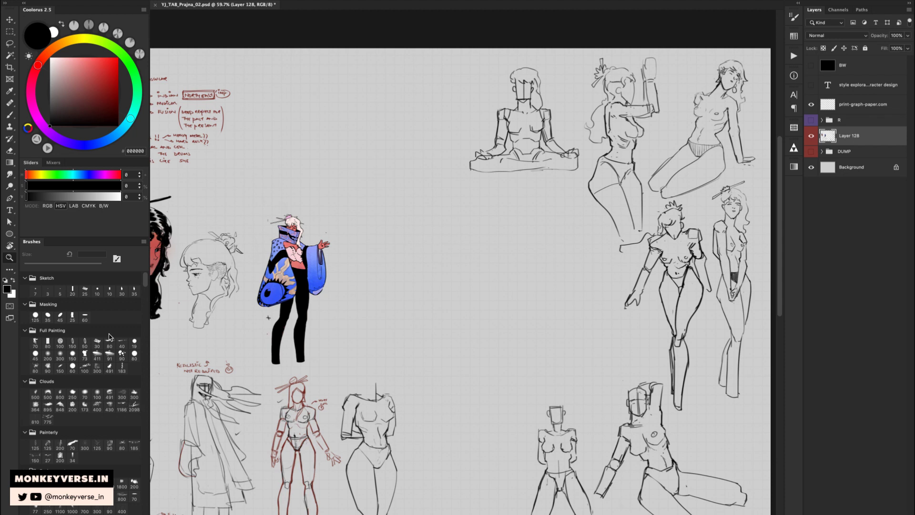
pyautogui.moveTo(409, 246)
pyautogui.mouseDown()
pyautogui.moveTo(419, 251)
pyautogui.moveTo(384, 245)
pyautogui.moveTo(323, 190)
pyautogui.mouseUp()
pyautogui.moveTo(356, 210); pyautogui.dragTo(368, 208)
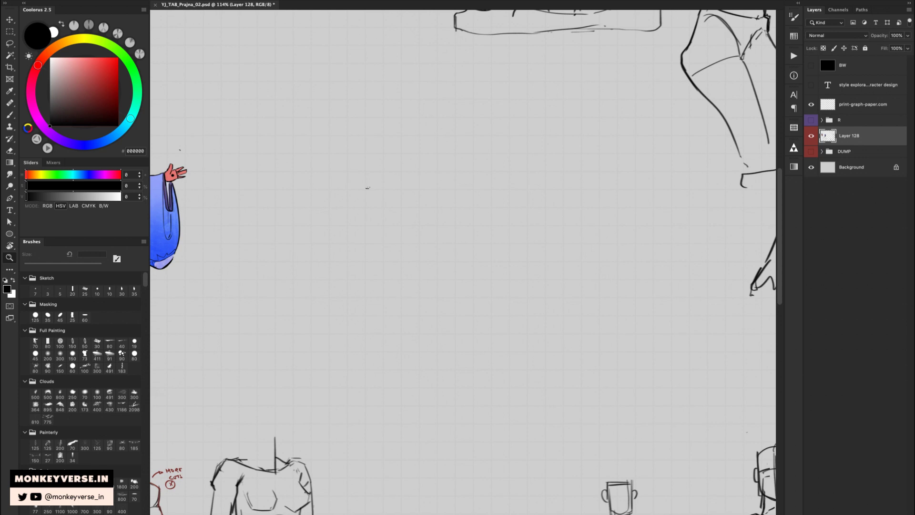
pyautogui.press('b')
pyautogui.press('z')
pyautogui.moveTo(388, 165)
pyautogui.mouseDown()
pyautogui.moveTo(378, 169)
pyautogui.moveTo(389, 166)
pyautogui.mouseUp()
pyautogui.press('b')
pyautogui.moveTo(355, 139)
pyautogui.mouseDown()
pyautogui.moveTo(383, 157)
pyautogui.moveTo(337, 147)
pyautogui.moveTo(378, 159)
pyautogui.moveTo(337, 167)
pyautogui.moveTo(367, 219)
pyautogui.mouseUp()
pyautogui.moveTo(381, 157); pyautogui.dragTo(403, 205)
pyautogui.moveTo(358, 169)
pyautogui.mouseDown()
pyautogui.moveTo(379, 211)
pyautogui.moveTo(393, 180)
pyautogui.moveTo(376, 193)
pyautogui.moveTo(403, 183)
pyautogui.moveTo(379, 219)
pyautogui.moveTo(390, 218)
pyautogui.moveTo(400, 196)
pyautogui.moveTo(409, 200)
pyautogui.moveTo(391, 224)
pyautogui.moveTo(353, 222)
pyautogui.moveTo(344, 206)
pyautogui.moveTo(373, 225)
pyautogui.mouseUp()
pyautogui.press('super+z')
pyautogui.press('super+z')
pyautogui.press('e')
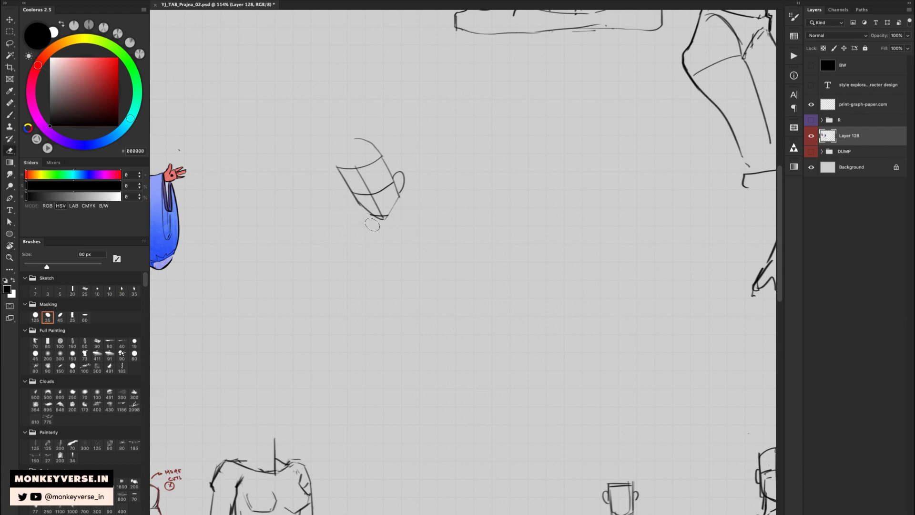
# - Round off the crown of the tilted head and draw straight hair strands falling beside the face
pyautogui.press('b')
pyautogui.moveTo(325, 156)
pyautogui.mouseDown()
pyautogui.moveTo(351, 177)
pyautogui.moveTo(333, 178)
pyautogui.mouseUp()
pyautogui.press('super+z')
pyautogui.press('super+z')
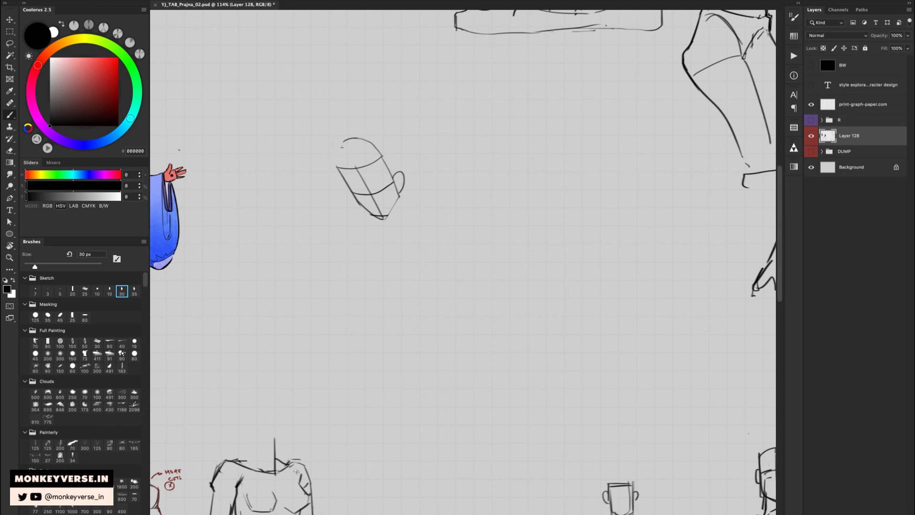
pyautogui.moveTo(346, 139)
pyautogui.mouseDown()
pyautogui.moveTo(331, 158)
pyautogui.moveTo(332, 221)
pyautogui.mouseUp()
pyautogui.moveTo(334, 158); pyautogui.dragTo(351, 222)
# - Draw the outer hair contour with a wavy back edge and a pointed tip below the tilted head
pyautogui.moveTo(325, 135)
pyautogui.mouseDown()
pyautogui.moveTo(315, 169)
pyautogui.moveTo(319, 240)
pyautogui.mouseUp()
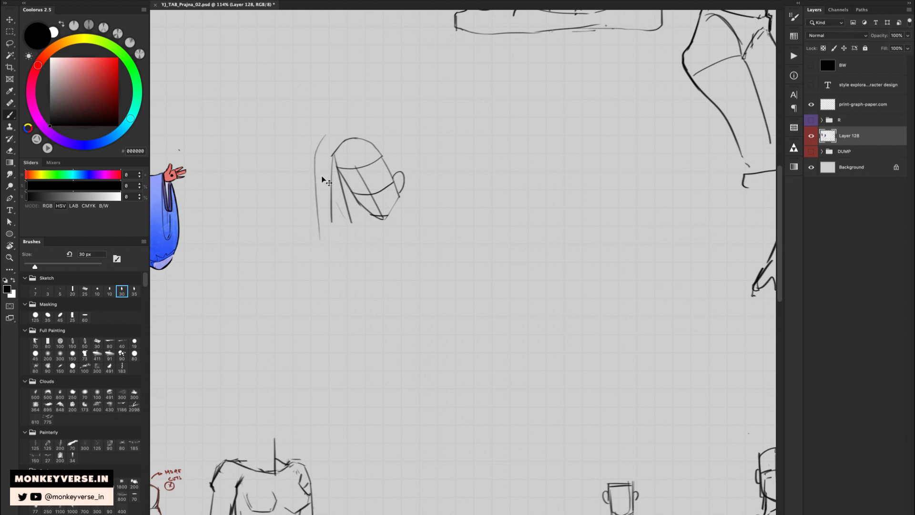
pyautogui.press('super+z')
pyautogui.moveTo(329, 137); pyautogui.dragTo(316, 223)
pyautogui.press('super+z')
pyautogui.moveTo(337, 125)
pyautogui.mouseDown()
pyautogui.moveTo(314, 153)
pyautogui.moveTo(318, 245)
pyautogui.mouseUp()
pyautogui.press('e')
pyautogui.press('b')
pyautogui.moveTo(313, 197)
pyautogui.mouseDown()
pyautogui.moveTo(316, 249)
pyautogui.moveTo(305, 204)
pyautogui.moveTo(319, 275)
pyautogui.moveTo(363, 285)
pyautogui.moveTo(370, 243)
pyautogui.mouseUp()
pyautogui.press('e')
pyautogui.press('b')
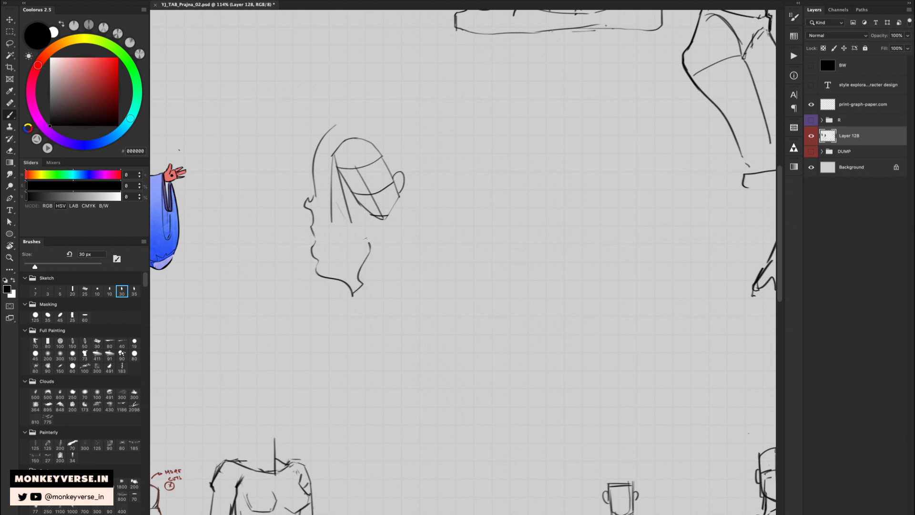
# - Draw the pointed hair lock running from the ear to below the chin, and erase the guidelines inside the face
pyautogui.moveTo(403, 186); pyautogui.dragTo(392, 242)
pyautogui.moveTo(370, 224); pyautogui.dragTo(394, 244)
pyautogui.press('e')
pyautogui.press('[')
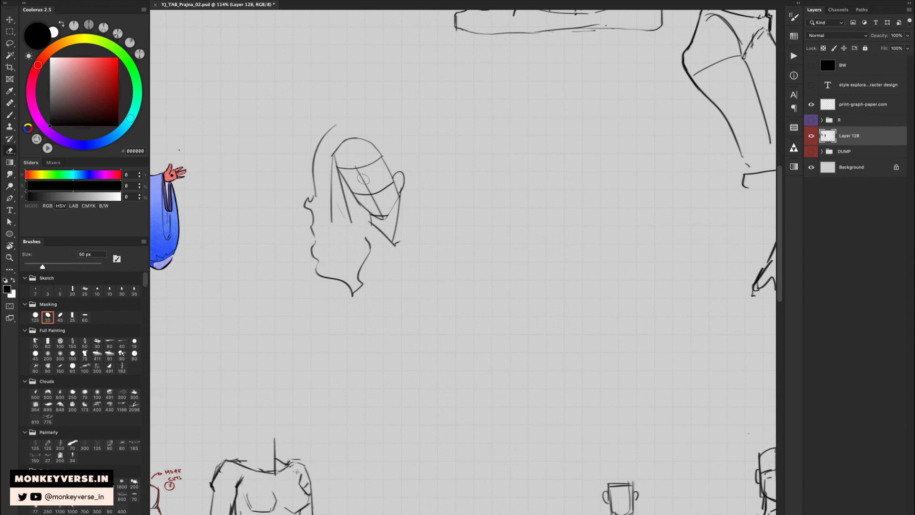
pyautogui.moveTo(363, 179); pyautogui.dragTo(380, 219)
pyautogui.press('b')
pyautogui.press('super+z')
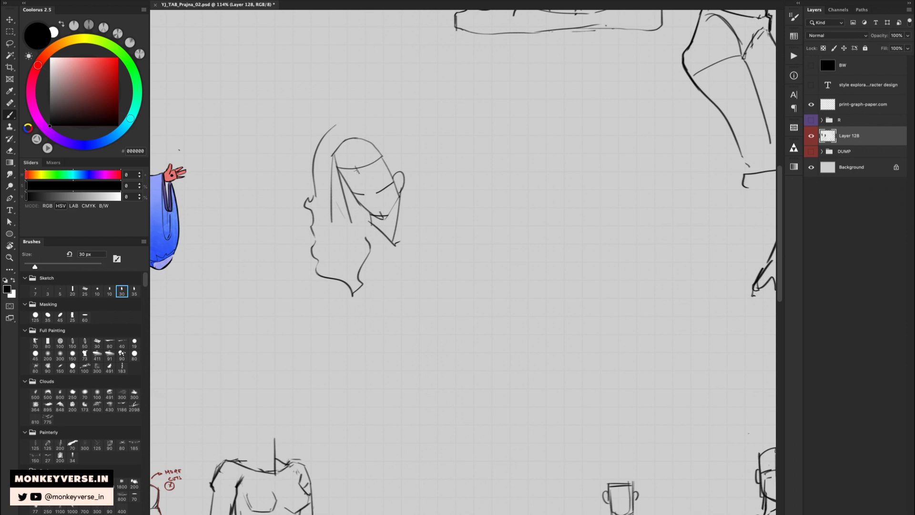
# - Sketch the nose on the tilted face and erase leftover guideline marks around the chin
pyautogui.moveTo(357, 173); pyautogui.dragTo(380, 218)
pyautogui.hotkey('ctrl', 'z')
pyautogui.moveTo(363, 195); pyautogui.dragTo(384, 211)
pyautogui.press('super+z')
pyautogui.press('e')
pyautogui.press('[')
pyautogui.press('[')
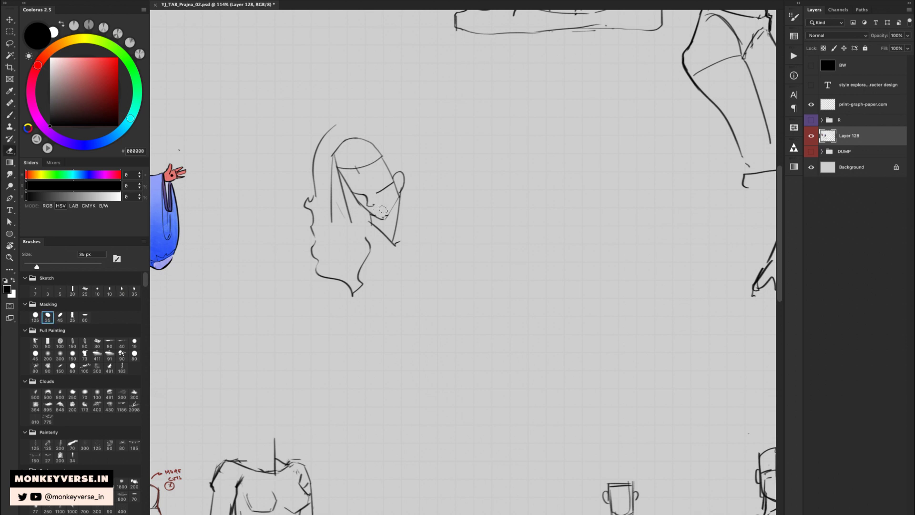
pyautogui.press('b')
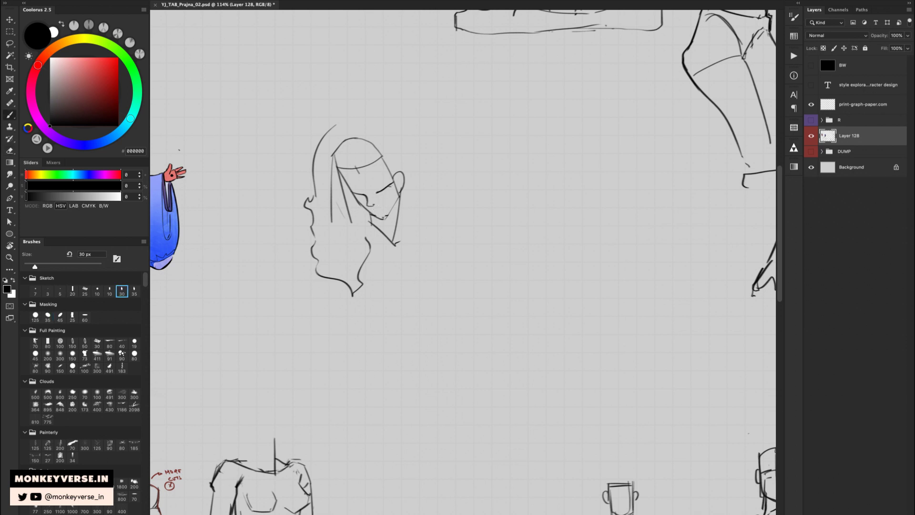
# - Draw the slanted brows and eyes, sharpen the jawline and rework the ear of the tilted head
pyautogui.press('e')
pyautogui.press('b')
pyautogui.moveTo(380, 193); pyautogui.dragTo(392, 181)
pyautogui.press('e')
pyautogui.moveTo(381, 213)
pyautogui.mouseDown()
pyautogui.moveTo(396, 198)
pyautogui.moveTo(386, 217)
pyautogui.moveTo(404, 183)
pyautogui.mouseUp()
pyautogui.press('b')
pyautogui.press('e')
pyautogui.press('b')
pyautogui.press('e')
pyautogui.press('b')
pyautogui.press('e')
pyautogui.press('b')
pyautogui.press('e')
# - Erase the old forehead guideline and redraw it as a lower curved line above the brows
pyautogui.moveTo(339, 168); pyautogui.dragTo(379, 159)
pyautogui.press('b')
pyautogui.moveTo(343, 183); pyautogui.dragTo(384, 166)
# - Select the top of the tilted head, shift it slightly down toward the face and deselect
pyautogui.press('e')
pyautogui.press('l')
pyautogui.moveTo(375, 132)
pyautogui.mouseDown()
pyautogui.moveTo(284, 132)
pyautogui.moveTo(359, 87)
pyautogui.mouseUp()
pyautogui.press('v')
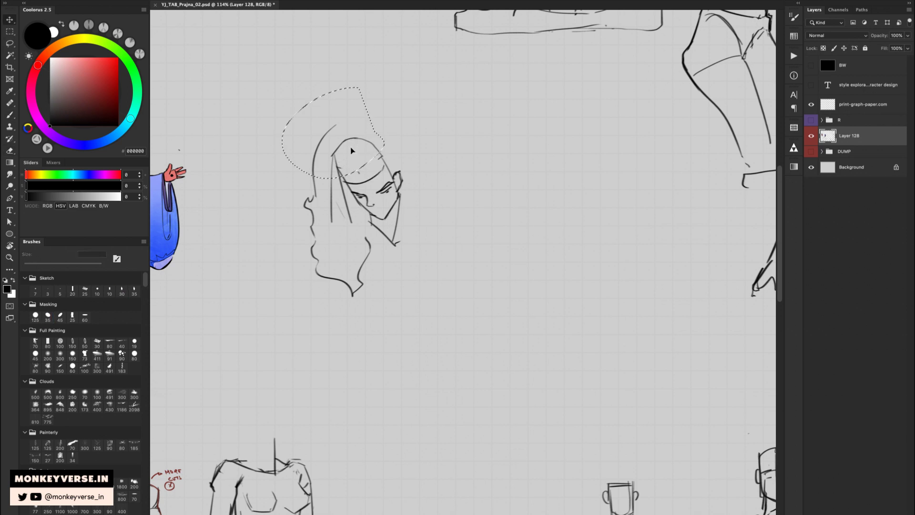
pyautogui.moveTo(351, 150)
pyautogui.mouseDown()
pyautogui.moveTo(381, 161)
pyautogui.moveTo(376, 148)
pyautogui.moveTo(387, 167)
pyautogui.moveTo(372, 183)
pyautogui.moveTo(355, 182)
pyautogui.moveTo(384, 169)
pyautogui.moveTo(377, 188)
pyautogui.moveTo(387, 160)
pyautogui.moveTo(378, 129)
pyautogui.moveTo(358, 118)
pyautogui.moveTo(330, 125)
pyautogui.moveTo(311, 167)
pyautogui.mouseUp()
pyautogui.hotkey('ctrl', 'd')
# - Draw the raised hair volume above the crown with a curl at its back edge, and tidy the crown line
pyautogui.press('b')
pyautogui.press('e')
pyautogui.press('b')
pyautogui.press('e')
pyautogui.press('b')
pyautogui.press('e')
pyautogui.press('b')
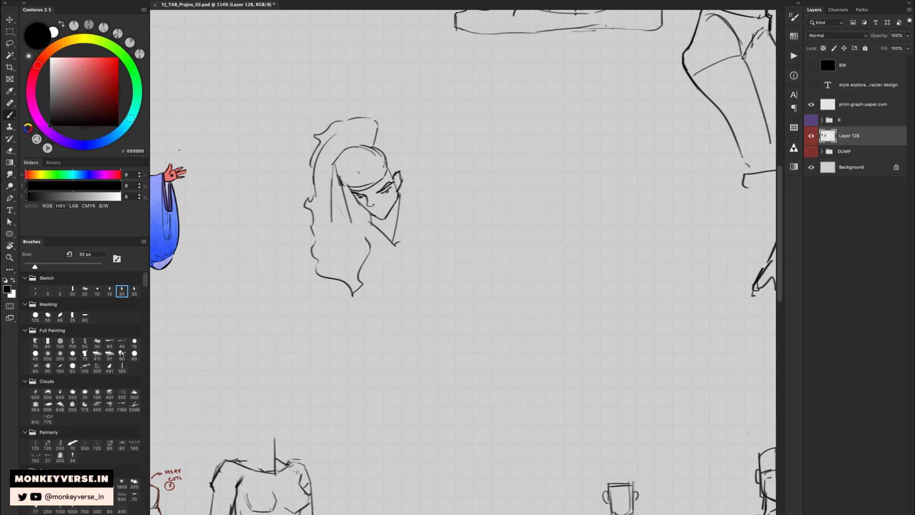
# - Select the upper hair mass and move it down closer to the face
pyautogui.moveTo(378, 137)
pyautogui.mouseDown()
pyautogui.moveTo(388, 126)
pyautogui.moveTo(402, 155)
pyautogui.moveTo(379, 124)
pyautogui.moveTo(402, 165)
pyautogui.mouseUp()
pyautogui.press('super+z')
pyautogui.press('super+z')
pyautogui.press('l')
pyautogui.moveTo(397, 124)
pyautogui.mouseDown()
pyautogui.moveTo(338, 206)
pyautogui.moveTo(402, 146)
pyautogui.moveTo(362, 149)
pyautogui.moveTo(368, 164)
pyautogui.moveTo(382, 162)
pyautogui.moveTo(377, 156)
pyautogui.moveTo(384, 166)
pyautogui.moveTo(352, 157)
pyautogui.moveTo(354, 185)
pyautogui.moveTo(342, 190)
pyautogui.mouseUp()
pyautogui.press('v')
# - Fill the fringe with curved strands and add flowing strand lines across the swept-back hair
pyautogui.press('e')
pyautogui.press('b')
pyautogui.moveTo(352, 159)
pyautogui.mouseDown()
pyautogui.moveTo(347, 186)
pyautogui.moveTo(359, 181)
pyautogui.mouseUp()
pyautogui.moveTo(371, 180); pyautogui.dragTo(365, 189)
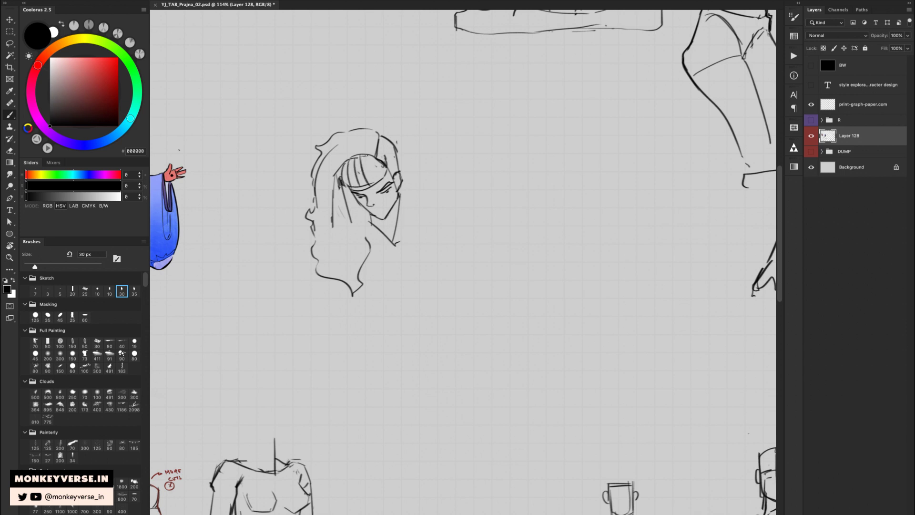
pyautogui.moveTo(367, 157)
pyautogui.mouseDown()
pyautogui.moveTo(376, 182)
pyautogui.moveTo(384, 179)
pyautogui.mouseUp()
pyautogui.moveTo(376, 138)
pyautogui.mouseDown()
pyautogui.moveTo(360, 144)
pyautogui.moveTo(375, 137)
pyautogui.mouseUp()
pyautogui.moveTo(376, 129)
pyautogui.mouseDown()
pyautogui.moveTo(349, 136)
pyautogui.moveTo(366, 155)
pyautogui.moveTo(335, 153)
pyautogui.mouseUp()
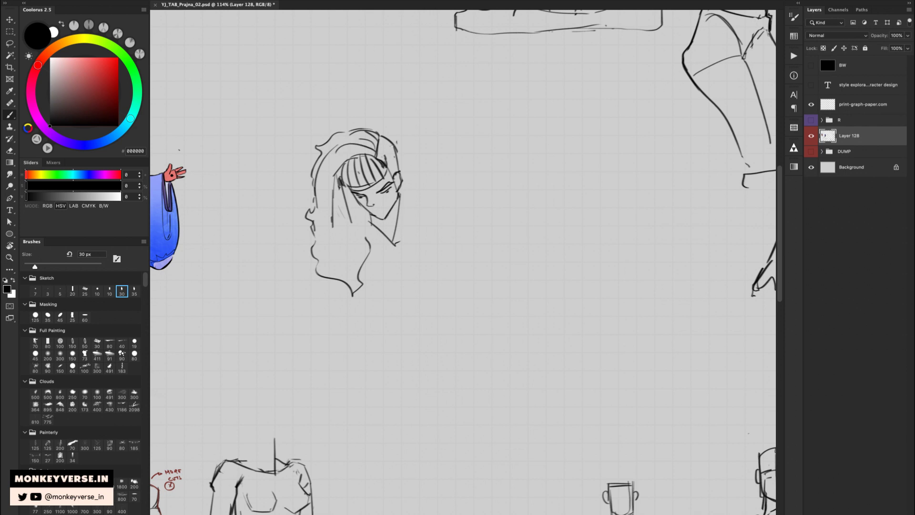
# - Clean up the hair edge near the ear and hatch the side section of hair above it
pyautogui.press('e')
pyautogui.moveTo(384, 136)
pyautogui.mouseDown()
pyautogui.moveTo(396, 152)
pyautogui.moveTo(403, 216)
pyautogui.mouseUp()
pyautogui.press('b')
pyautogui.press('e')
pyautogui.moveTo(385, 155); pyautogui.dragTo(388, 170)
pyautogui.press('b')
pyautogui.press('e')
pyautogui.press('b')
pyautogui.moveTo(380, 137)
pyautogui.mouseDown()
pyautogui.moveTo(382, 160)
pyautogui.moveTo(398, 172)
pyautogui.mouseUp()
# - Add curls along the back hair outline and a spiky bun pierced by a long hair stick
pyautogui.moveTo(352, 128); pyautogui.dragTo(307, 164)
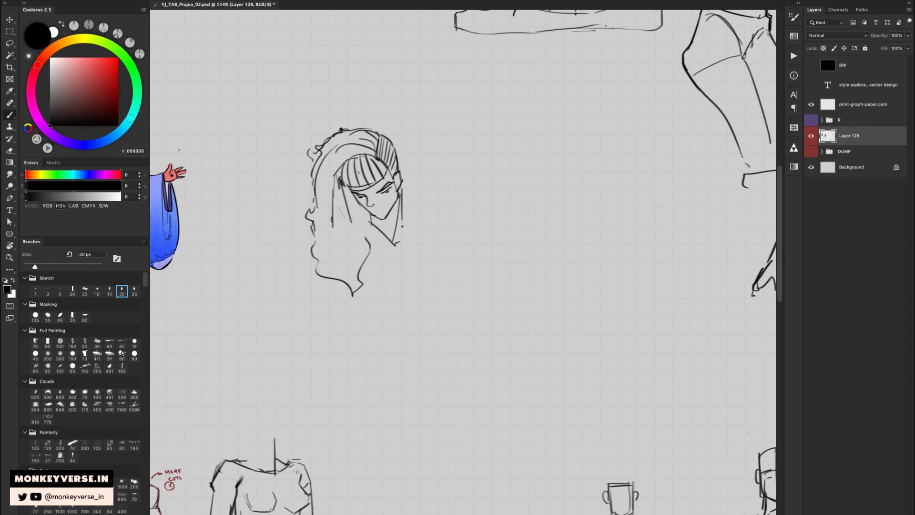
pyautogui.moveTo(328, 133)
pyautogui.mouseDown()
pyautogui.moveTo(359, 129)
pyautogui.moveTo(398, 103)
pyautogui.moveTo(290, 151)
pyautogui.moveTo(330, 138)
pyautogui.mouseUp()
pyautogui.press('z')
pyautogui.moveTo(375, 118); pyautogui.dragTo(354, 129)
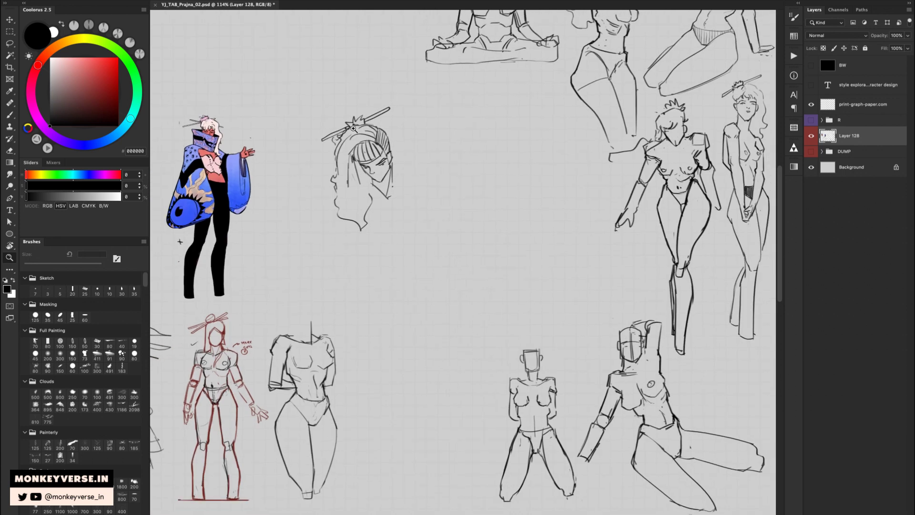
# - Refine the nose, mouth and lower face of the tilted head and touch up the surrounding hair
pyautogui.click(372, 176)
pyautogui.press('e')
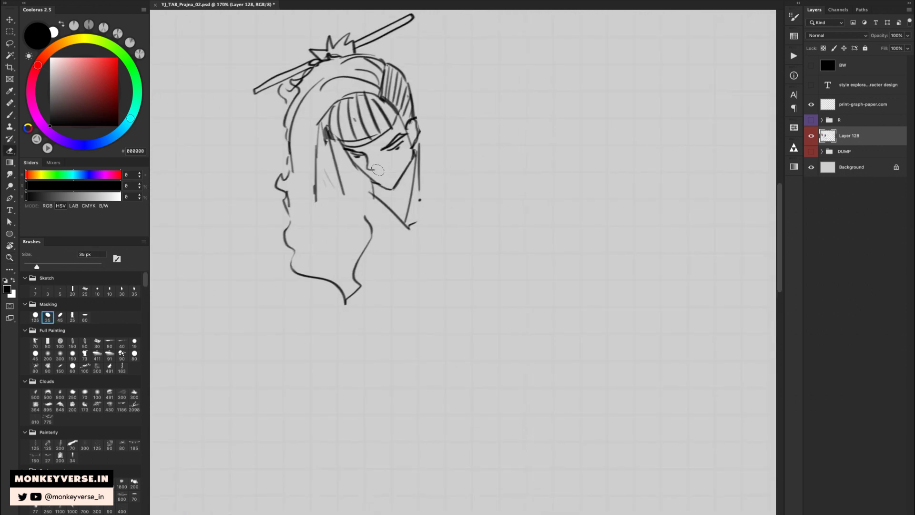
pyautogui.press('b')
pyautogui.press('e')
pyautogui.press('b')
pyautogui.moveTo(367, 155)
pyautogui.mouseDown()
pyautogui.moveTo(379, 170)
pyautogui.moveTo(393, 169)
pyautogui.moveTo(369, 168)
pyautogui.moveTo(398, 189)
pyautogui.moveTo(381, 206)
pyautogui.moveTo(387, 195)
pyautogui.moveTo(385, 206)
pyautogui.moveTo(396, 208)
pyautogui.moveTo(381, 214)
pyautogui.moveTo(397, 208)
pyautogui.moveTo(396, 193)
pyautogui.moveTo(372, 185)
pyautogui.mouseUp()
pyautogui.press('super+z')
pyautogui.press('z')
pyautogui.press('b')
pyautogui.press('e')
pyautogui.press('b')
pyautogui.press('e')
pyautogui.press('b')
pyautogui.press('e')
pyautogui.press('b')
# - Select the finished tilted head, move it above the two kneeling figures and deselect
pyautogui.press('z')
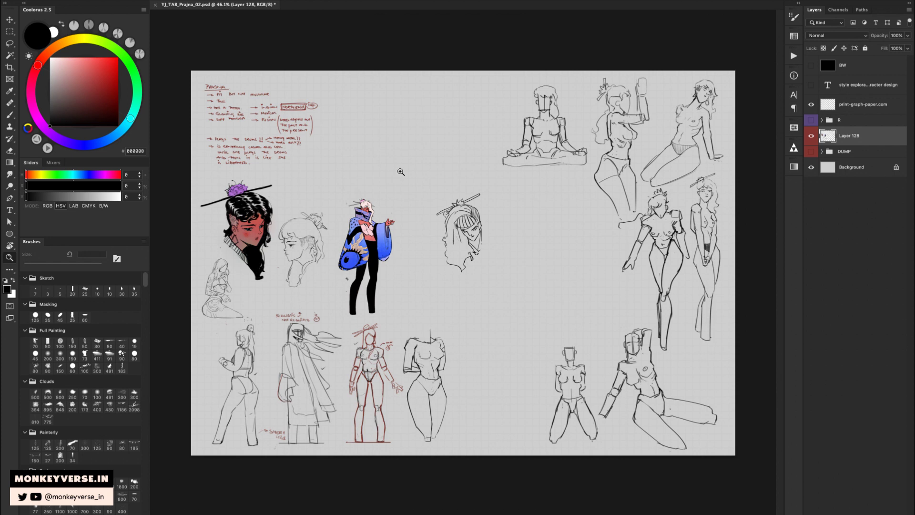
pyautogui.press('l')
pyautogui.moveTo(467, 179)
pyautogui.mouseDown()
pyautogui.moveTo(416, 198)
pyautogui.moveTo(467, 183)
pyautogui.mouseUp()
pyautogui.press('v')
pyautogui.moveTo(504, 231)
pyautogui.mouseDown()
pyautogui.moveTo(620, 297)
pyautogui.moveTo(691, 355)
pyautogui.moveTo(615, 269)
pyautogui.moveTo(574, 250)
pyautogui.moveTo(580, 240)
pyautogui.moveTo(604, 304)
pyautogui.mouseUp()
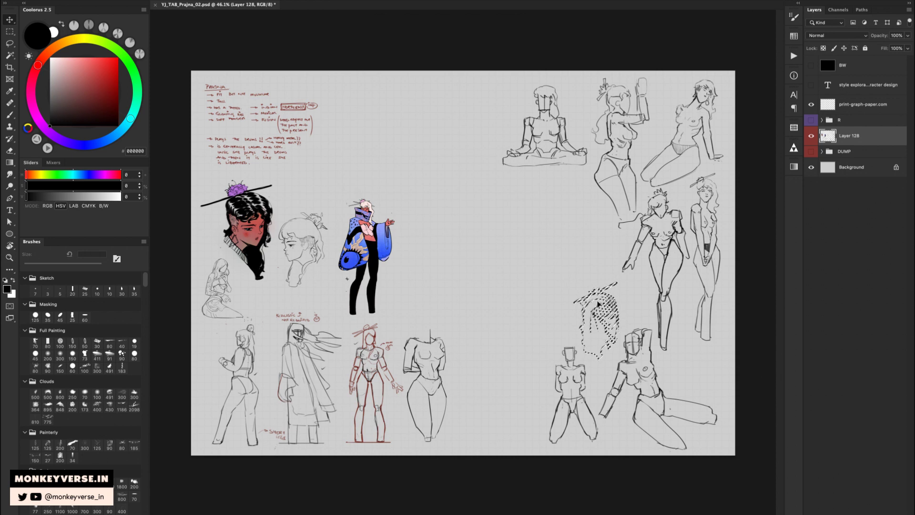
pyautogui.hotkey('ctrl', 'd')
# - Draw a long, nearly horizontal arm and shoulder guideline in the empty mid-sheet area for a new pose
pyautogui.press('z')
pyautogui.click(508, 228)
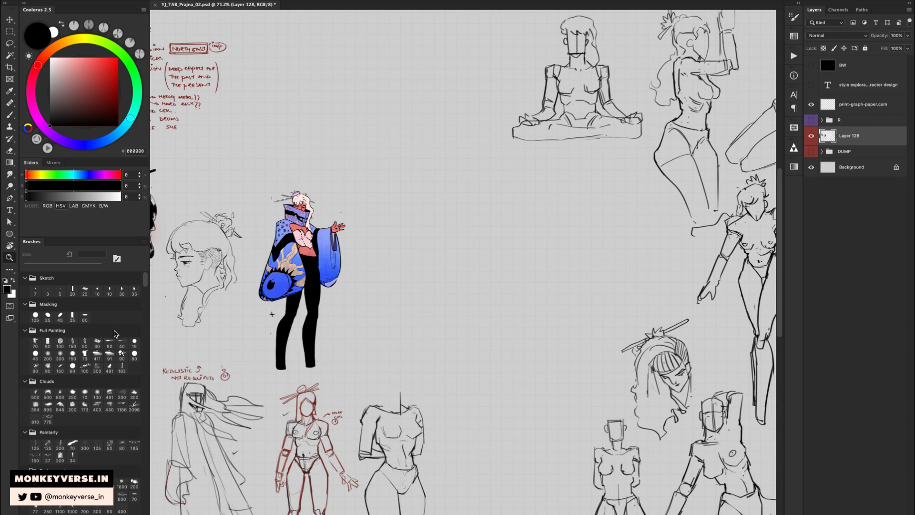
pyautogui.moveTo(466, 198)
pyautogui.mouseDown()
pyautogui.moveTo(480, 200)
pyautogui.moveTo(373, 142)
pyautogui.mouseUp()
pyautogui.press('b')
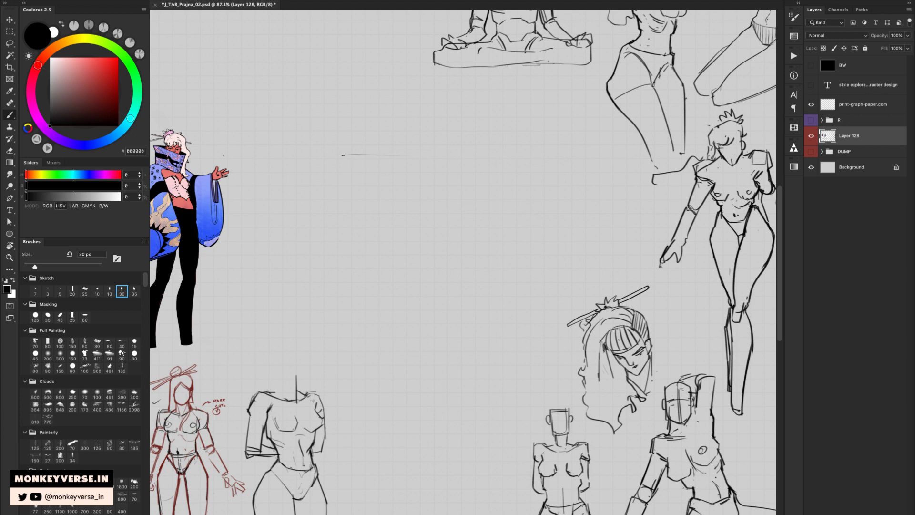
pyautogui.moveTo(305, 156); pyautogui.dragTo(541, 144)
pyautogui.hotkey('ctrl', 'z')
pyautogui.moveTo(343, 159); pyautogui.dragTo(531, 147)
pyautogui.hotkey('ctrl', 'z')
pyautogui.moveTo(312, 157); pyautogui.dragTo(501, 149)
pyautogui.hotkey('ctrl', 'z')
pyautogui.moveTo(299, 155); pyautogui.dragTo(509, 145)
pyautogui.hotkey('ctrl', 'z')
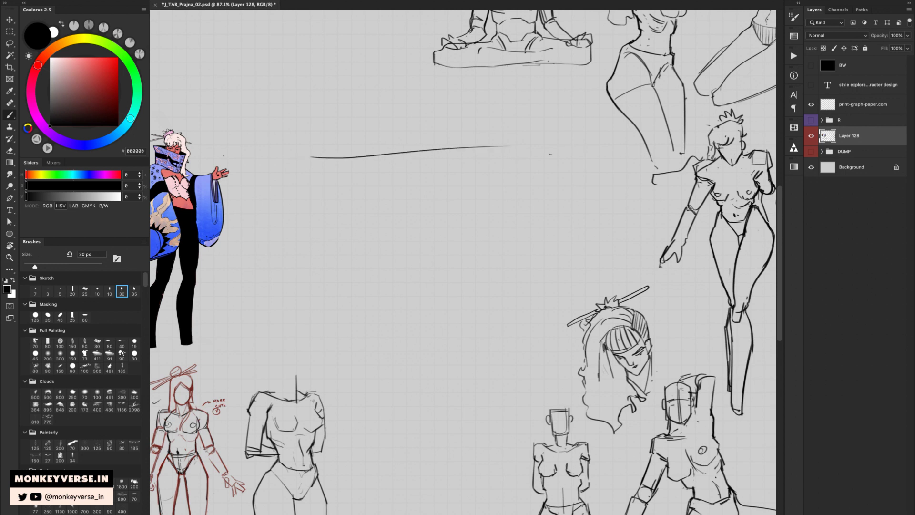
# - Sketch a slanted upper-arm line and a blocky head with an ear, and trim the front edge of the face
pyautogui.moveTo(311, 156)
pyautogui.mouseDown()
pyautogui.moveTo(376, 123)
pyautogui.moveTo(400, 134)
pyautogui.moveTo(399, 90)
pyautogui.moveTo(380, 91)
pyautogui.moveTo(376, 111)
pyautogui.moveTo(376, 91)
pyautogui.moveTo(405, 92)
pyautogui.moveTo(402, 134)
pyautogui.mouseUp()
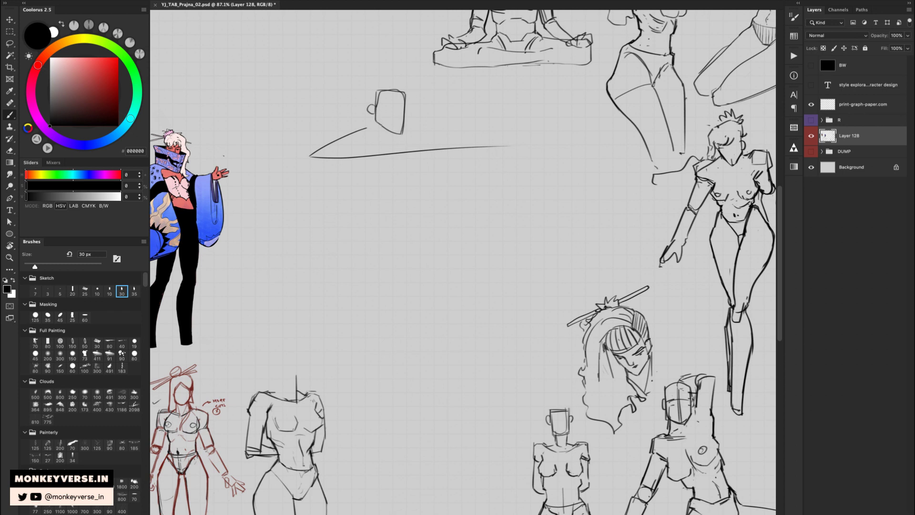
pyautogui.moveTo(401, 93); pyautogui.dragTo(399, 133)
pyautogui.press('e')
pyautogui.moveTo(407, 93); pyautogui.dragTo(402, 134)
# - Draw the bent arm with a rounded elbow, a box at the shoulder and the near side of the torso
pyautogui.press('b')
pyautogui.moveTo(349, 128); pyautogui.dragTo(363, 122)
pyautogui.moveTo(305, 145)
pyautogui.mouseDown()
pyautogui.moveTo(347, 128)
pyautogui.moveTo(353, 138)
pyautogui.mouseUp()
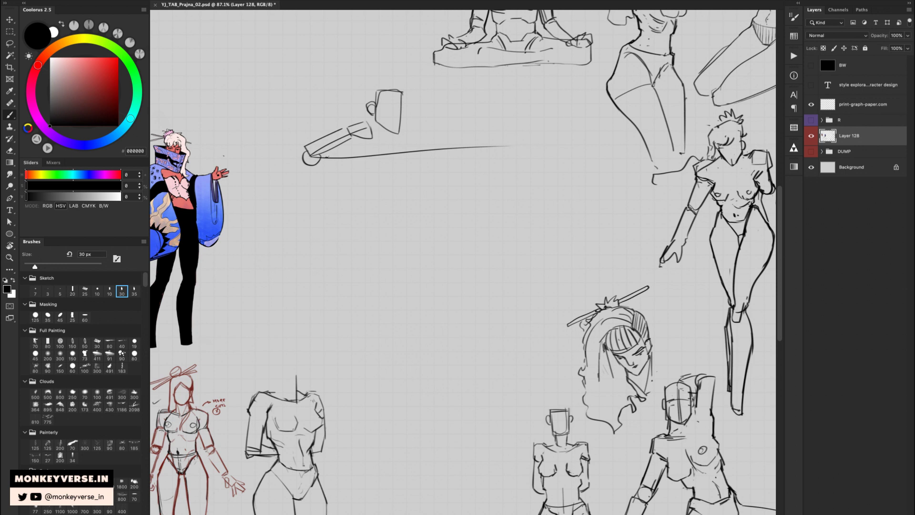
pyautogui.moveTo(320, 152)
pyautogui.mouseDown()
pyautogui.moveTo(363, 153)
pyautogui.moveTo(361, 164)
pyautogui.moveTo(374, 164)
pyautogui.moveTo(370, 150)
pyautogui.moveTo(351, 165)
pyautogui.moveTo(380, 202)
pyautogui.mouseUp()
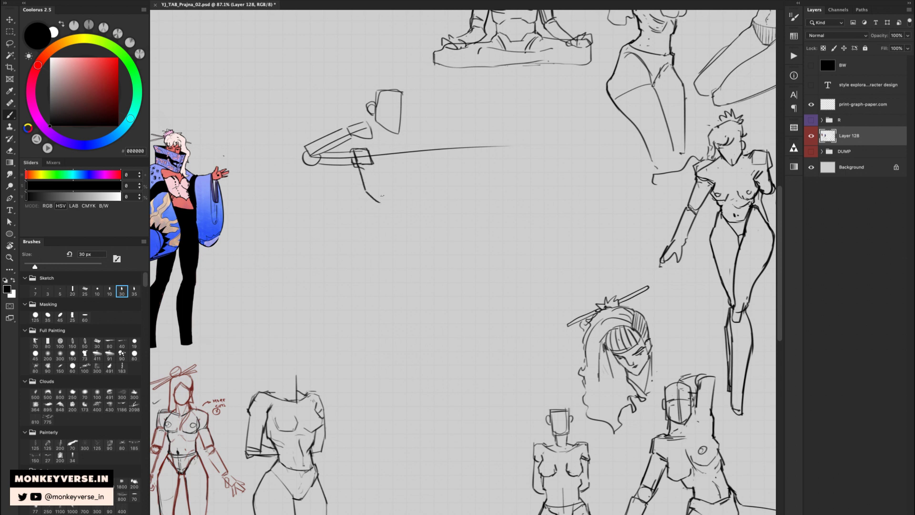
pyautogui.moveTo(360, 148)
pyautogui.mouseDown()
pyautogui.moveTo(389, 144)
pyautogui.moveTo(367, 149)
pyautogui.moveTo(370, 122)
pyautogui.moveTo(394, 173)
pyautogui.moveTo(381, 160)
pyautogui.mouseUp()
# - Select the blocky head, nudge it toward the outstretched-arm side and add neck lines beneath it
pyautogui.press('l')
pyautogui.press('v')
pyautogui.moveTo(386, 135); pyautogui.dragTo(419, 182)
pyautogui.press('super+d')
pyautogui.press('b')
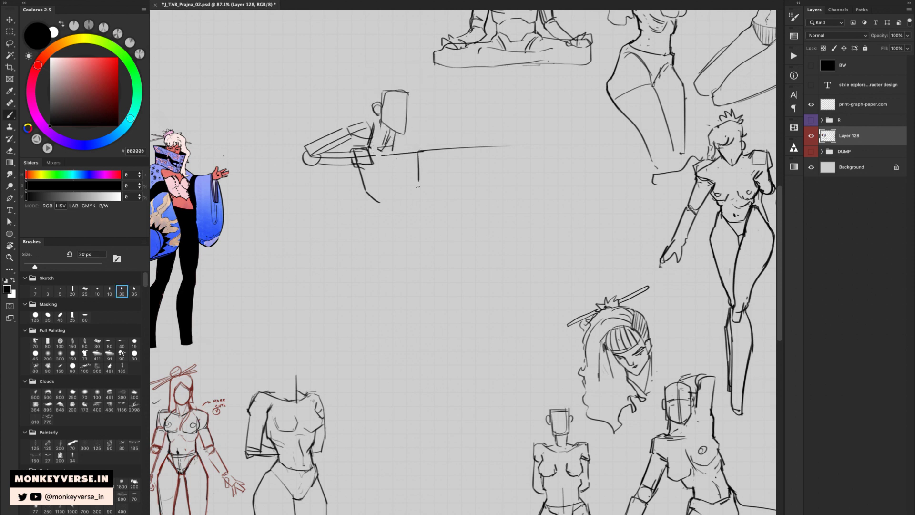
# - Draw the far shoulder, the opposite side of the ribcage and the short waist lines of the new figure
pyautogui.press('super+z')
pyautogui.moveTo(376, 147)
pyautogui.mouseDown()
pyautogui.moveTo(437, 150)
pyautogui.moveTo(424, 162)
pyautogui.moveTo(424, 194)
pyautogui.mouseUp()
pyautogui.press('super+z')
pyautogui.moveTo(379, 202); pyautogui.dragTo(381, 220)
pyautogui.moveTo(424, 197); pyautogui.dragTo(417, 221)
pyautogui.hotkey('ctrl', 'z')
pyautogui.moveTo(374, 196); pyautogui.dragTo(373, 220)
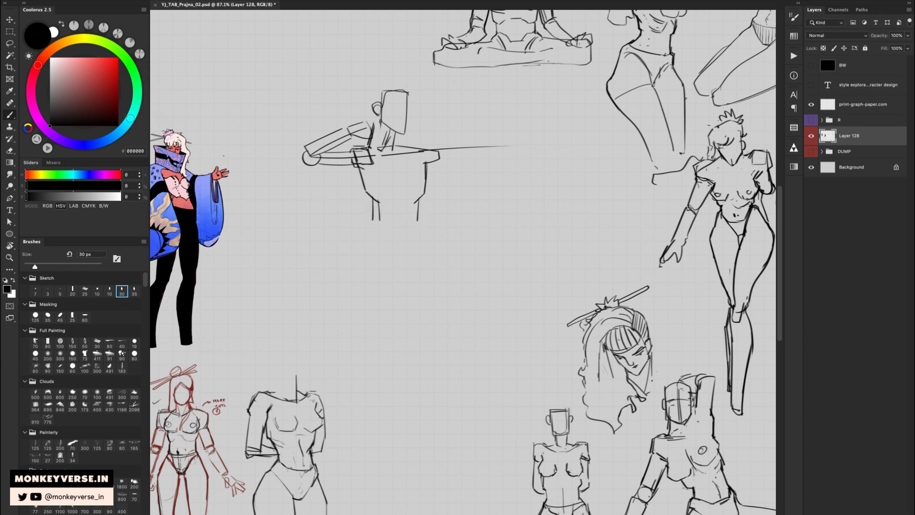
# - Erase the construction box at the near shoulder and redraw the torso side and waist contours
pyautogui.moveTo(362, 172); pyautogui.dragTo(366, 190)
pyautogui.press('e')
pyautogui.moveTo(353, 158)
pyautogui.mouseDown()
pyautogui.moveTo(364, 159)
pyautogui.moveTo(355, 159)
pyautogui.moveTo(371, 180)
pyautogui.moveTo(366, 192)
pyautogui.moveTo(381, 203)
pyautogui.moveTo(376, 220)
pyautogui.moveTo(416, 223)
pyautogui.mouseUp()
pyautogui.press('b')
pyautogui.hotkey('ctrl', 'z')
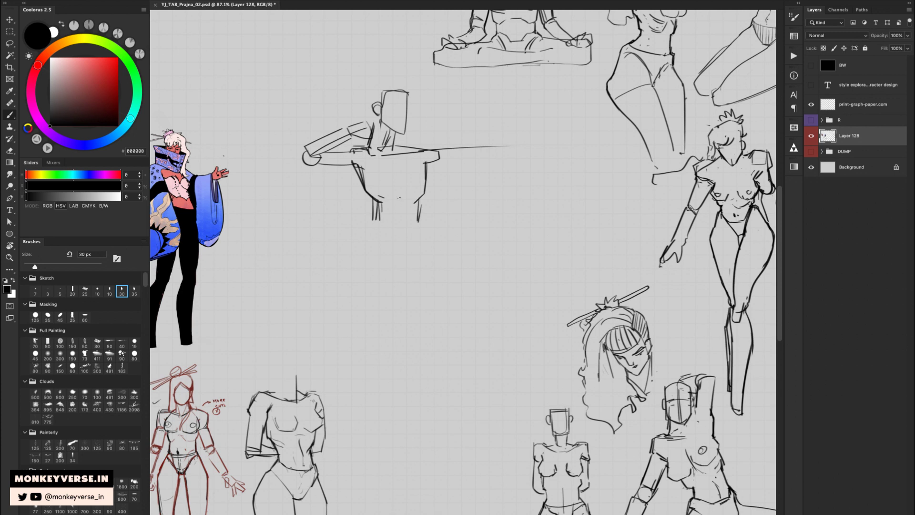
# - Draw the curved centre line of the torso and the tapering pelvis lines meeting at the crotch
pyautogui.moveTo(401, 163); pyautogui.dragTo(401, 241)
pyautogui.hotkey('ctrl', 'z')
pyautogui.hotkey('ctrl', 'z')
pyautogui.moveTo(409, 163); pyautogui.dragTo(401, 242)
pyautogui.hotkey('ctrl', 'z')
pyautogui.moveTo(409, 171); pyautogui.dragTo(395, 255)
pyautogui.moveTo(418, 224); pyautogui.dragTo(401, 255)
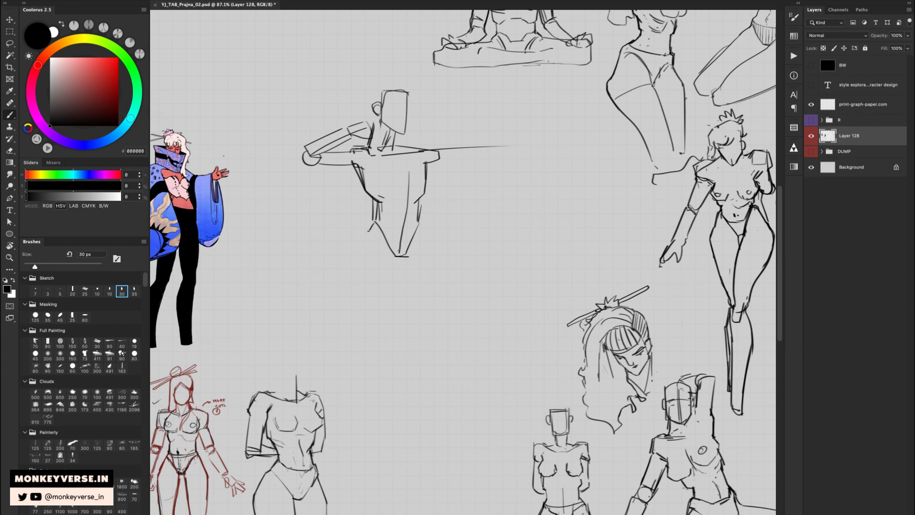
# - Redraw the hip line on the bent-arm side and draw the long outer contour of the opposite leg
pyautogui.hotkey('ctrl', 'z')
pyautogui.moveTo(371, 230); pyautogui.dragTo(355, 256)
pyautogui.moveTo(421, 225); pyautogui.dragTo(461, 377)
pyautogui.hotkey('ctrl', 'z')
pyautogui.moveTo(431, 253); pyautogui.dragTo(465, 358)
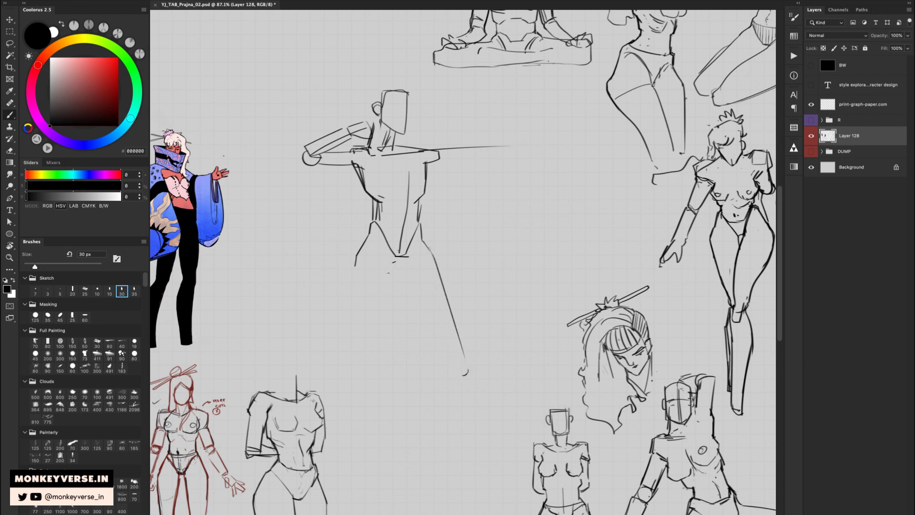
pyautogui.moveTo(394, 262); pyautogui.dragTo(371, 344)
pyautogui.moveTo(359, 259); pyautogui.dragTo(339, 349)
pyautogui.moveTo(357, 259); pyautogui.dragTo(340, 349)
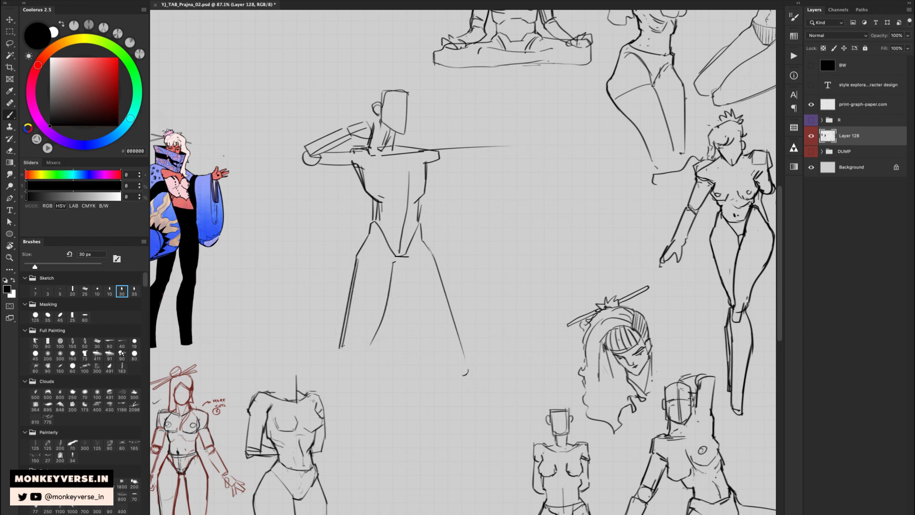
pyautogui.hotkey('ctrl', 'z')
pyautogui.hotkey('ctrl', 'z')
pyautogui.hotkey('ctrl', 'z')
# - Erase the doubled waist lines and redraw both sides of the waist more cleanly
pyautogui.press('e')
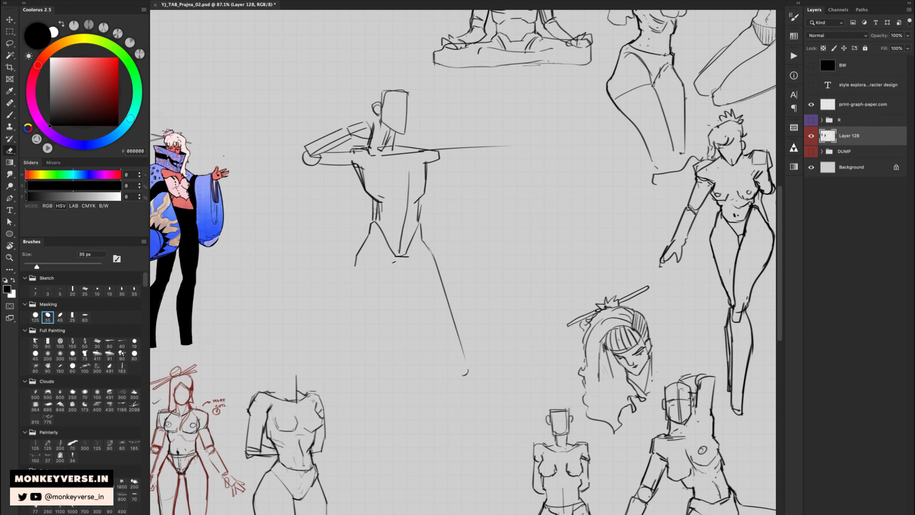
pyautogui.moveTo(375, 203); pyautogui.dragTo(376, 224)
pyautogui.press('b')
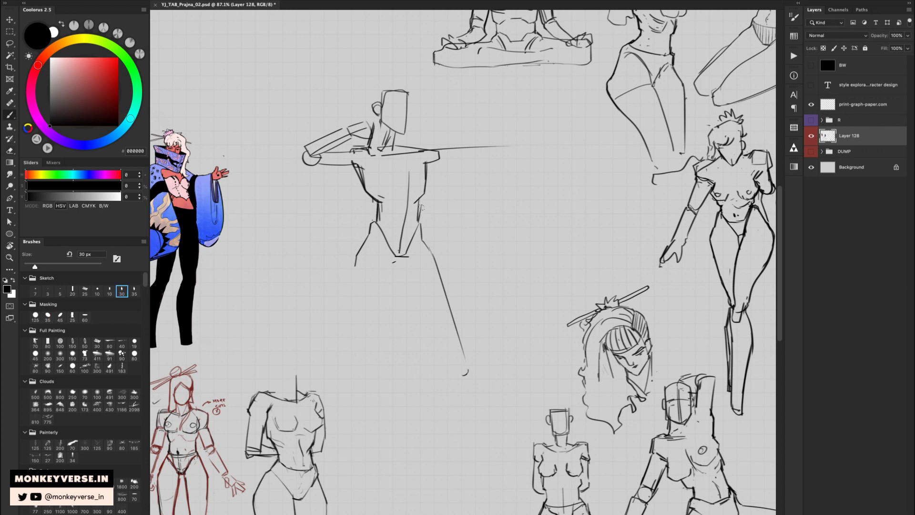
pyautogui.press('e')
pyautogui.press('b')
pyautogui.moveTo(422, 200); pyautogui.dragTo(418, 224)
pyautogui.moveTo(420, 203); pyautogui.dragTo(418, 220)
# - Erase the curved centre line running down the torso above the pelvis
pyautogui.press('e')
pyautogui.moveTo(407, 183); pyautogui.dragTo(403, 226)
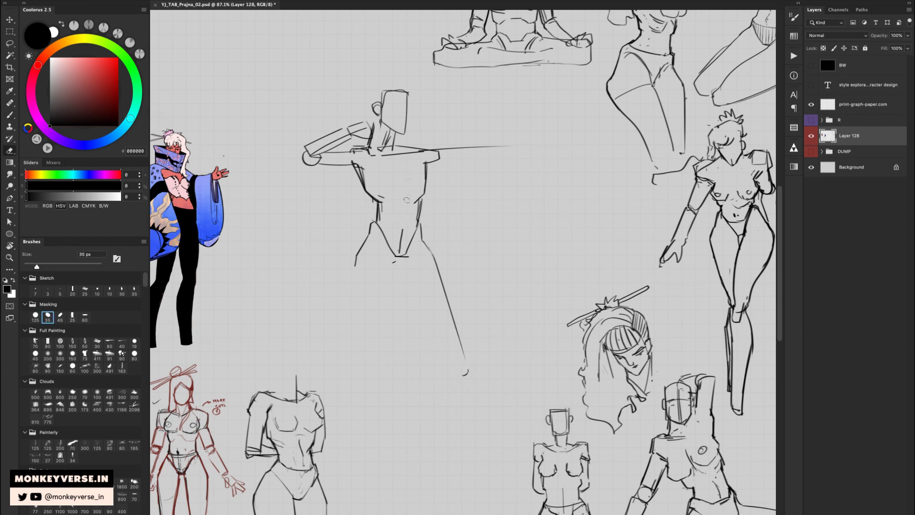
pyautogui.press('b')
pyautogui.press('e')
# - Select the torso side and leg on the outstretched-arm side and shift them slightly inward to narrow the figure
pyautogui.moveTo(383, 157)
pyautogui.mouseDown()
pyautogui.moveTo(410, 153)
pyautogui.moveTo(400, 241)
pyautogui.moveTo(486, 369)
pyautogui.moveTo(483, 333)
pyautogui.mouseUp()
pyautogui.press('l')
pyautogui.press('v')
pyautogui.moveTo(464, 287); pyautogui.dragTo(459, 288)
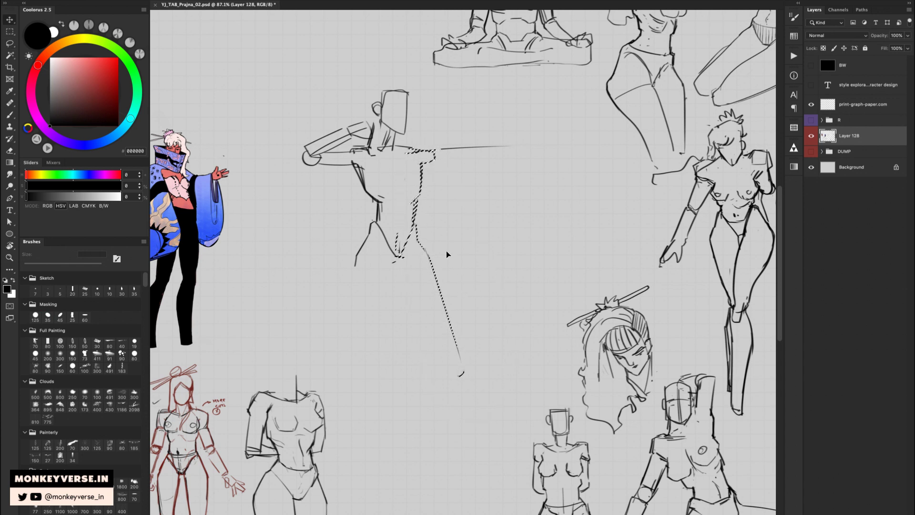
pyautogui.hotkey('ctrl', 'd')
# - Erase the pointed pelvis tip and redraw a shorter pelvis with a small crotch line
pyautogui.press('e')
pyautogui.moveTo(395, 234)
pyautogui.mouseDown()
pyautogui.moveTo(406, 259)
pyautogui.moveTo(407, 242)
pyautogui.moveTo(419, 243)
pyautogui.mouseUp()
pyautogui.press('b')
pyautogui.press('e')
pyautogui.press('b')
pyautogui.press('e')
# - Rework the ribcage contour on the outstretched-arm side and try lines for the breast
pyautogui.moveTo(418, 201); pyautogui.dragTo(412, 222)
pyautogui.press('b')
pyautogui.moveTo(421, 194)
pyautogui.mouseDown()
pyautogui.moveTo(413, 203)
pyautogui.moveTo(419, 194)
pyautogui.mouseUp()
pyautogui.moveTo(427, 166)
pyautogui.mouseDown()
pyautogui.moveTo(420, 195)
pyautogui.moveTo(428, 178)
pyautogui.moveTo(420, 172)
pyautogui.mouseUp()
pyautogui.press('e')
pyautogui.press('b')
pyautogui.hotkey('ctrl', 'z')
pyautogui.hotkey('ctrl', 'z')
pyautogui.hotkey('ctrl', 'z')
pyautogui.hotkey('ctrl', 'z')
pyautogui.hotkey('ctrl', 'z')
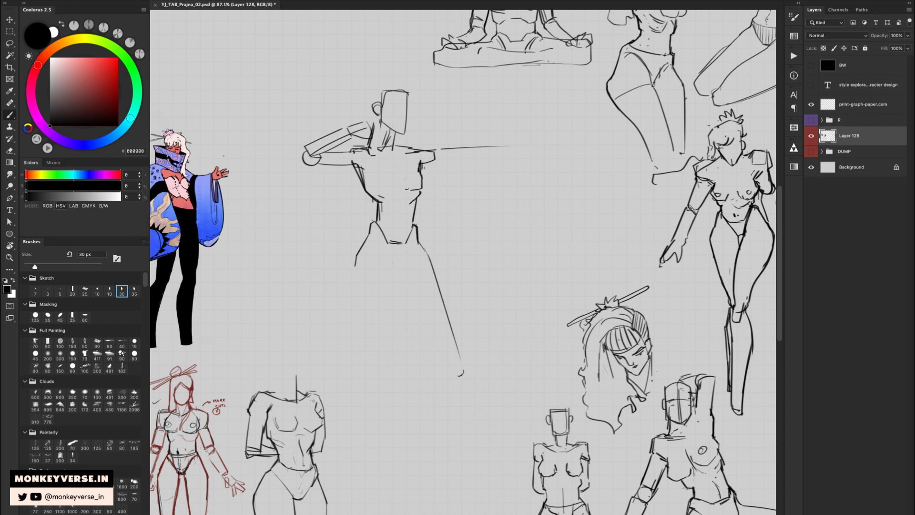
# - Clean up the shoulder of the bent arm, then select that arm and chest side and shift them inward
pyautogui.press('e')
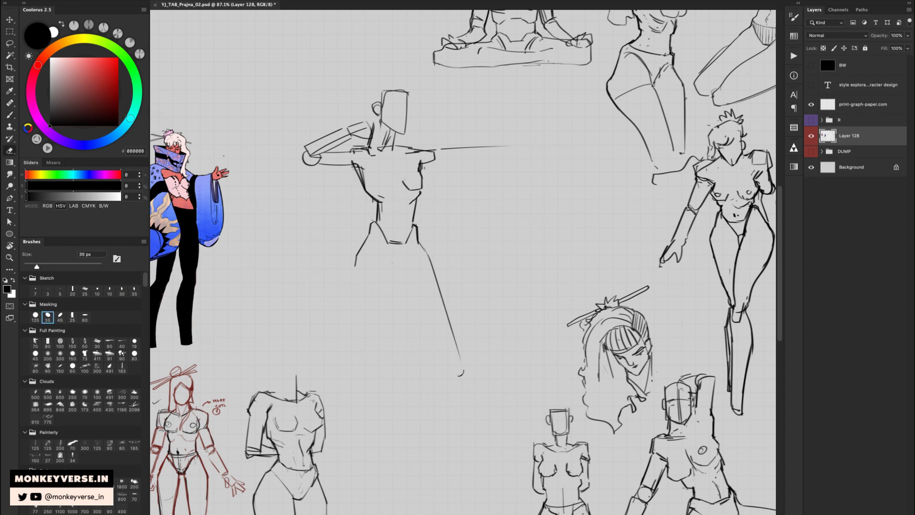
pyautogui.moveTo(354, 166)
pyautogui.mouseDown()
pyautogui.moveTo(363, 185)
pyautogui.moveTo(369, 175)
pyautogui.moveTo(323, 167)
pyautogui.moveTo(333, 106)
pyautogui.moveTo(372, 139)
pyautogui.mouseUp()
pyautogui.press('b')
pyautogui.press('e')
pyautogui.press('l')
pyautogui.press('v')
pyautogui.moveTo(363, 143)
pyautogui.mouseDown()
pyautogui.moveTo(372, 145)
pyautogui.moveTo(377, 186)
pyautogui.moveTo(395, 190)
pyautogui.mouseUp()
pyautogui.hotkey('ctrl', 'd')
# - Refine the chest lines and redraw the collarbone and shoulder leading into the outstretched arm
pyautogui.press('b')
pyautogui.hotkey('ctrl', 'z')
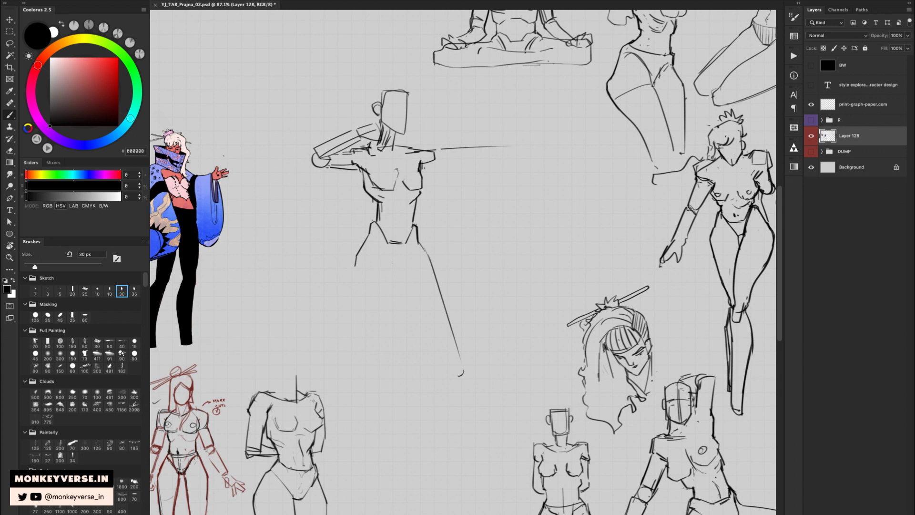
pyautogui.press('e')
pyautogui.press('b')
pyautogui.moveTo(398, 148)
pyautogui.mouseDown()
pyautogui.moveTo(422, 152)
pyautogui.moveTo(420, 169)
pyautogui.moveTo(429, 154)
pyautogui.moveTo(419, 151)
pyautogui.moveTo(424, 160)
pyautogui.mouseUp()
pyautogui.press('e')
pyautogui.press('b')
pyautogui.press('e')
pyautogui.press('b')
pyautogui.press('e')
pyautogui.press('b')
pyautogui.press('e')
pyautogui.press('b')
# - Draw the blocky upper arm and forearm line of the outstretched arm, plus a long light curve beyond the hand
pyautogui.moveTo(417, 163); pyautogui.dragTo(460, 161)
pyautogui.moveTo(428, 150); pyautogui.dragTo(527, 142)
pyautogui.moveTo(465, 162)
pyautogui.mouseDown()
pyautogui.moveTo(525, 147)
pyautogui.moveTo(526, 122)
pyautogui.moveTo(538, 268)
pyautogui.mouseUp()
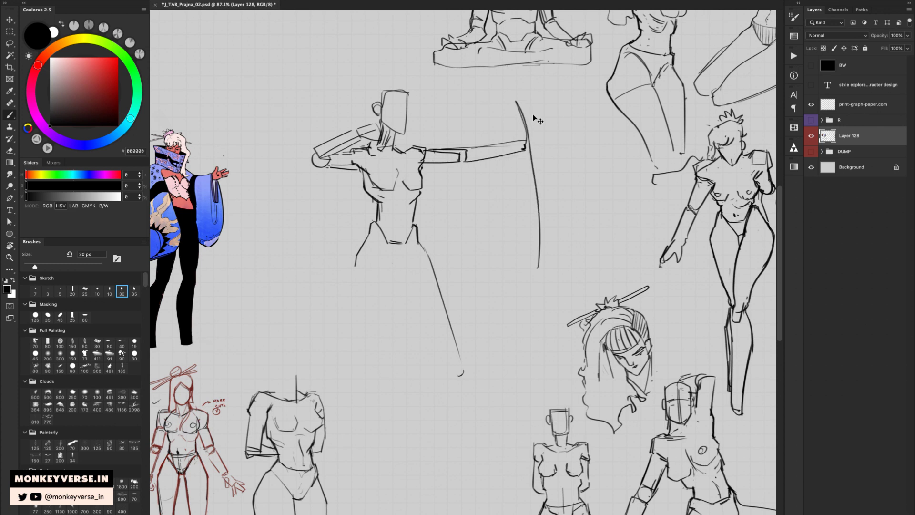
pyautogui.hotkey('ctrl', 'z')
pyautogui.hotkey('ctrl', 'z')
pyautogui.hotkey('ctrl', 'z')
pyautogui.moveTo(536, 87); pyautogui.dragTo(507, 265)
pyautogui.moveTo(516, 185); pyautogui.dragTo(517, 177)
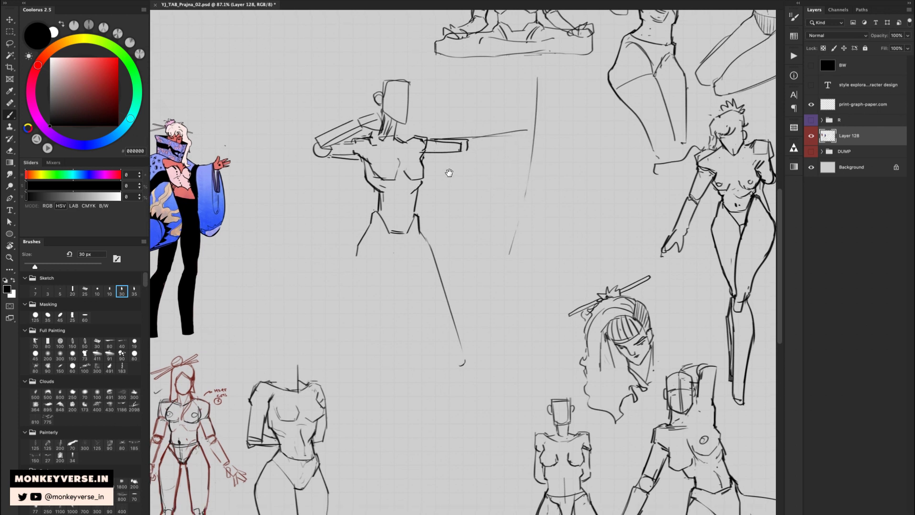
# - Erase the round elbow of the bent arm and redraw the elbow and upper arm with angular contours
pyautogui.press('e')
pyautogui.moveTo(334, 139); pyautogui.dragTo(365, 125)
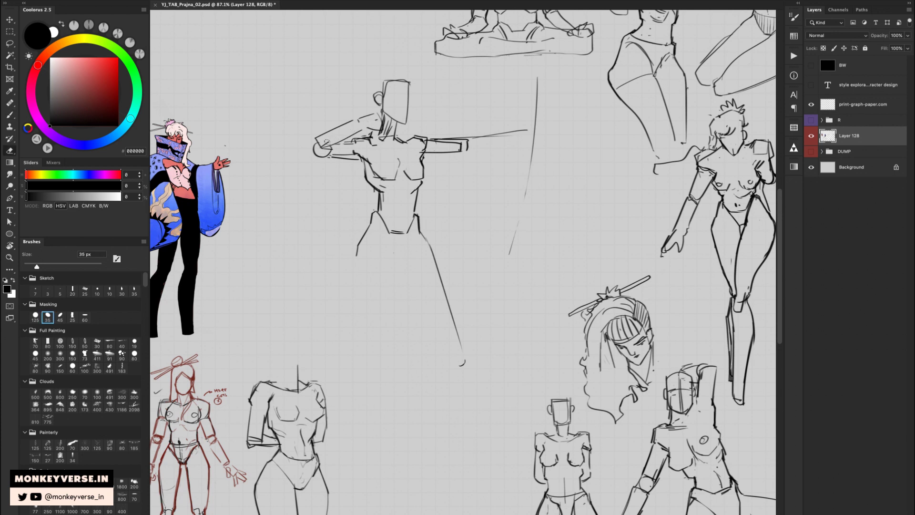
pyautogui.press('b')
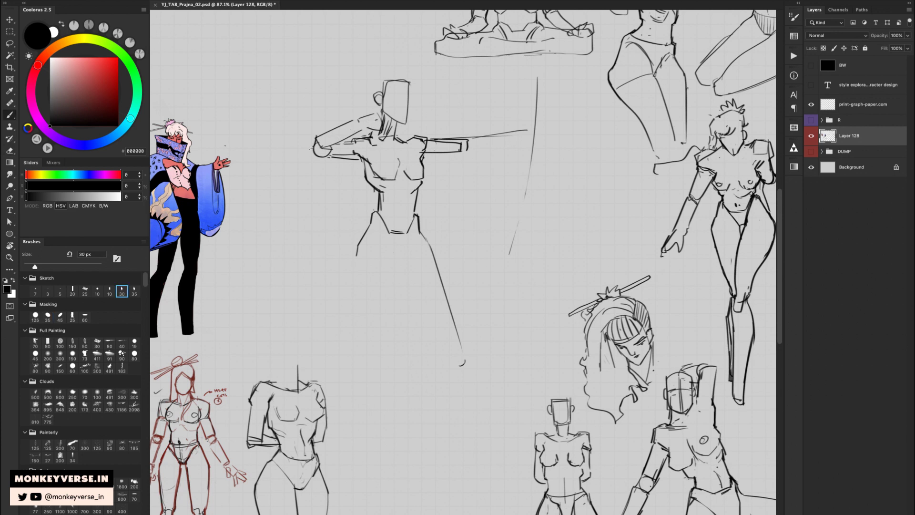
pyautogui.moveTo(317, 147)
pyautogui.mouseDown()
pyautogui.moveTo(338, 162)
pyautogui.moveTo(318, 149)
pyautogui.moveTo(355, 124)
pyautogui.moveTo(336, 152)
pyautogui.moveTo(360, 154)
pyautogui.mouseUp()
pyautogui.press('e')
pyautogui.press('b')
pyautogui.press('e')
pyautogui.press('b')
pyautogui.press('e')
pyautogui.press('b')
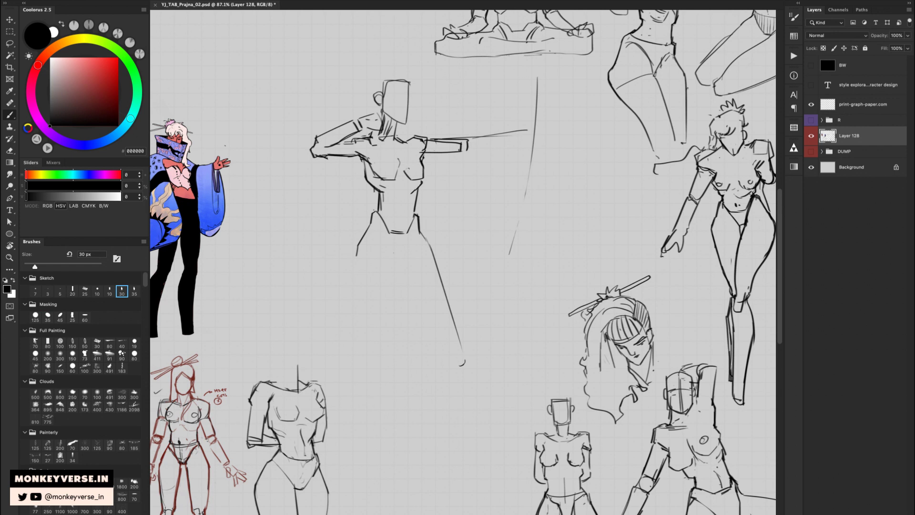
# - Erase the old chest centre line, then draw the breast contours, abdomen line and crotch mark
pyautogui.press('e')
pyautogui.press('b')
pyautogui.press('e')
pyautogui.moveTo(396, 165)
pyautogui.mouseDown()
pyautogui.moveTo(426, 171)
pyautogui.moveTo(400, 216)
pyautogui.mouseUp()
pyautogui.press('b')
pyautogui.press('e')
pyautogui.press('b')
pyautogui.press('e')
pyautogui.press('b')
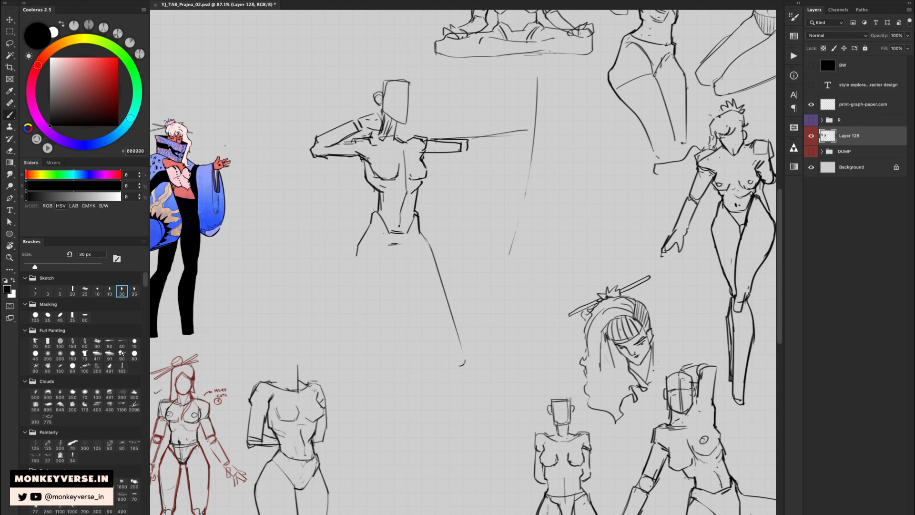
# - Draw the thigh on the bent-arm side down to the knee and erase the doubled inner line
pyautogui.moveTo(392, 246); pyautogui.dragTo(388, 272)
pyautogui.press('super+z')
pyautogui.moveTo(395, 202)
pyautogui.mouseDown()
pyautogui.moveTo(368, 339)
pyautogui.moveTo(362, 259)
pyautogui.moveTo(355, 311)
pyautogui.mouseUp()
pyautogui.press('super+z')
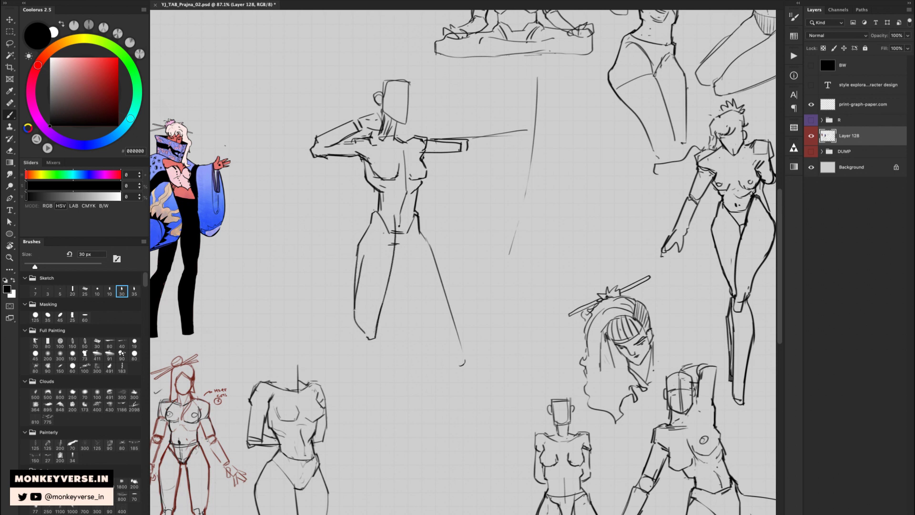
pyautogui.press('e')
pyautogui.moveTo(366, 257); pyautogui.dragTo(360, 298)
pyautogui.press('b')
# - Draw the inner and outer thigh contours of the leg on the outstretched-arm side
pyautogui.press('e')
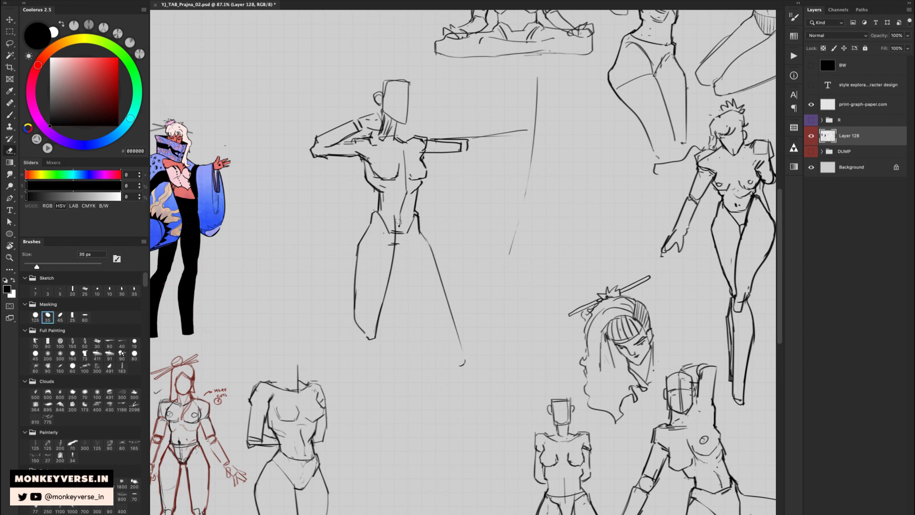
pyautogui.moveTo(398, 220)
pyautogui.mouseDown()
pyautogui.moveTo(394, 247)
pyautogui.moveTo(429, 347)
pyautogui.mouseUp()
pyautogui.press('b')
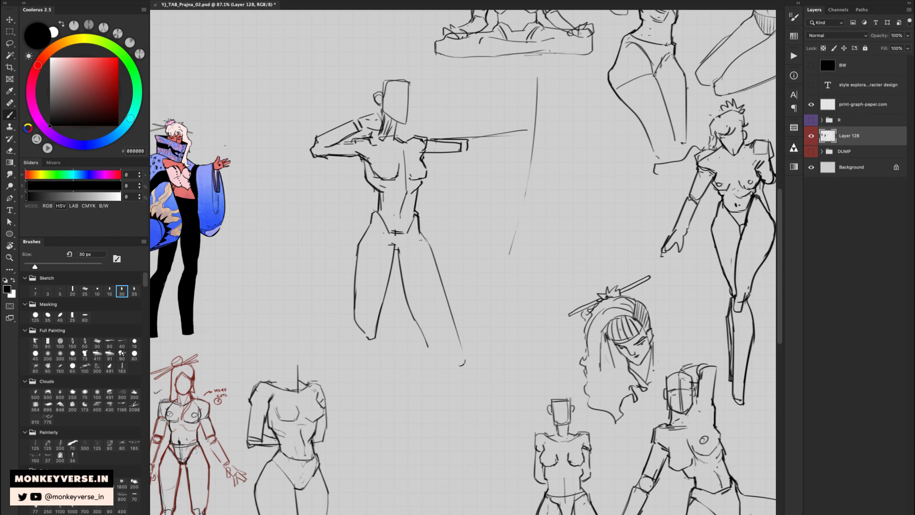
pyautogui.press('super+z')
pyautogui.moveTo(420, 235)
pyautogui.mouseDown()
pyautogui.moveTo(432, 242)
pyautogui.moveTo(425, 238)
pyautogui.moveTo(451, 338)
pyautogui.moveTo(442, 285)
pyautogui.moveTo(445, 331)
pyautogui.moveTo(427, 346)
pyautogui.mouseUp()
# - Undo the excess thigh strokes and rework the inner contour of that leg down to the knee
pyautogui.press('e')
pyautogui.press('b')
pyautogui.press('super+z')
pyautogui.press('super+z')
pyautogui.press('super+z')
pyautogui.press('super+z')
pyautogui.press('super+z')
pyautogui.press('e')
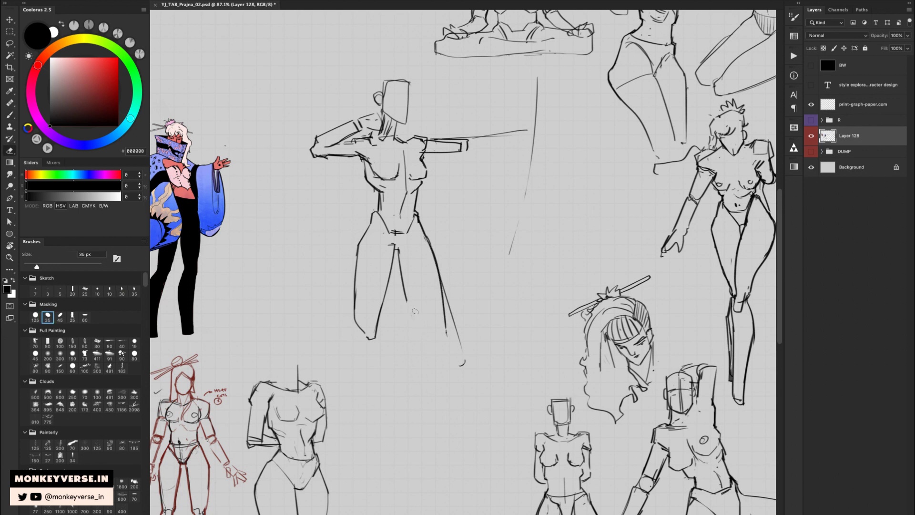
pyautogui.moveTo(414, 313)
pyautogui.mouseDown()
pyautogui.moveTo(403, 262)
pyautogui.moveTo(419, 312)
pyautogui.mouseUp()
pyautogui.press('b')
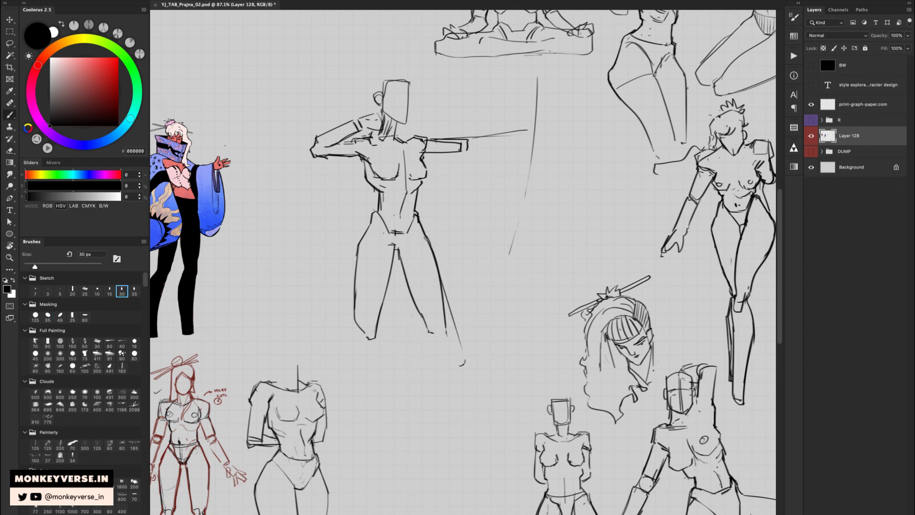
# - Draw the tapering lower leg beneath the knee on the bent-arm side and close its lower end
pyautogui.scroll(-5, 462, 263)
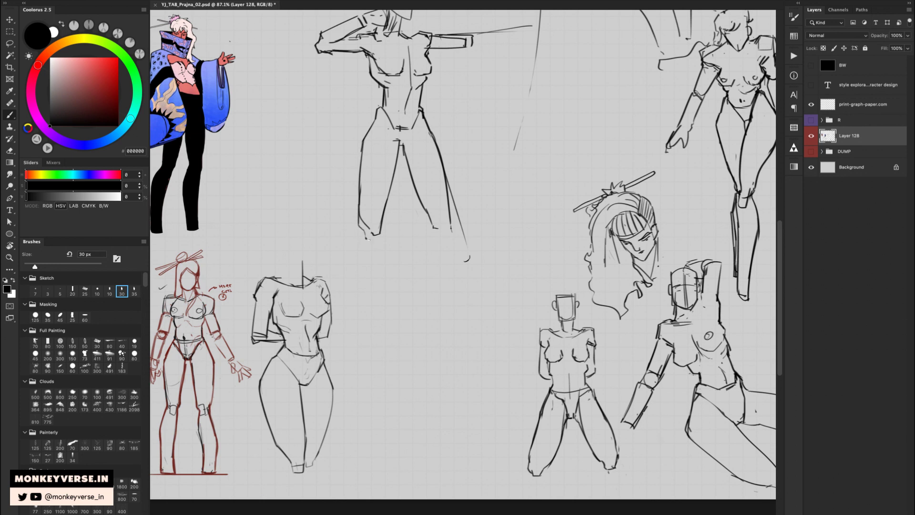
pyautogui.moveTo(376, 236); pyautogui.dragTo(366, 348)
pyautogui.moveTo(356, 224)
pyautogui.mouseDown()
pyautogui.moveTo(350, 342)
pyautogui.moveTo(352, 282)
pyautogui.moveTo(349, 332)
pyautogui.mouseUp()
pyautogui.press('e')
pyautogui.press('b')
pyautogui.moveTo(349, 332)
pyautogui.mouseDown()
pyautogui.moveTo(369, 331)
pyautogui.moveTo(363, 347)
pyautogui.mouseUp()
pyautogui.press('e')
# - Draw the lower leg on the outstretched-arm side and erase the stray guide line beside it
pyautogui.press('z')
pyautogui.moveTo(426, 268); pyautogui.dragTo(404, 269)
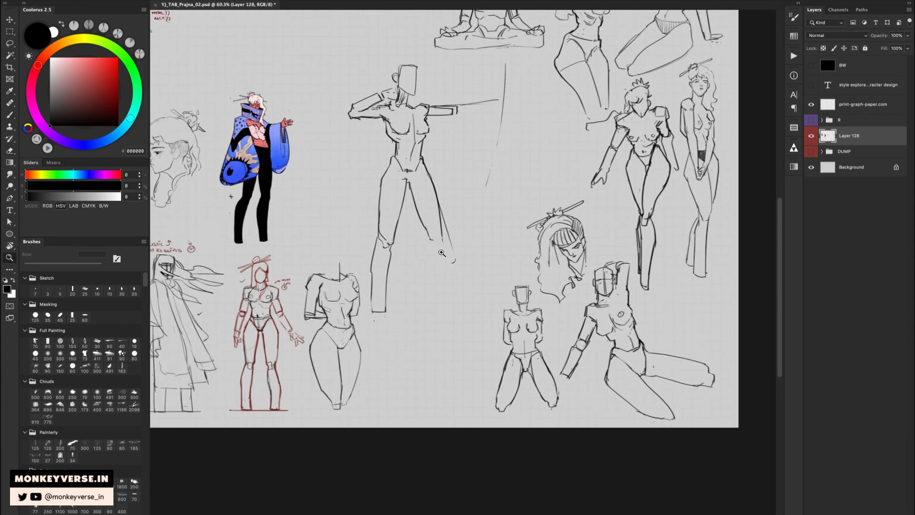
pyautogui.press('b')
pyautogui.moveTo(443, 240); pyautogui.dragTo(461, 322)
pyautogui.press('super+z')
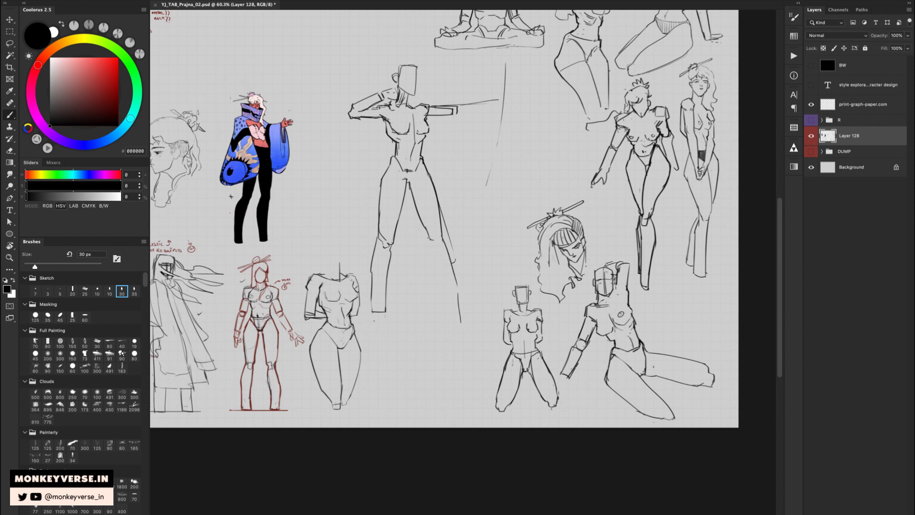
pyautogui.moveTo(429, 237); pyautogui.dragTo(439, 312)
pyautogui.press('e')
pyautogui.press('b')
pyautogui.moveTo(445, 241); pyautogui.dragTo(454, 310)
pyautogui.press('e')
pyautogui.moveTo(456, 277); pyautogui.dragTo(462, 322)
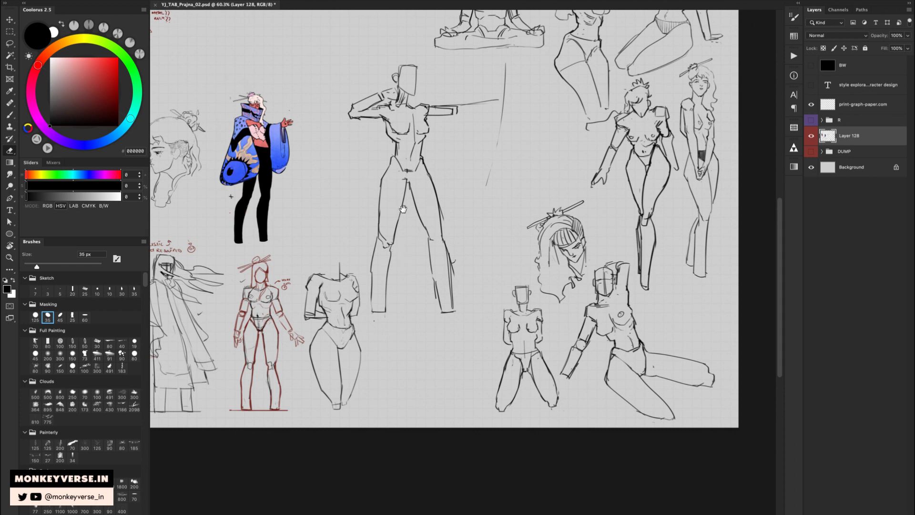
# - Select the leg on the outstretched-arm side and nudge it slightly upward
pyautogui.moveTo(403, 202); pyautogui.dragTo(406, 231)
pyautogui.moveTo(419, 188)
pyautogui.mouseDown()
pyautogui.moveTo(439, 187)
pyautogui.moveTo(335, 287)
pyautogui.moveTo(346, 403)
pyautogui.moveTo(482, 381)
pyautogui.moveTo(477, 201)
pyautogui.mouseUp()
pyautogui.press('l')
pyautogui.press('v')
pyautogui.moveTo(439, 276); pyautogui.dragTo(440, 265)
pyautogui.press('super+d')
# - Draw the outstretched forearm and fist, and erase the long curve where it crosses the hand
pyautogui.press('z')
pyautogui.moveTo(585, 195); pyautogui.dragTo(548, 183)
pyautogui.press('e')
pyautogui.press('b')
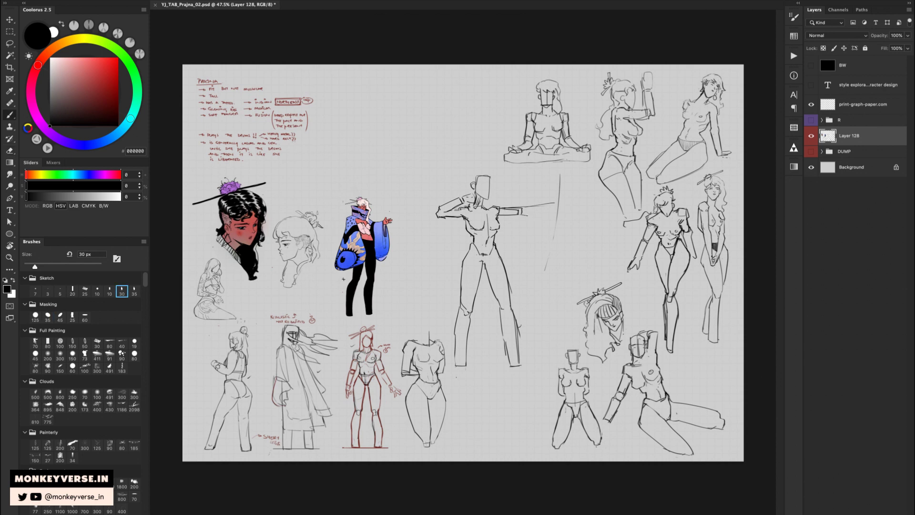
pyautogui.moveTo(526, 215); pyautogui.dragTo(553, 208)
pyautogui.press('e')
pyautogui.moveTo(561, 212); pyautogui.dragTo(557, 221)
pyautogui.press('b')
# - Select the figure's head and lower it closer to the shoulders
pyautogui.press('z')
pyautogui.press('l')
pyautogui.moveTo(479, 200)
pyautogui.mouseDown()
pyautogui.moveTo(490, 208)
pyautogui.moveTo(466, 183)
pyautogui.moveTo(509, 155)
pyautogui.moveTo(496, 207)
pyautogui.mouseUp()
pyautogui.press('v')
pyautogui.moveTo(488, 183); pyautogui.dragTo(490, 212)
pyautogui.press('super+d')
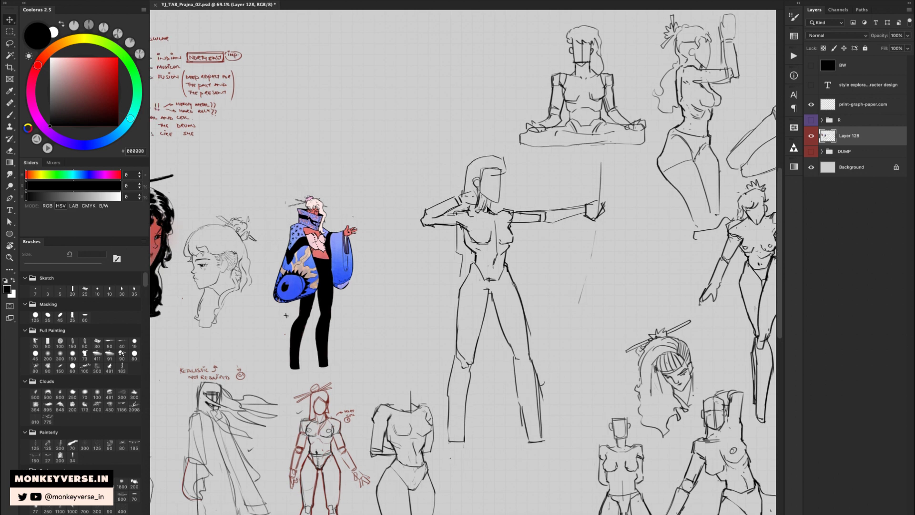
# - Redraw the front of the blocky face with a slanted contour tapering toward the chin
pyautogui.press('e')
pyautogui.press('b')
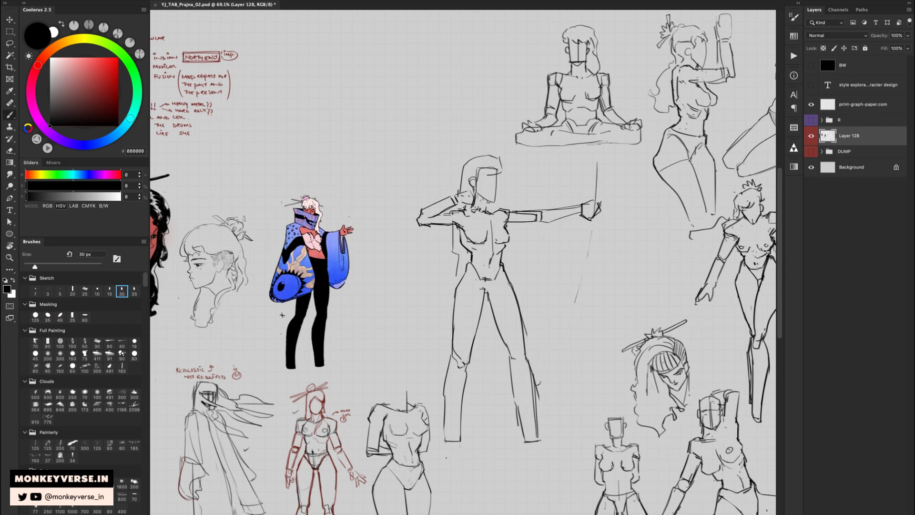
pyautogui.moveTo(499, 178); pyautogui.dragTo(492, 201)
pyautogui.press('e')
pyautogui.press('b')
pyautogui.press('l')
pyautogui.press('e')
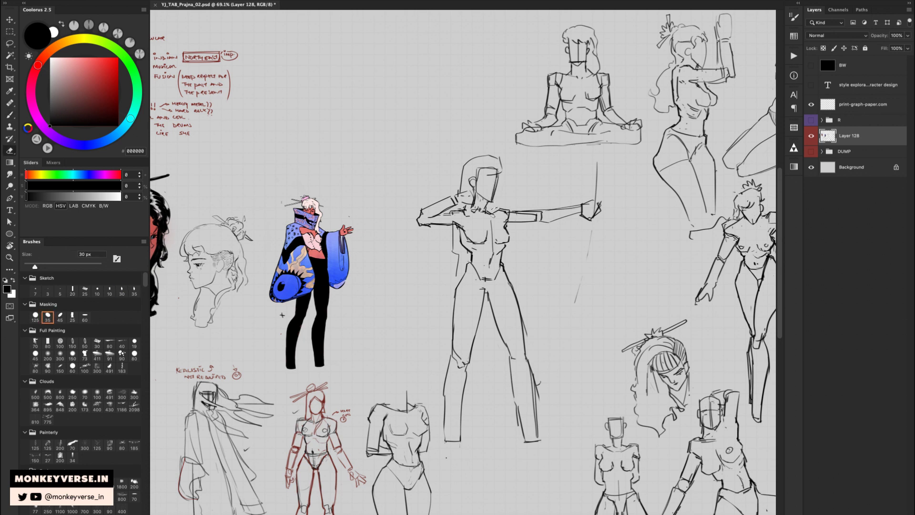
pyautogui.press('b')
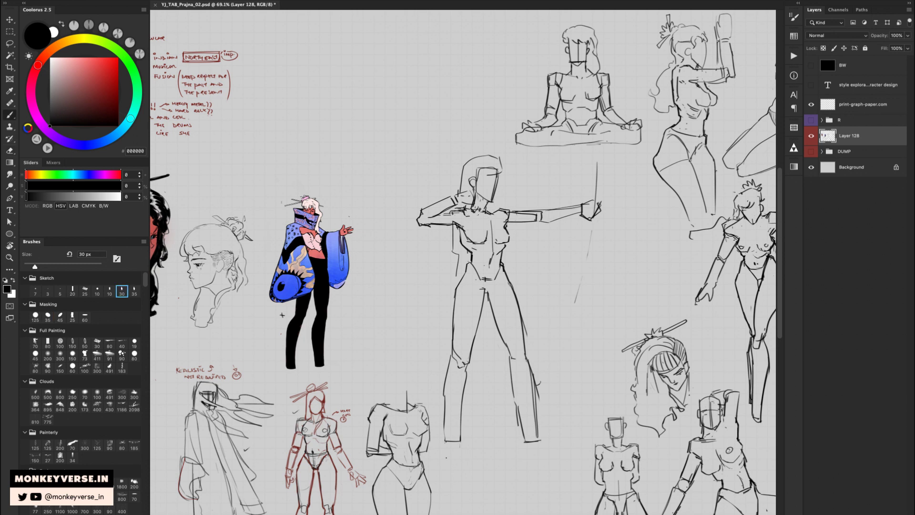
# - Clean up the underarm and torso side below the bent arm, erasing part of the stray curve beside the ribs
pyautogui.press('e')
pyautogui.press('b')
pyautogui.press('e')
pyautogui.press('b')
pyautogui.moveTo(452, 215)
pyautogui.mouseDown()
pyautogui.moveTo(465, 226)
pyautogui.moveTo(454, 253)
pyautogui.moveTo(462, 225)
pyautogui.mouseUp()
pyautogui.press('e')
pyautogui.press('b')
pyautogui.press('e')
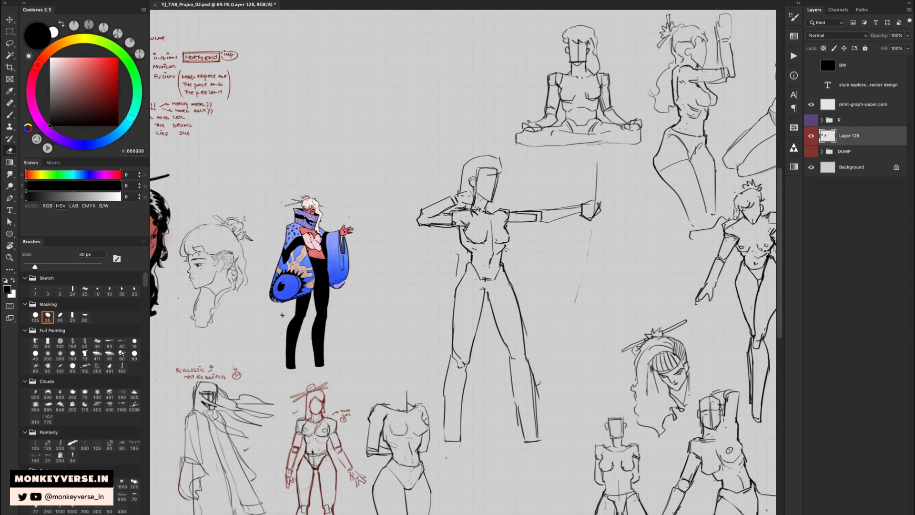
pyautogui.press('b')
# - Select the archer's upper body and raise it slightly above the hips to lengthen the waist
pyautogui.moveTo(528, 253)
pyautogui.mouseDown()
pyautogui.moveTo(517, 254)
pyautogui.moveTo(506, 186)
pyautogui.moveTo(483, 184)
pyautogui.moveTo(420, 242)
pyautogui.moveTo(428, 321)
pyautogui.moveTo(514, 265)
pyautogui.moveTo(506, 191)
pyautogui.mouseUp()
pyautogui.press('l')
pyautogui.press('v')
pyautogui.hotkey('ctrl', 'd')
pyautogui.press('l')
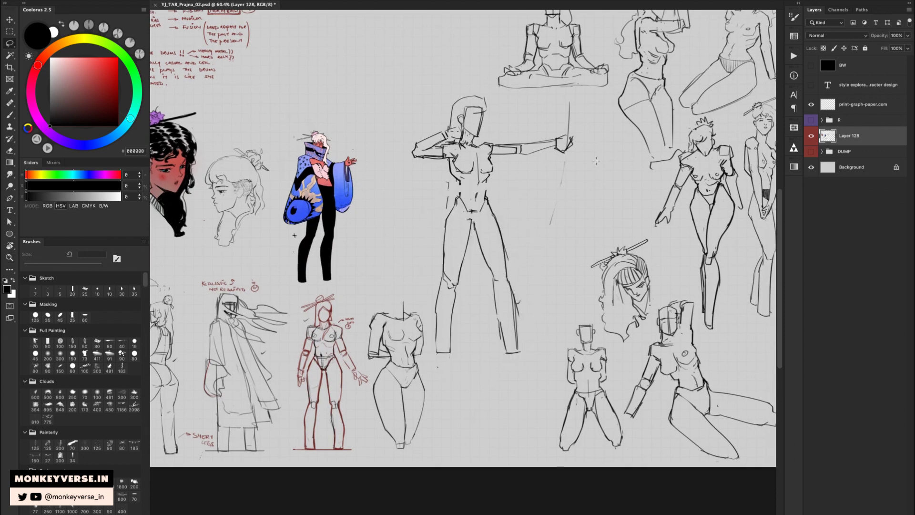
# - Put the whole archer figure on its own layer and scale it down slightly
pyautogui.moveTo(596, 163)
pyautogui.mouseDown()
pyautogui.moveTo(561, 107)
pyautogui.moveTo(495, 103)
pyautogui.moveTo(428, 82)
pyautogui.moveTo(395, 169)
pyautogui.moveTo(419, 245)
pyautogui.moveTo(433, 365)
pyautogui.moveTo(502, 381)
pyautogui.moveTo(589, 177)
pyautogui.mouseUp()
pyautogui.hotkey('ctrl', 'j')
pyautogui.hotkey('ctrl', 't')
pyautogui.moveTo(492, 98); pyautogui.dragTo(493, 126)
pyautogui.moveTo(450, 178); pyautogui.dragTo(458, 150)
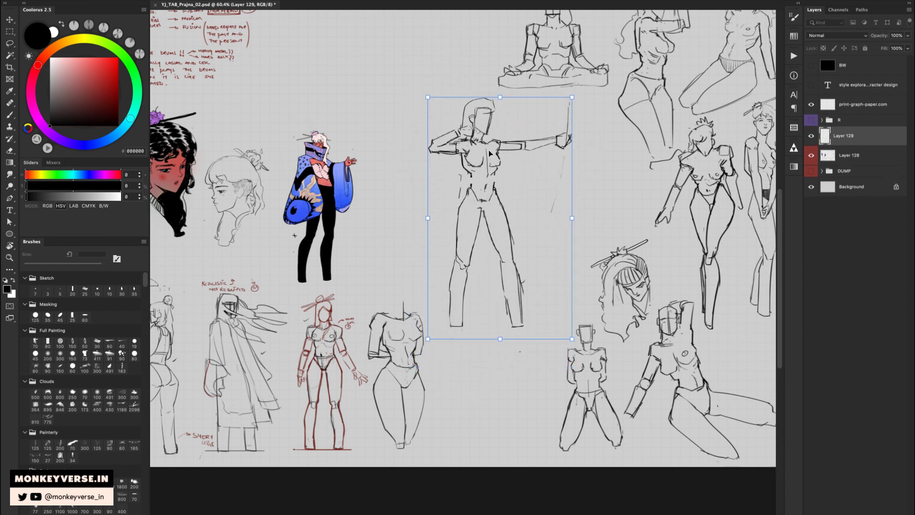
pyautogui.press('Return')
pyautogui.moveTo(482, 116)
pyautogui.mouseDown()
pyautogui.moveTo(471, 157)
pyautogui.moveTo(464, 148)
pyautogui.moveTo(506, 147)
pyautogui.moveTo(428, 163)
pyautogui.moveTo(499, 141)
pyautogui.moveTo(502, 157)
pyautogui.mouseUp()
pyautogui.hotkey('ctrl', 'd')
pyautogui.press('z')
pyautogui.press('v')
pyautogui.hotkey('ctrl', 'd')
pyautogui.press('z')
pyautogui.moveTo(500, 195); pyautogui.dragTo(499, 177)
# - Try to shift the outstretched arm slightly in toward the torso and merge the figure into the sketch layer
pyautogui.press('l')
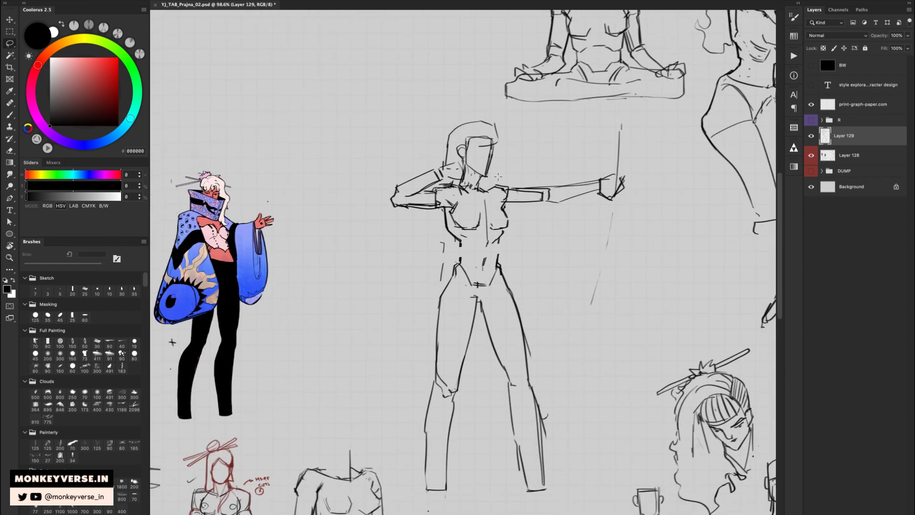
pyautogui.moveTo(483, 220)
pyautogui.mouseDown()
pyautogui.moveTo(491, 241)
pyautogui.moveTo(596, 198)
pyautogui.moveTo(620, 126)
pyautogui.moveTo(496, 186)
pyautogui.mouseUp()
pyautogui.press('v')
pyautogui.hotkey('ctrl', 'd')
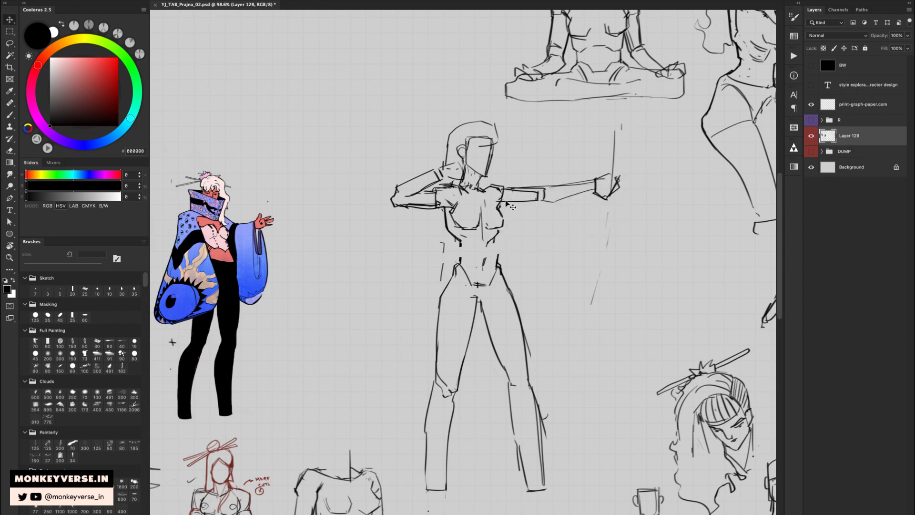
pyautogui.hotkey('ctrl', 'z')
pyautogui.hotkey('ctrl', 'd')
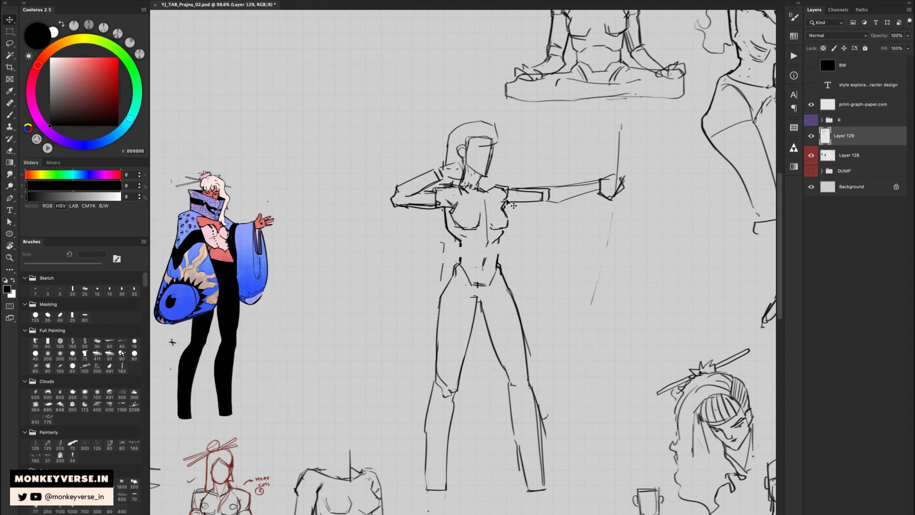
# - Clean up the underarm edge and move the outstretched arm slightly closer to the shoulder
pyautogui.press('e')
pyautogui.moveTo(505, 202)
pyautogui.mouseDown()
pyautogui.moveTo(497, 199)
pyautogui.moveTo(505, 164)
pyautogui.moveTo(657, 212)
pyautogui.moveTo(639, 237)
pyautogui.moveTo(519, 198)
pyautogui.mouseUp()
pyautogui.press('l')
pyautogui.press('v')
pyautogui.hotkey('ctrl', 'd')
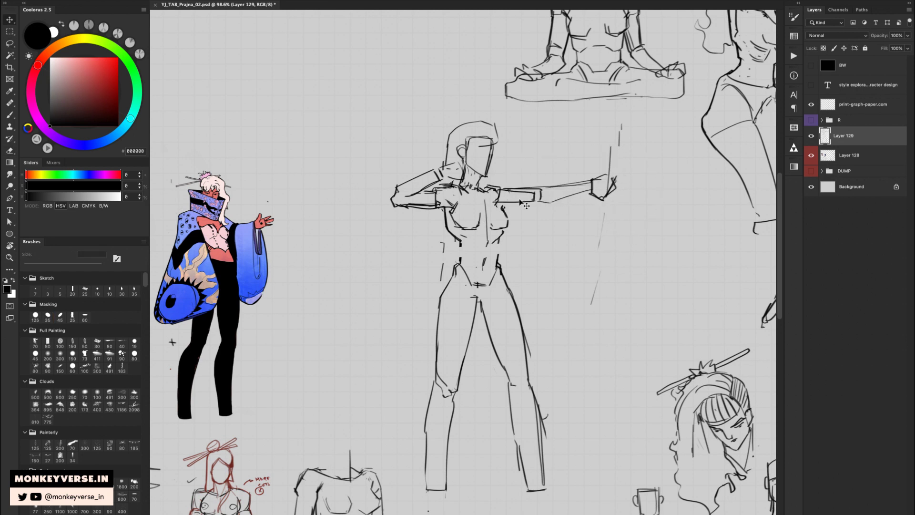
pyautogui.hotkey('ctrl', 'e')
pyautogui.hotkey('ctrl', 'z')
pyautogui.hotkey('ctrl', 'z')
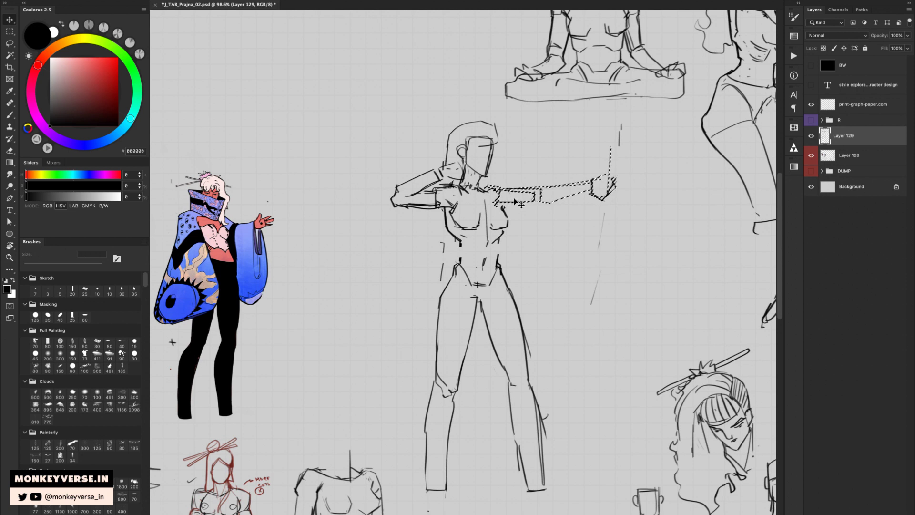
pyautogui.hotkey('ctrl', 'd')
pyautogui.press('e')
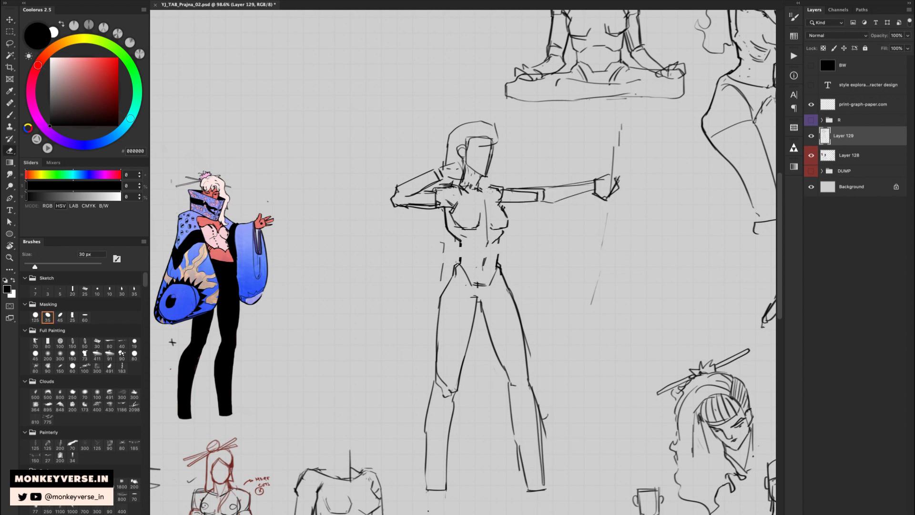
# - Draw the waist contours on both sides to connect the ribcage to the hips
pyautogui.press('b')
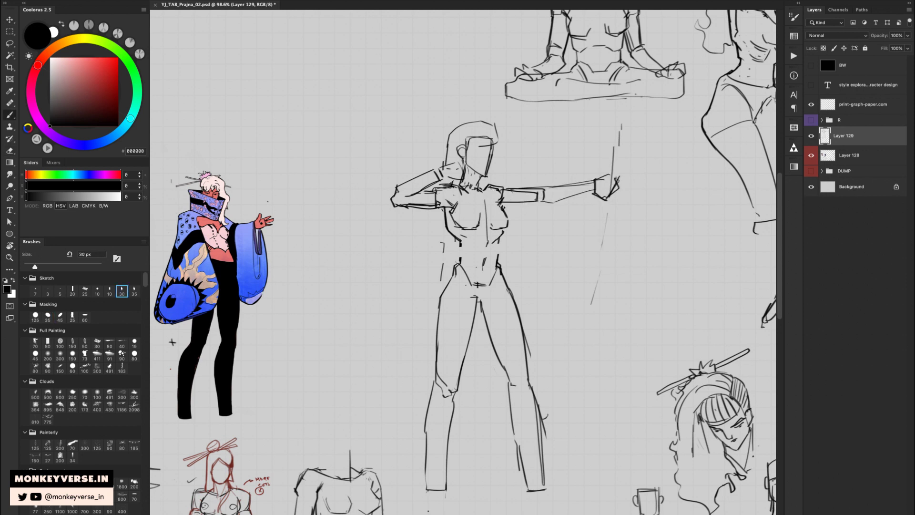
pyautogui.press('e')
pyautogui.press('b')
pyautogui.moveTo(460, 243); pyautogui.dragTo(458, 265)
pyautogui.press('e')
pyautogui.press('b')
pyautogui.press('e')
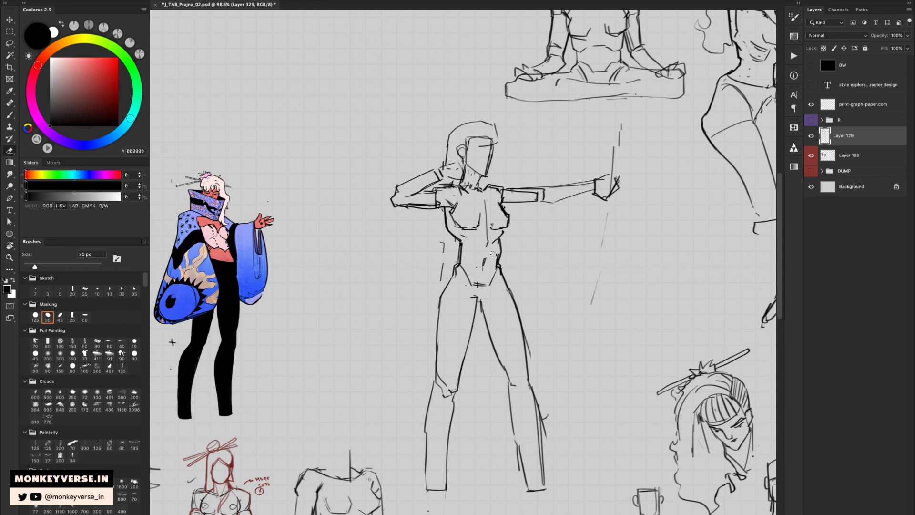
pyautogui.press('b')
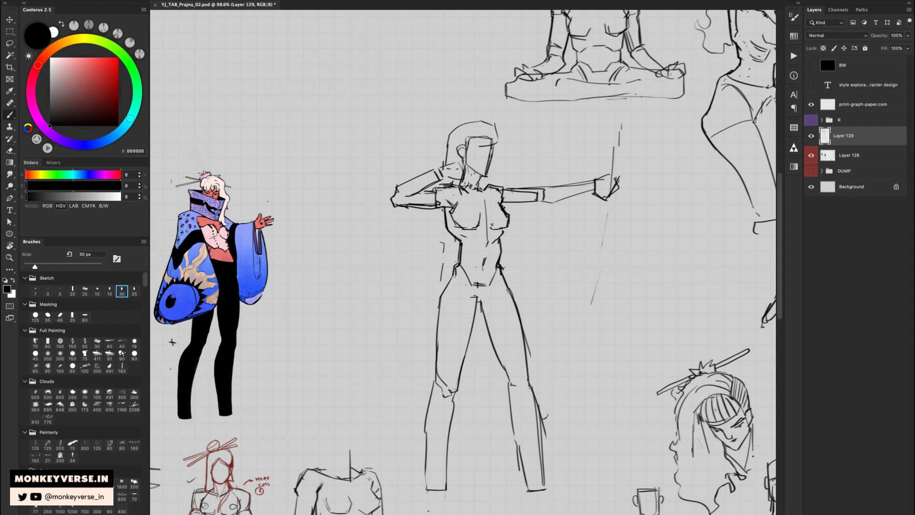
# - Redraw the inner and outer outlines of both thighs with darker strokes and erase the stray outer line
pyautogui.moveTo(503, 268); pyautogui.dragTo(515, 297)
pyautogui.moveTo(454, 268)
pyautogui.mouseDown()
pyautogui.moveTo(437, 298)
pyautogui.moveTo(433, 371)
pyautogui.mouseUp()
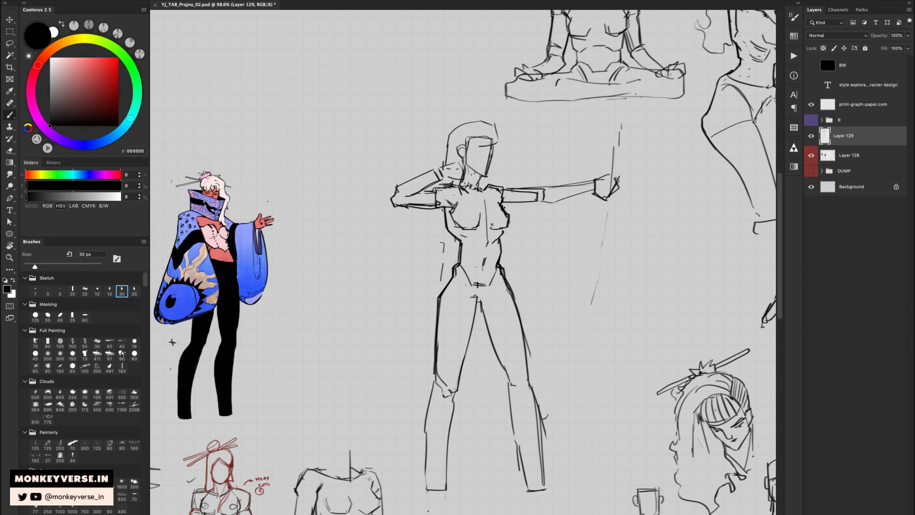
pyautogui.moveTo(476, 295); pyautogui.dragTo(456, 394)
pyautogui.moveTo(479, 302)
pyautogui.mouseDown()
pyautogui.moveTo(490, 357)
pyautogui.moveTo(507, 376)
pyautogui.mouseUp()
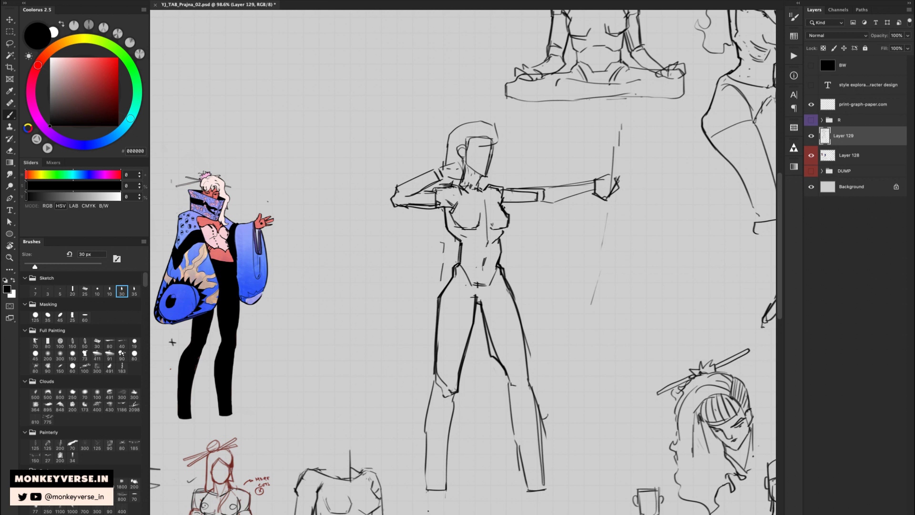
pyautogui.hotkey('ctrl', 'z')
pyautogui.moveTo(481, 303); pyautogui.dragTo(509, 383)
pyautogui.press('e')
pyautogui.moveTo(527, 334)
pyautogui.mouseDown()
pyautogui.moveTo(529, 375)
pyautogui.moveTo(499, 243)
pyautogui.mouseUp()
pyautogui.press('b')
pyautogui.press('e')
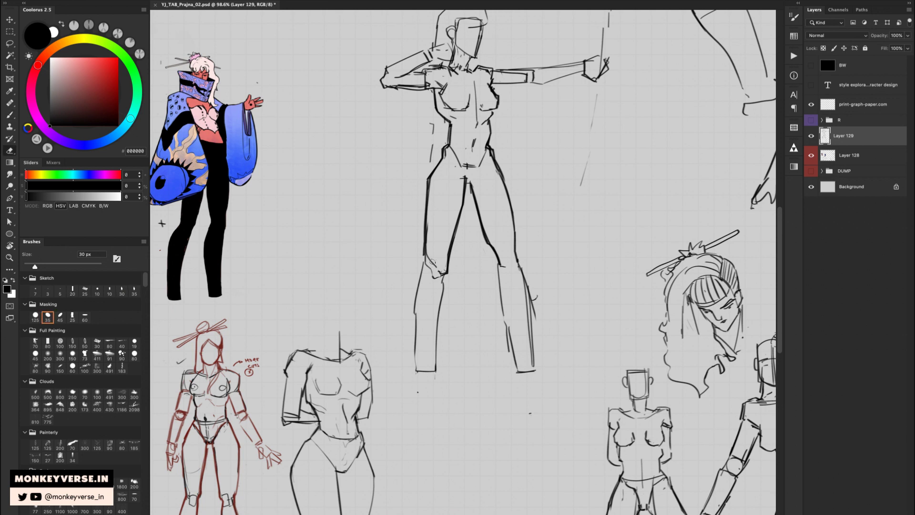
# - Clean up the knee on the bent-arm side and redraw that lower leg with darker outlines
pyautogui.press('b')
pyautogui.moveTo(426, 269); pyautogui.dragTo(414, 310)
pyautogui.press('e')
pyautogui.press('b')
pyautogui.moveTo(423, 276); pyautogui.dragTo(416, 372)
pyautogui.moveTo(443, 285); pyautogui.dragTo(435, 372)
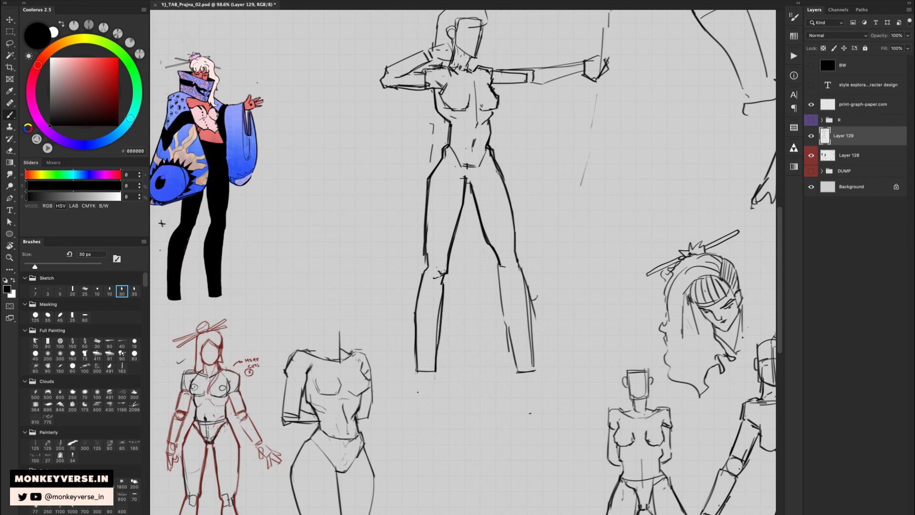
# - Redraw the lower leg on the outstretched-arm side and erase the stray lines around the calf
pyautogui.moveTo(499, 265); pyautogui.dragTo(509, 360)
pyautogui.press('e')
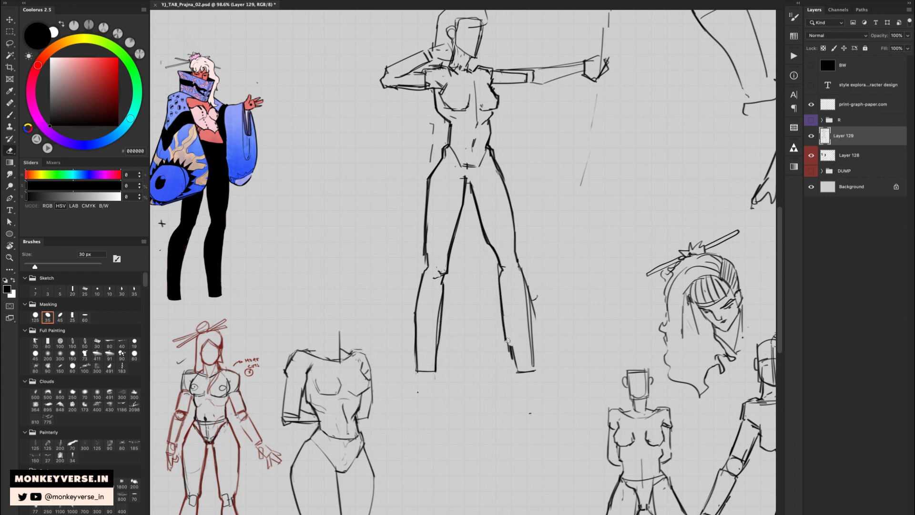
pyautogui.press('b')
pyautogui.moveTo(533, 284); pyautogui.dragTo(534, 370)
pyautogui.press('b')
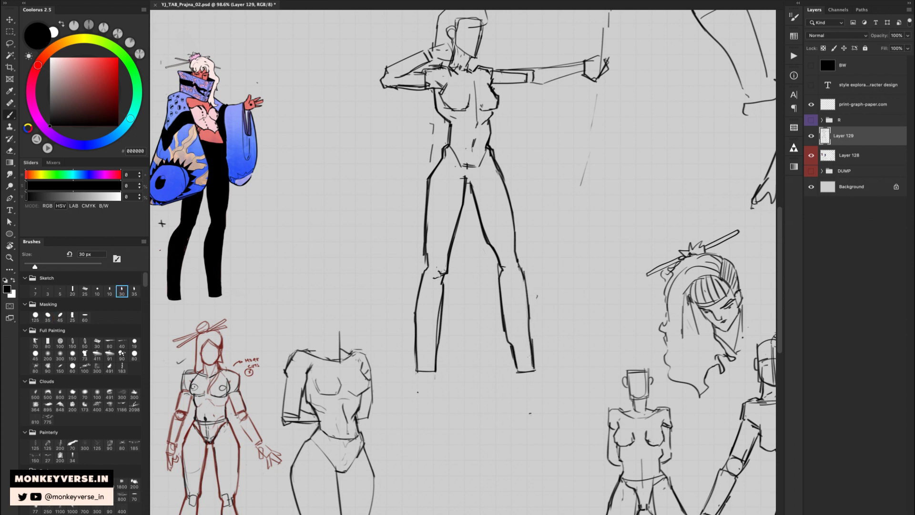
pyautogui.press('e')
pyautogui.moveTo(509, 337)
pyautogui.mouseDown()
pyautogui.moveTo(514, 358)
pyautogui.moveTo(501, 297)
pyautogui.moveTo(516, 361)
pyautogui.mouseUp()
# - Draw a V-shaped brief line with a straight waistband across the pelvis, erasing overlapping hip strokes
pyautogui.press('b')
pyautogui.moveTo(494, 209); pyautogui.dragTo(497, 259)
pyautogui.press('e')
pyautogui.moveTo(458, 201)
pyautogui.mouseDown()
pyautogui.moveTo(468, 220)
pyautogui.moveTo(489, 195)
pyautogui.mouseUp()
pyautogui.press('b')
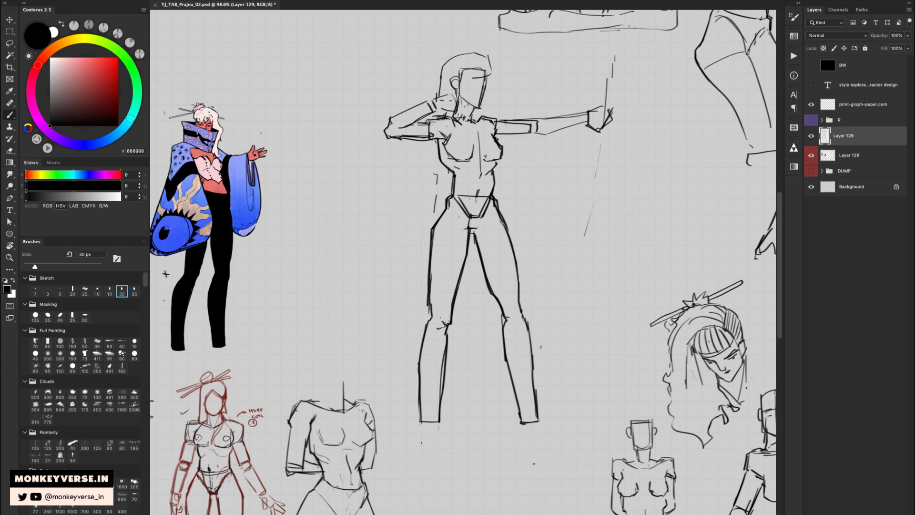
pyautogui.press('e')
# - Clean up the elbow joint where the outstretched upper arm meets the forearm
pyautogui.press('z')
pyautogui.moveTo(525, 181)
pyautogui.mouseDown()
pyautogui.moveTo(483, 181)
pyautogui.moveTo(514, 181)
pyautogui.mouseUp()
pyautogui.press('b')
pyautogui.moveTo(209, 262); pyautogui.dragTo(211, 279)
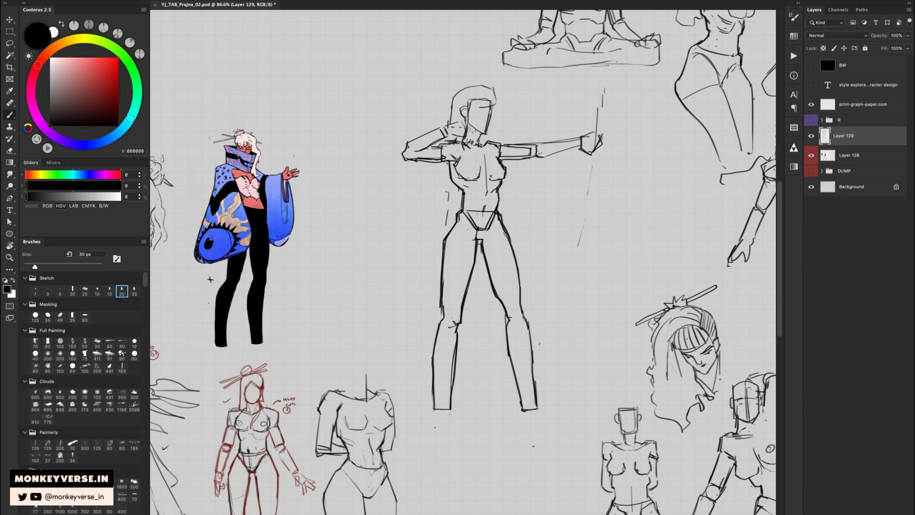
pyautogui.press('e')
pyautogui.moveTo(529, 144); pyautogui.dragTo(541, 143)
pyautogui.press('b')
pyautogui.press('e')
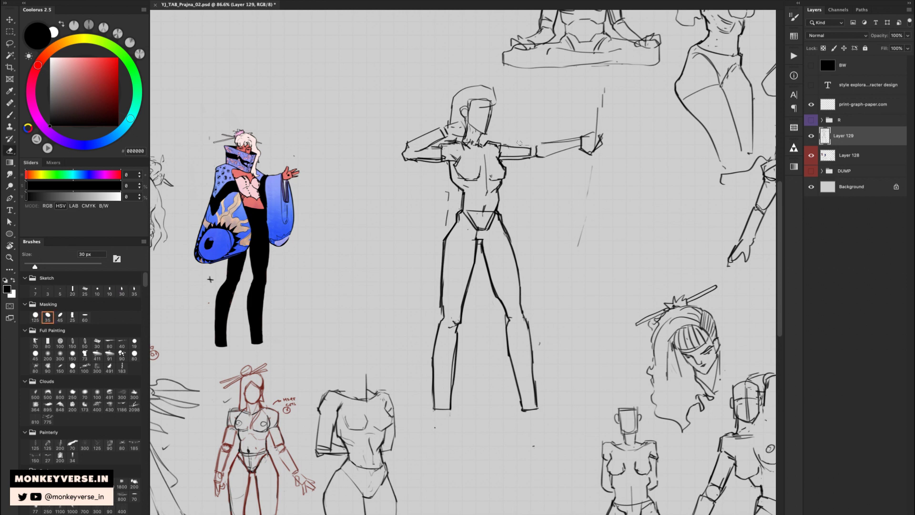
pyautogui.press('b')
# - Move the outstretched fist closer to the elbow and rework the shortened forearm's outlines
pyautogui.press('l')
pyautogui.moveTo(583, 132)
pyautogui.mouseDown()
pyautogui.moveTo(570, 143)
pyautogui.moveTo(585, 145)
pyautogui.moveTo(538, 143)
pyautogui.moveTo(548, 143)
pyautogui.mouseUp()
pyautogui.press('v')
pyautogui.press('super+d')
pyautogui.press('e')
pyautogui.press('b')
pyautogui.press('e')
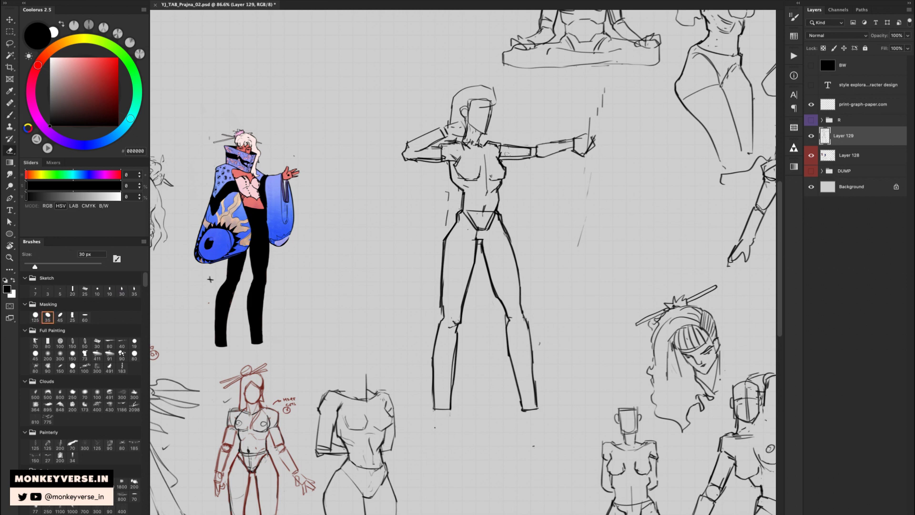
pyautogui.press('b')
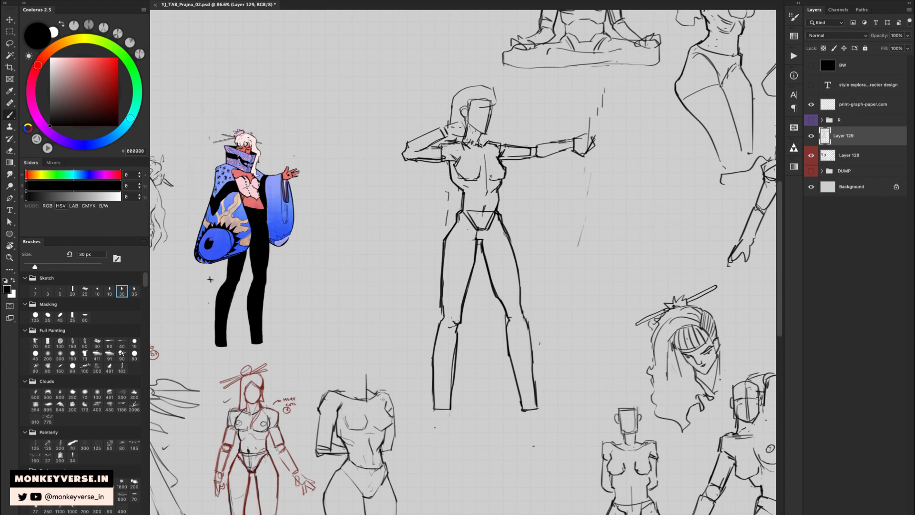
# - Redraw the archer's lower face with a sharper jaw and darken the neck lines
pyautogui.press('e')
pyautogui.press('b')
pyautogui.moveTo(472, 119)
pyautogui.mouseDown()
pyautogui.moveTo(478, 147)
pyautogui.moveTo(473, 126)
pyautogui.moveTo(496, 135)
pyautogui.mouseUp()
pyautogui.press('e')
pyautogui.press('b')
pyautogui.press('e')
pyautogui.press('b')
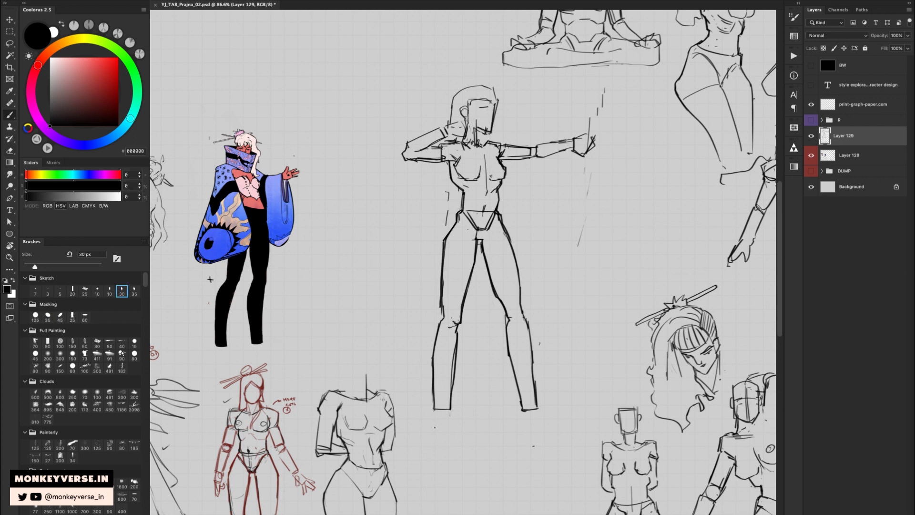
# - Erase the ear and redraw the side of the face and the neck
pyautogui.press('e')
pyautogui.moveTo(460, 106); pyautogui.dragTo(472, 122)
pyautogui.press('b')
pyautogui.moveTo(470, 115); pyautogui.dragTo(477, 146)
pyautogui.press('e')
# - Draw a hair bun, a blunt fringe over the forehead and strands falling beside the neck
pyautogui.moveTo(465, 112)
pyautogui.mouseDown()
pyautogui.moveTo(472, 87)
pyautogui.moveTo(473, 97)
pyautogui.moveTo(479, 85)
pyautogui.moveTo(498, 96)
pyautogui.moveTo(502, 89)
pyautogui.moveTo(503, 103)
pyautogui.moveTo(489, 88)
pyautogui.moveTo(494, 97)
pyautogui.moveTo(500, 89)
pyautogui.moveTo(479, 81)
pyautogui.moveTo(460, 98)
pyautogui.moveTo(467, 78)
pyautogui.mouseUp()
pyautogui.press('b')
pyautogui.press('e')
pyautogui.press('b')
pyautogui.press('e')
pyautogui.press('b')
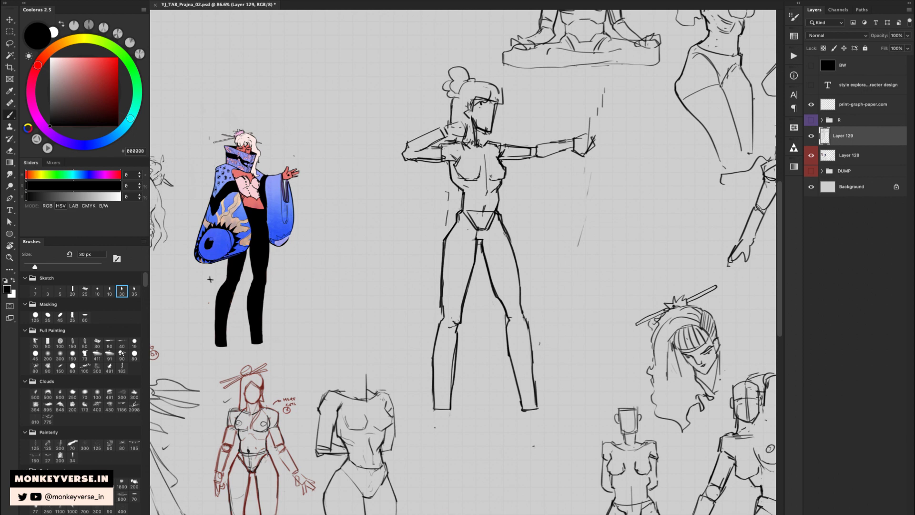
pyautogui.press('e')
pyautogui.press('b')
pyautogui.moveTo(463, 118); pyautogui.dragTo(469, 143)
# - Select the face and scale it down slightly within the hair outline
pyautogui.moveTo(458, 127)
pyautogui.mouseDown()
pyautogui.moveTo(594, 138)
pyautogui.moveTo(517, 126)
pyautogui.moveTo(494, 139)
pyautogui.moveTo(528, 176)
pyautogui.moveTo(506, 129)
pyautogui.moveTo(465, 124)
pyautogui.moveTo(496, 87)
pyautogui.moveTo(509, 110)
pyautogui.mouseUp()
pyautogui.hotkey('ctrl', 'z')
pyautogui.press('l')
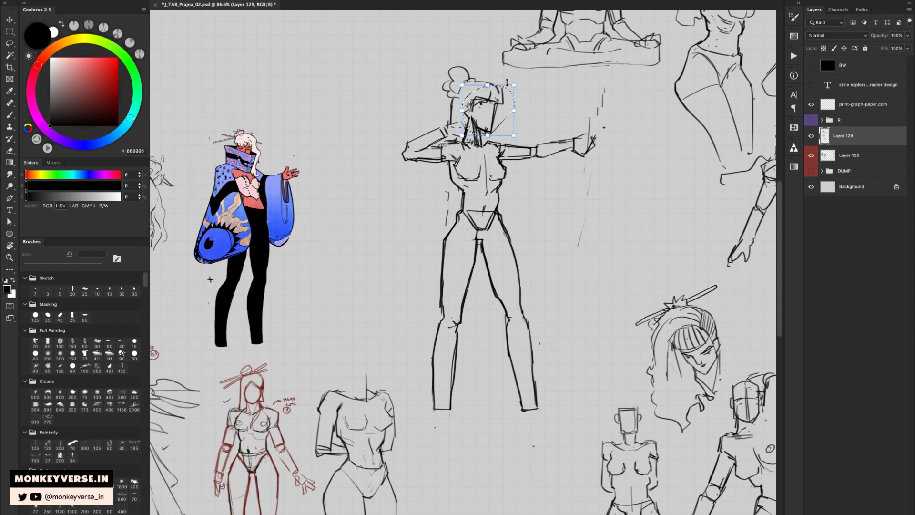
pyautogui.hotkey('ctrl', 't')
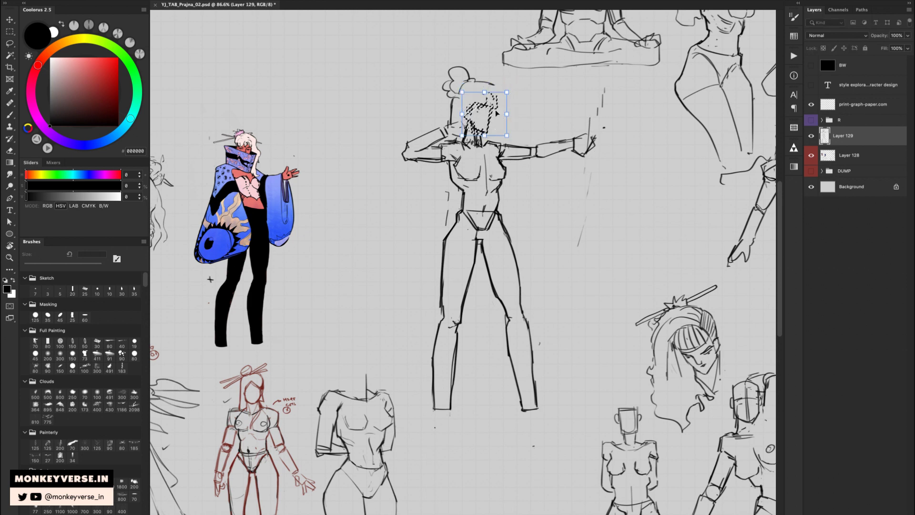
pyautogui.press('Return')
# - Select the outstretched arm and rotate it slightly upward from the shoulder
pyautogui.press('z')
pyautogui.keyDown('alt'); pyautogui.click(506, 128); pyautogui.keyUp('alt')
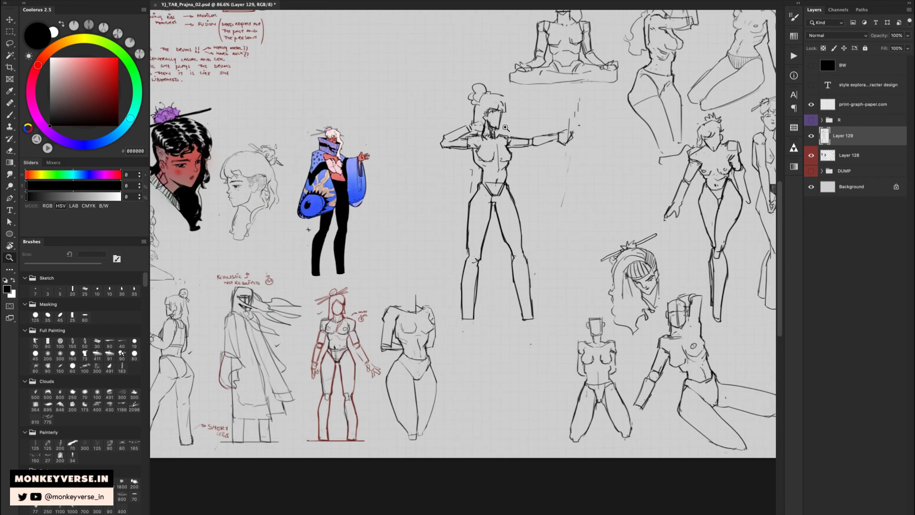
pyautogui.moveTo(505, 127); pyautogui.dragTo(521, 122)
pyautogui.press('e')
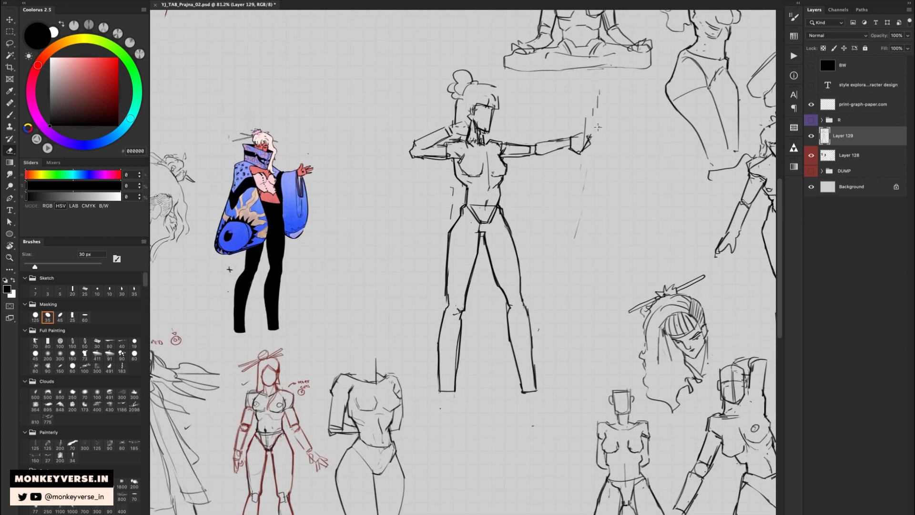
pyautogui.press('l')
pyautogui.moveTo(599, 126)
pyautogui.mouseDown()
pyautogui.moveTo(506, 132)
pyautogui.moveTo(599, 120)
pyautogui.moveTo(637, 103)
pyautogui.moveTo(600, 118)
pyautogui.moveTo(625, 117)
pyautogui.mouseUp()
pyautogui.press('super+t')
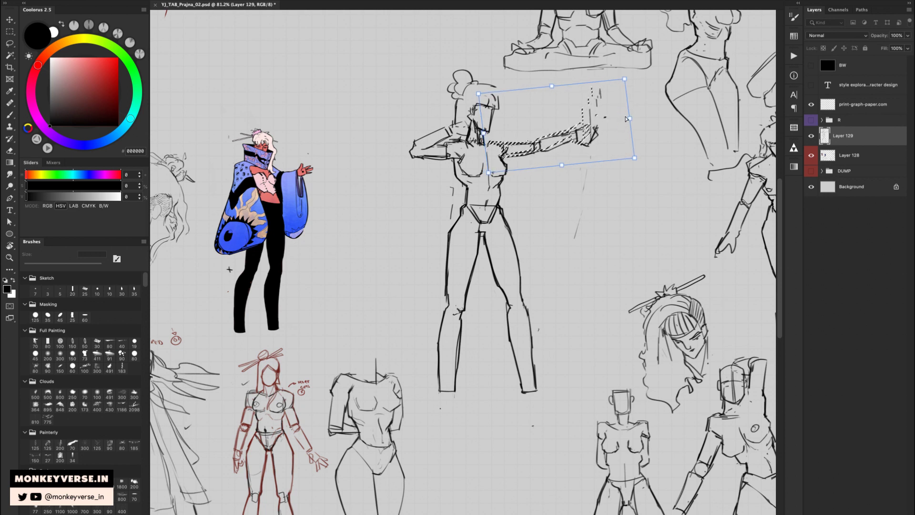
pyautogui.press('Return')
pyautogui.hotkey('ctrl', 'd')
# - Draw a long straight horizontal arrow line from the face past the outstretched fist
pyautogui.press('b')
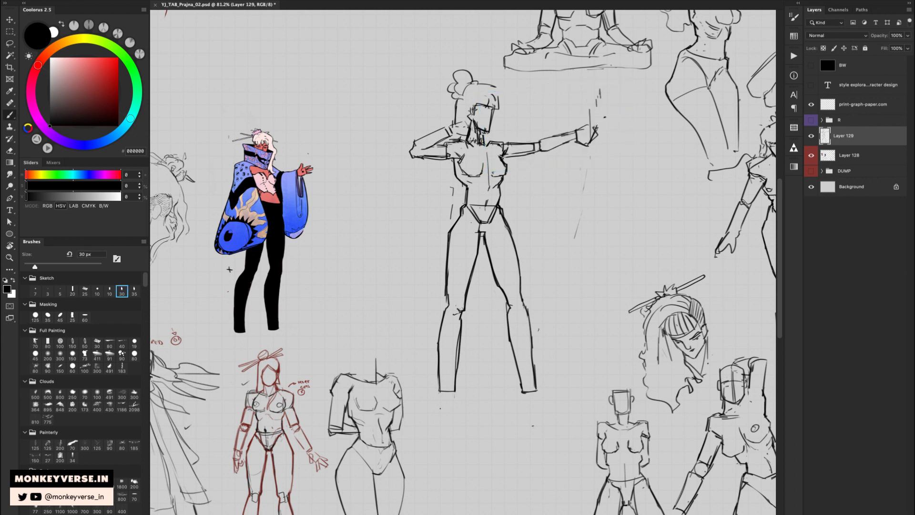
pyautogui.moveTo(461, 125)
pyautogui.mouseDown()
pyautogui.moveTo(622, 125)
pyautogui.moveTo(562, 157)
pyautogui.moveTo(538, 193)
pyautogui.mouseUp()
pyautogui.press('z')
pyautogui.press('b')
pyautogui.press('z')
pyautogui.press('e')
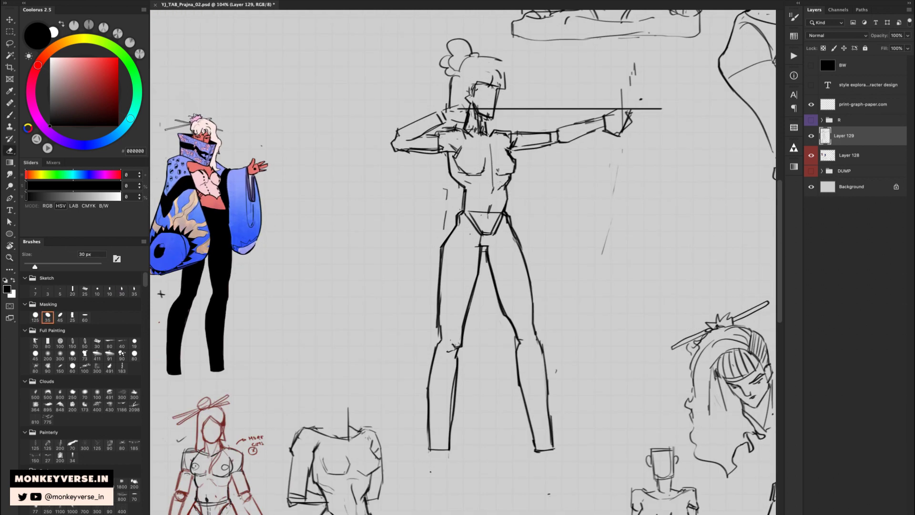
pyautogui.press('b')
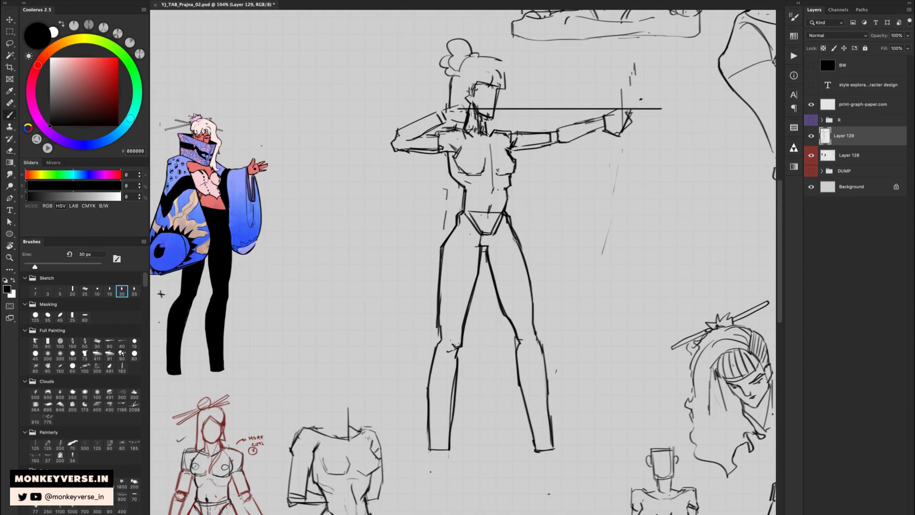
# - Refine the brief line and crotch area of the pelvis with drawn and erased strokes
pyautogui.moveTo(508, 188)
pyautogui.mouseDown()
pyautogui.moveTo(511, 230)
pyautogui.moveTo(485, 244)
pyautogui.moveTo(482, 232)
pyautogui.moveTo(478, 244)
pyautogui.moveTo(481, 234)
pyautogui.moveTo(498, 242)
pyautogui.moveTo(474, 246)
pyautogui.mouseUp()
pyautogui.press('e')
pyautogui.press('b')
pyautogui.press('z')
pyautogui.moveTo(489, 285); pyautogui.dragTo(491, 255)
pyautogui.press('e')
pyautogui.press('b')
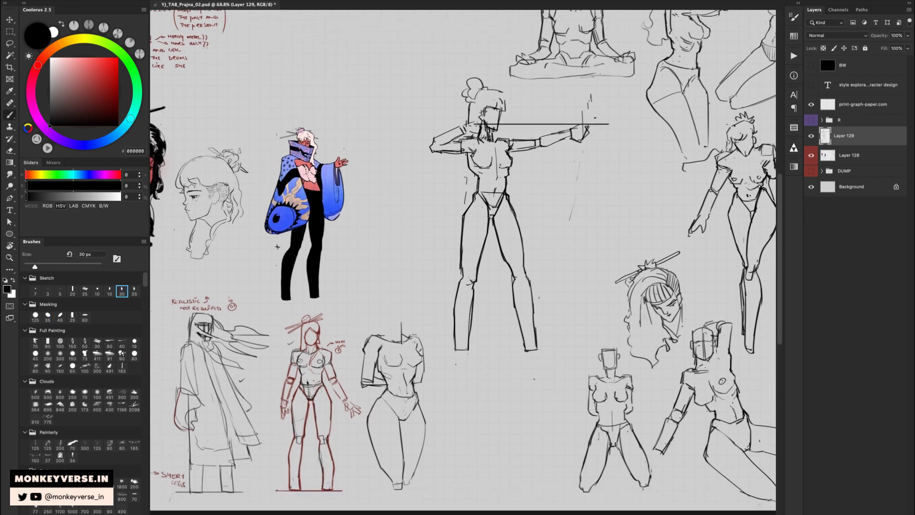
# - Draw a ground line under the archer's feet and move the figure down level with the bottom row of sketches
pyautogui.moveTo(465, 351); pyautogui.dragTo(567, 352)
pyautogui.press('z')
pyautogui.moveTo(564, 317)
pyautogui.mouseDown()
pyautogui.moveTo(527, 314)
pyautogui.moveTo(540, 305)
pyautogui.moveTo(526, 361)
pyautogui.mouseUp()
pyautogui.press('v')
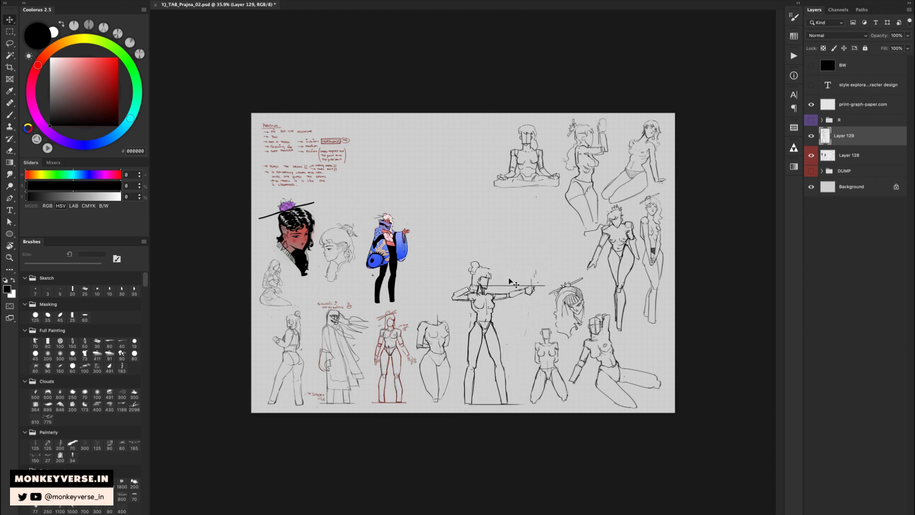
# - Scale the archer figure down slightly so its feet stay level with the bottom row of sketches
pyautogui.press('super+t')
pyautogui.moveTo(498, 262); pyautogui.dragTo(498, 294)
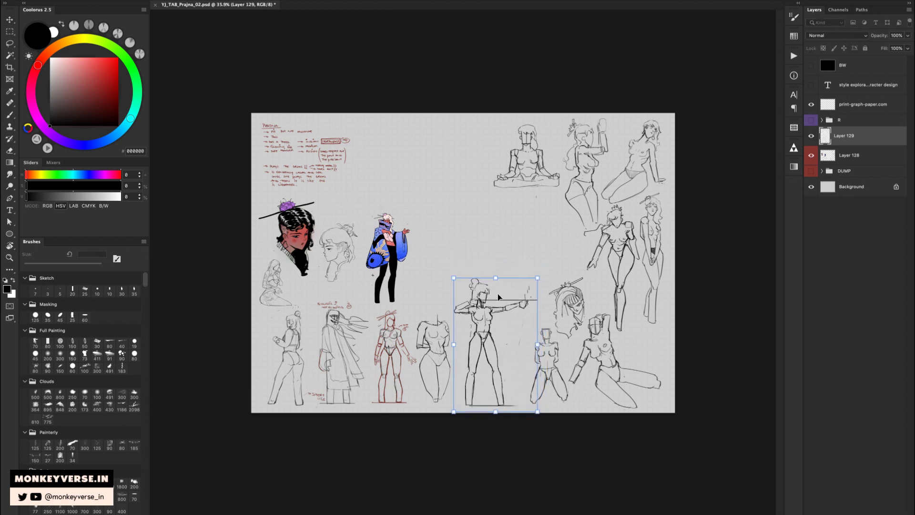
pyautogui.press('Return')
pyautogui.press('z')
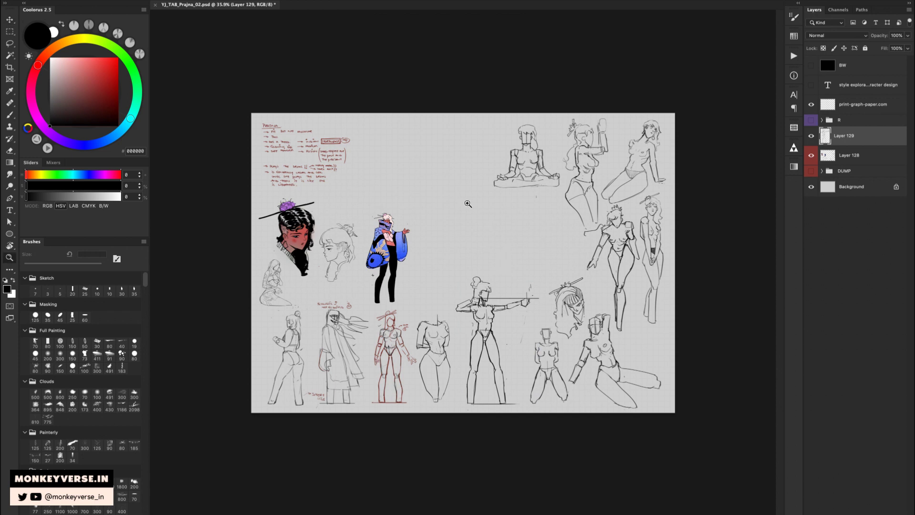
pyautogui.moveTo(468, 204); pyautogui.dragTo(476, 208)
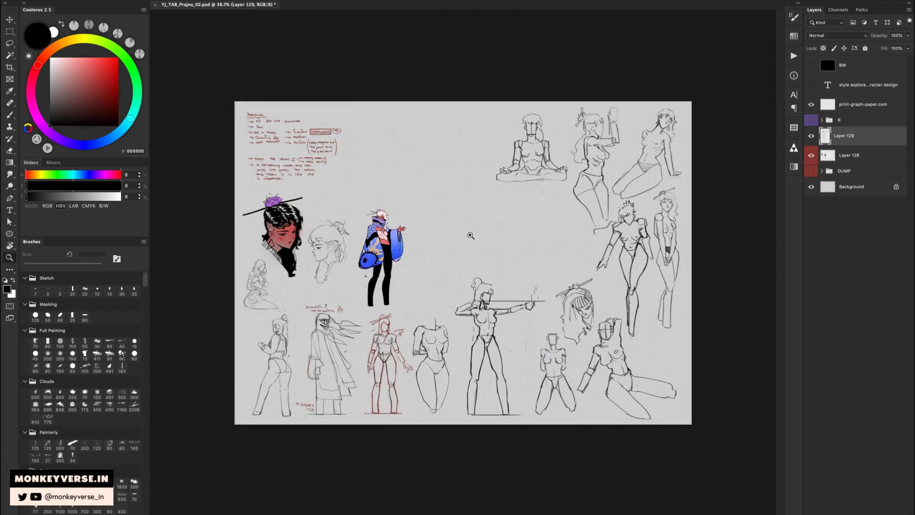
pyautogui.scroll(1, 439, 154)
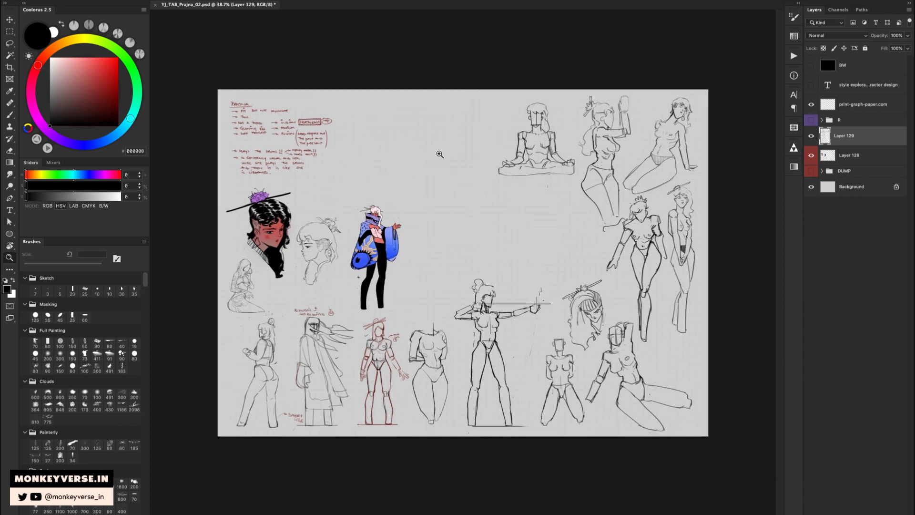
pyautogui.moveTo(440, 154); pyautogui.dragTo(443, 156)
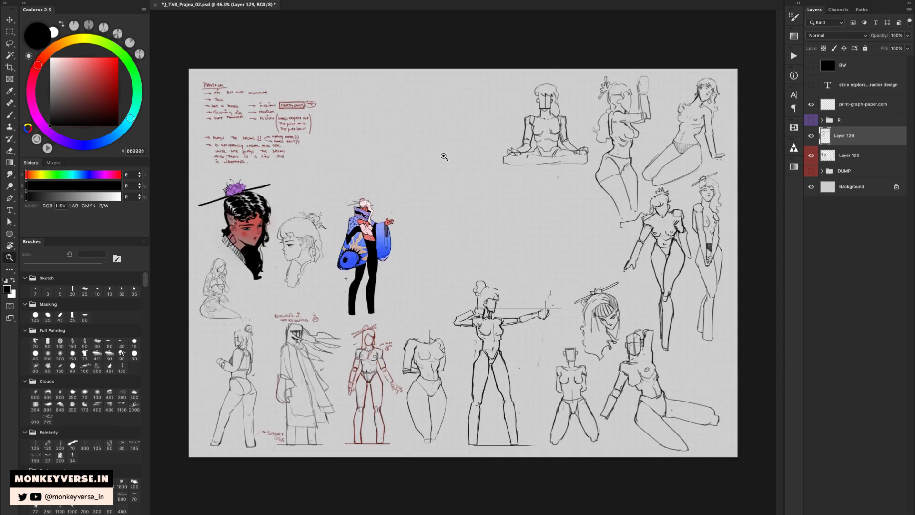
pyautogui.press('e')
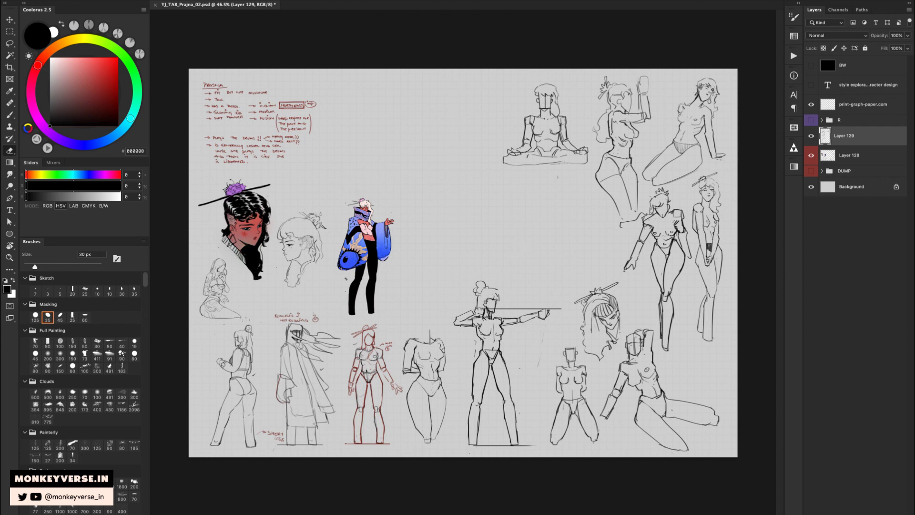
# - Select the archer's head, arms and torso and scale them down slightly over the hips
pyautogui.press('b')
pyautogui.press('z')
pyautogui.moveTo(512, 362)
pyautogui.mouseDown()
pyautogui.moveTo(521, 364)
pyautogui.moveTo(419, 215)
pyautogui.moveTo(433, 196)
pyautogui.moveTo(406, 178)
pyautogui.mouseUp()
pyautogui.press('b')
pyautogui.press('z')
pyautogui.moveTo(405, 178); pyautogui.dragTo(427, 263)
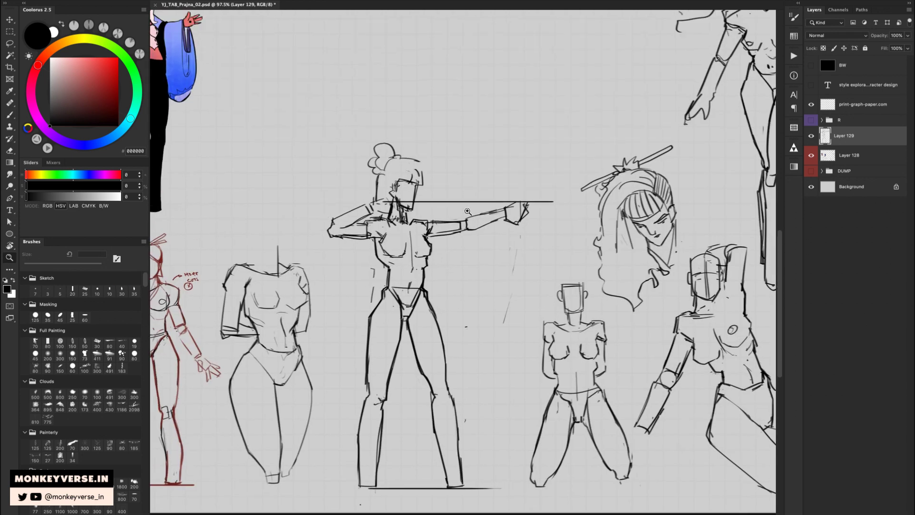
pyautogui.press('l')
pyautogui.moveTo(529, 147)
pyautogui.mouseDown()
pyautogui.moveTo(576, 197)
pyautogui.moveTo(453, 267)
pyautogui.moveTo(422, 270)
pyautogui.moveTo(310, 167)
pyautogui.moveTo(379, 111)
pyautogui.moveTo(561, 138)
pyautogui.mouseUp()
pyautogui.hotkey('ctrl', 't')
pyautogui.moveTo(443, 91); pyautogui.dragTo(442, 136)
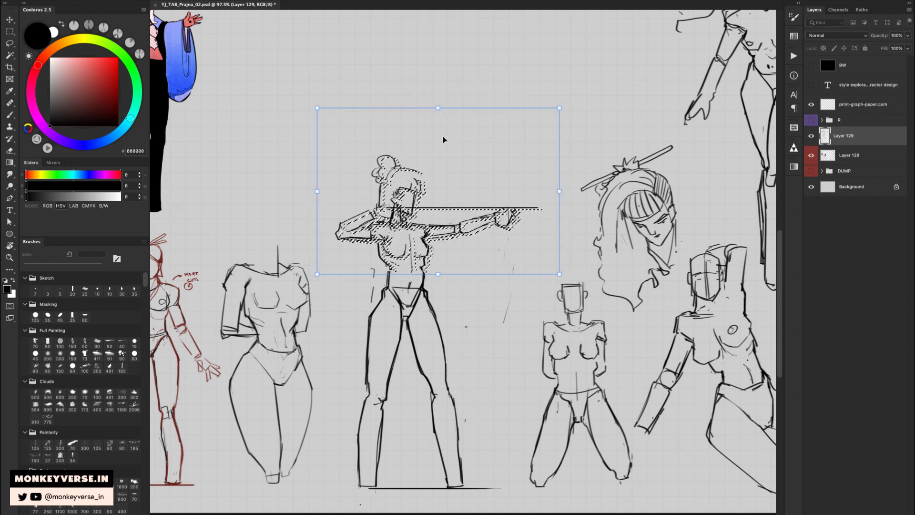
pyautogui.press('Return')
pyautogui.hotkey('ctrl', 'd')
# - Redraw the archer's waist outline to join the torso to the hips, and sketch a visor band across the eyes
pyautogui.press('b')
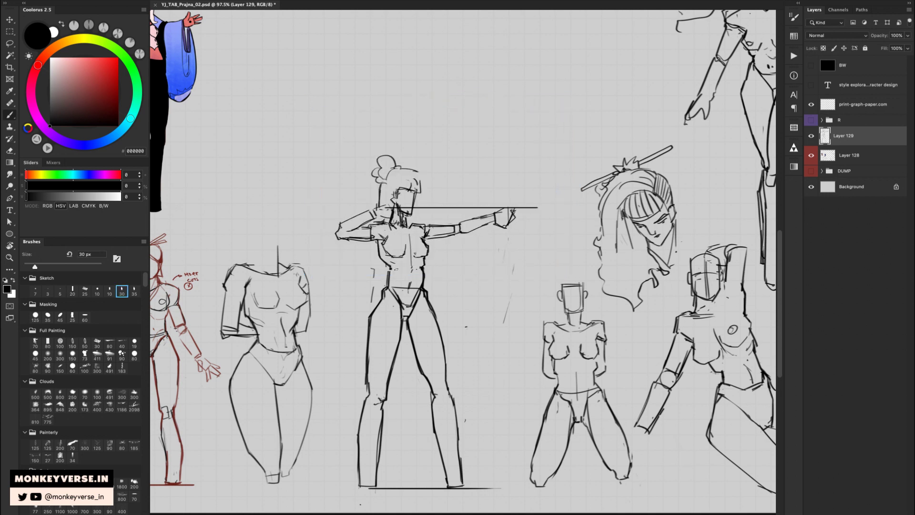
pyautogui.moveTo(390, 265); pyautogui.dragTo(388, 280)
pyautogui.press('z')
pyautogui.moveTo(419, 244)
pyautogui.mouseDown()
pyautogui.moveTo(363, 257)
pyautogui.moveTo(428, 267)
pyautogui.mouseUp()
pyautogui.press('l')
pyautogui.press('b')
pyautogui.hotkey('ctrl', 'z')
pyautogui.moveTo(392, 186)
pyautogui.mouseDown()
pyautogui.moveTo(417, 193)
pyautogui.moveTo(367, 181)
pyautogui.moveTo(362, 125)
pyautogui.moveTo(424, 167)
pyautogui.moveTo(426, 146)
pyautogui.moveTo(416, 150)
pyautogui.moveTo(443, 196)
pyautogui.mouseUp()
pyautogui.press('l')
pyautogui.press('v')
pyautogui.hotkey('ctrl', 'd')
pyautogui.press('z')
pyautogui.moveTo(443, 275); pyautogui.dragTo(442, 267)
pyautogui.press('e')
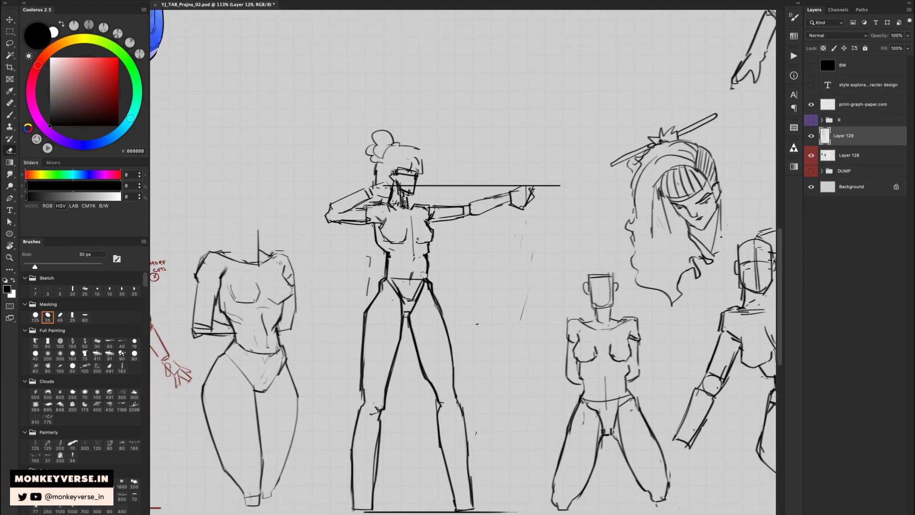
pyautogui.press('b')
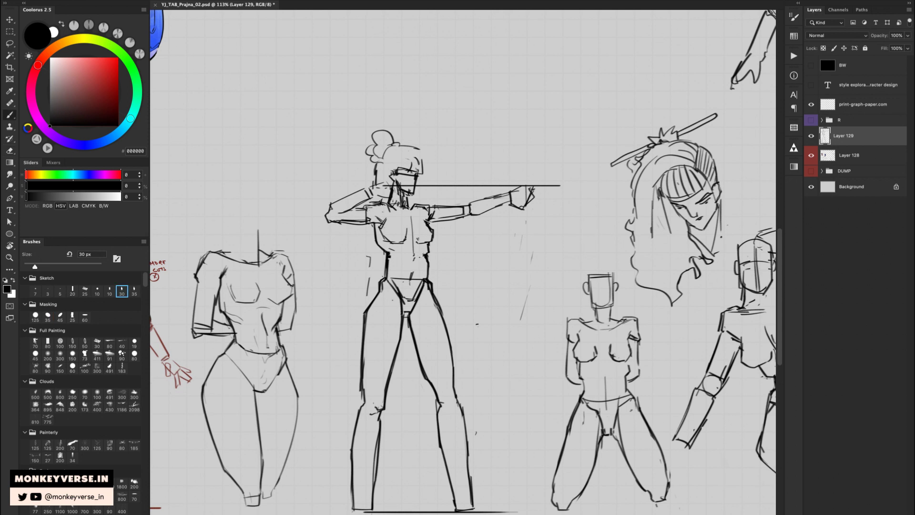
pyautogui.press('z')
pyautogui.moveTo(429, 268)
pyautogui.mouseDown()
pyautogui.moveTo(419, 272)
pyautogui.moveTo(431, 262)
pyautogui.mouseUp()
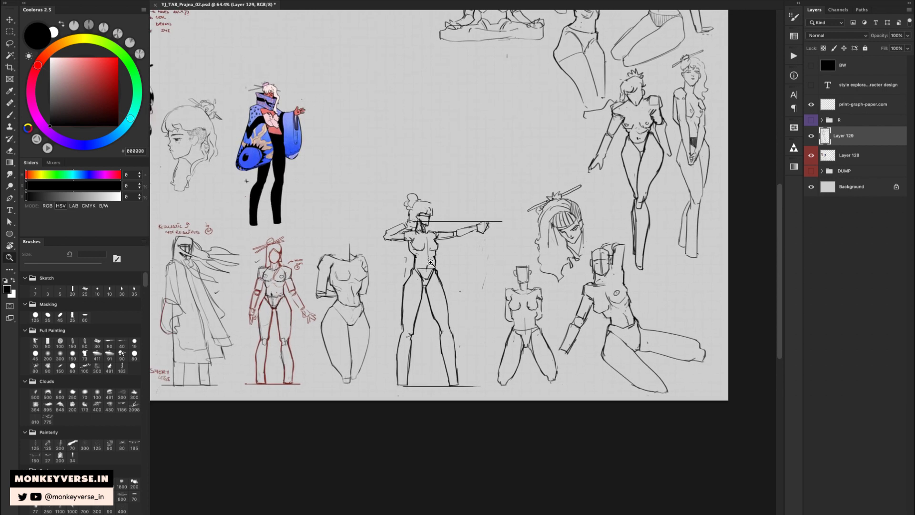
pyautogui.keyDown('alt'); pyautogui.click(431, 262); pyautogui.keyUp('alt')
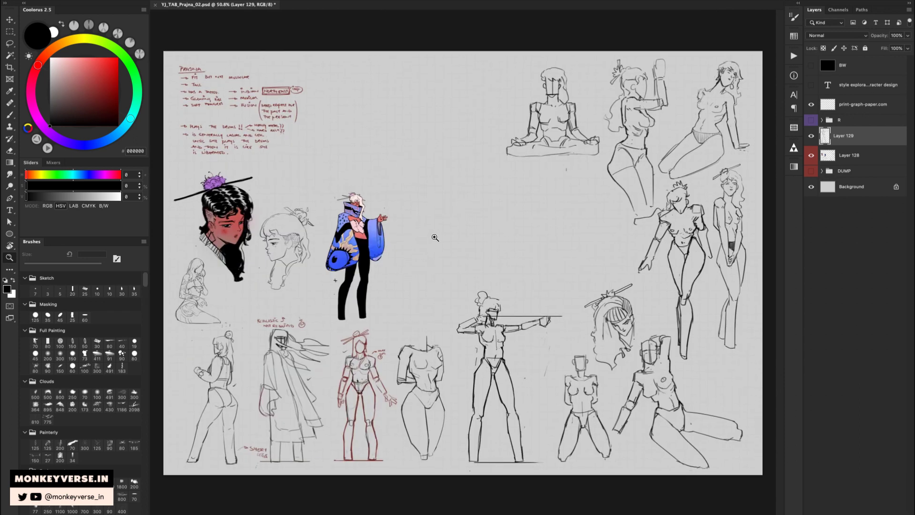
pyautogui.press('b')
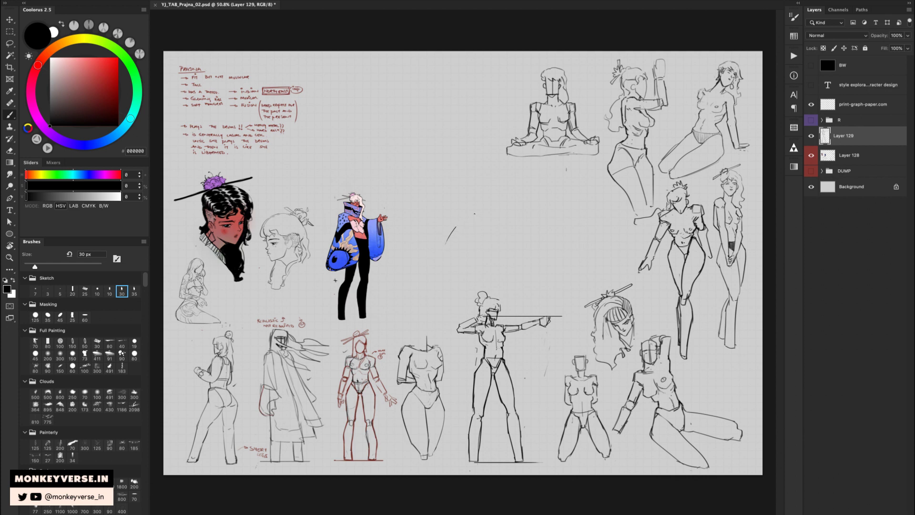
pyautogui.moveTo(451, 234)
pyautogui.mouseDown()
pyautogui.moveTo(480, 232)
pyautogui.moveTo(477, 213)
pyautogui.mouseUp()
pyautogui.press('super+z')
# - Save the design sheet
pyautogui.press('z')
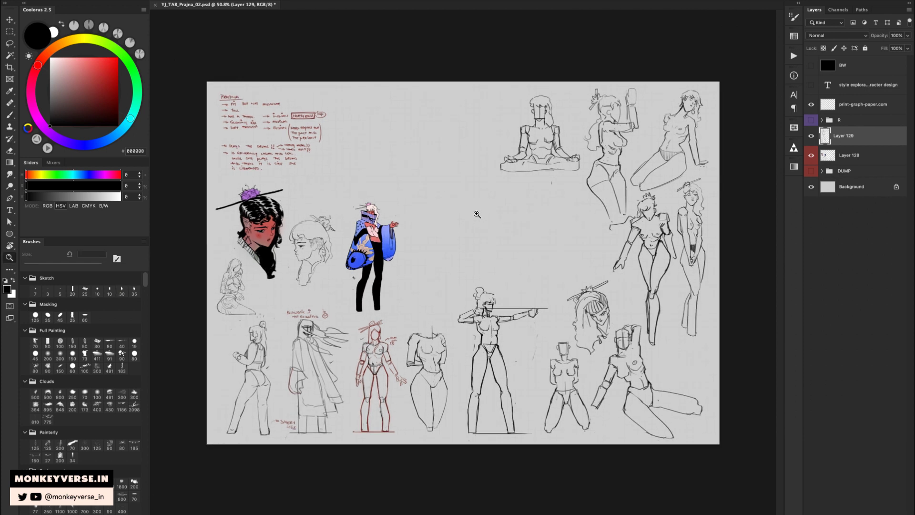
pyautogui.press('super+s')
# - Erase the stray dashes below the archer's outstretched arm and merge the figure's layer down into Layer 128
pyautogui.moveTo(465, 227); pyautogui.dragTo(510, 250)
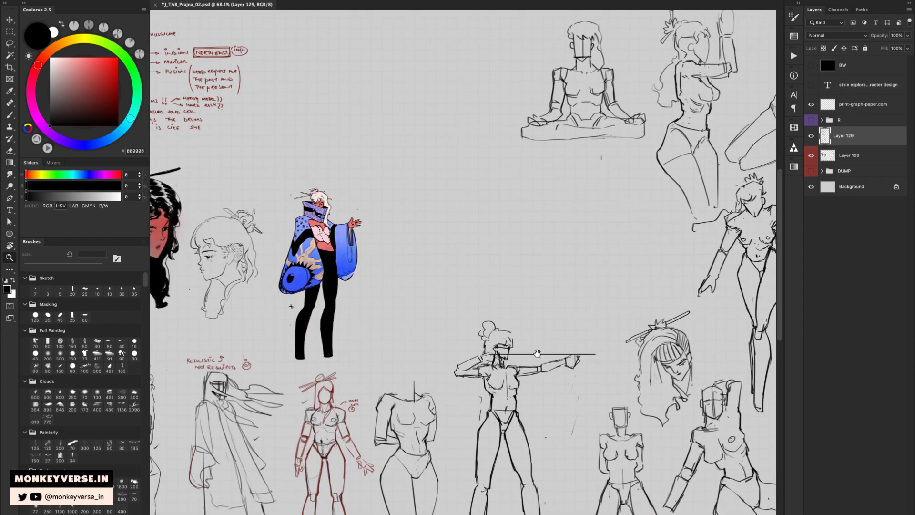
pyautogui.moveTo(538, 354); pyautogui.dragTo(400, 178)
pyautogui.moveTo(405, 215); pyautogui.dragTo(463, 215)
pyautogui.press('r')
pyautogui.moveTo(493, 182); pyautogui.dragTo(433, 181)
pyautogui.moveTo(386, 231); pyautogui.dragTo(405, 230)
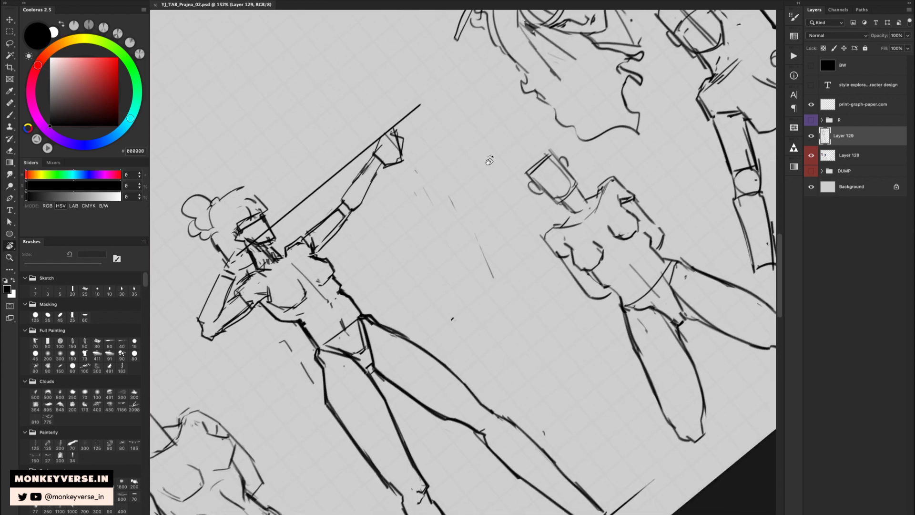
pyautogui.moveTo(489, 161); pyautogui.dragTo(498, 164)
pyautogui.press('b')
pyautogui.press('e')
pyautogui.moveTo(425, 181)
pyautogui.mouseDown()
pyautogui.moveTo(477, 240)
pyautogui.moveTo(489, 274)
pyautogui.mouseUp()
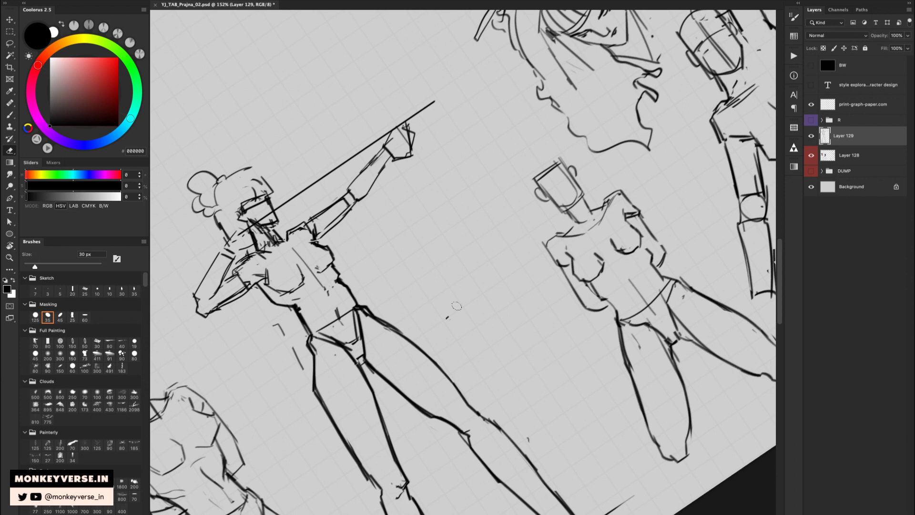
pyautogui.press('super+e')
pyautogui.moveTo(381, 247); pyautogui.dragTo(388, 243)
# - Handwrite the note "THE ANGULAR BODY IS BETTER THAN SOFTER FORMS" beside the archer, with a small curved arrow pointing to her
pyautogui.press('b')
pyautogui.moveTo(400, 279); pyautogui.dragTo(377, 232)
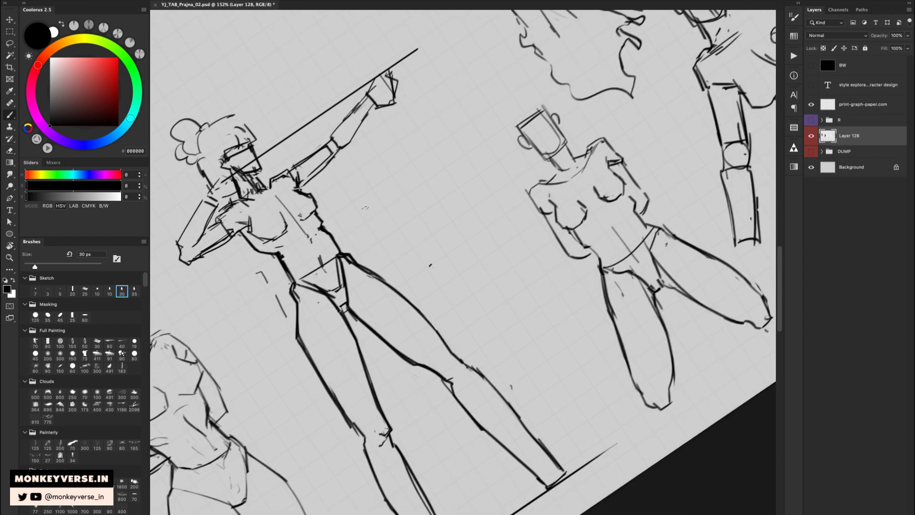
pyautogui.moveTo(367, 204)
pyautogui.mouseDown()
pyautogui.moveTo(394, 203)
pyautogui.moveTo(402, 186)
pyautogui.moveTo(464, 154)
pyautogui.mouseUp()
pyautogui.press('e')
pyautogui.press('b')
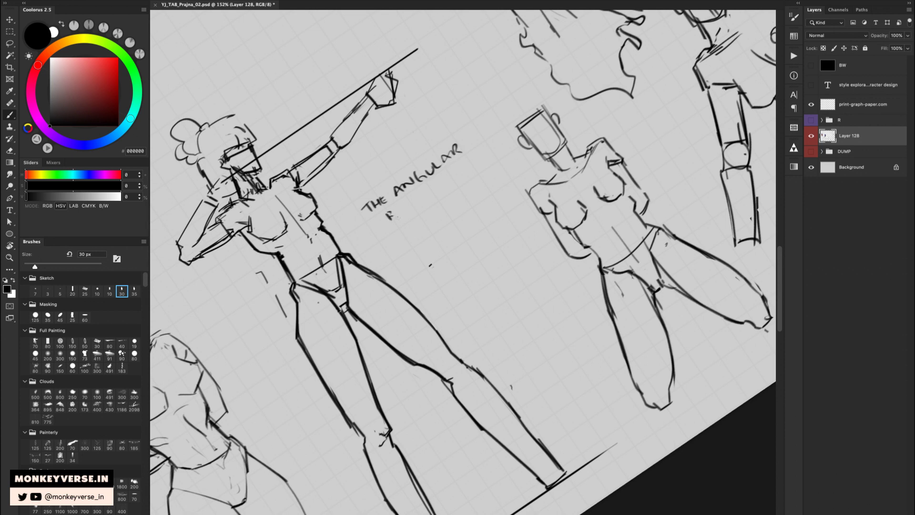
pyautogui.moveTo(392, 218)
pyautogui.mouseDown()
pyautogui.moveTo(428, 210)
pyautogui.moveTo(415, 230)
pyautogui.moveTo(456, 206)
pyautogui.mouseUp()
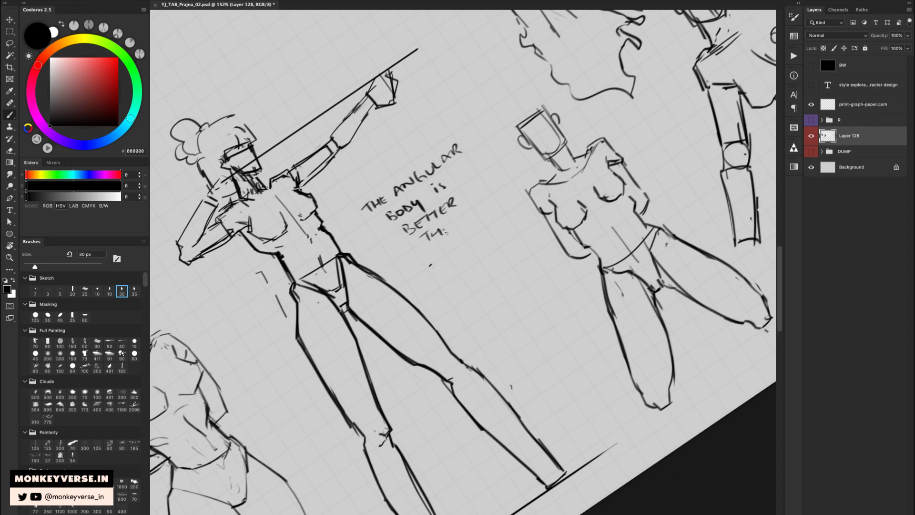
pyautogui.moveTo(444, 233)
pyautogui.mouseDown()
pyautogui.moveTo(469, 222)
pyautogui.moveTo(450, 224)
pyautogui.moveTo(437, 167)
pyautogui.moveTo(418, 201)
pyautogui.mouseUp()
pyautogui.moveTo(429, 191)
pyautogui.mouseDown()
pyautogui.moveTo(450, 172)
pyautogui.moveTo(469, 171)
pyautogui.mouseUp()
pyautogui.moveTo(470, 163); pyautogui.dragTo(477, 169)
pyautogui.moveTo(427, 207)
pyautogui.mouseDown()
pyautogui.moveTo(429, 219)
pyautogui.moveTo(475, 193)
pyautogui.moveTo(472, 166)
pyautogui.moveTo(449, 151)
pyautogui.moveTo(461, 150)
pyautogui.mouseUp()
pyautogui.press('Escape')
pyautogui.press('z')
pyautogui.moveTo(518, 98); pyautogui.dragTo(395, 281)
pyautogui.moveTo(491, 184); pyautogui.dragTo(436, 210)
pyautogui.press('b')
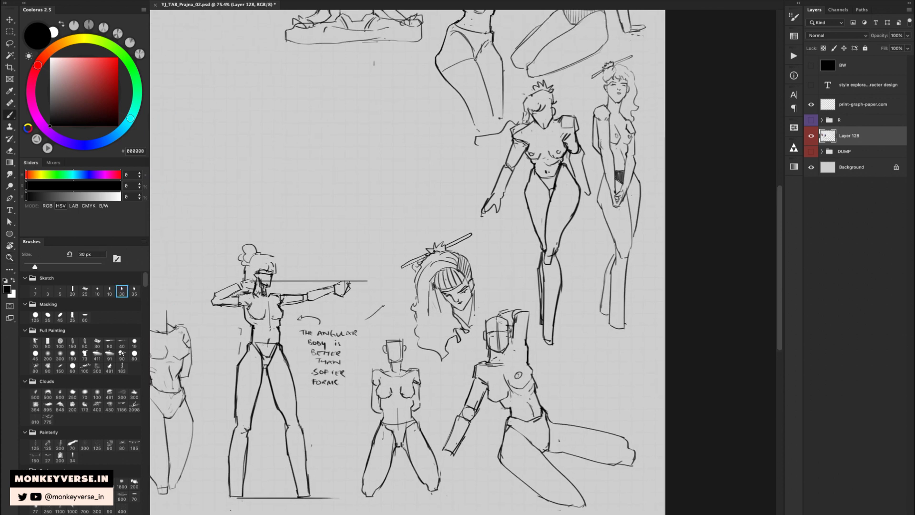
pyautogui.moveTo(386, 296)
pyautogui.mouseDown()
pyautogui.moveTo(396, 254)
pyautogui.moveTo(459, 221)
pyautogui.moveTo(479, 229)
pyautogui.mouseUp()
pyautogui.hotkey('ctrl', 'z')
# - Select the cross-legged meditating figure and move it down to the empty space just above the archer
pyautogui.scroll(-1, 450, 328)
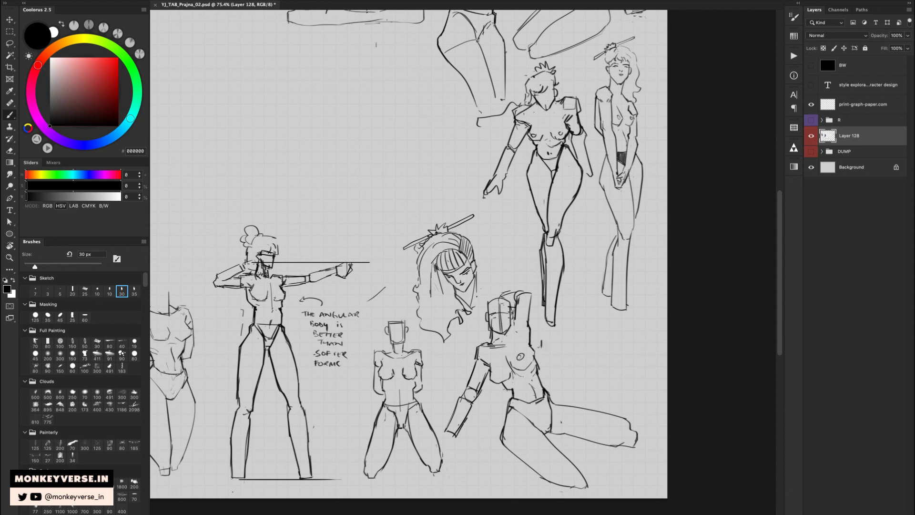
pyautogui.scroll(4, 544, 312)
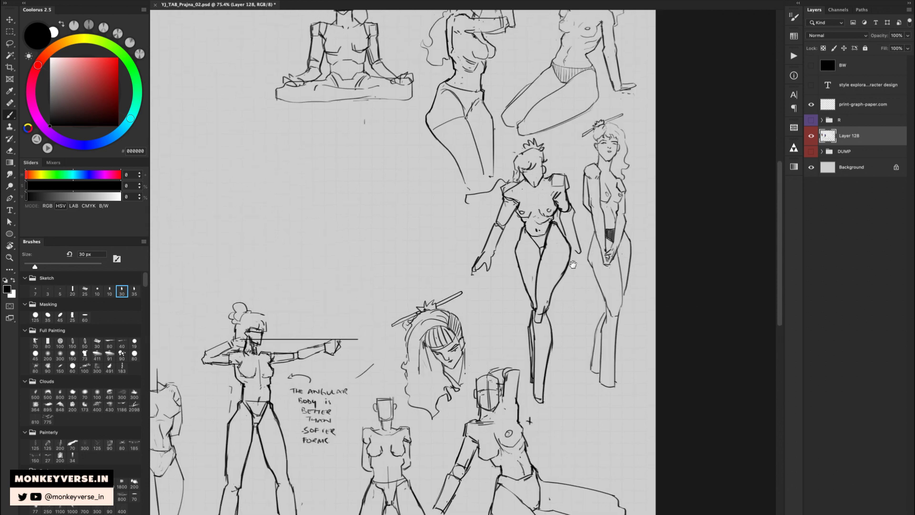
pyautogui.moveTo(618, 209); pyautogui.dragTo(597, 270)
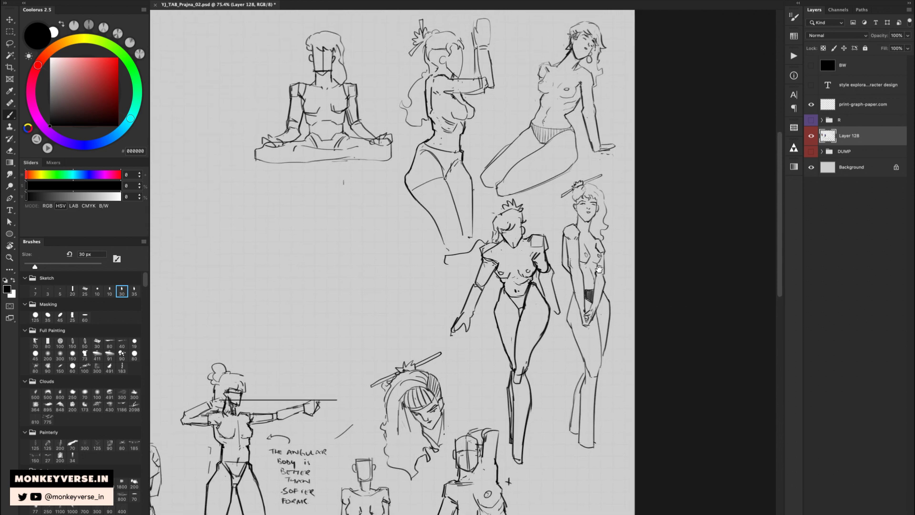
pyautogui.moveTo(409, 239); pyautogui.dragTo(514, 201)
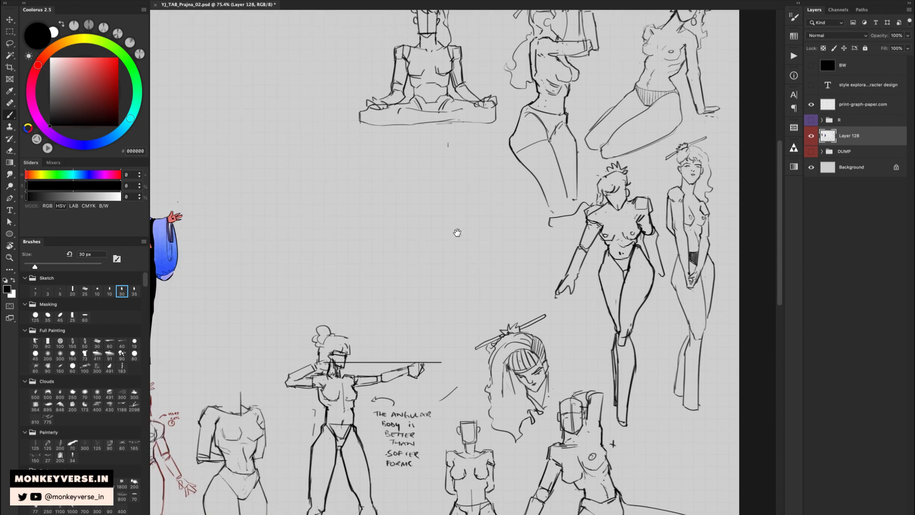
pyautogui.scroll(-3, 438, 238)
pyautogui.press('l')
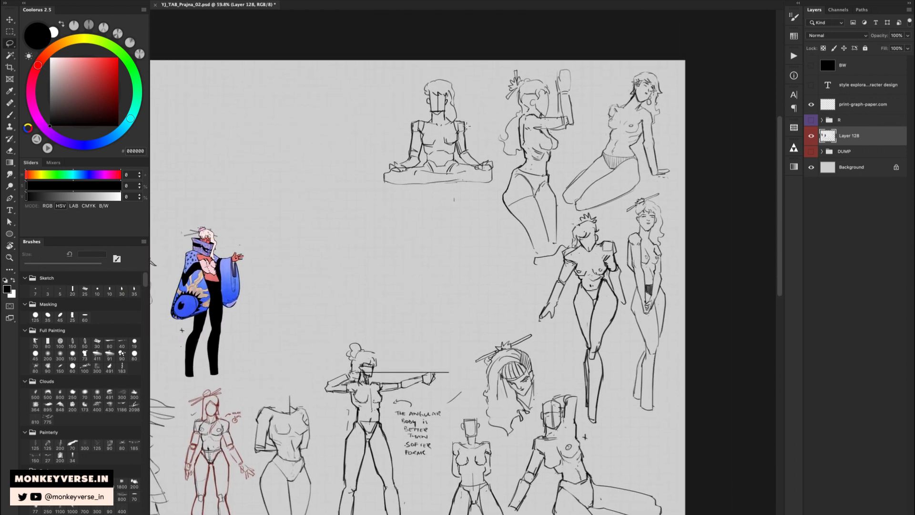
pyautogui.moveTo(478, 121)
pyautogui.mouseDown()
pyautogui.moveTo(495, 151)
pyautogui.moveTo(450, 220)
pyautogui.mouseUp()
pyautogui.press('v')
pyautogui.moveTo(458, 133)
pyautogui.mouseDown()
pyautogui.moveTo(451, 299)
pyautogui.moveTo(457, 295)
pyautogui.mouseUp()
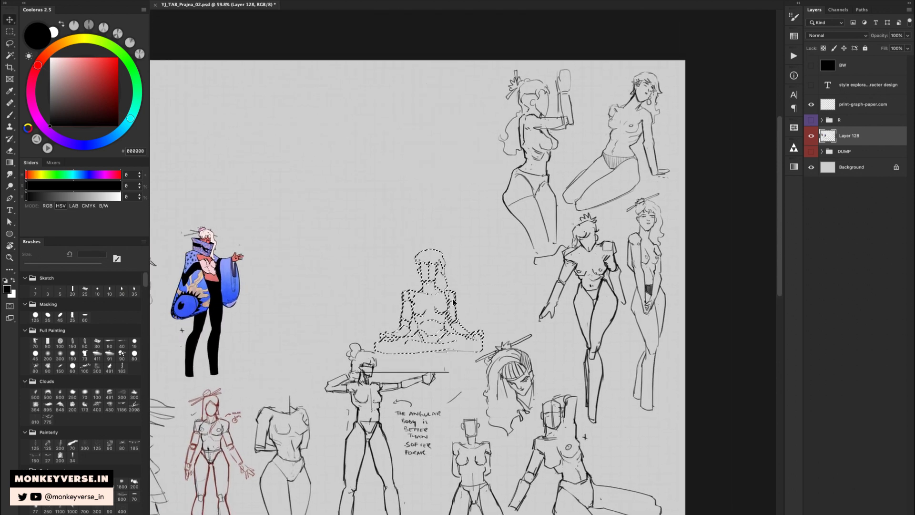
pyautogui.hotkey('ctrl', 'd')
pyautogui.scroll(-1, 439, 324)
pyautogui.hscroll(-1, 438, 324)
# - Erase the stray stroke beside the note and draw a curved arrow from the note up to the meditating figure
pyautogui.press('b')
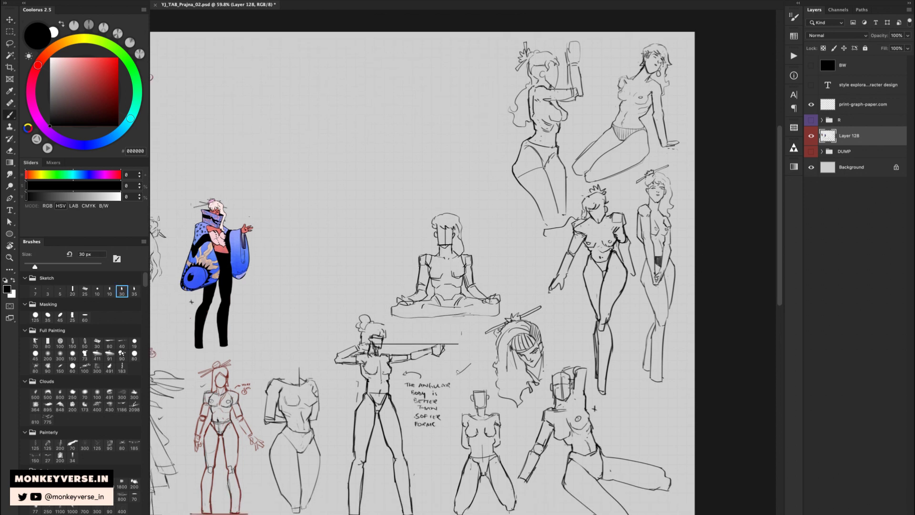
pyautogui.press('e')
pyautogui.moveTo(457, 371)
pyautogui.mouseDown()
pyautogui.moveTo(471, 364)
pyautogui.moveTo(465, 306)
pyautogui.mouseUp()
pyautogui.press('b')
pyautogui.press('z')
pyautogui.moveTo(402, 347); pyautogui.dragTo(501, 262)
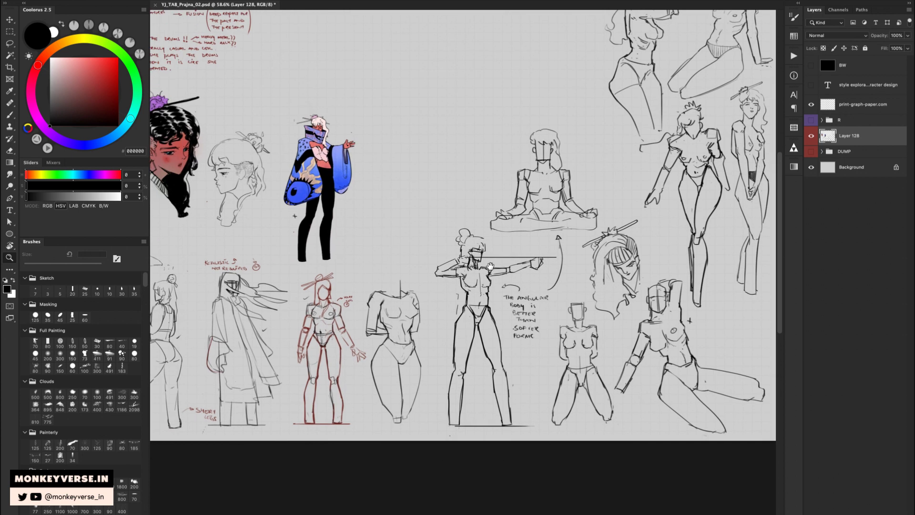
# - Draw a straight arrow from the note, passing behind the archer's waist, toward the headless torso sketch
pyautogui.press('b')
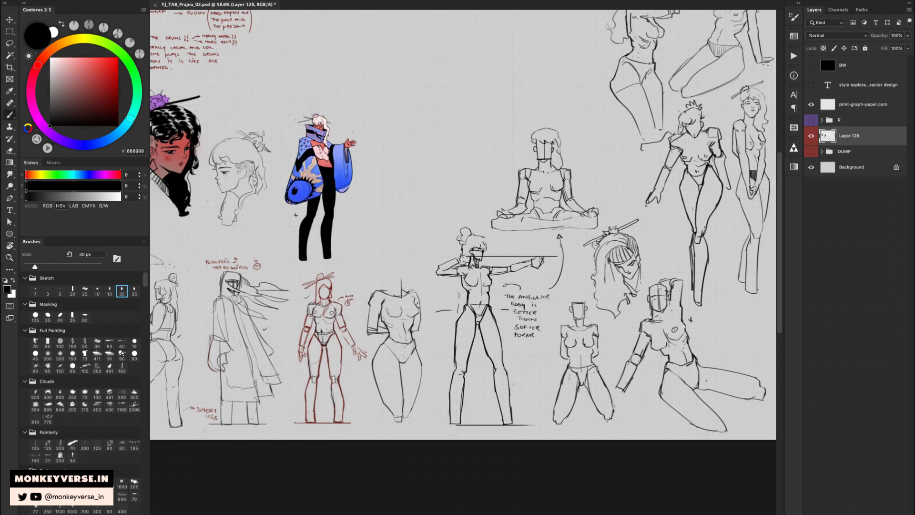
pyautogui.moveTo(469, 274)
pyautogui.mouseDown()
pyautogui.moveTo(467, 282)
pyautogui.moveTo(479, 271)
pyautogui.mouseUp()
pyautogui.press('z')
pyautogui.hotkey('ctrl', '0')
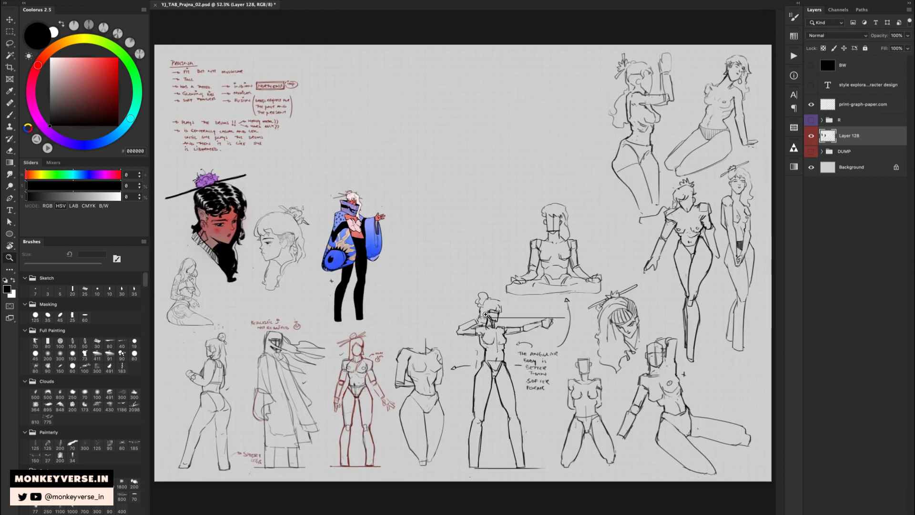
# - Handwrite "THE NEXT STEP WOULD BE TO" in black in the empty area between the coloured character and the archer
pyautogui.moveTo(492, 328); pyautogui.dragTo(499, 331)
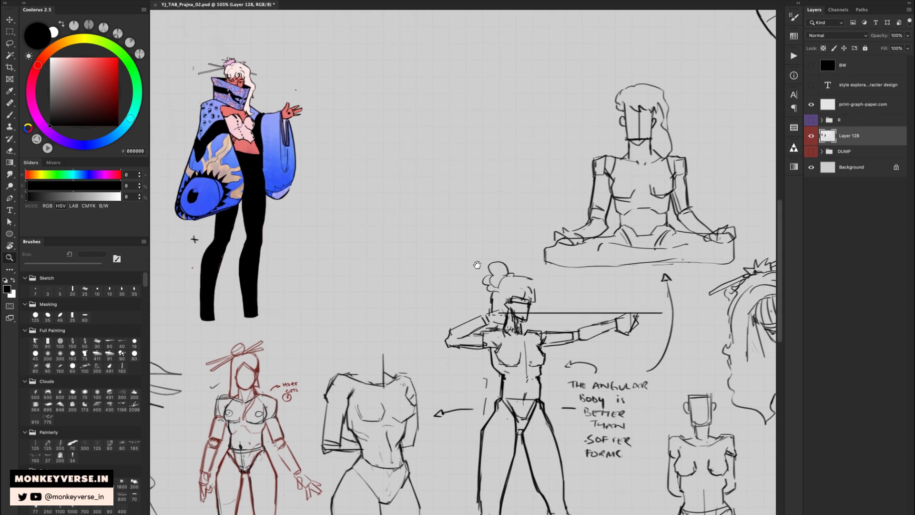
pyautogui.moveTo(415, 203); pyautogui.dragTo(486, 165)
pyautogui.moveTo(425, 252)
pyautogui.mouseDown()
pyautogui.moveTo(447, 204)
pyautogui.moveTo(422, 246)
pyautogui.mouseUp()
pyautogui.press('b')
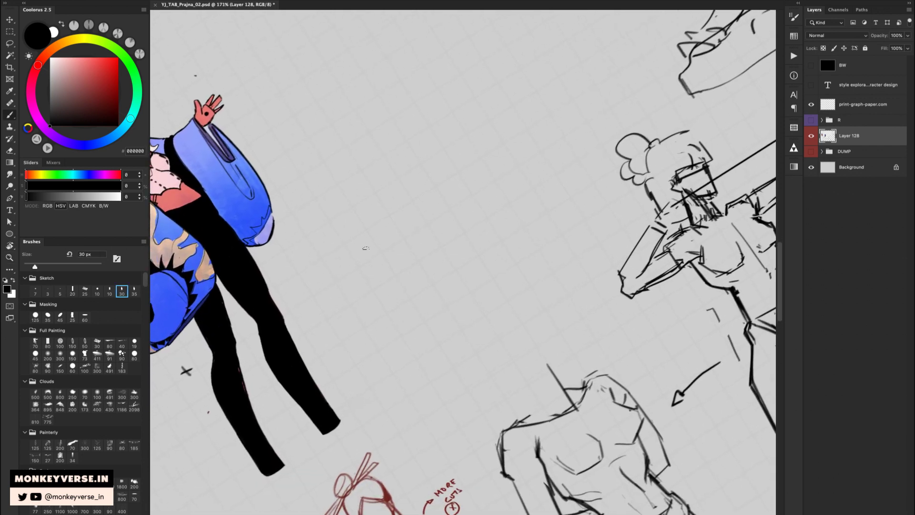
pyautogui.moveTo(364, 248); pyautogui.dragTo(377, 240)
pyautogui.moveTo(379, 242); pyautogui.dragTo(385, 236)
pyautogui.moveTo(396, 234); pyautogui.dragTo(430, 216)
pyautogui.moveTo(497, 170)
pyautogui.mouseDown()
pyautogui.moveTo(486, 181)
pyautogui.moveTo(501, 165)
pyautogui.mouseUp()
pyautogui.moveTo(497, 169); pyautogui.dragTo(523, 163)
pyautogui.moveTo(521, 152)
pyautogui.mouseDown()
pyautogui.moveTo(535, 149)
pyautogui.moveTo(524, 159)
pyautogui.mouseUp()
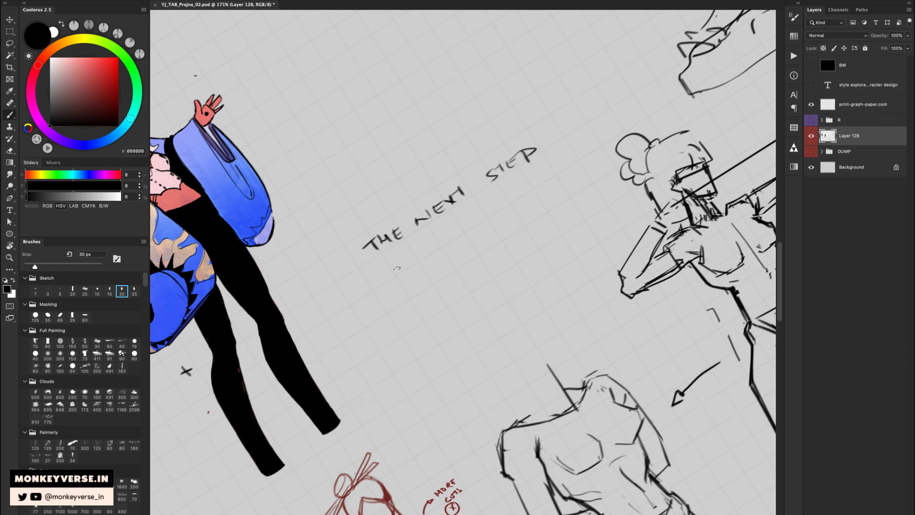
pyautogui.moveTo(392, 263); pyautogui.dragTo(425, 248)
pyautogui.moveTo(427, 241)
pyautogui.mouseDown()
pyautogui.moveTo(437, 244)
pyautogui.moveTo(475, 217)
pyautogui.mouseUp()
pyautogui.moveTo(494, 200); pyautogui.dragTo(505, 193)
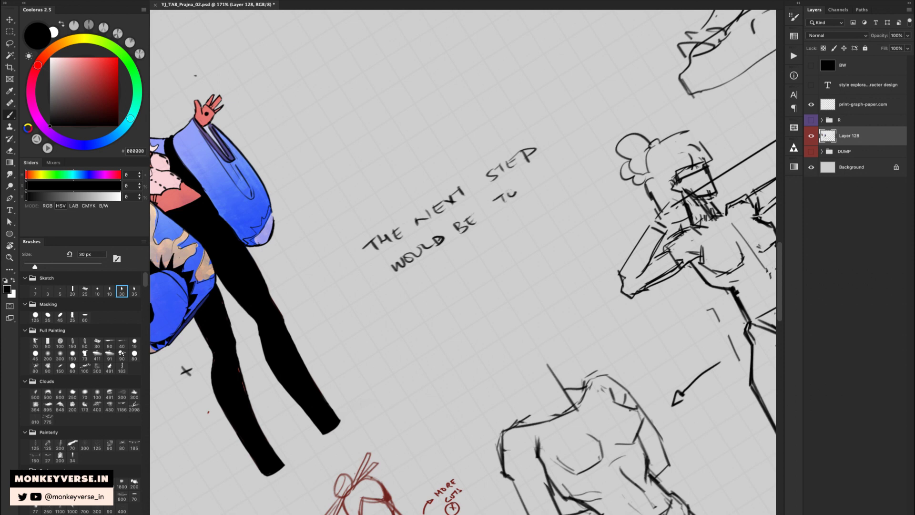
# - Continue the handwritten note with the line "GET A TURN", erasing and rewriting the misdrawn lettering
pyautogui.scroll(-3, 458, 257)
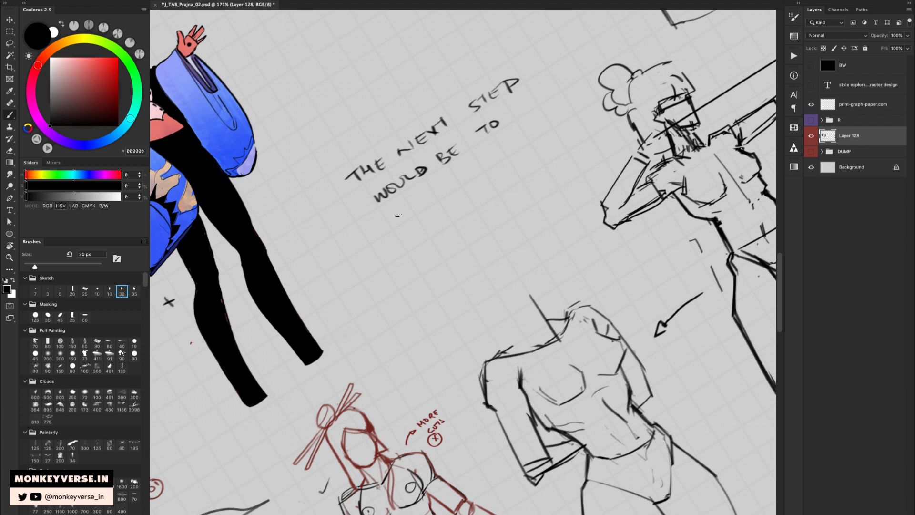
pyautogui.moveTo(399, 213); pyautogui.dragTo(419, 199)
pyautogui.moveTo(413, 202)
pyautogui.mouseDown()
pyautogui.moveTo(415, 216)
pyautogui.moveTo(467, 178)
pyautogui.mouseUp()
pyautogui.press('e')
pyautogui.moveTo(426, 204)
pyautogui.mouseDown()
pyautogui.moveTo(467, 173)
pyautogui.moveTo(443, 185)
pyautogui.moveTo(465, 182)
pyautogui.mouseUp()
pyautogui.press('b')
pyautogui.moveTo(469, 168)
pyautogui.mouseDown()
pyautogui.moveTo(479, 162)
pyautogui.moveTo(484, 175)
pyautogui.mouseUp()
pyautogui.moveTo(483, 162); pyautogui.dragTo(491, 164)
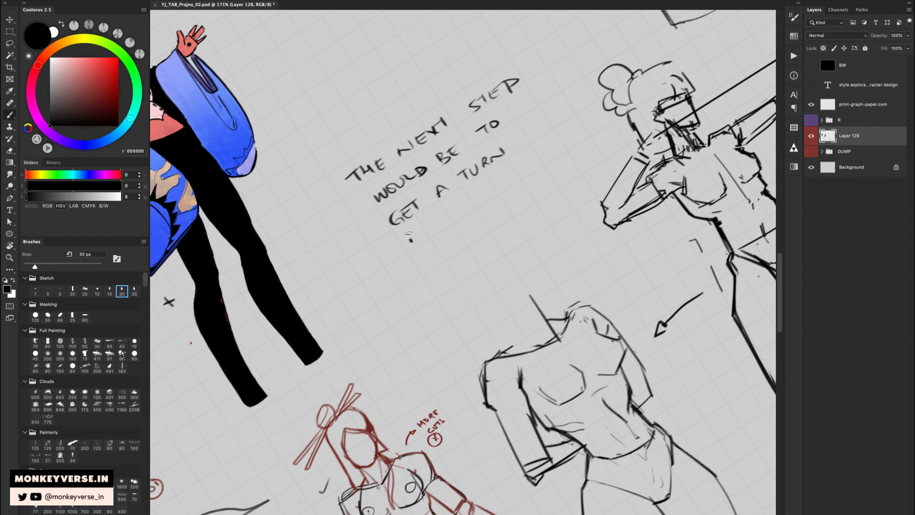
# - Add the handwritten words "AROUND OF BODY TYPE" below the note's existing lines
pyautogui.moveTo(406, 244); pyautogui.dragTo(501, 182)
pyautogui.hscroll(1, 491, 193)
pyautogui.scroll(1, 491, 193)
pyautogui.scroll(-2, 496, 186)
pyautogui.hscroll(-1, 496, 186)
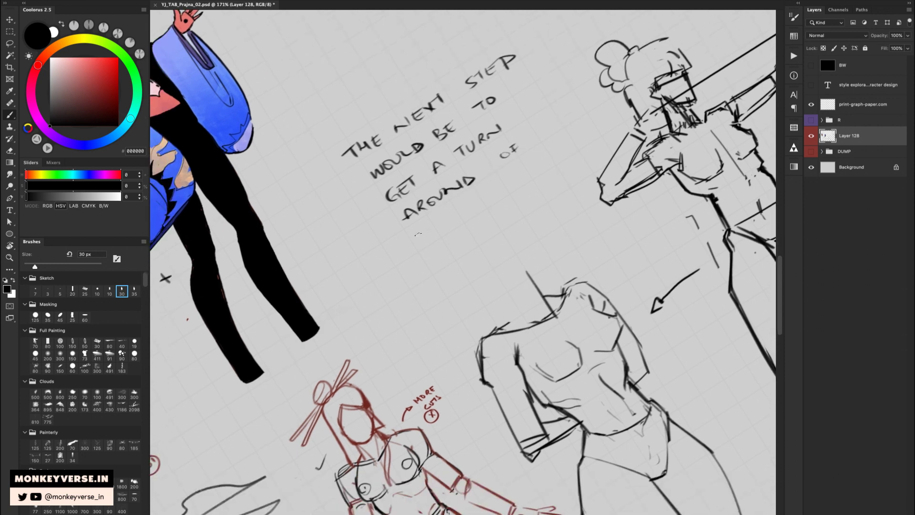
pyautogui.moveTo(419, 230)
pyautogui.mouseDown()
pyautogui.moveTo(422, 240)
pyautogui.moveTo(448, 222)
pyautogui.mouseUp()
pyautogui.moveTo(451, 214); pyautogui.dragTo(470, 232)
pyautogui.moveTo(489, 197); pyautogui.dragTo(494, 203)
pyautogui.moveTo(501, 194)
pyautogui.mouseDown()
pyautogui.moveTo(495, 212)
pyautogui.moveTo(520, 178)
pyautogui.mouseUp()
pyautogui.scroll(-1, 482, 220)
pyautogui.hscroll(-1, 481, 220)
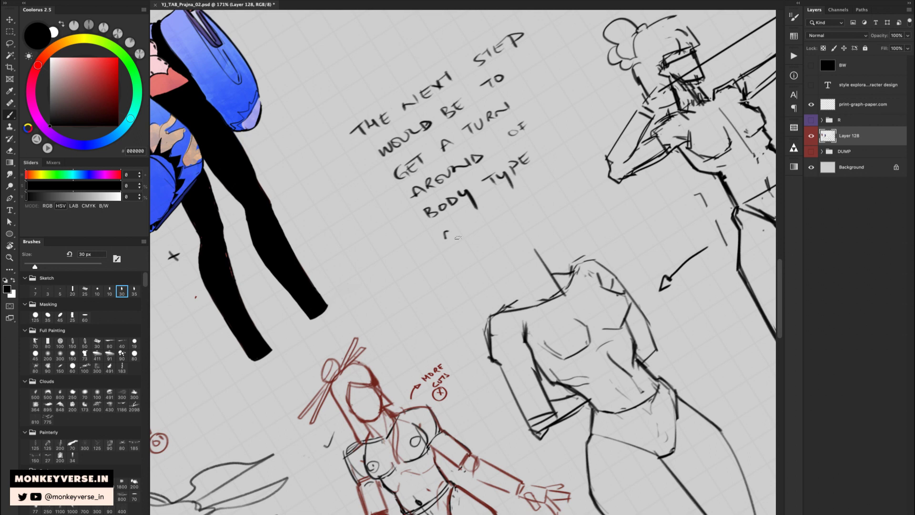
# - Handwrite "AND STUDY COSTUME" as the following two lines of the note
pyautogui.moveTo(447, 231)
pyautogui.mouseDown()
pyautogui.moveTo(459, 238)
pyautogui.moveTo(528, 187)
pyautogui.mouseUp()
pyautogui.moveTo(531, 183)
pyautogui.mouseDown()
pyautogui.moveTo(534, 193)
pyautogui.moveTo(557, 187)
pyautogui.mouseUp()
pyautogui.moveTo(473, 247)
pyautogui.mouseDown()
pyautogui.moveTo(470, 257)
pyautogui.moveTo(504, 224)
pyautogui.moveTo(526, 220)
pyautogui.mouseUp()
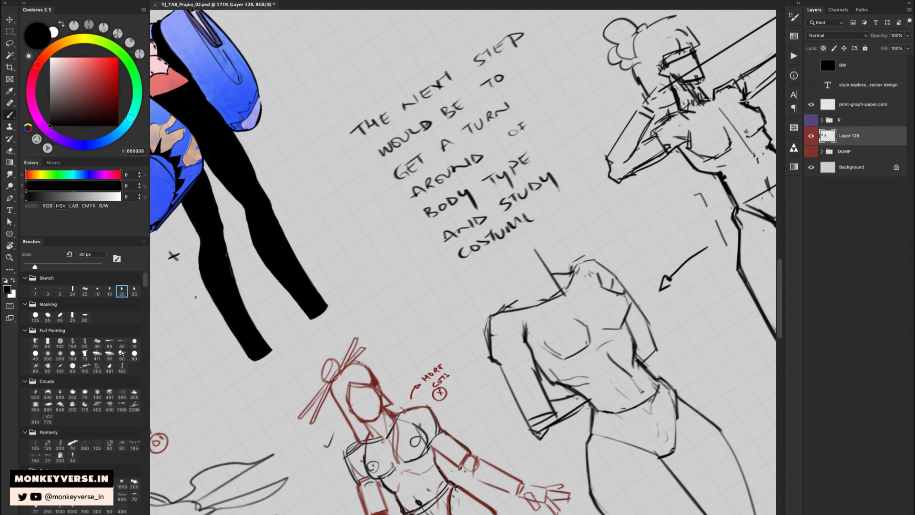
# - Select the handwritten note with the Lasso and move it away from the headless torso sketch to make room for more lines
pyautogui.press('l')
pyautogui.moveTo(572, 162)
pyautogui.mouseDown()
pyautogui.moveTo(582, 198)
pyautogui.moveTo(392, 235)
pyautogui.moveTo(450, 9)
pyautogui.moveTo(567, 57)
pyautogui.mouseUp()
pyautogui.press('v')
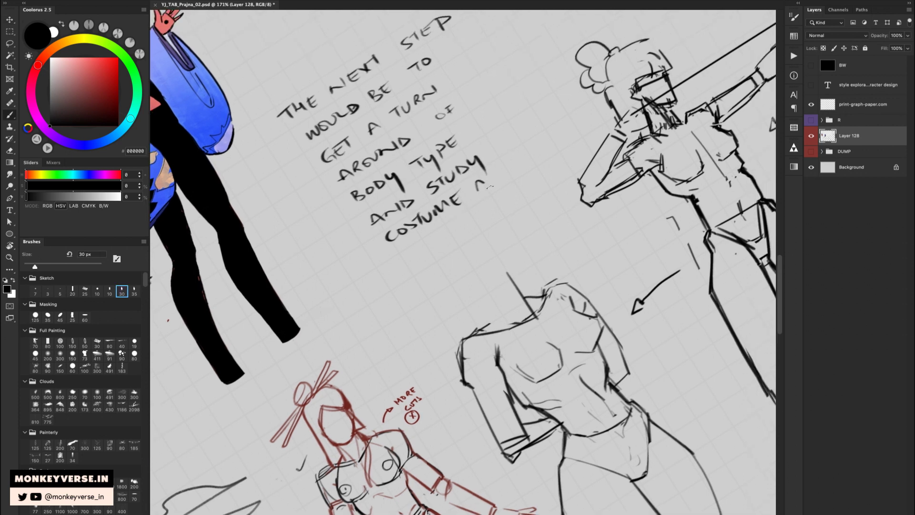
# - Finish the note by handwriting "AND ORNAMENTATION" after "COSTUME"
pyautogui.moveTo(477, 191); pyautogui.dragTo(524, 162)
pyautogui.moveTo(409, 254); pyautogui.dragTo(444, 232)
pyautogui.moveTo(447, 239)
pyautogui.mouseDown()
pyautogui.moveTo(547, 170)
pyautogui.moveTo(491, 146)
pyautogui.mouseUp()
# - Select the whole next-step note, move it up beside the red character notes near the sheet's upper edge, and deselect it
pyautogui.press('Escape')
pyautogui.press('z')
pyautogui.moveTo(546, 119)
pyautogui.mouseDown()
pyautogui.moveTo(465, 239)
pyautogui.moveTo(460, 287)
pyautogui.moveTo(392, 312)
pyautogui.moveTo(427, 233)
pyautogui.moveTo(459, 243)
pyautogui.mouseUp()
pyautogui.press('l')
pyautogui.press('v')
pyautogui.moveTo(429, 286)
pyautogui.mouseDown()
pyautogui.moveTo(441, 145)
pyautogui.moveTo(376, 107)
pyautogui.mouseUp()
pyautogui.press('super+d')
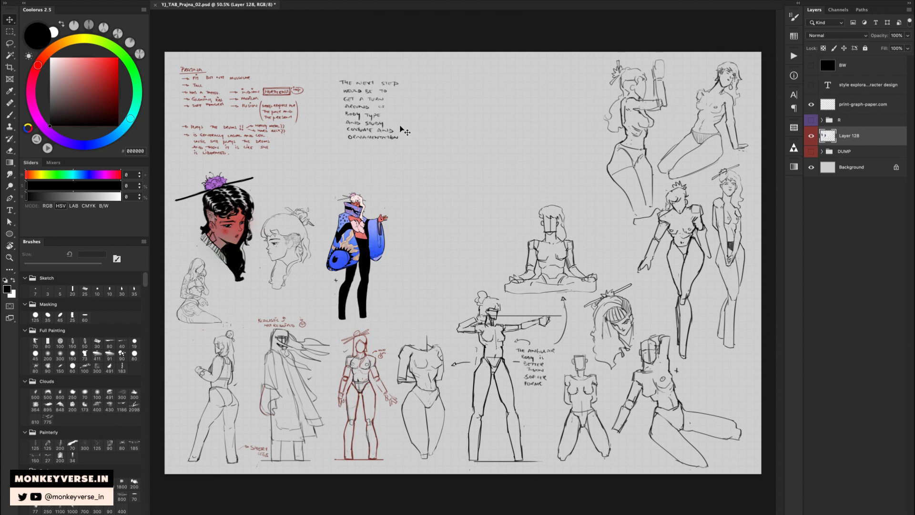
# - Draw a straight-lined rectangular frame around the next-step note, redoing the first side line
pyautogui.press('z')
pyautogui.press('b')
pyautogui.moveTo(336, 72); pyautogui.dragTo(339, 112)
pyautogui.press('super+z')
pyautogui.moveTo(334, 74); pyautogui.dragTo(334, 128)
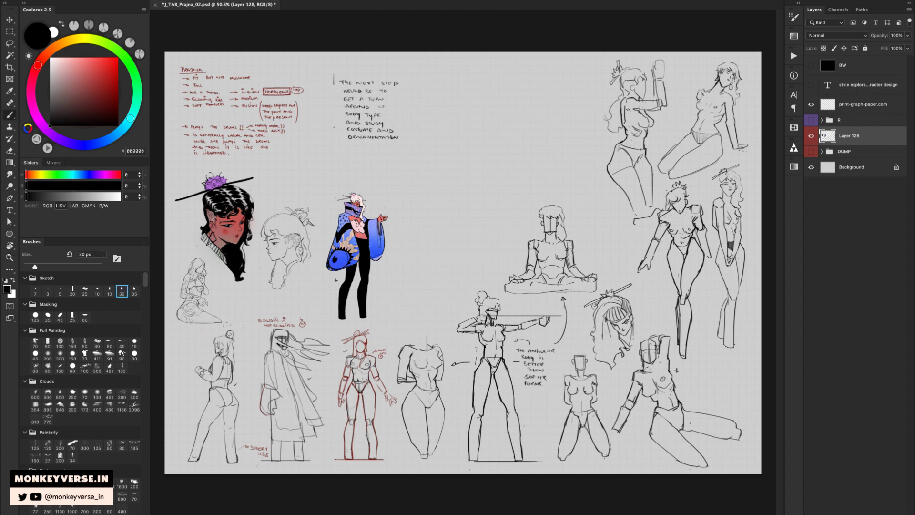
pyautogui.moveTo(335, 73); pyautogui.dragTo(409, 73)
pyautogui.moveTo(415, 148); pyautogui.dragTo(330, 147)
pyautogui.press('z')
pyautogui.moveTo(392, 166); pyautogui.dragTo(383, 167)
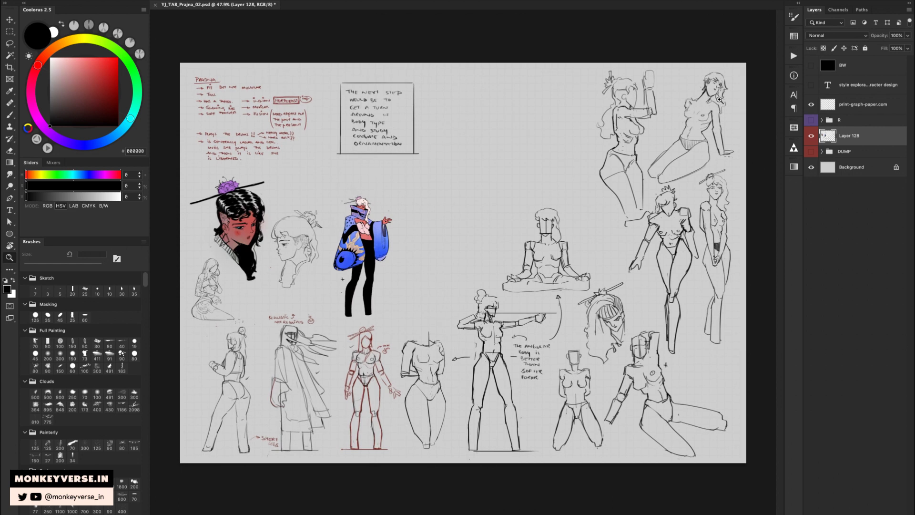
# - Toggle the visibility of the "style exploration & character design" title text layer to preview it over the sheet
pyautogui.click(811, 86)
pyautogui.click(812, 86)
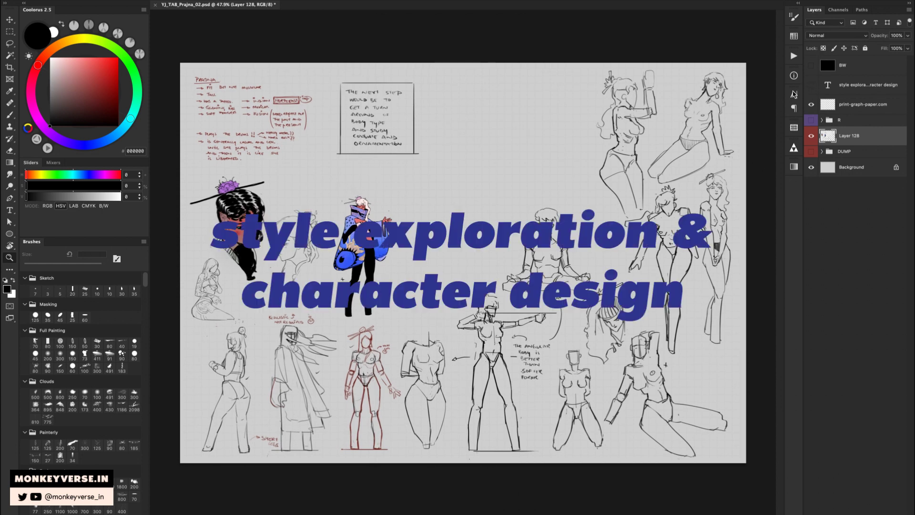